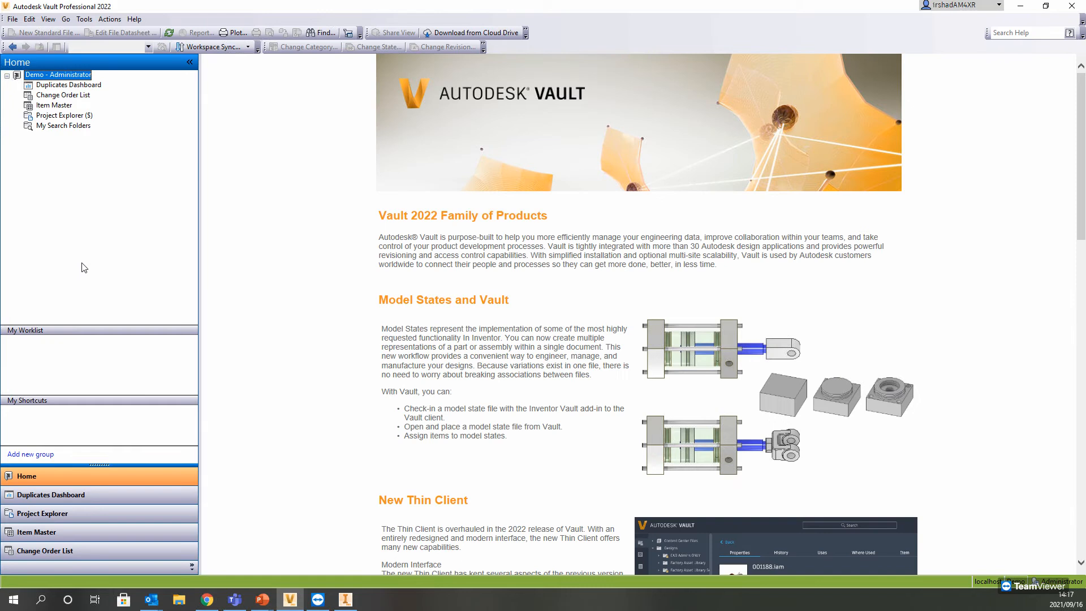
Step: Look through the vault's Project Explorer, Change Order List and Item Master
click(61, 115)
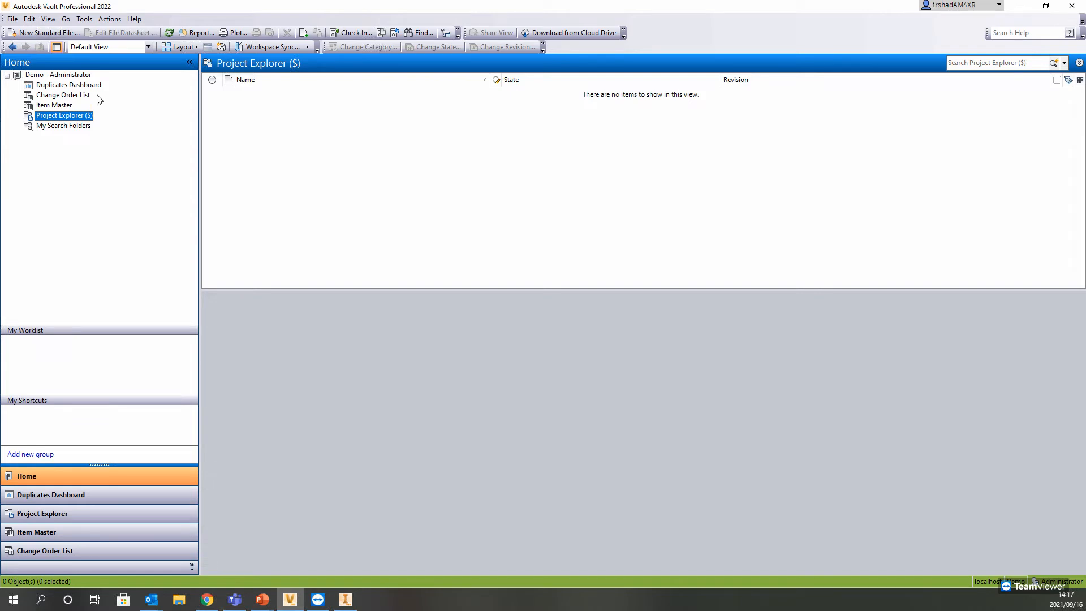
click(44, 95)
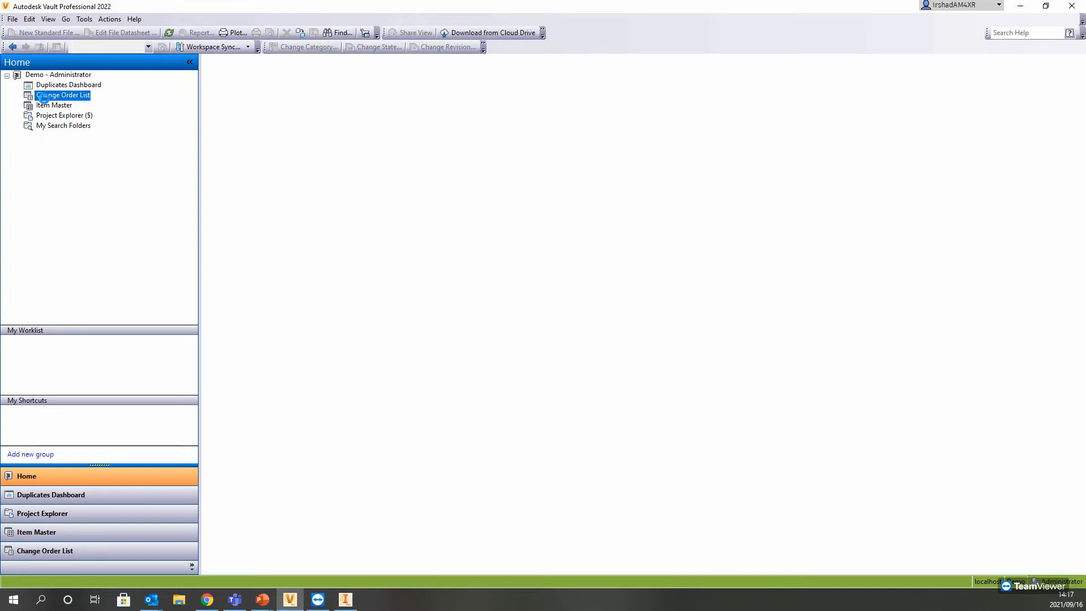
click(50, 105)
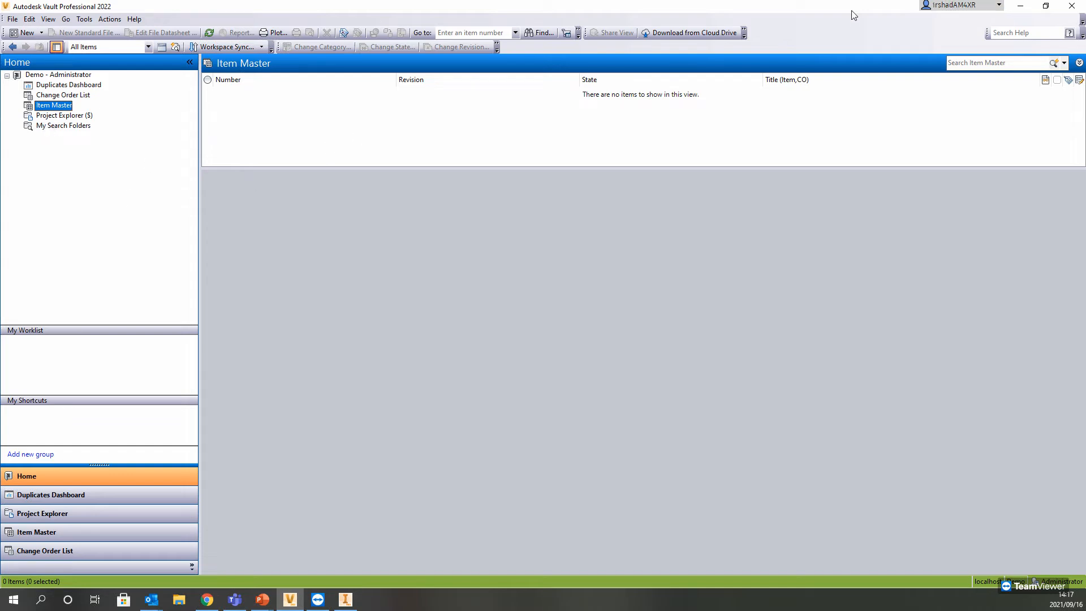
Step: Switch to Inventor and start a new Vault project named Demo in the project wizard
drag(853, 15, 764, 49)
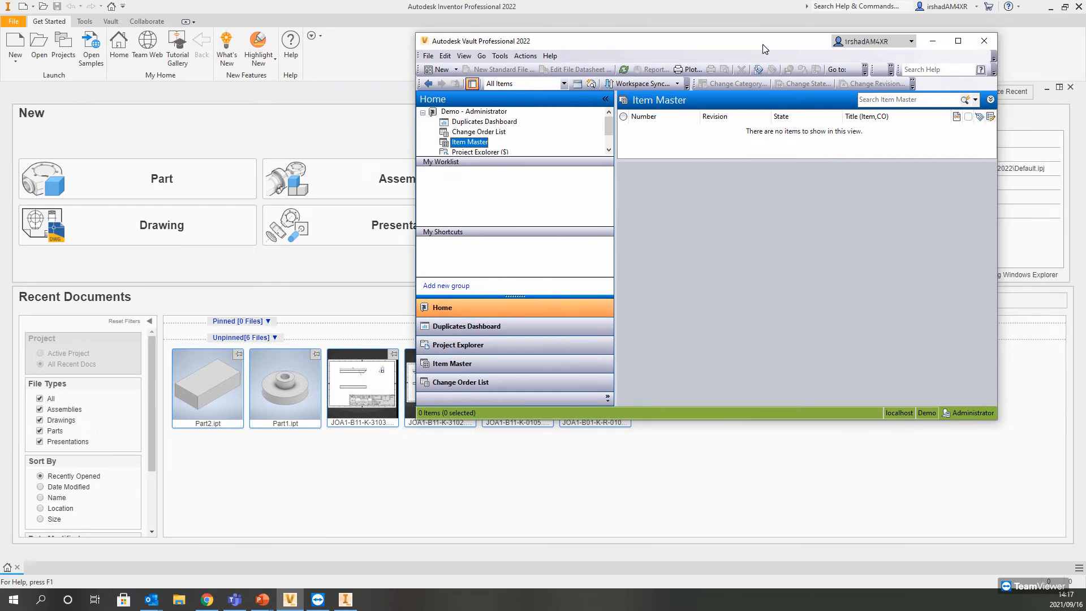
click(932, 41)
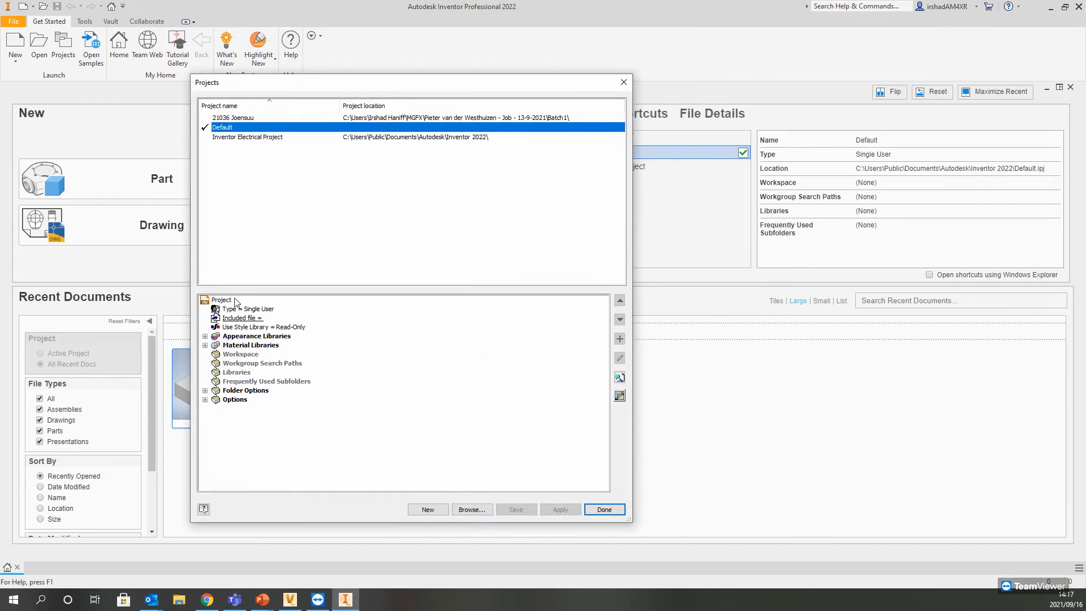
click(432, 509)
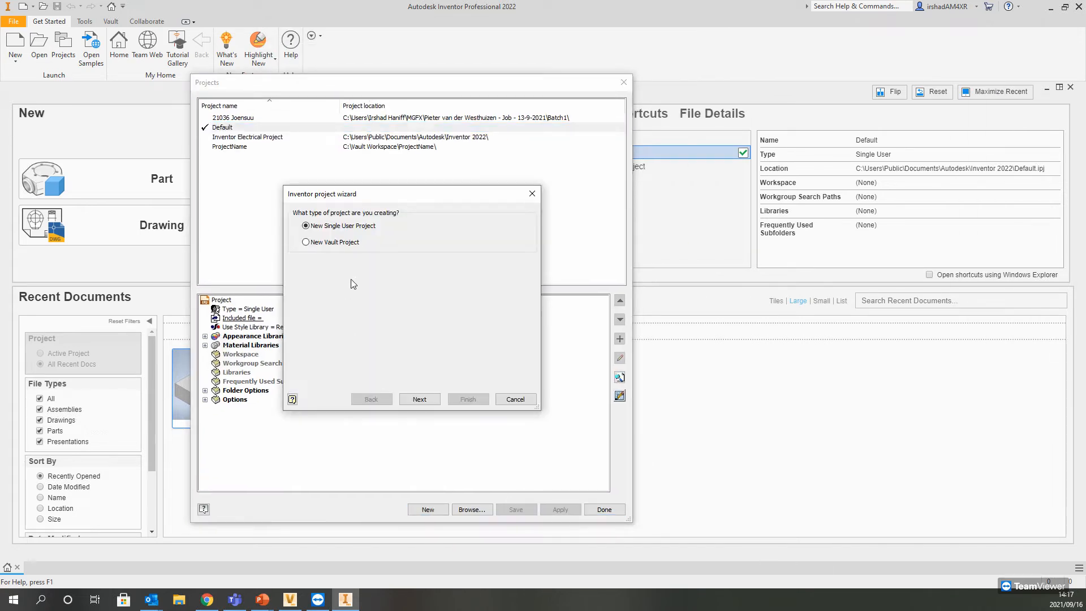
click(337, 242)
click(419, 400)
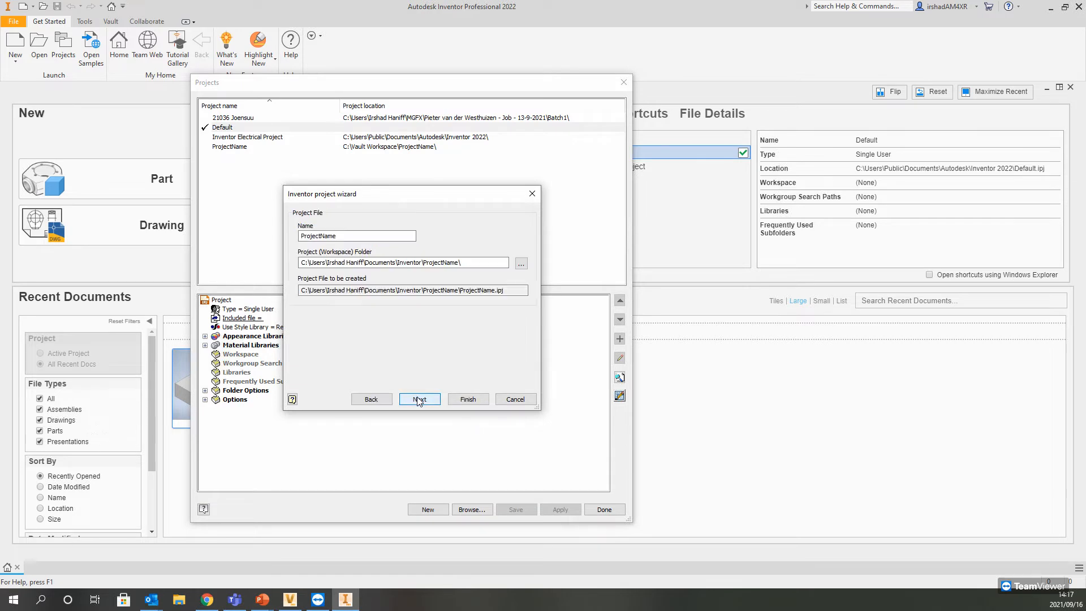
drag(363, 236, 206, 238)
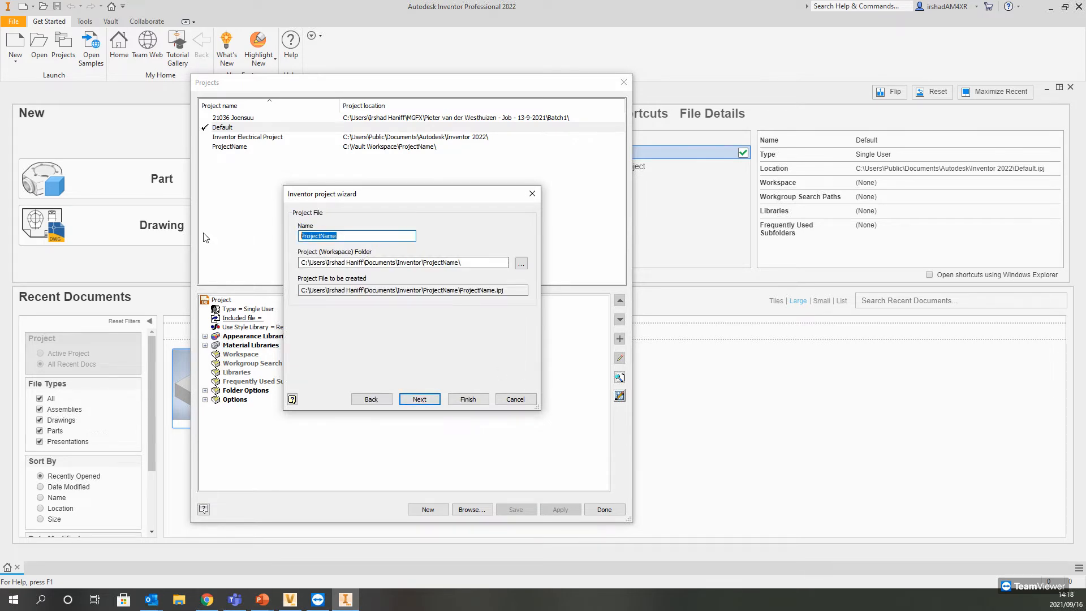
text(Demo)
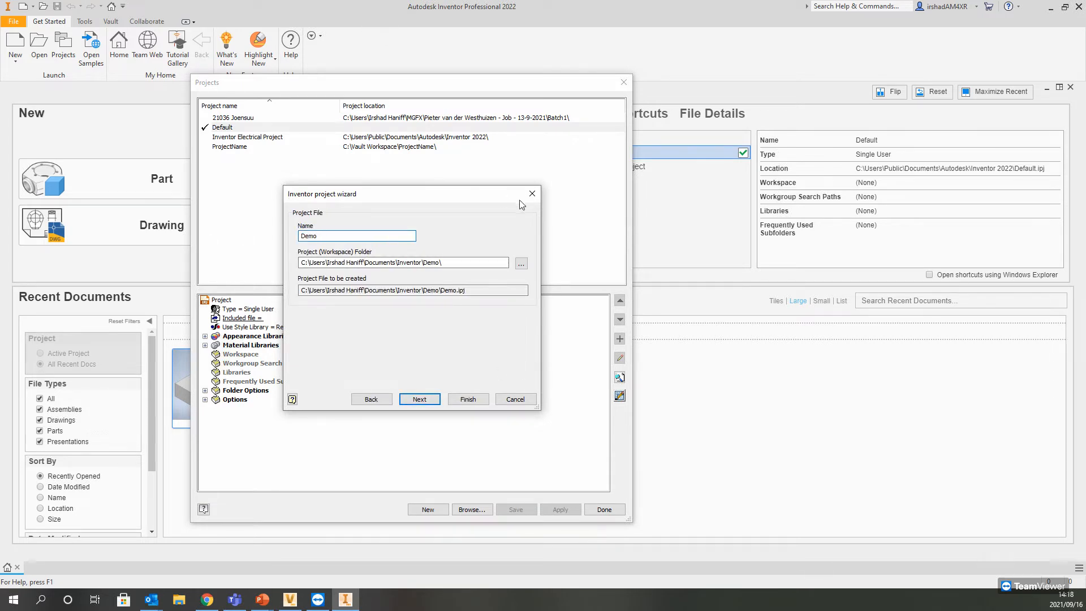
click(468, 263)
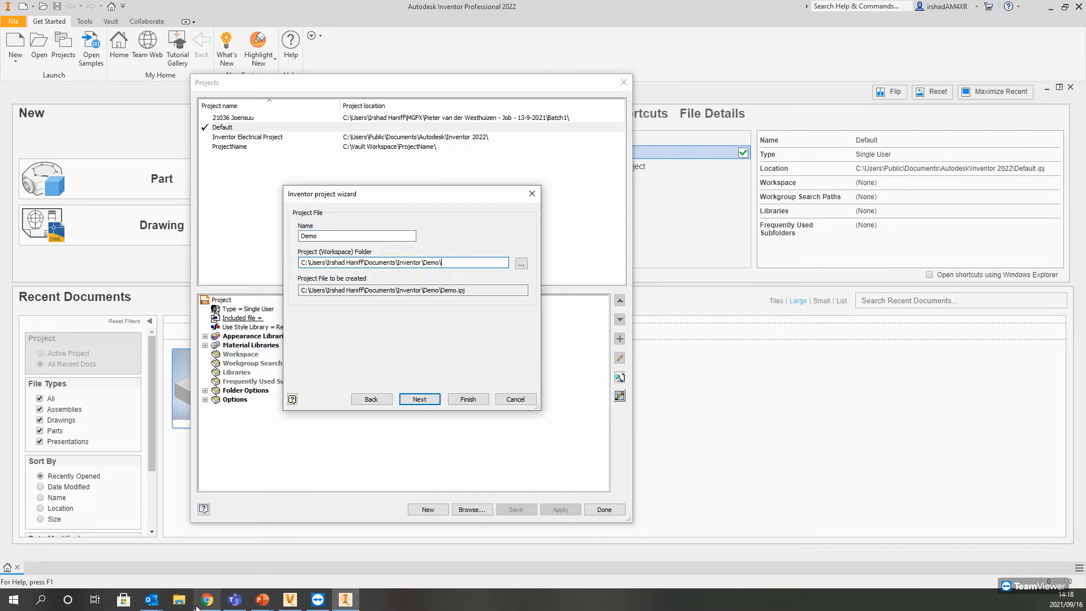
Step: Switch to File Explorer and create a folder named Content Center Files in C:\Vault Workspace
click(180, 601)
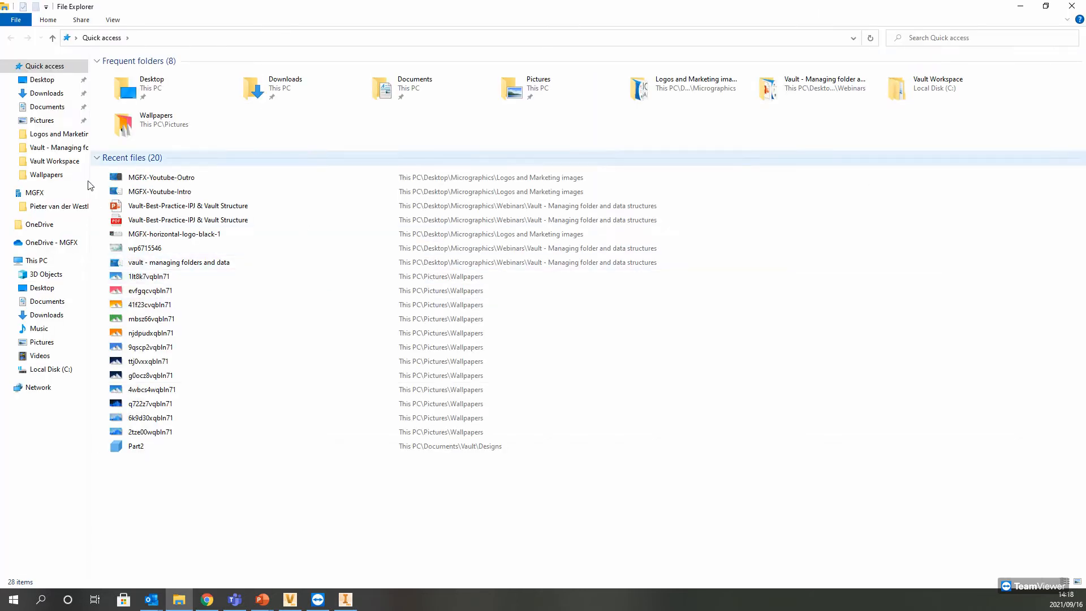
click(42, 369)
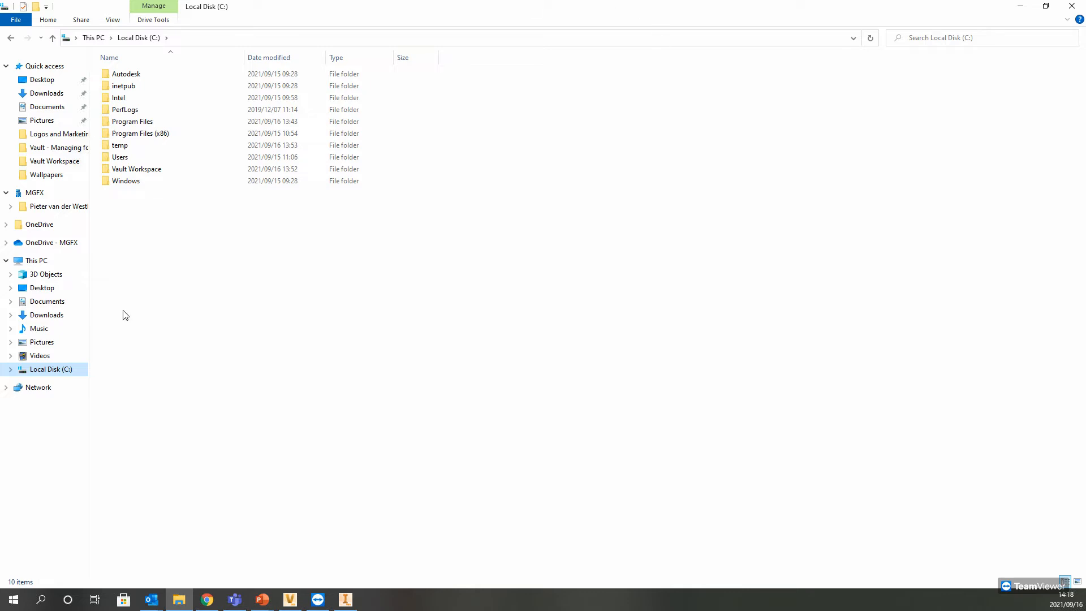
click(138, 171)
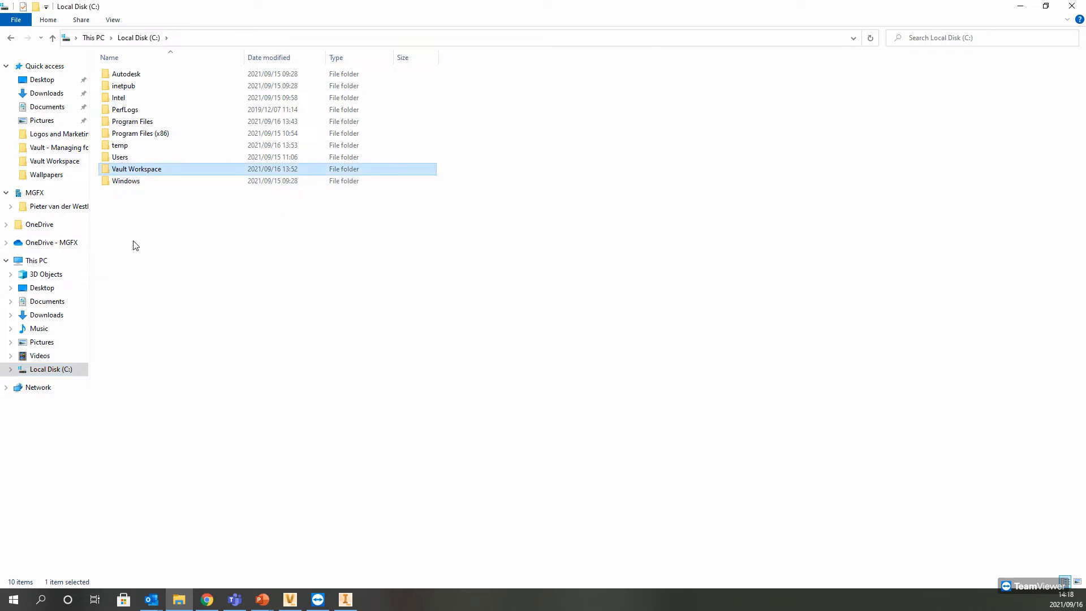
double_click(131, 172)
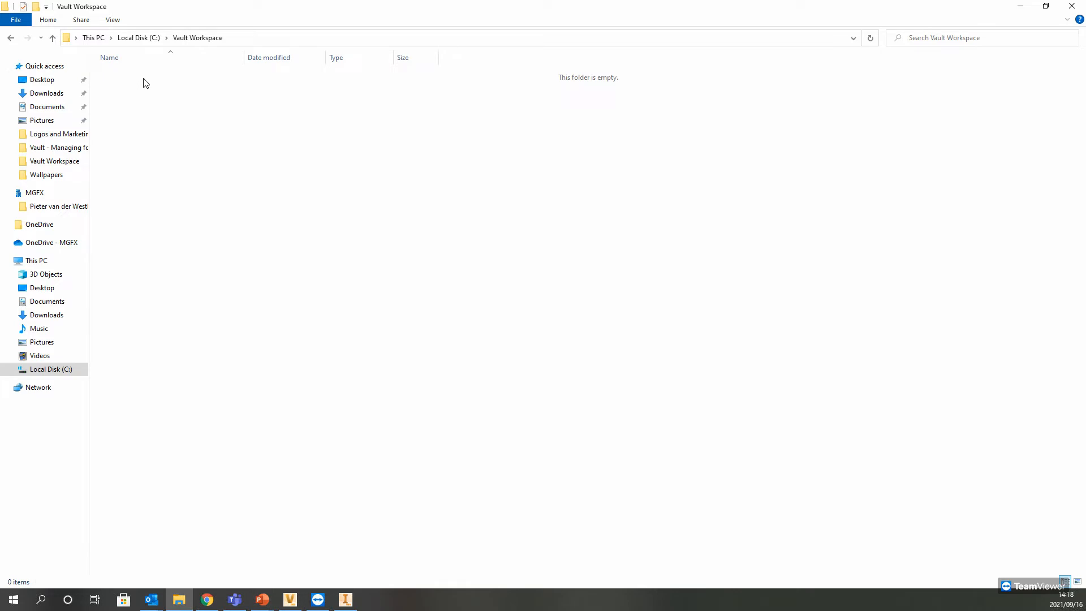
right_click(165, 167)
mouse_move(245, 292)
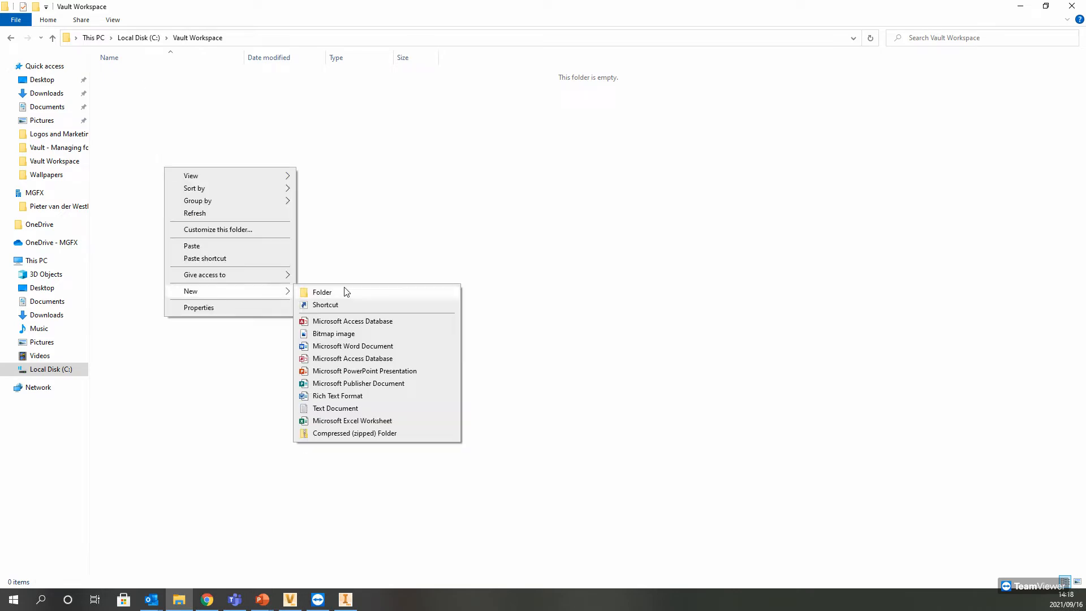
click(340, 290)
text(Cont)
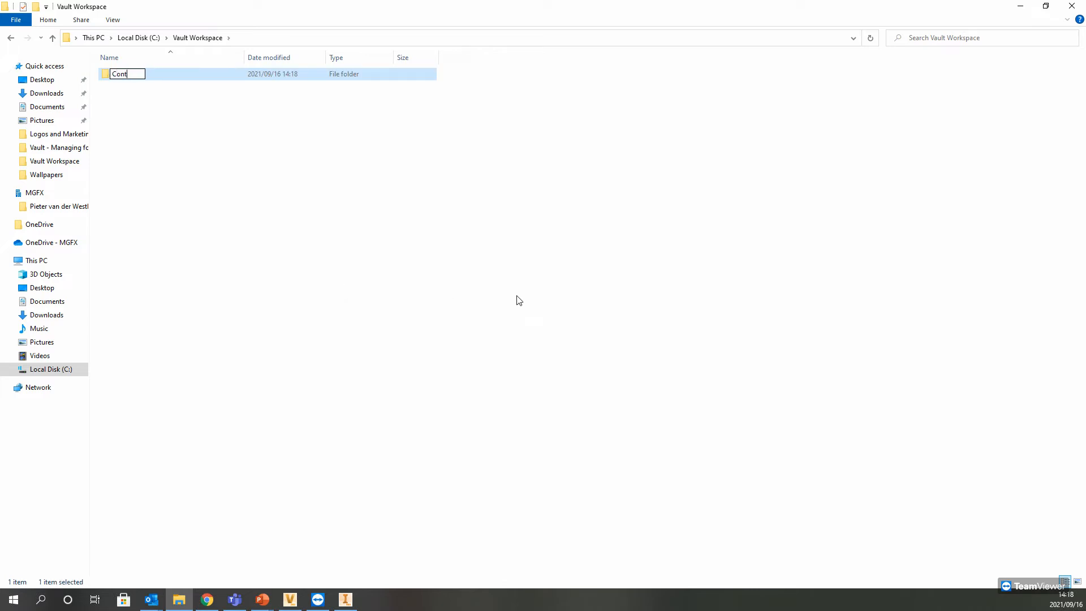
text(ent Cent)
key(Return)
Step: Create a second folder named Designs in C:\Vault Workspace
right_click(597, 264)
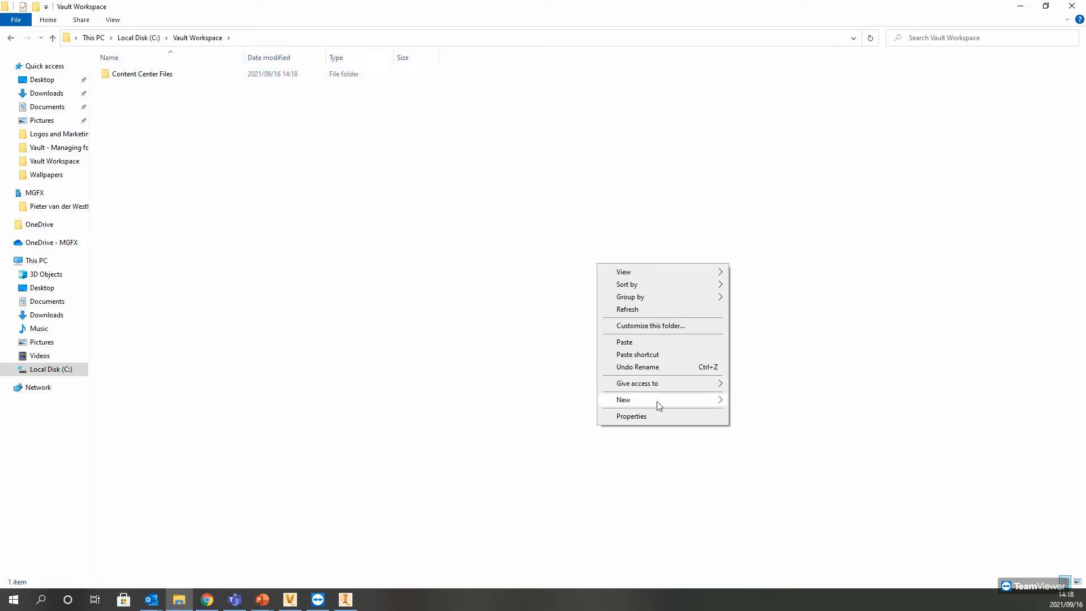
mouse_move(690, 402)
click(797, 402)
text(Designs)
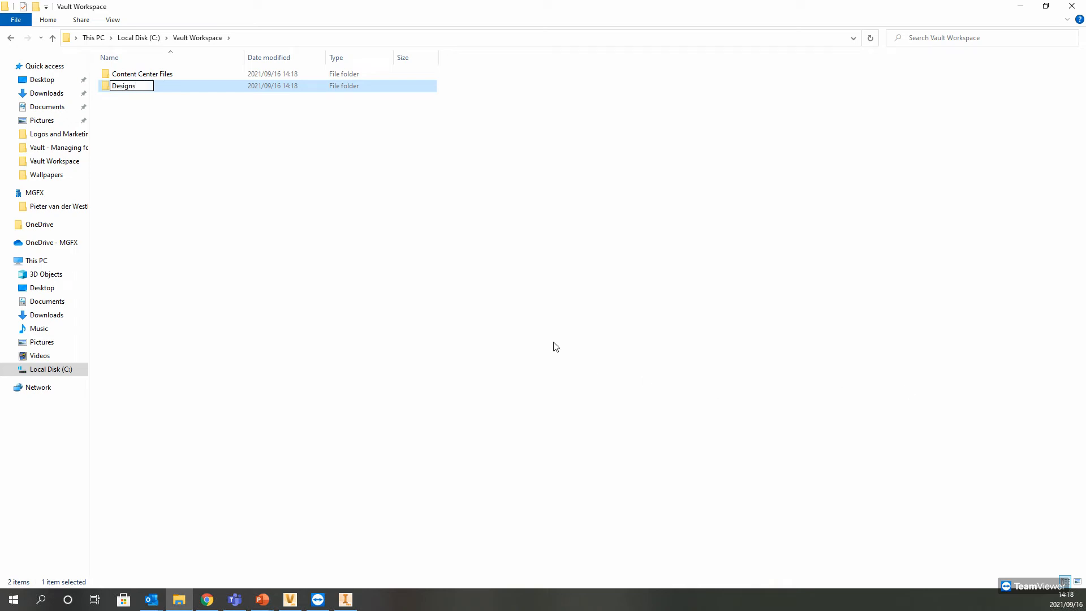
Step: Create a third folder named Libraries in C:\Vault Workspace
right_click(341, 218)
mouse_move(441, 352)
click(502, 351)
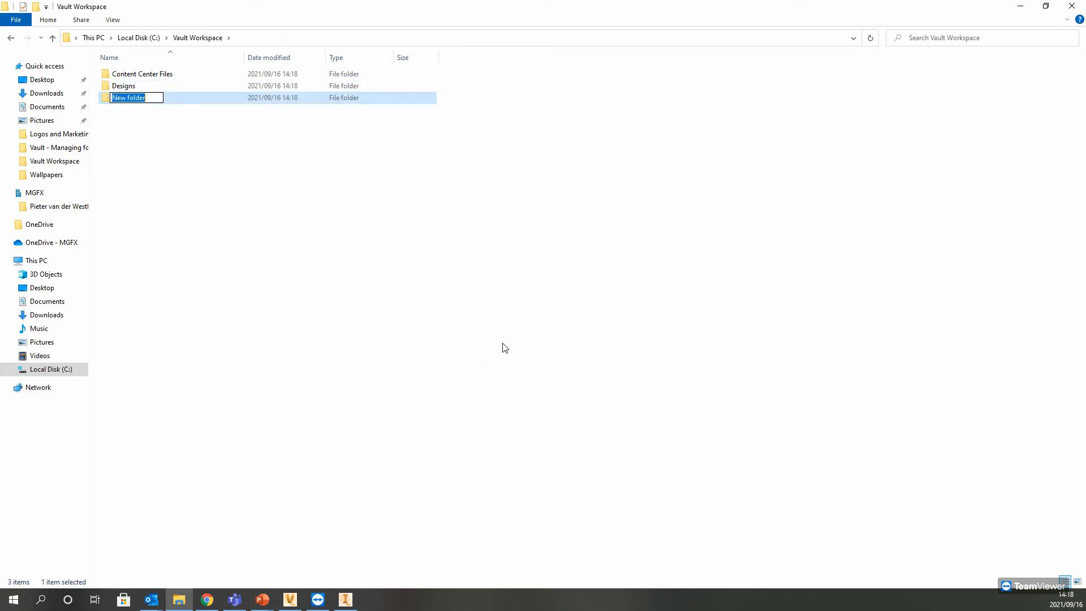
text(Libraries)
key(Return)
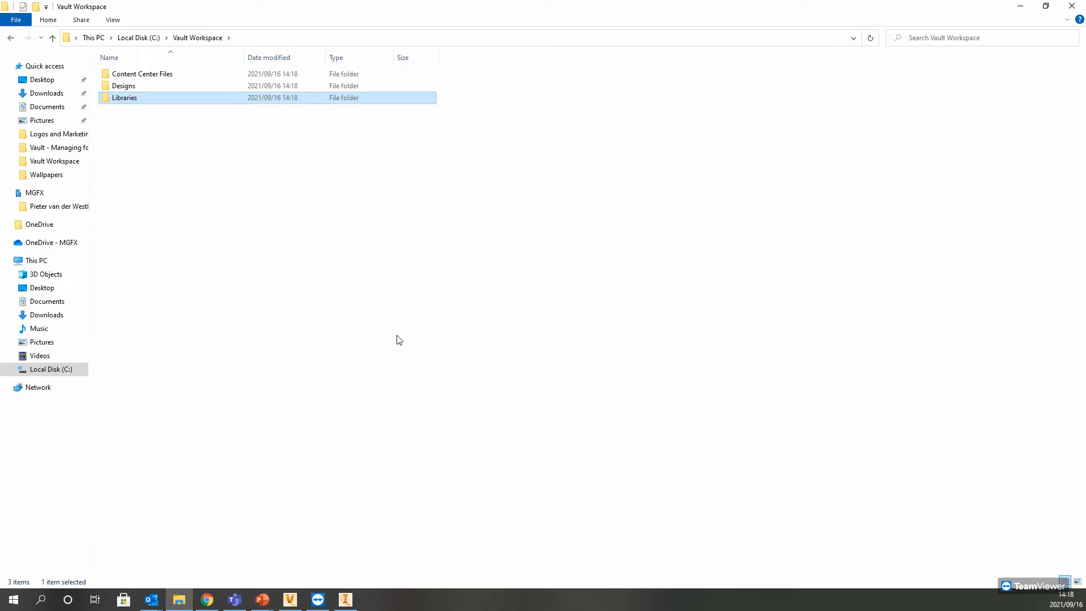
Step: Check the contents of the Designs folder and return to the Vault Workspace folder
click(131, 153)
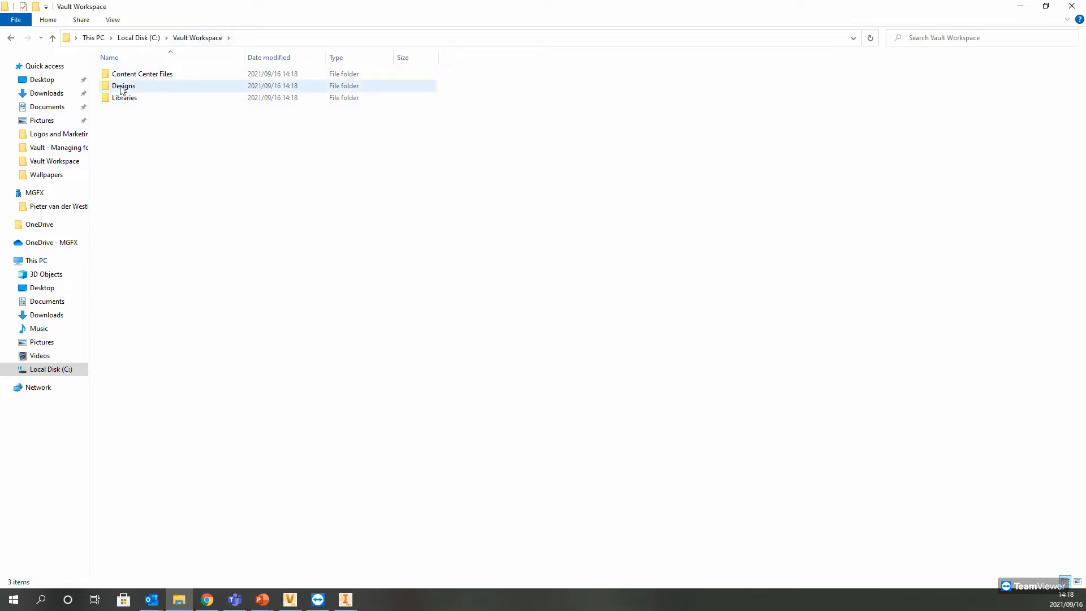
double_click(121, 88)
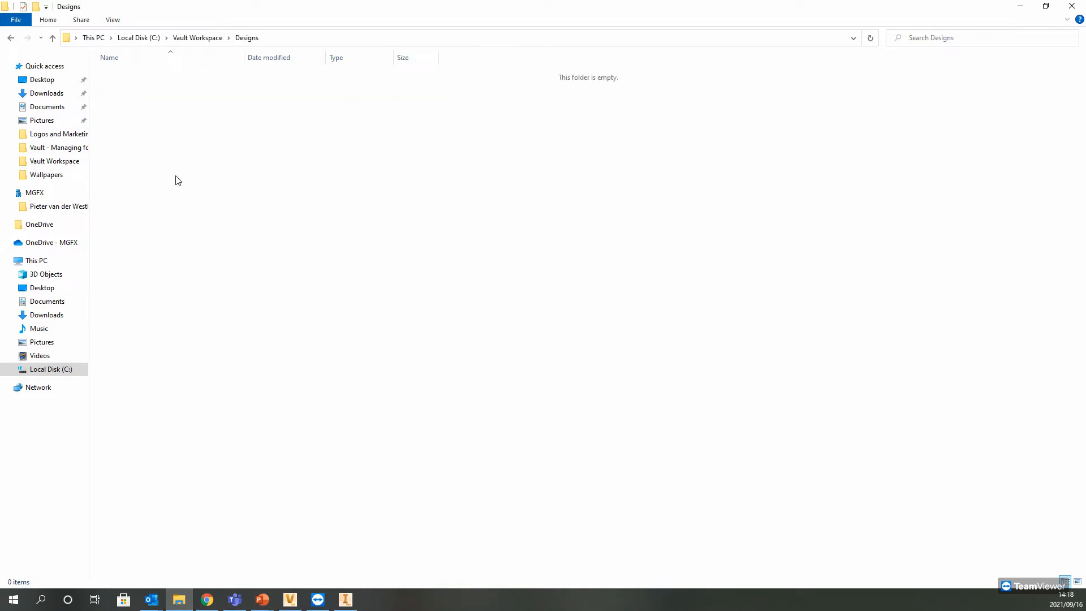
click(10, 37)
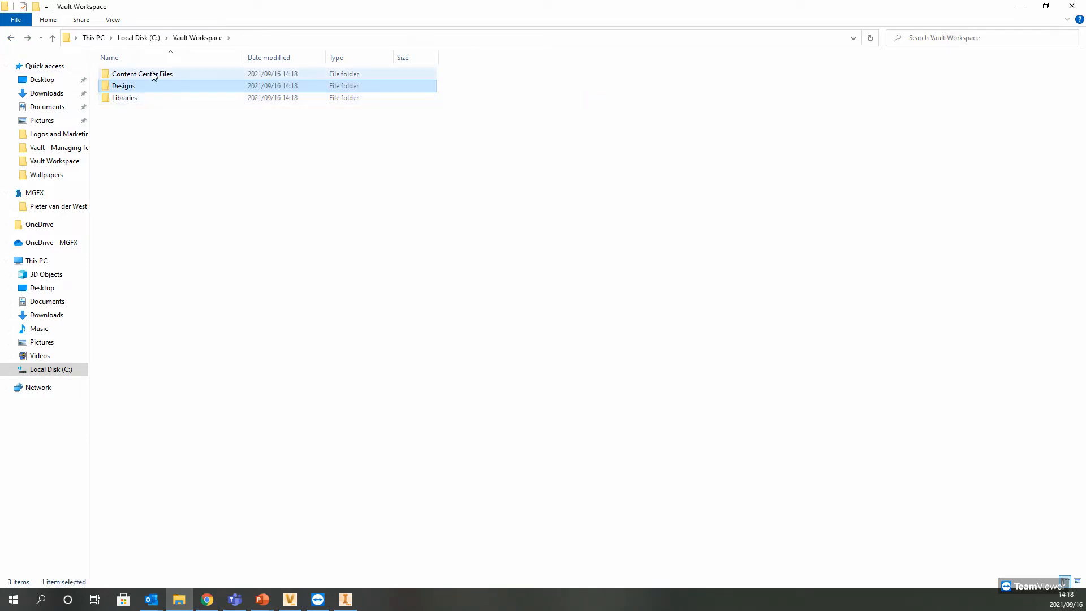
click(127, 99)
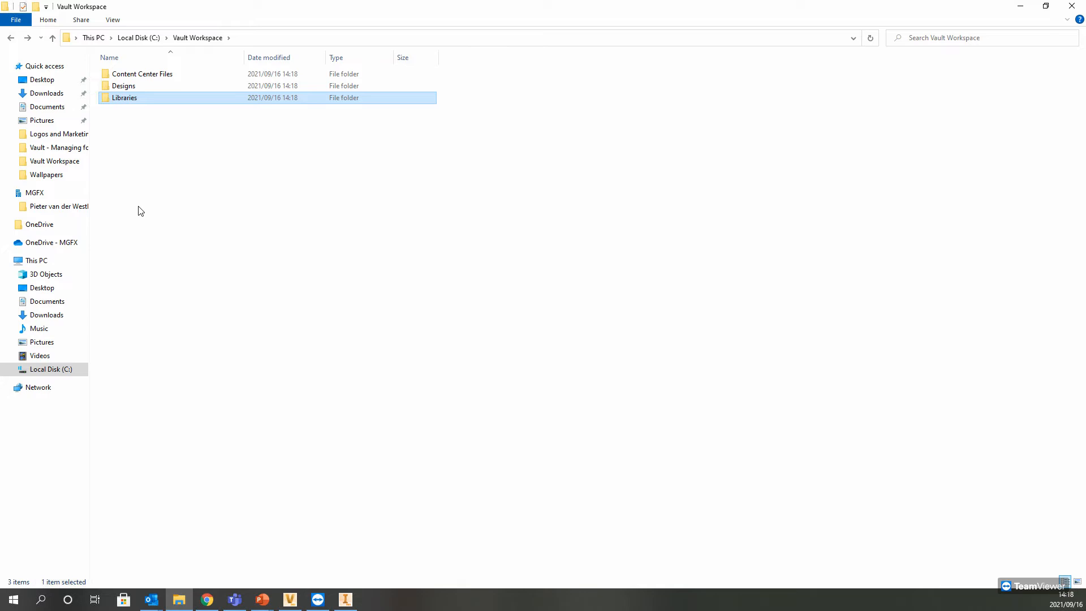
click(126, 177)
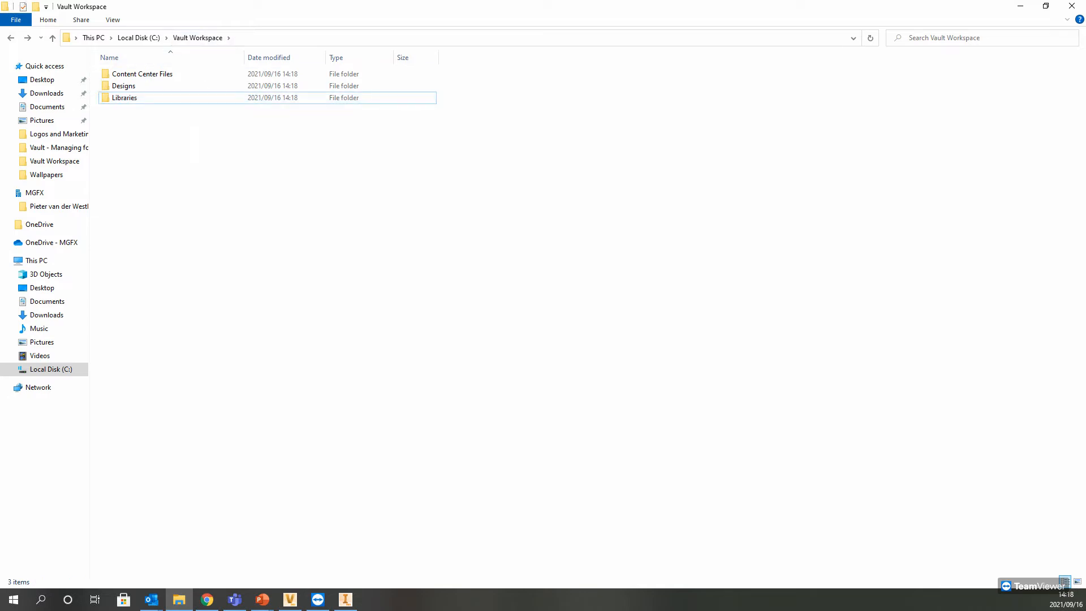
Step: Back in Inventor's project wizard, set the project folder to C:\Vault Workspace and finish creating the Demo project
click(1020, 6)
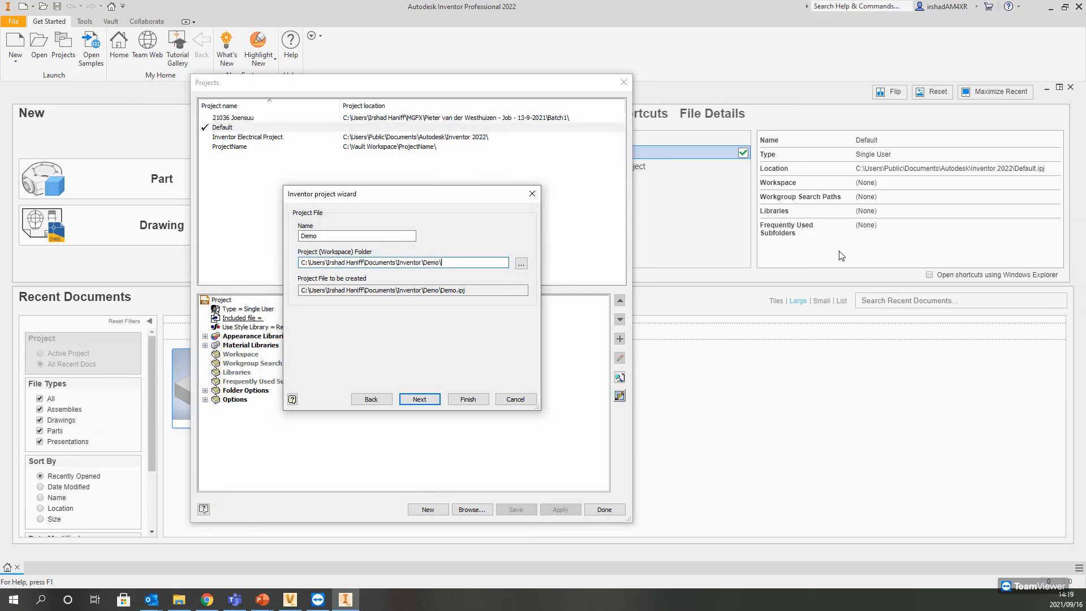
click(520, 264)
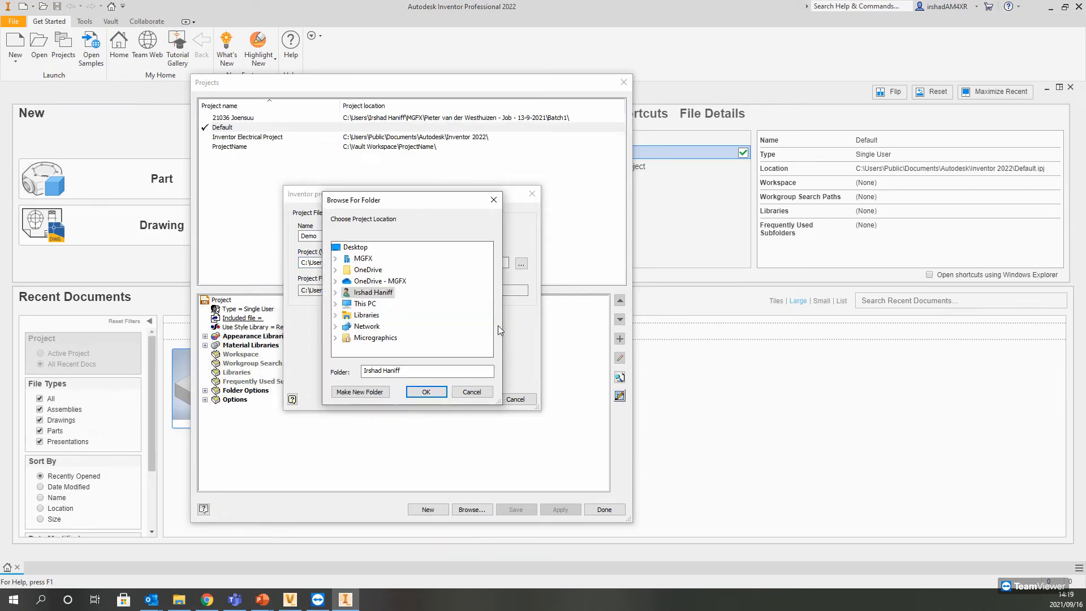
click(336, 303)
scroll(345, 311, down, 1)
double_click(373, 314)
scroll(396, 317, down, 2)
double_click(400, 314)
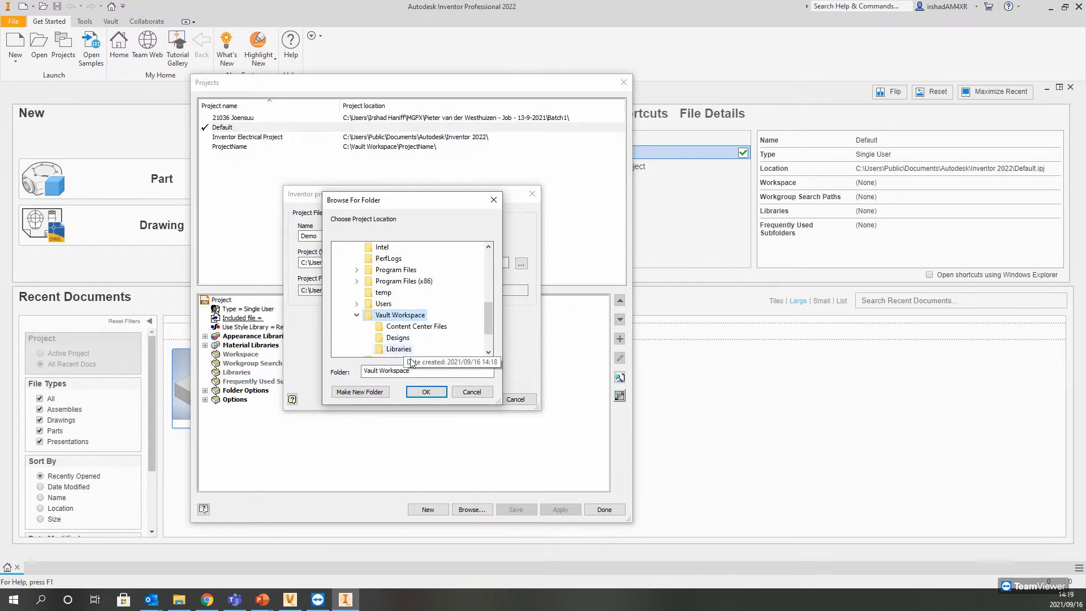
click(426, 392)
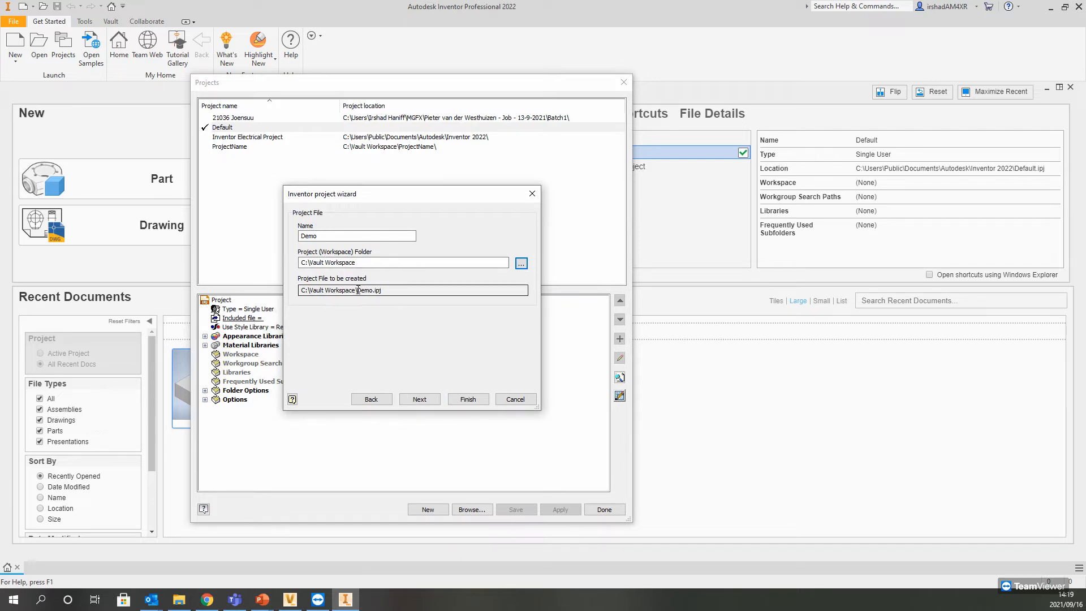
click(464, 399)
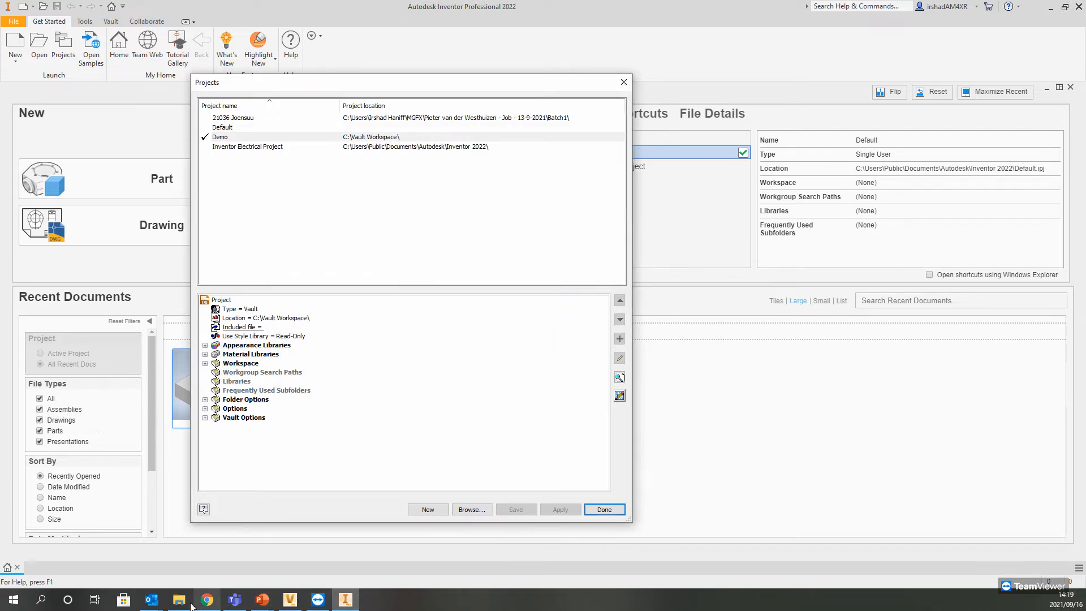
Step: Check the Vault Workspace folder in File Explorer for the new project file, then return to Inventor
click(179, 600)
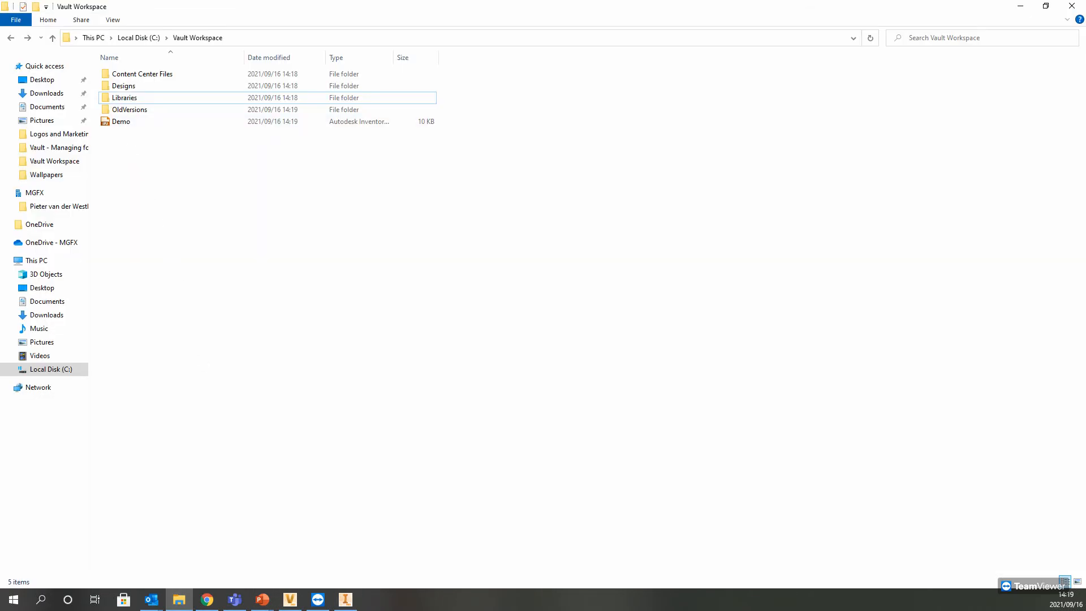
click(1020, 7)
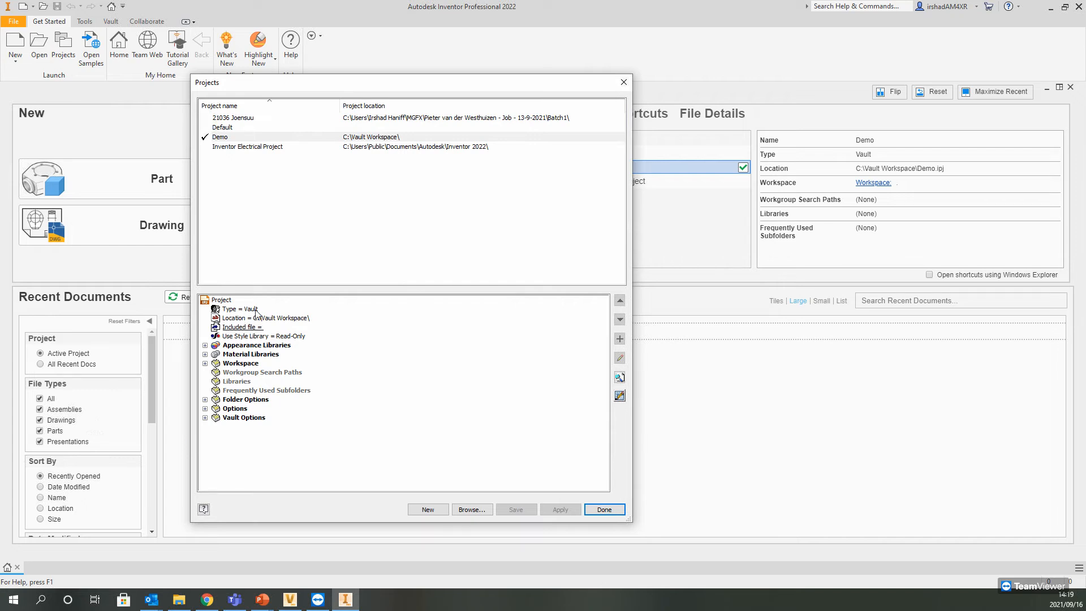
click(428, 508)
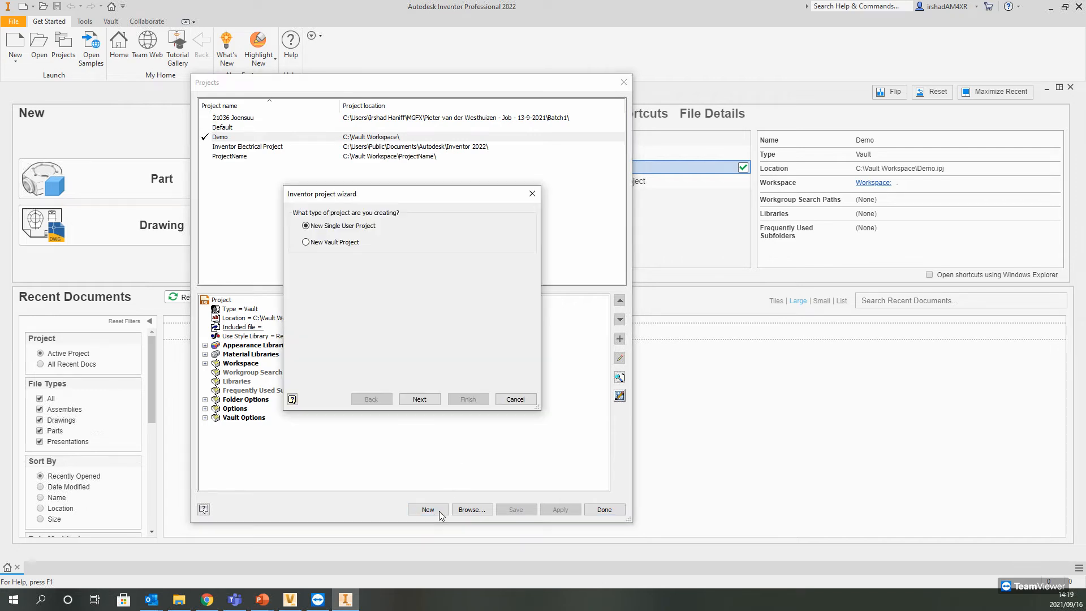
click(496, 399)
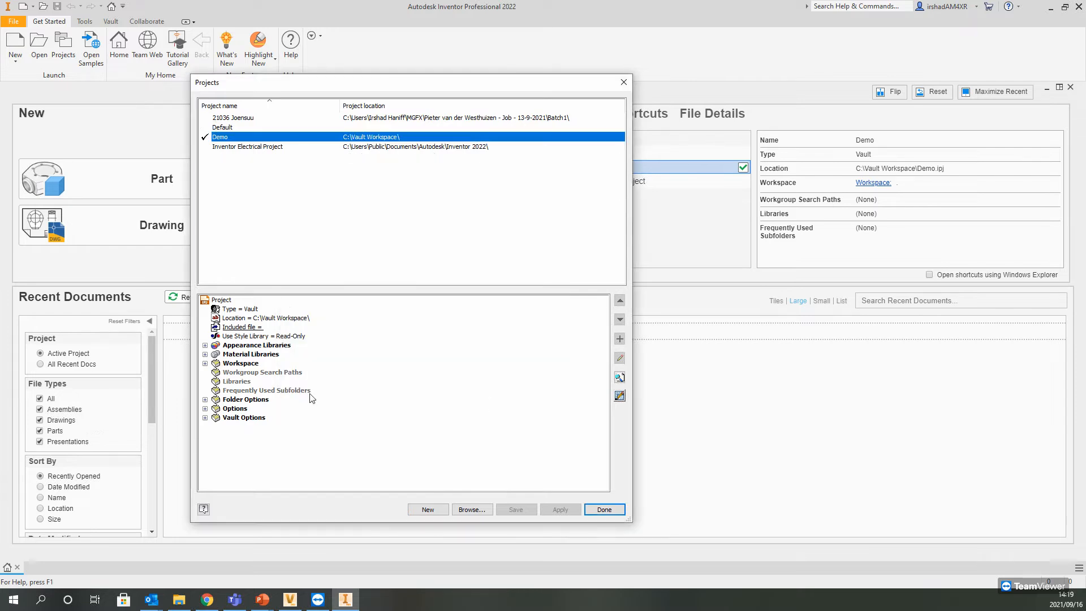
click(222, 301)
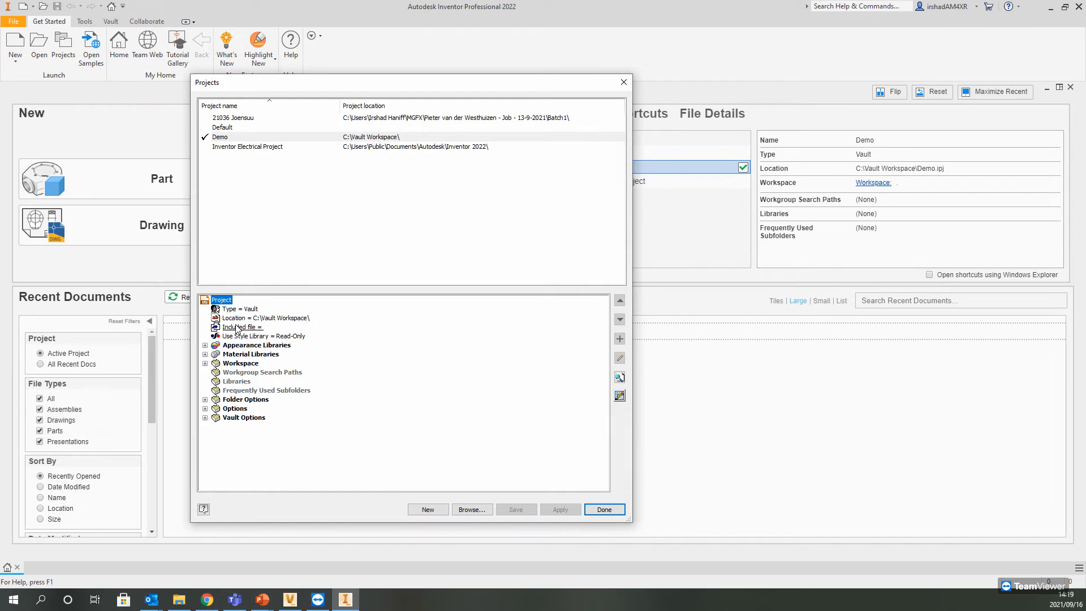
Step: Review the Demo project's material libraries, workspace, folder options and general options, and close the project settings
click(204, 354)
click(205, 381)
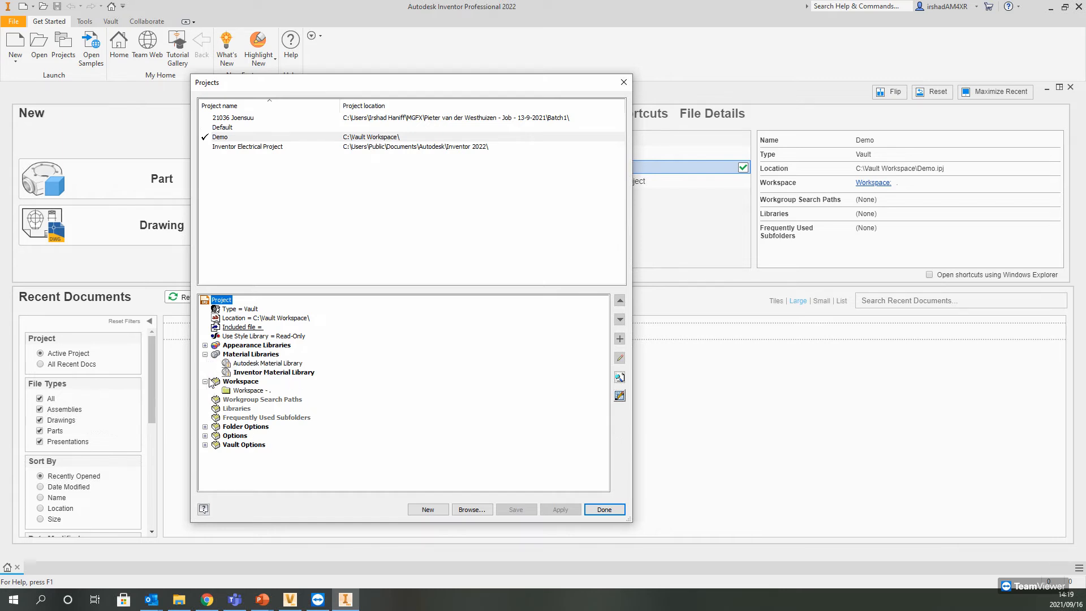
click(205, 426)
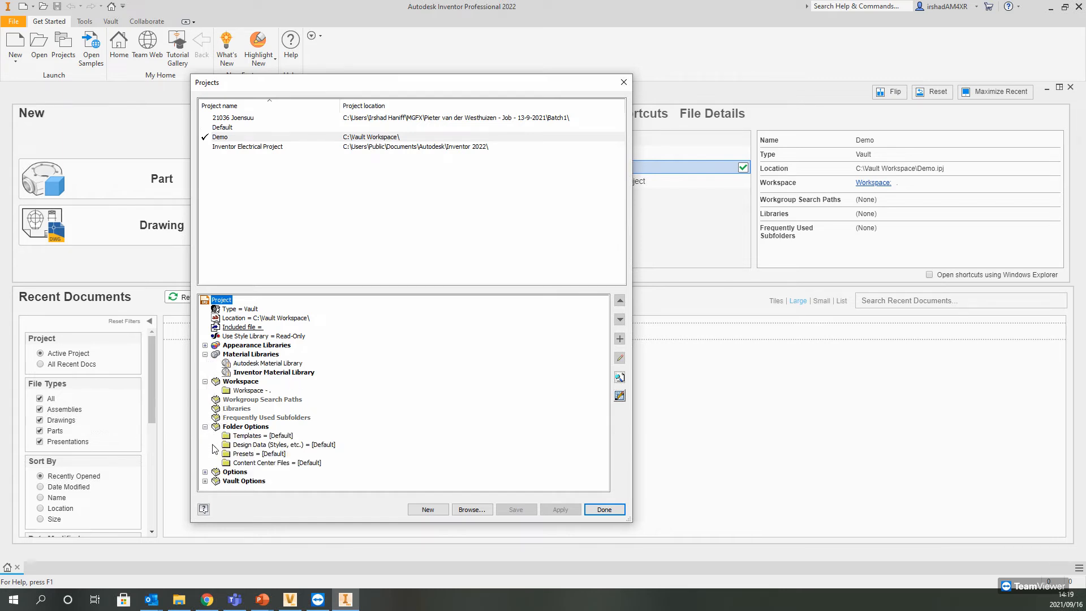
click(204, 471)
scroll(243, 430, down, 2)
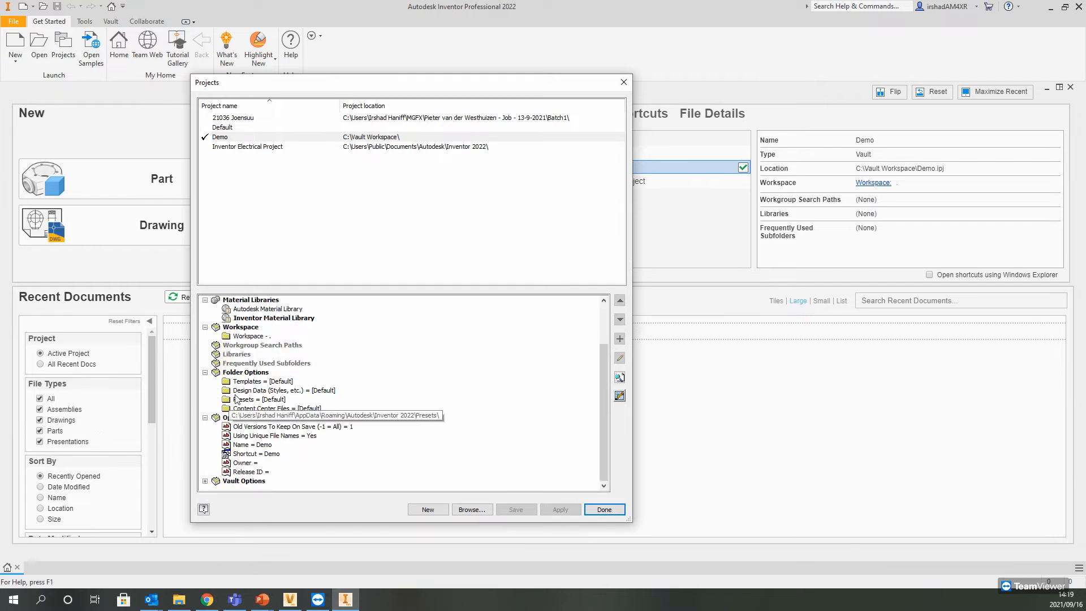
scroll(279, 314, up, 5)
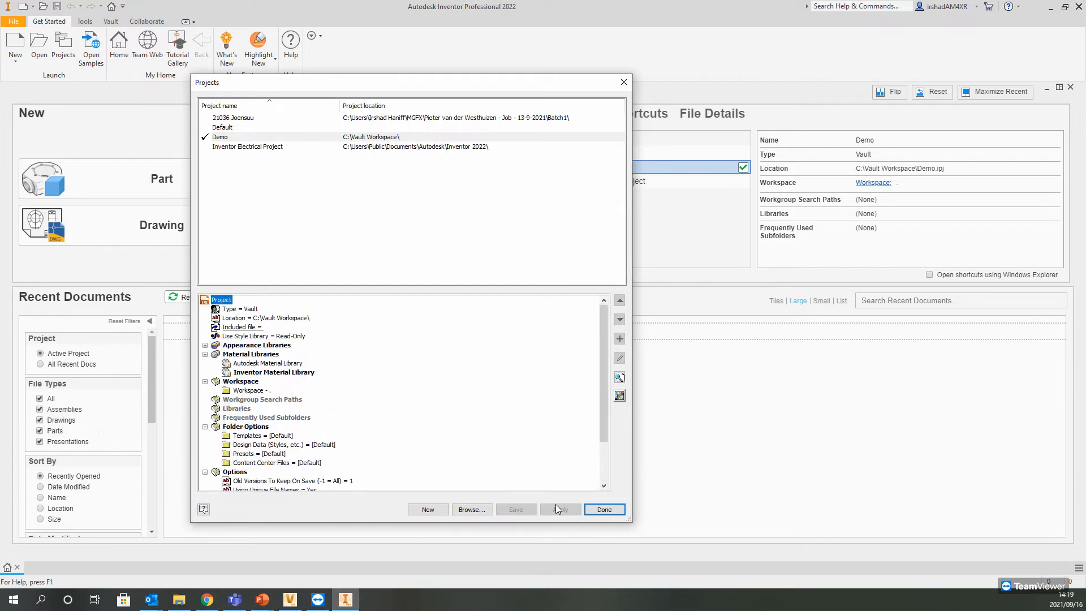
click(604, 510)
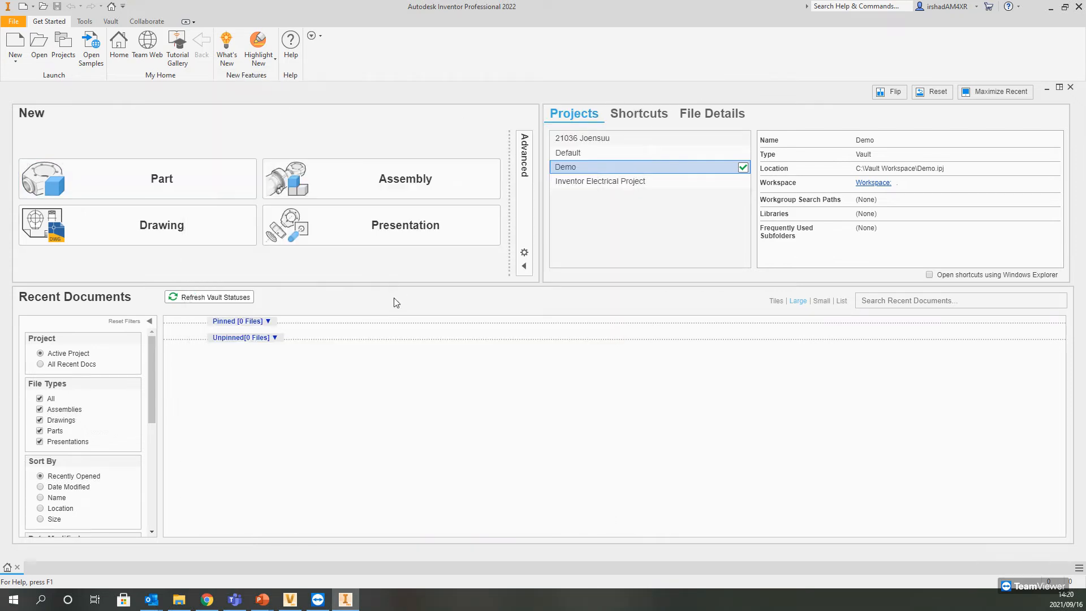
Step: Log out of Vault in Inventor and log back in to the Demo vault on localhost with the Administrator account
click(111, 23)
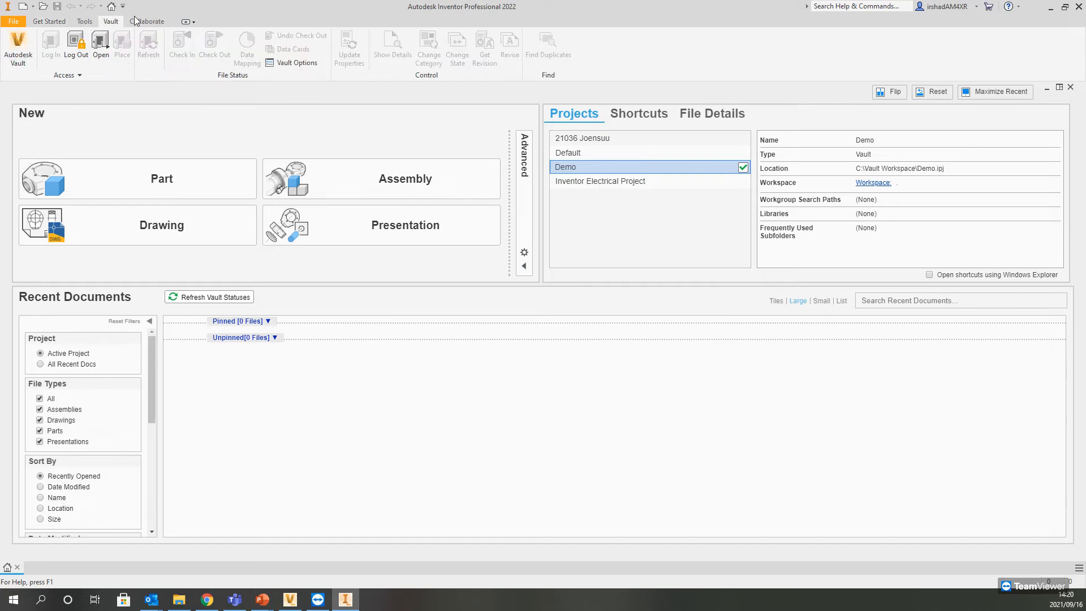
click(68, 50)
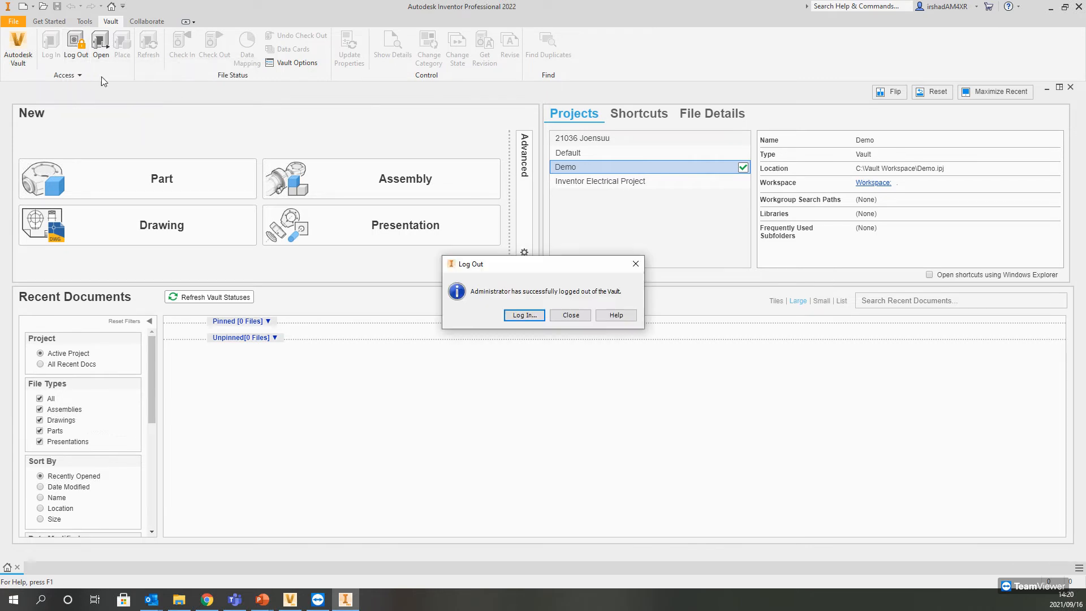
click(518, 315)
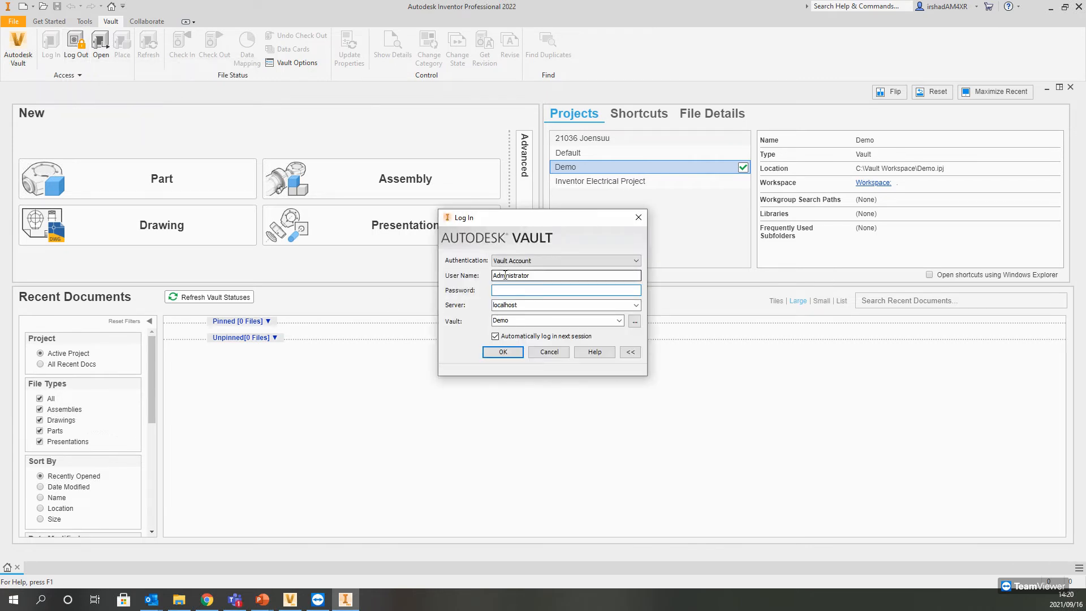
click(512, 352)
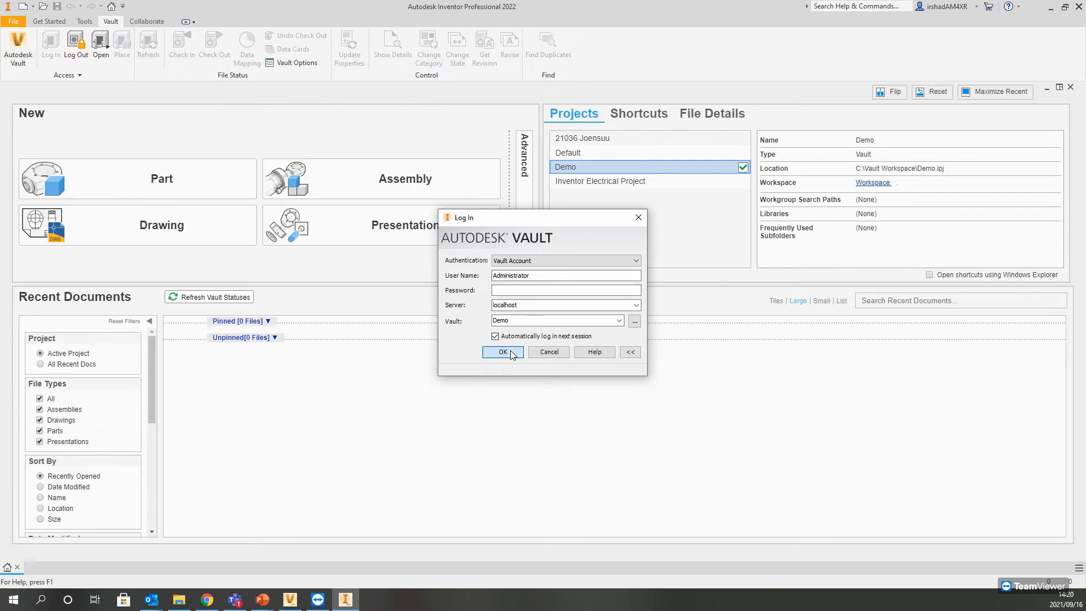
click(512, 351)
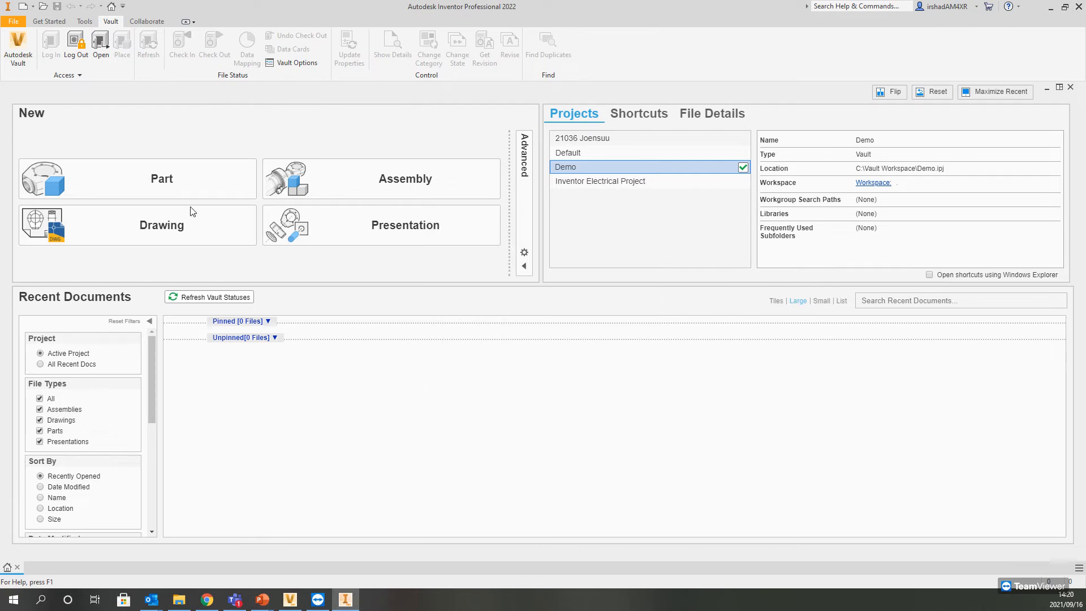
Step: Switch to Vault Professional, log out and back in to the vault, and return to Inventor
click(79, 75)
mouse_move(289, 603)
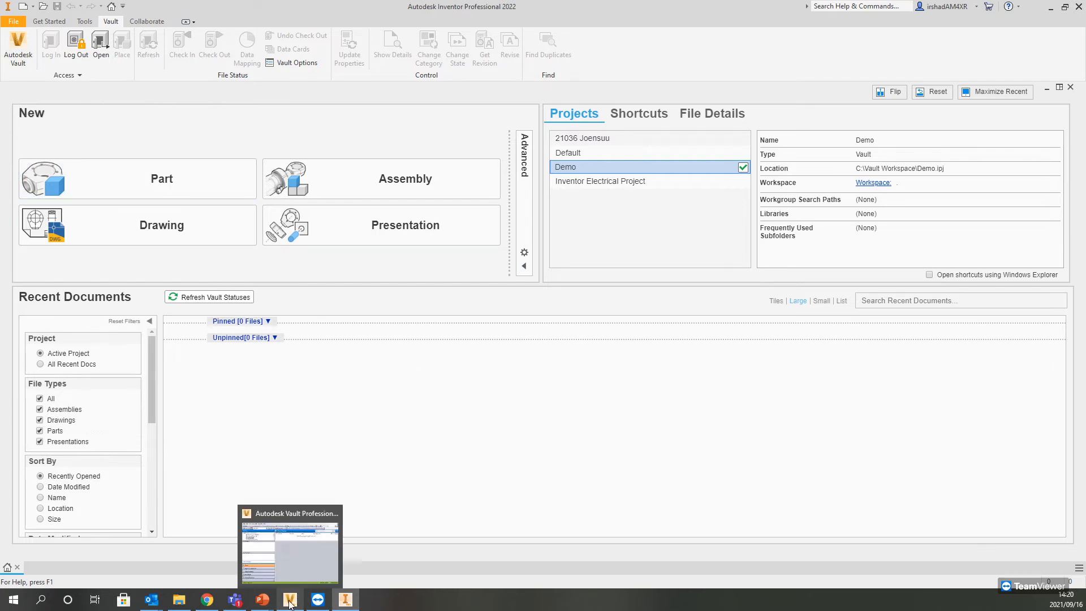
click(289, 603)
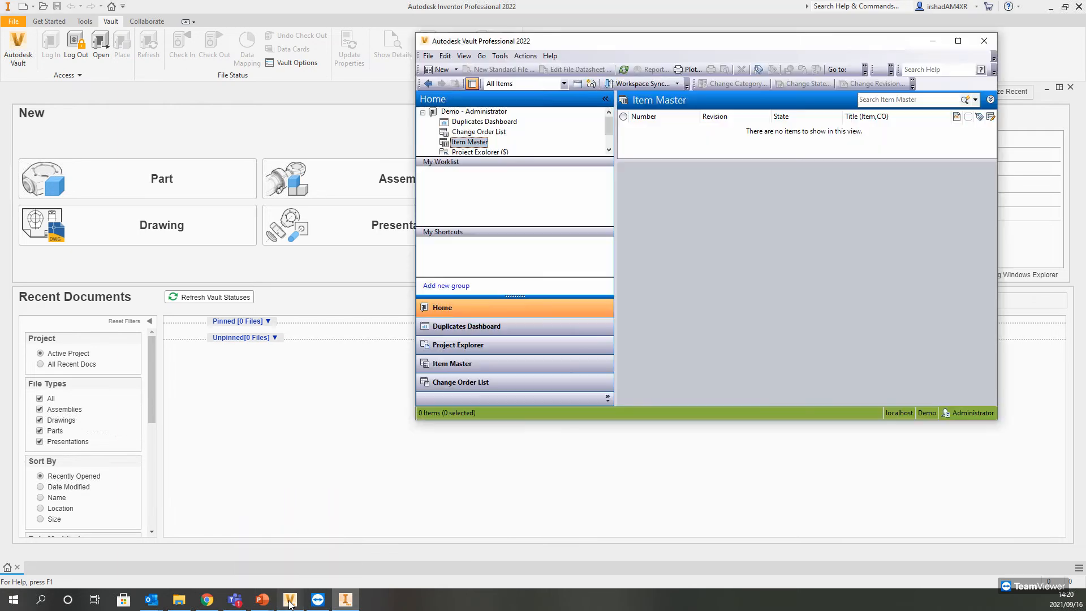
click(428, 56)
click(446, 110)
click(696, 254)
click(674, 294)
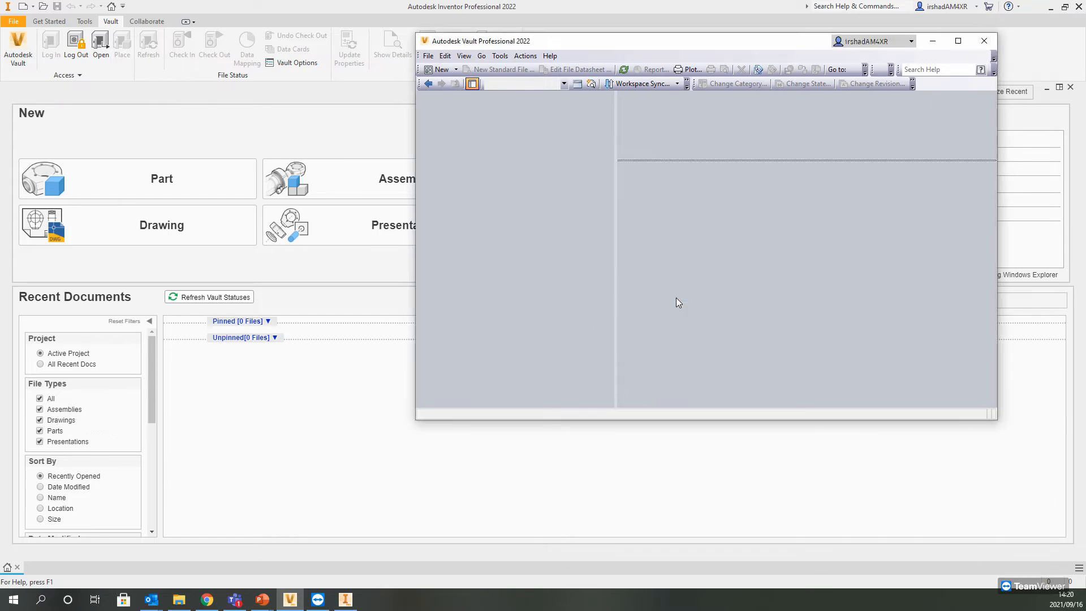
click(933, 40)
Step: Open the Vault folder mapping for the Demo project and start editing the vault folder for Project Root
click(68, 75)
click(33, 103)
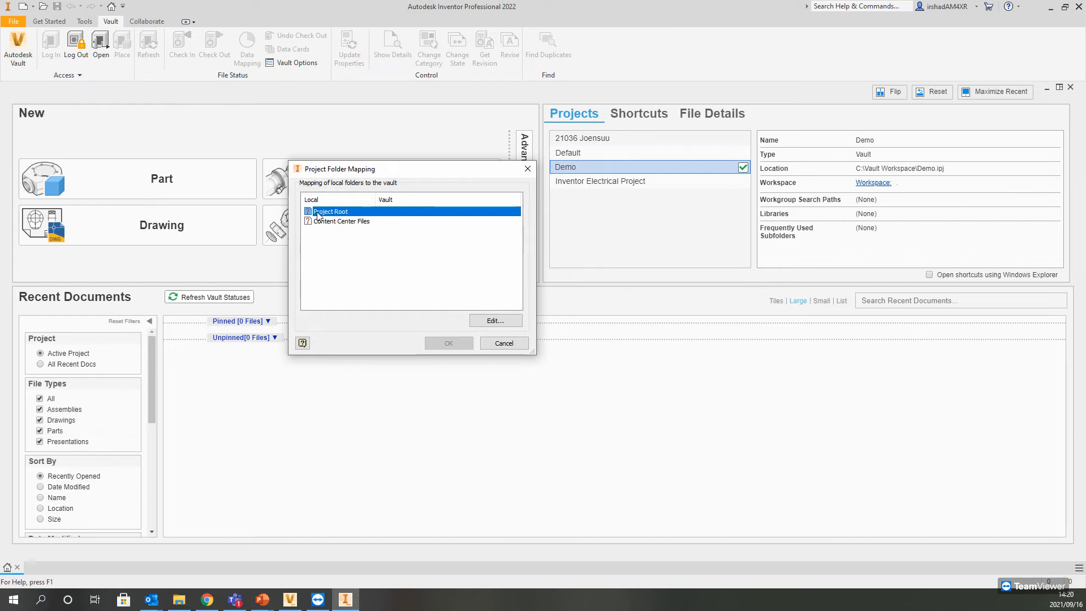
click(346, 221)
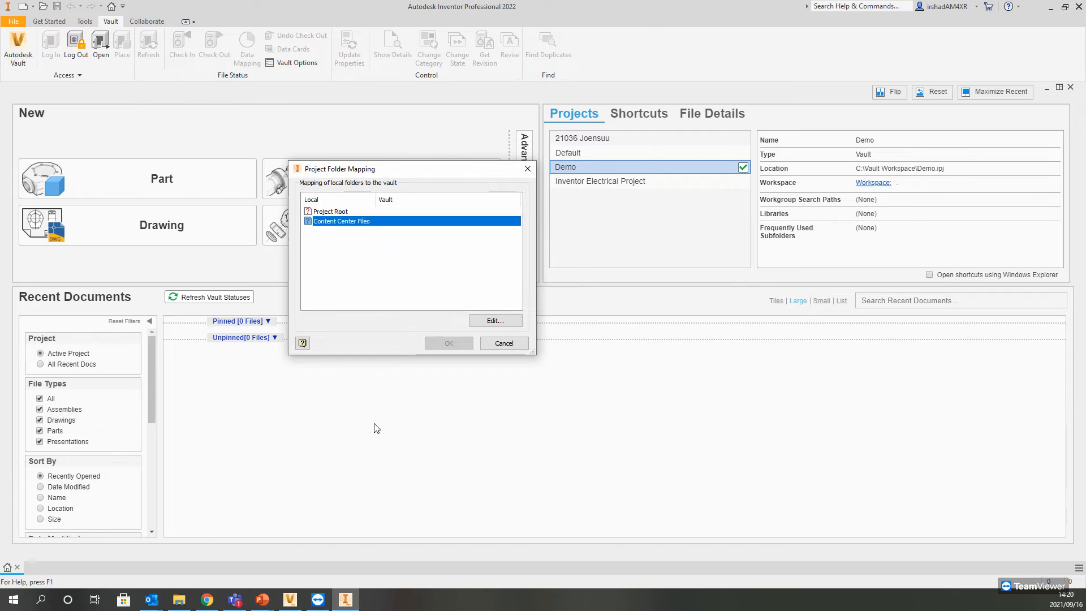
click(337, 214)
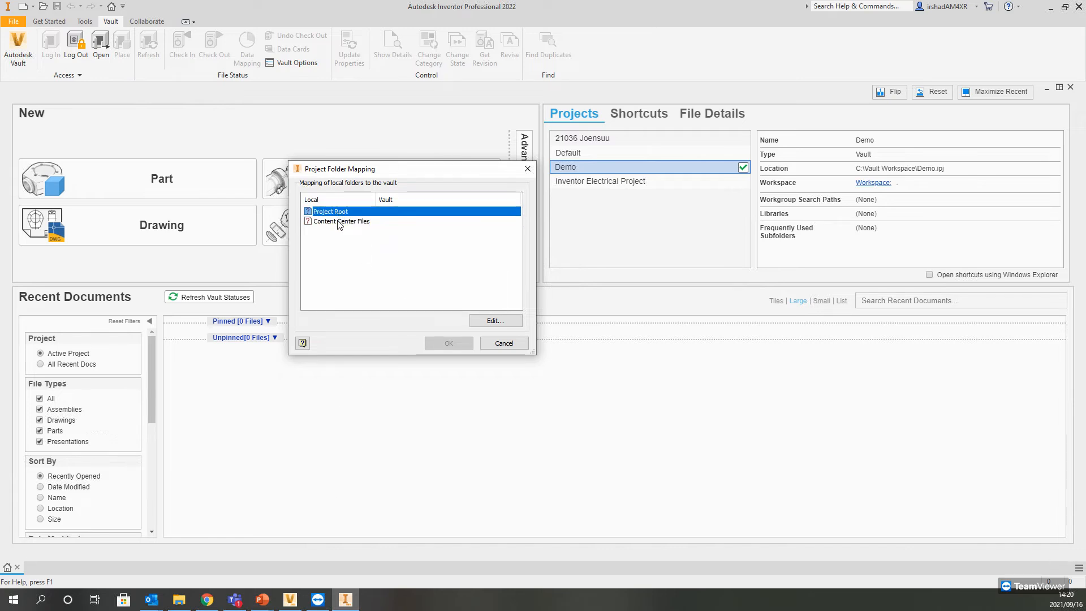
click(340, 222)
click(340, 212)
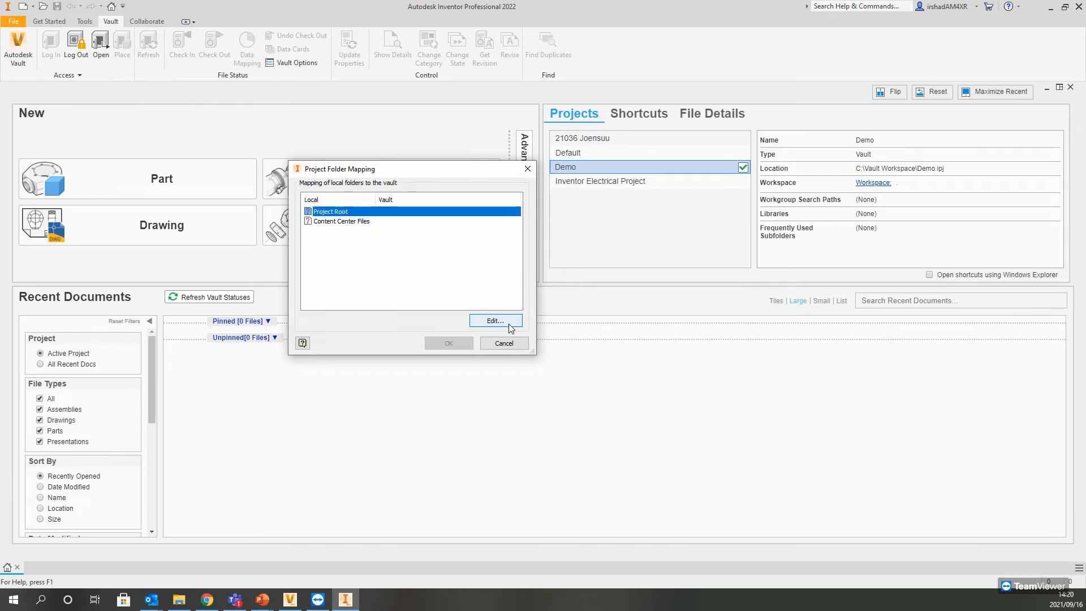
click(496, 320)
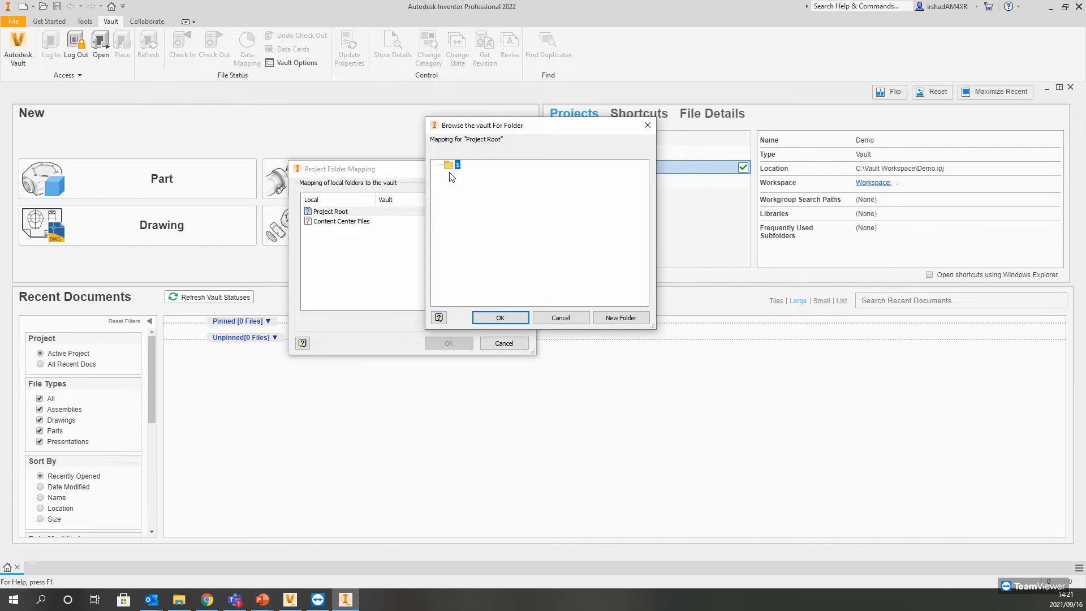
Step: Switch to Vault Professional, check the contents of Project Explorer ($), and return to Inventor's folder mapping
click(289, 599)
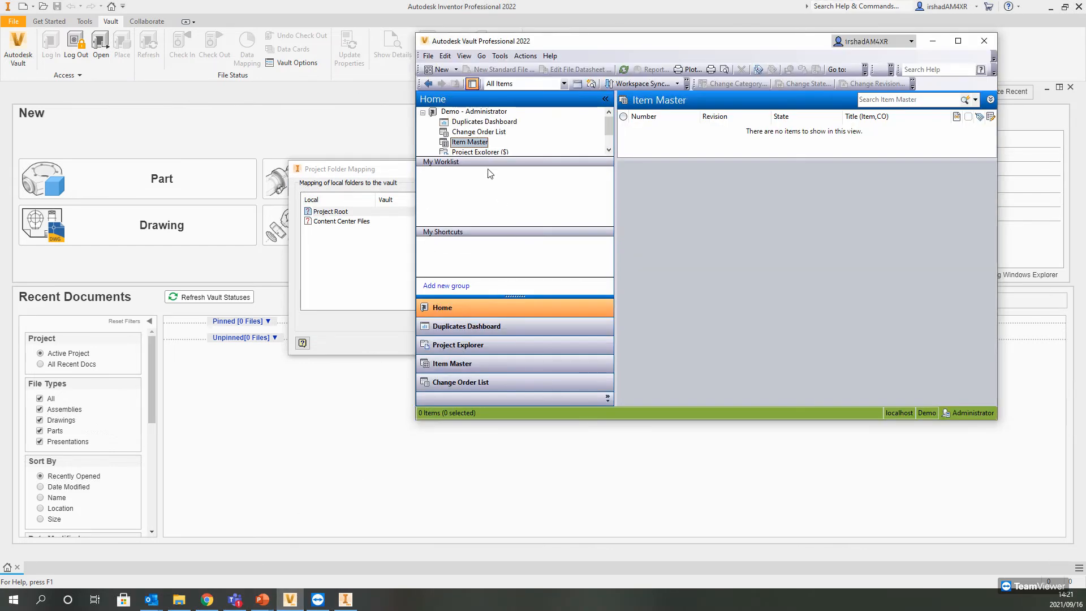
click(498, 152)
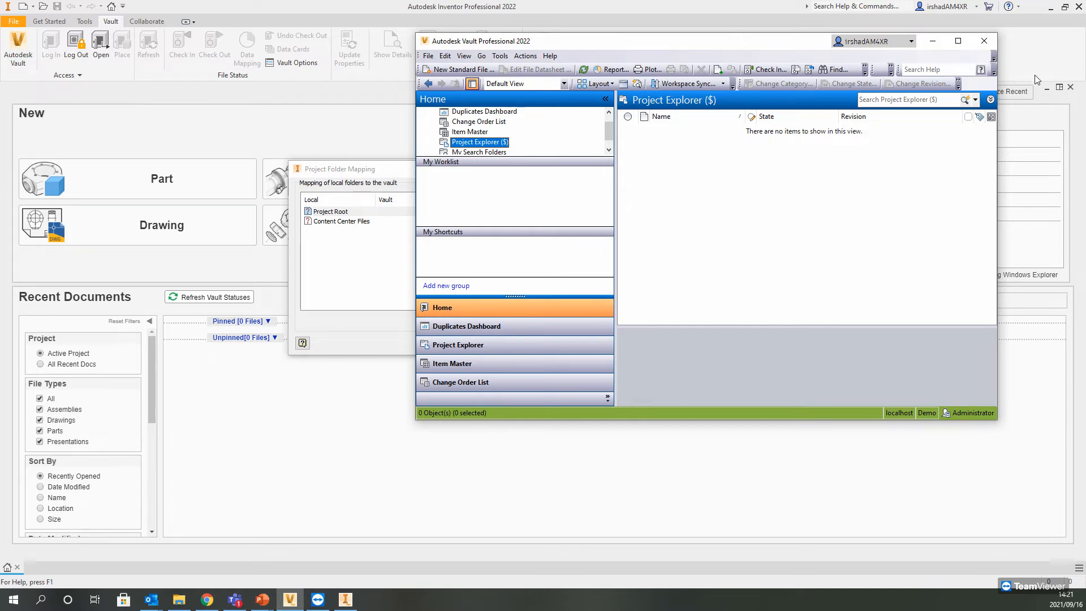
click(932, 41)
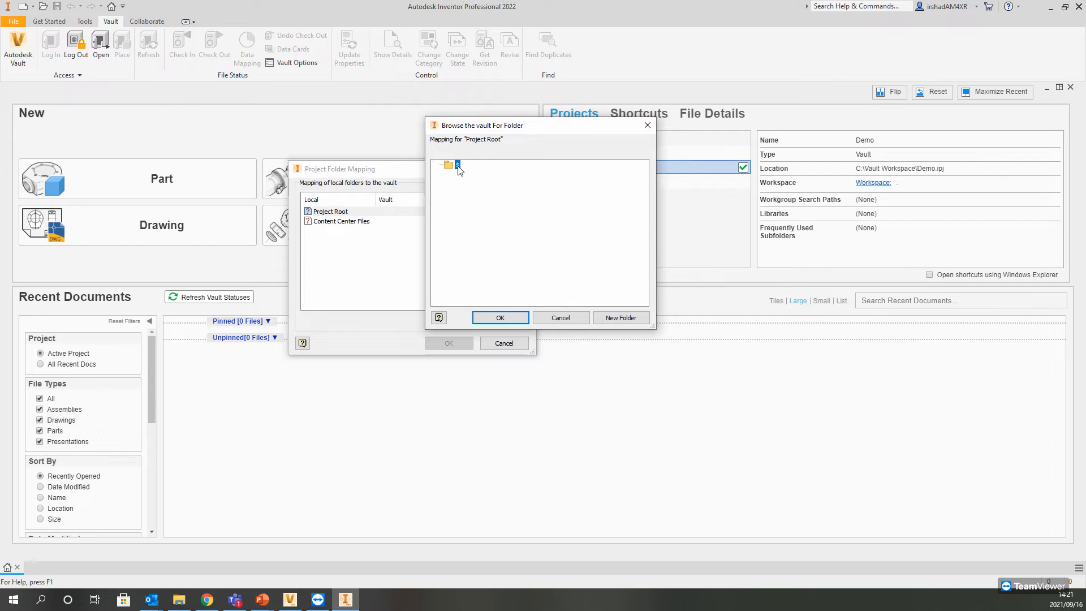
Step: Create a vault folder named Designs under $ and map the Project Root to it
click(511, 318)
click(538, 246)
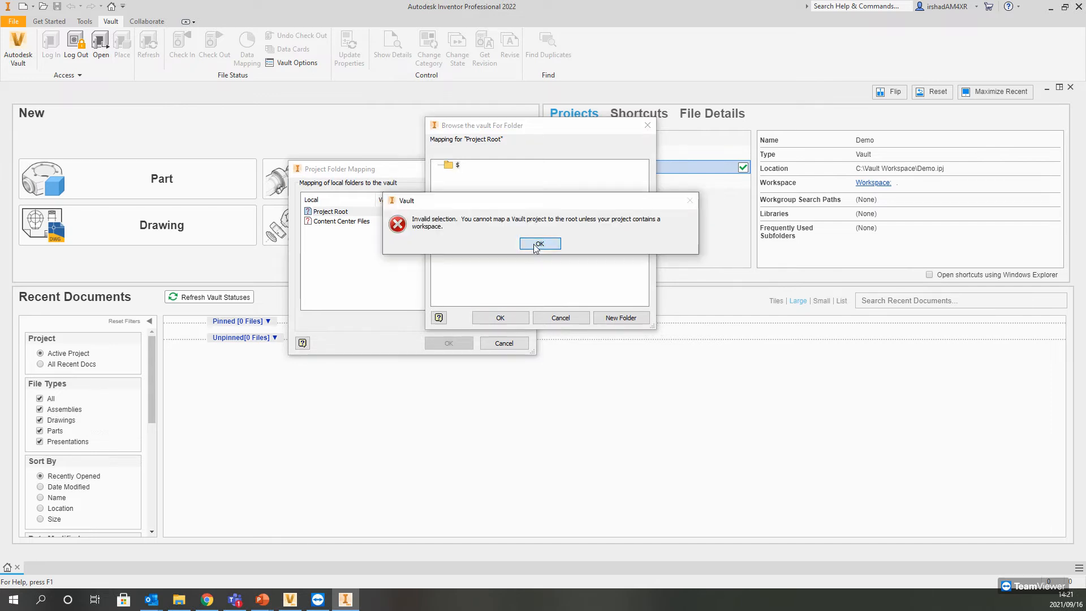
click(634, 319)
text(De)
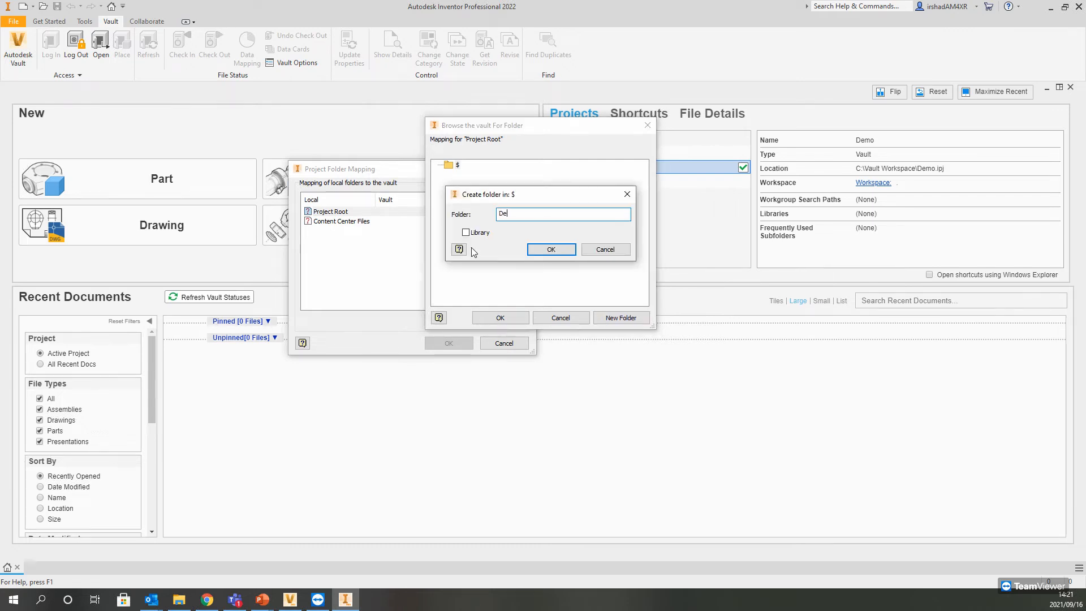
text(signs)
click(551, 249)
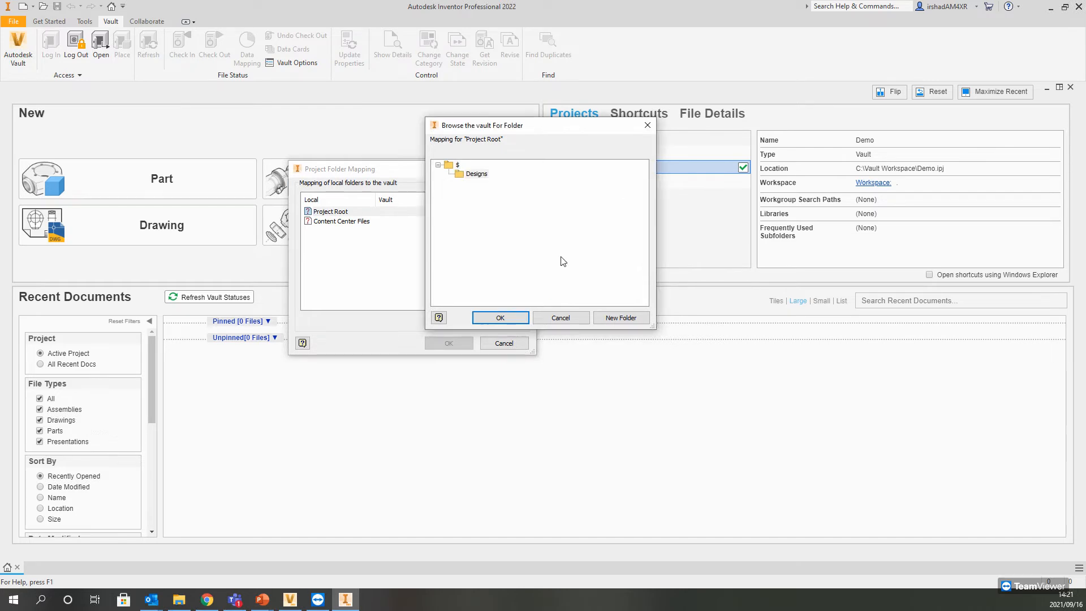
click(501, 317)
Step: Create a library folder named Content Center Files under $, map the Content Center Files entry to it, and apply the folder mapping
click(375, 221)
click(496, 321)
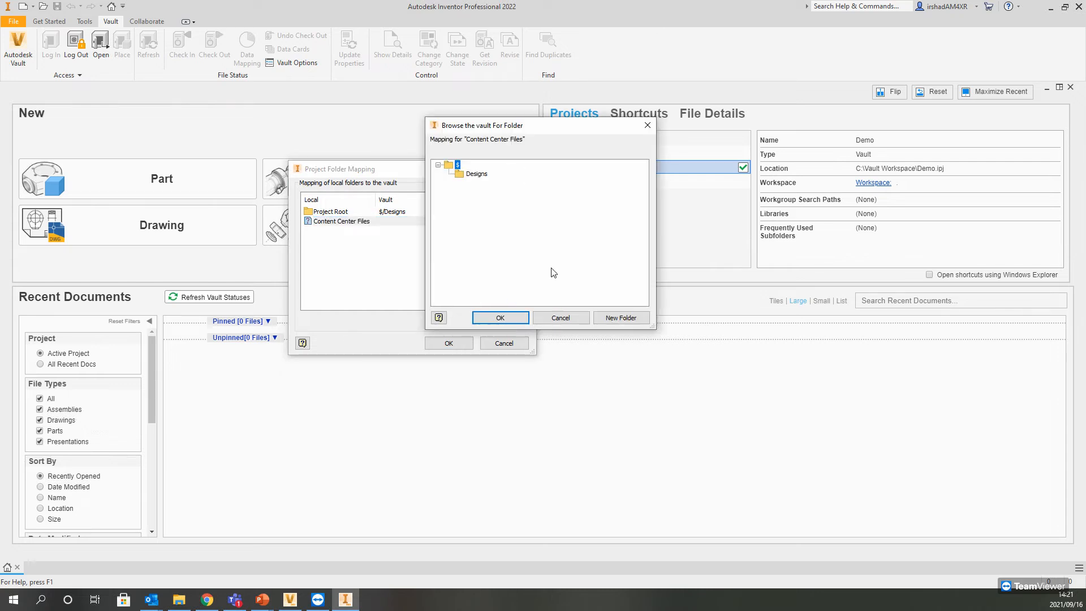
click(611, 317)
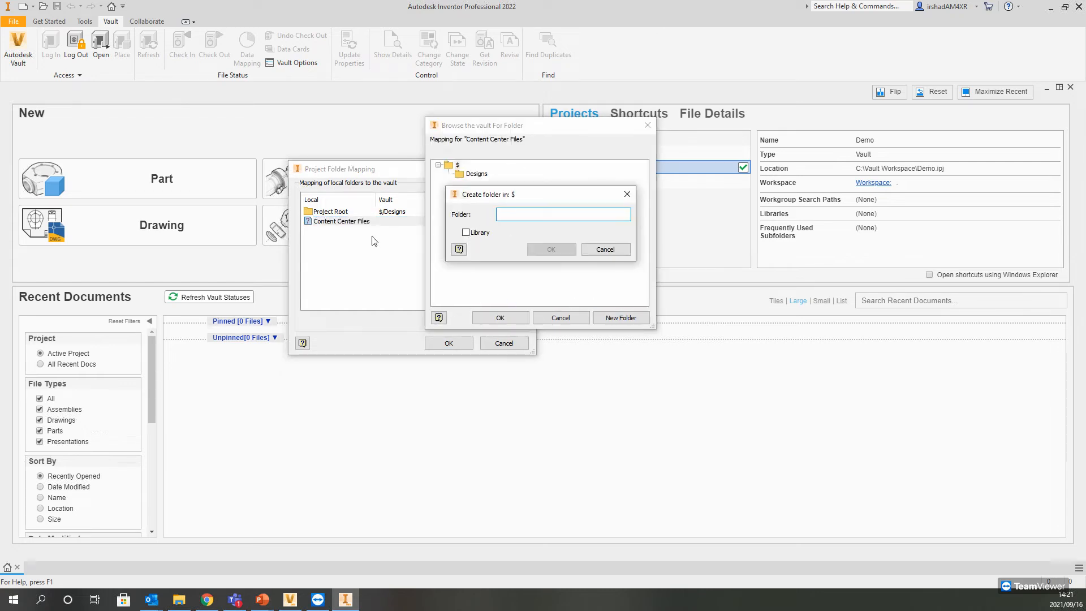
click(465, 232)
click(547, 220)
text(Content Center Files)
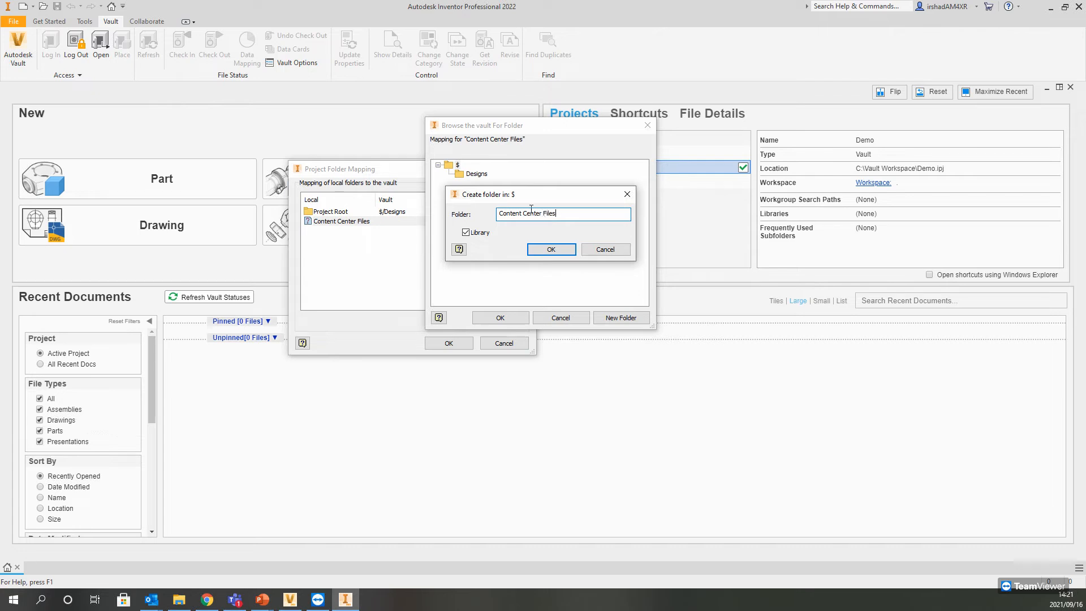
click(551, 249)
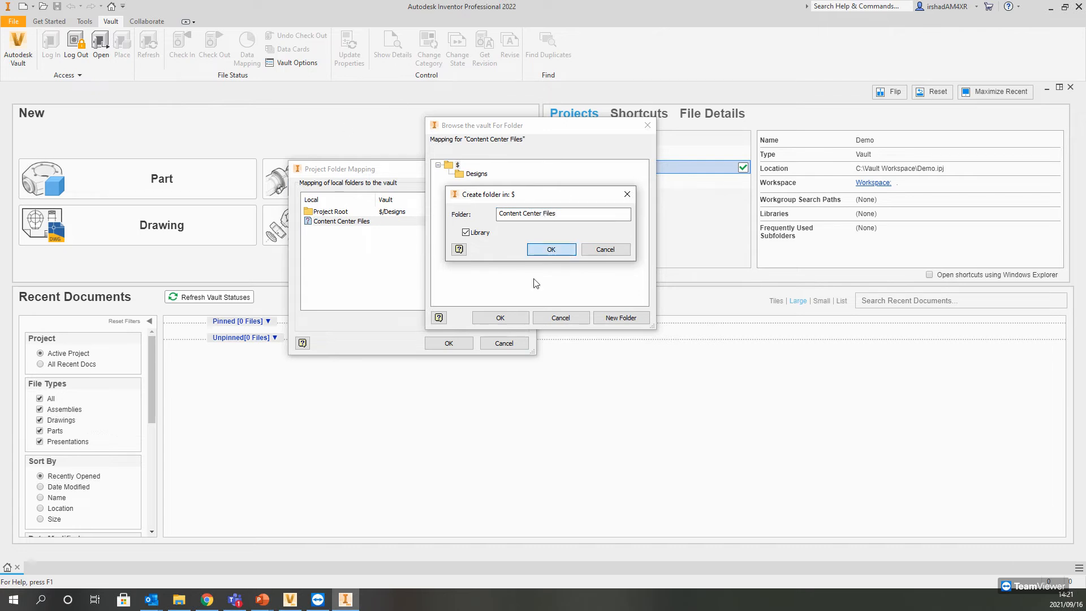
click(501, 319)
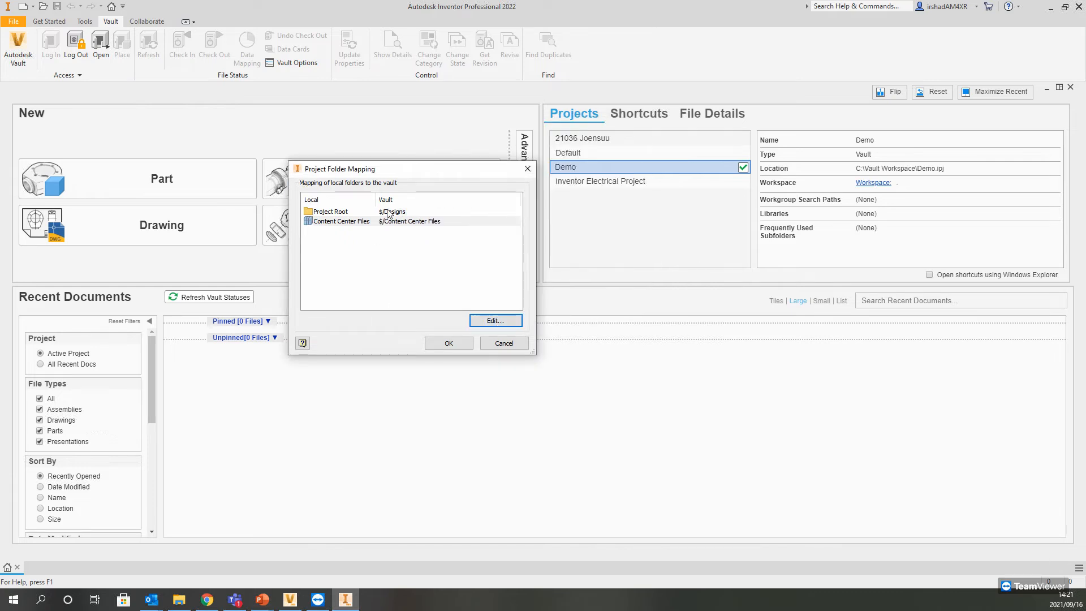
click(449, 345)
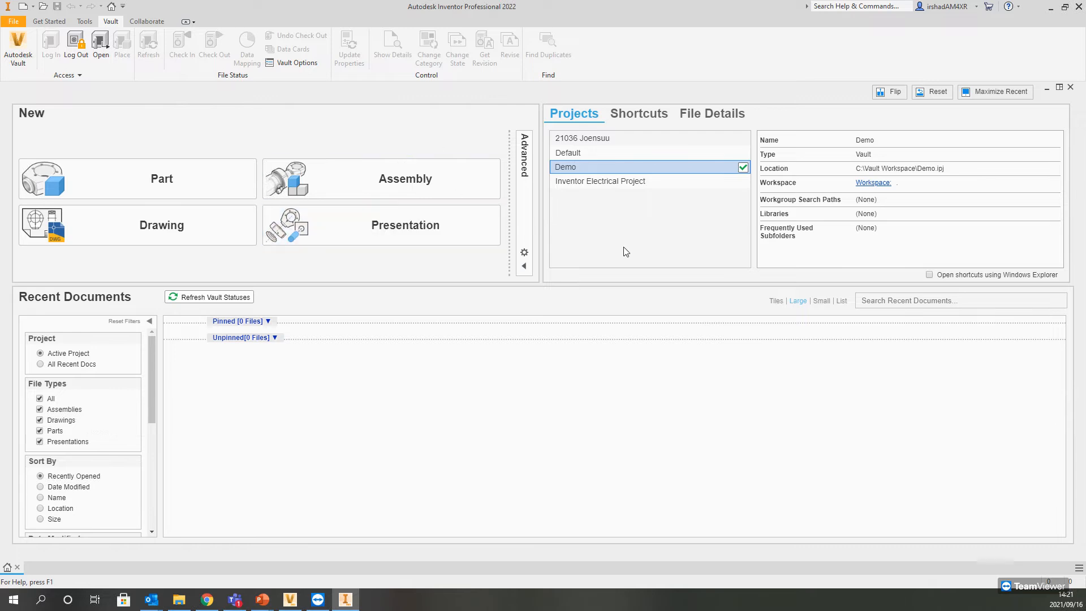
Step: Inspect Project Explorer ($) in a maximized Vault Professional window, and return to Inventor
click(290, 599)
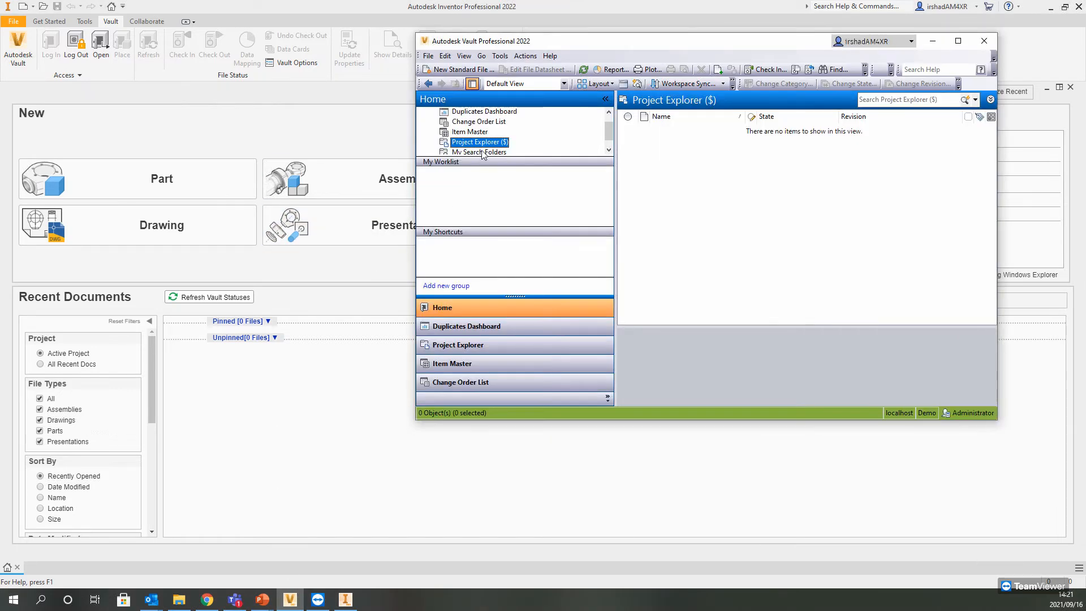
click(957, 41)
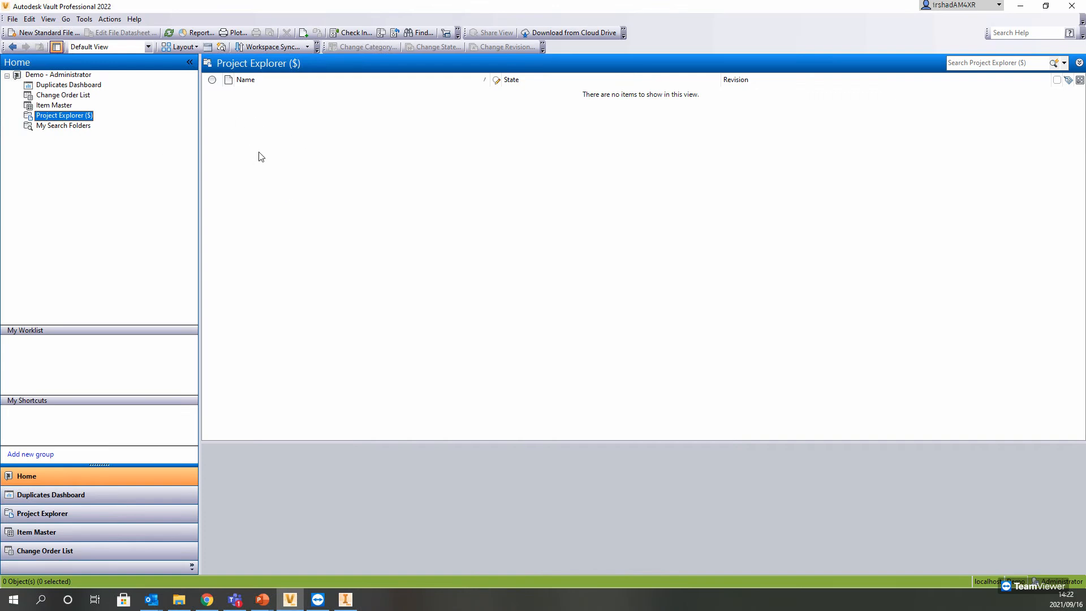
click(1014, 7)
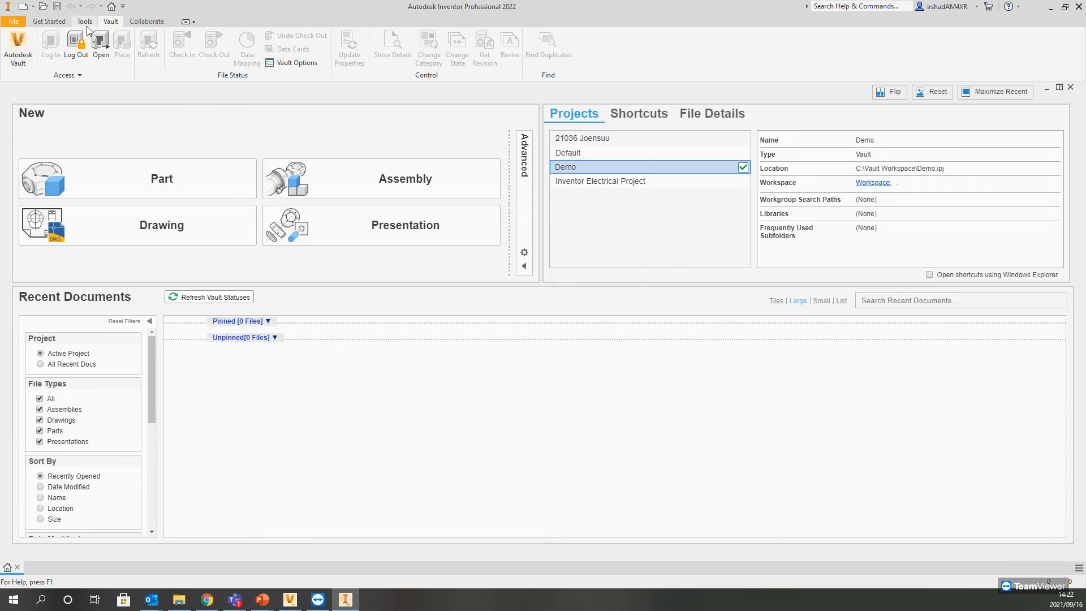
Step: Reopen the project folder mapping in Inventor to check it, and close it without changes
click(74, 75)
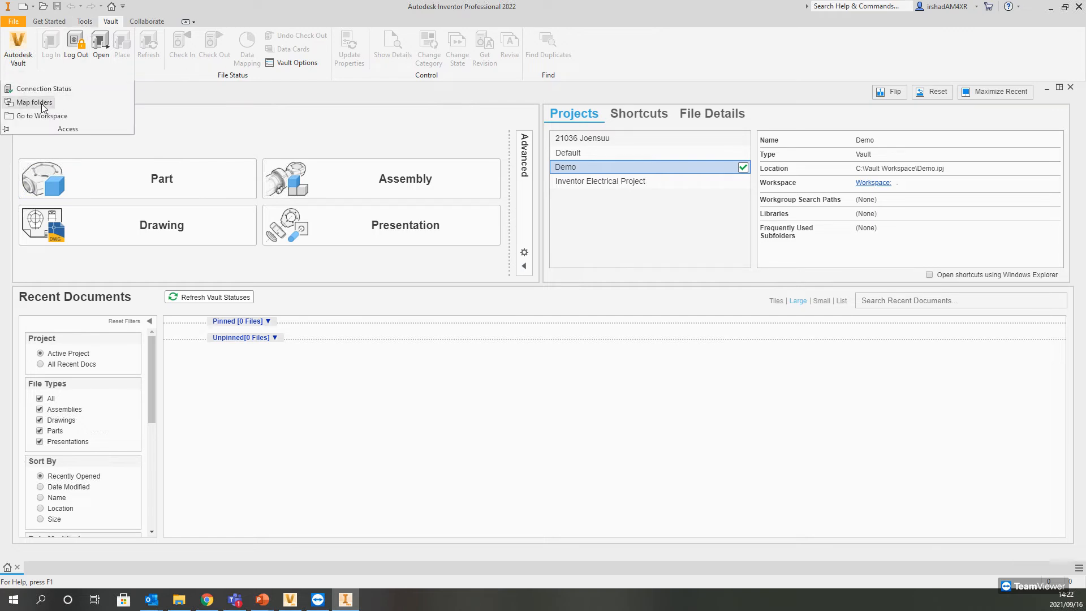
click(42, 102)
click(501, 341)
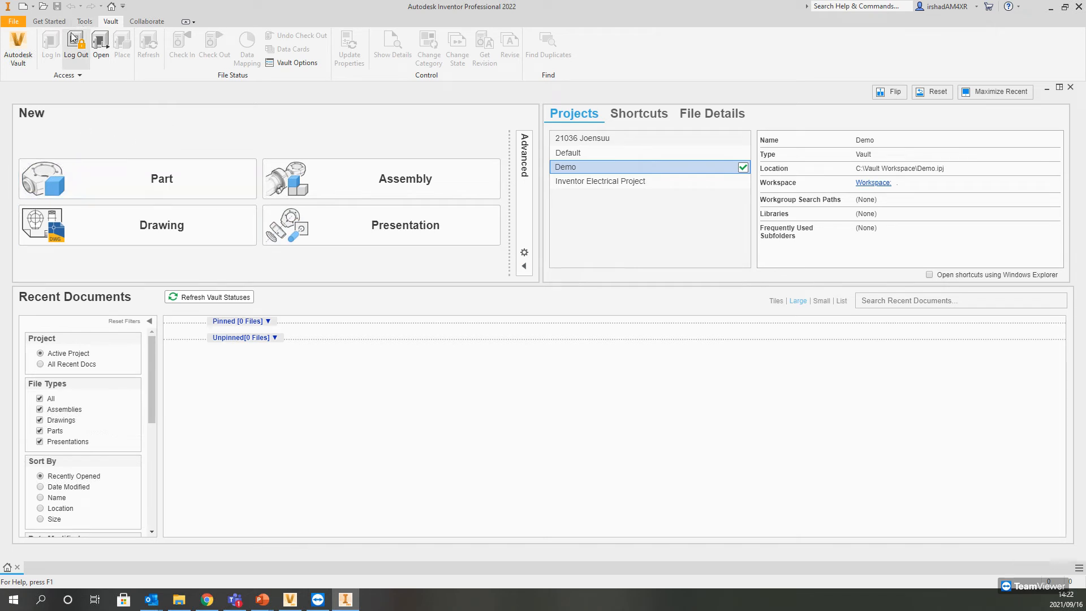
Step: Create a new part from the Metric template Standard (mm).ipt
click(49, 21)
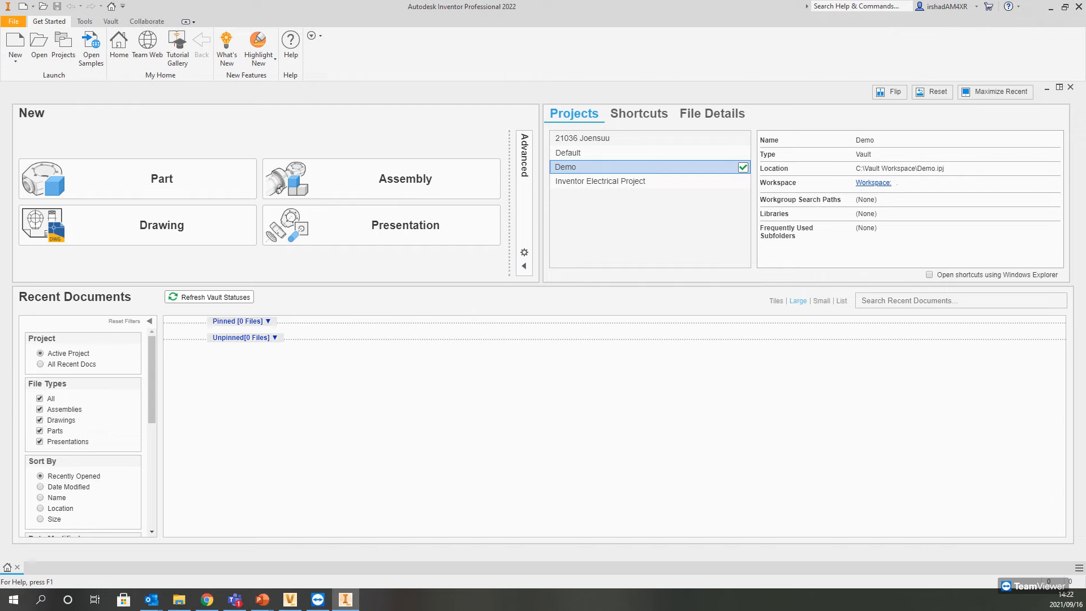
drag(1085, 150, 498, 124)
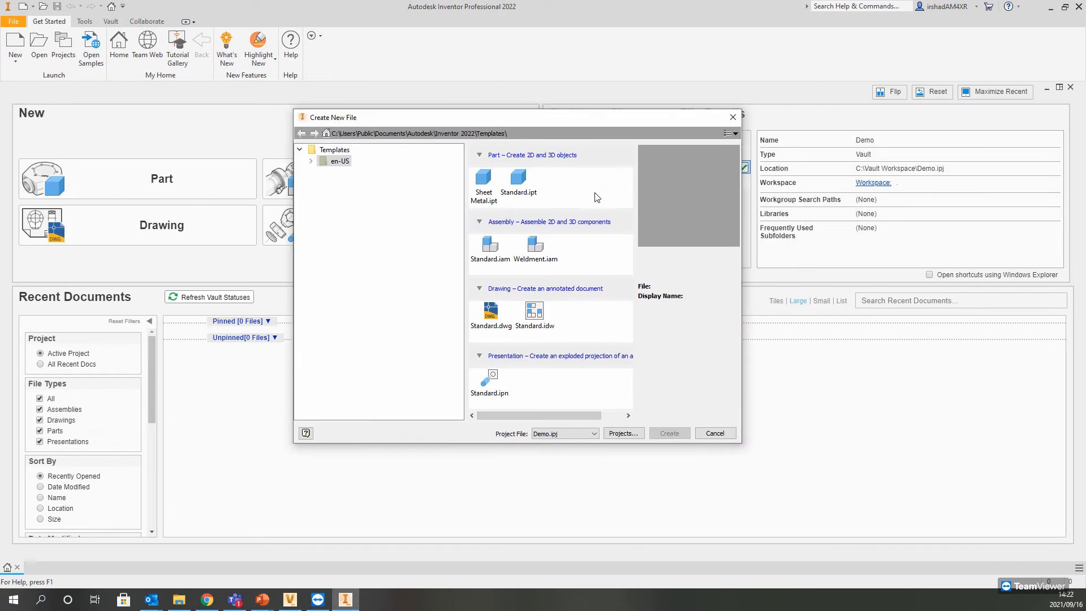
click(311, 162)
click(342, 183)
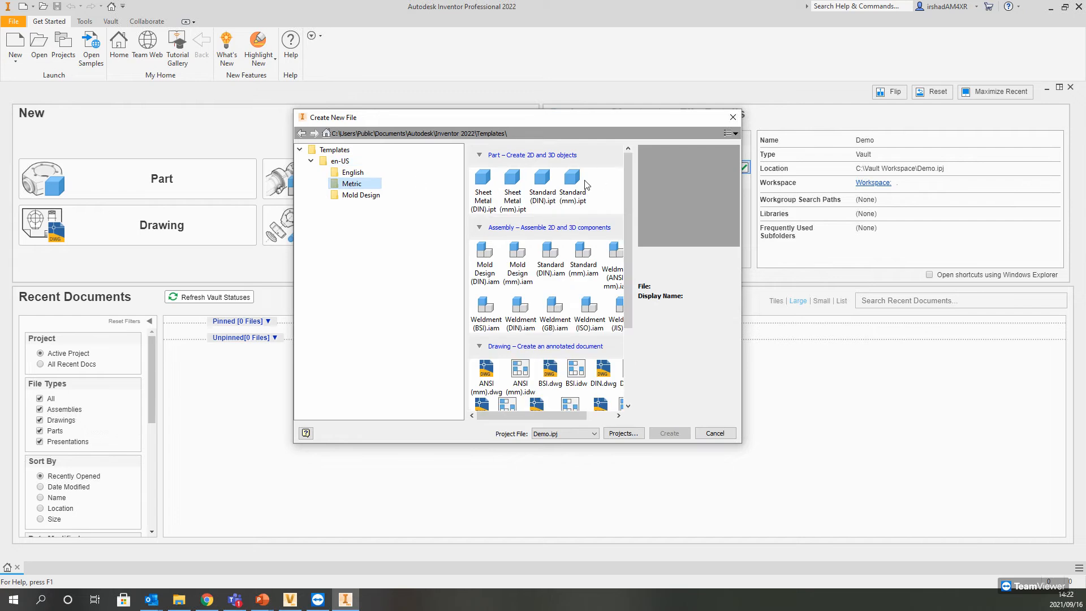
key(Escape)
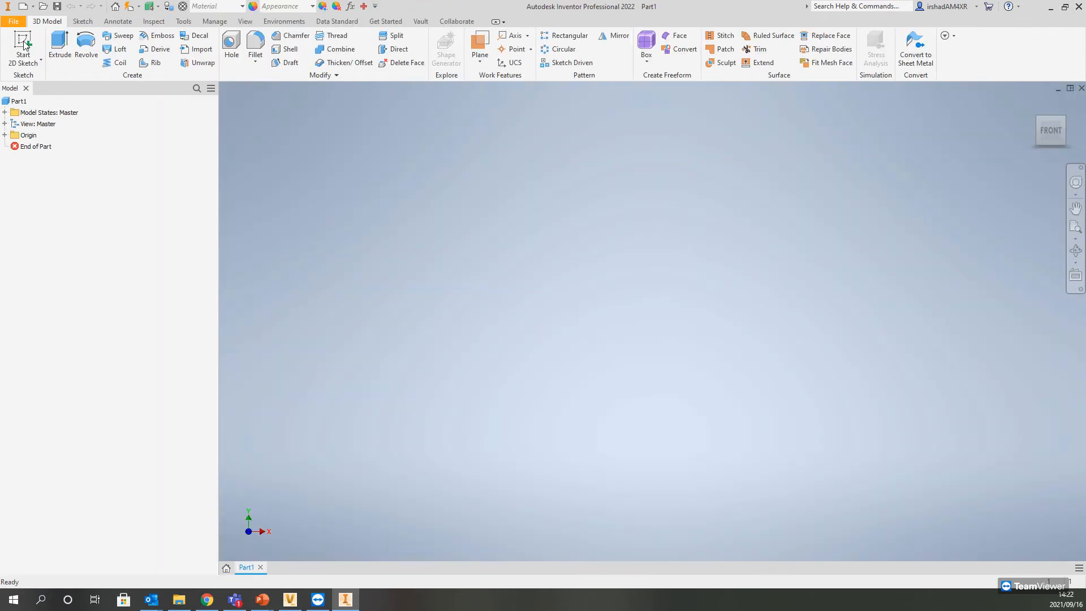
Step: Start a 2D sketch on the horizontal origin plane and draw a 25 mm diameter circle centred on the origin
click(23, 44)
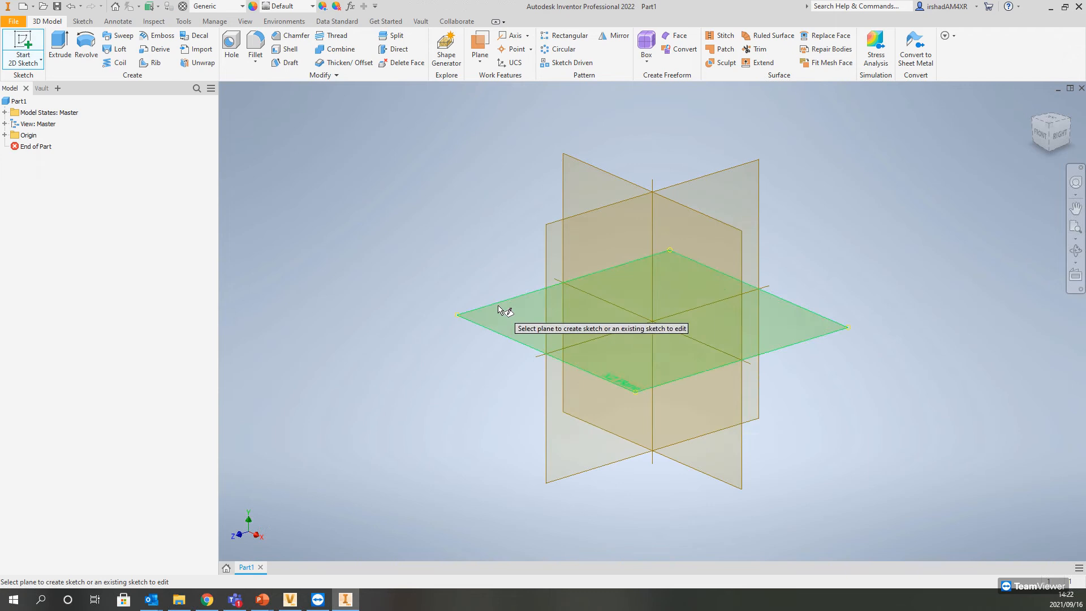
click(499, 308)
click(88, 45)
click(652, 321)
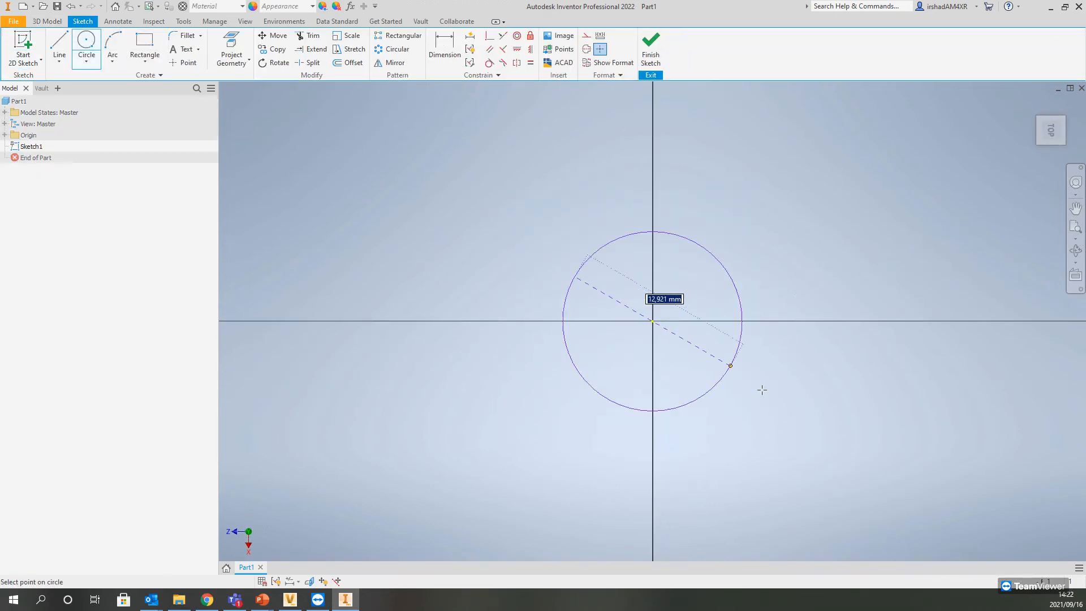
text(25)
key(Return)
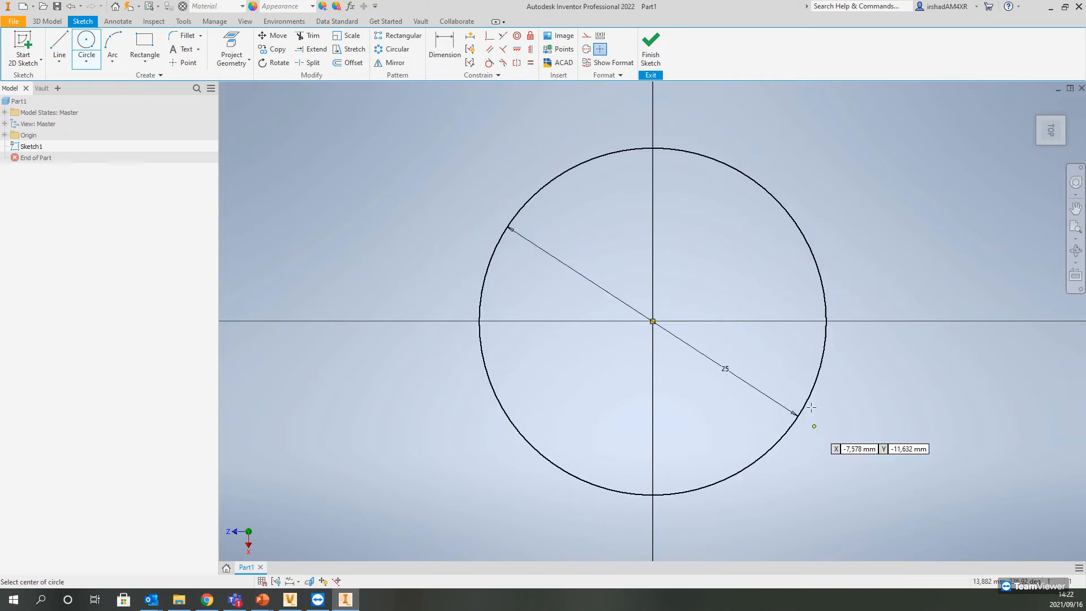
Step: Finish the sketch and extrude the circle 10 mm upward
click(651, 45)
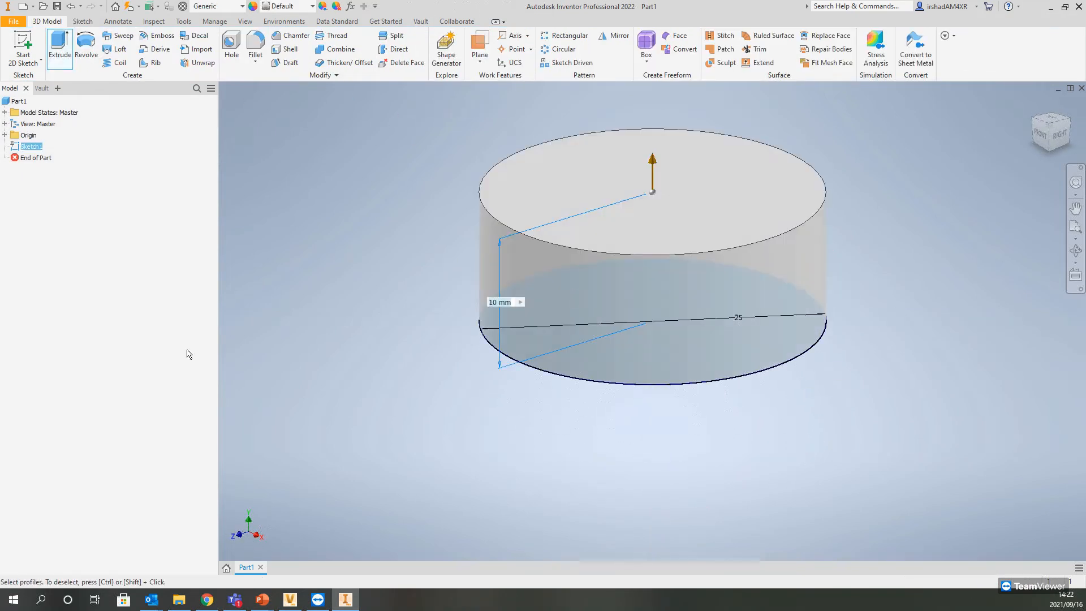
middle_drag(531, 160, 514, 173)
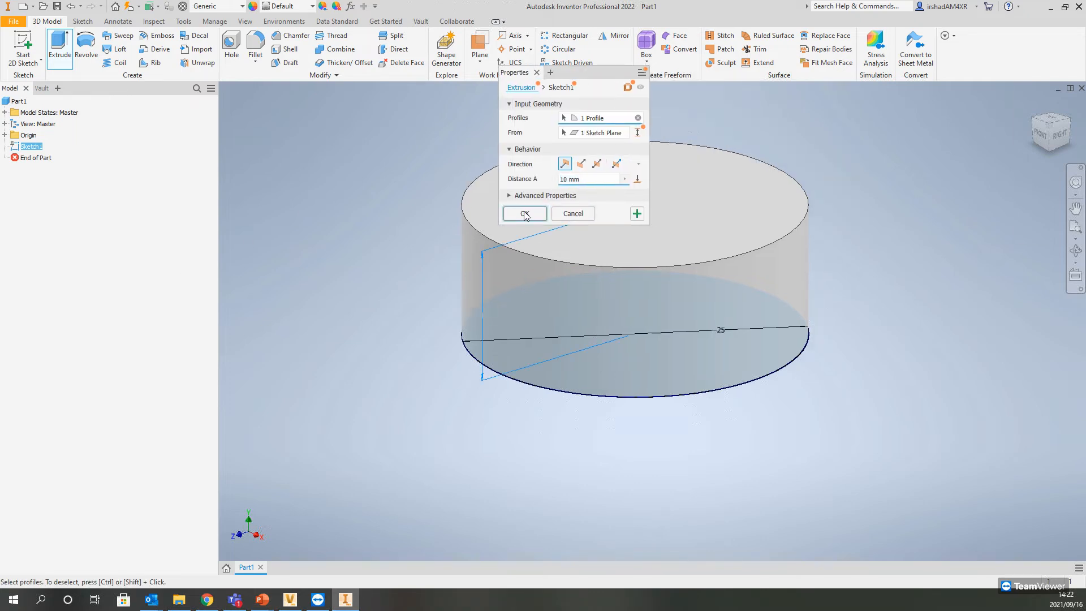
click(522, 215)
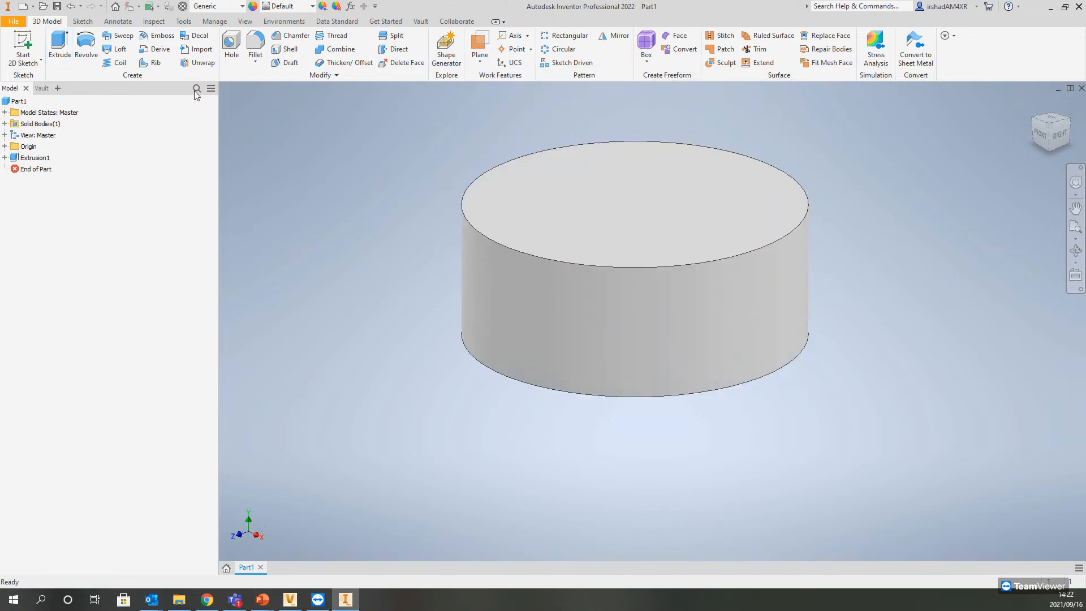
Step: Look at Project Explorer ($) in Vault Professional and return to the part in Inventor
click(420, 21)
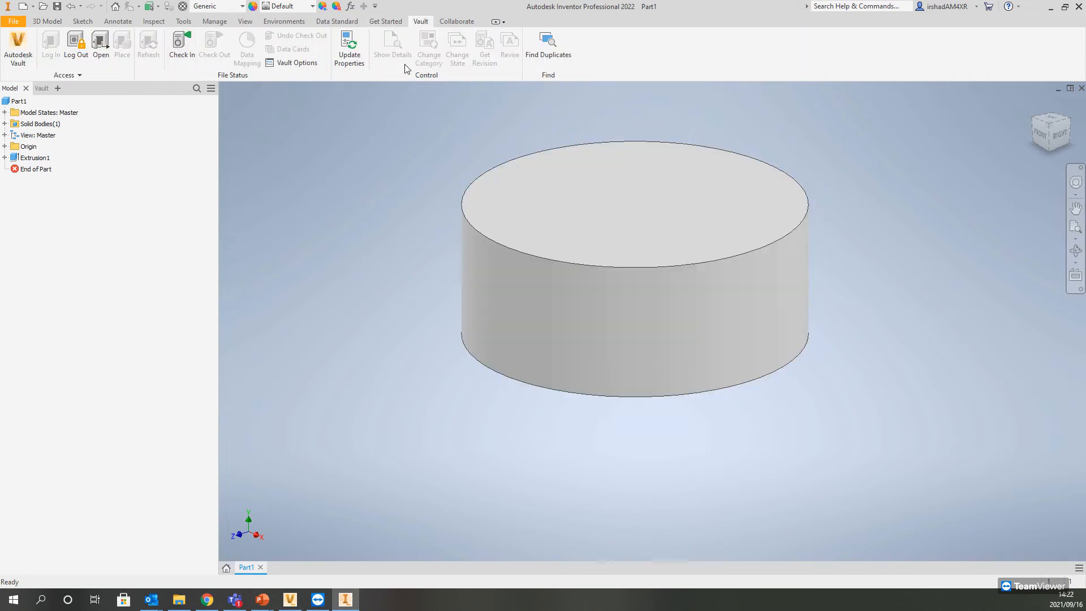
click(289, 599)
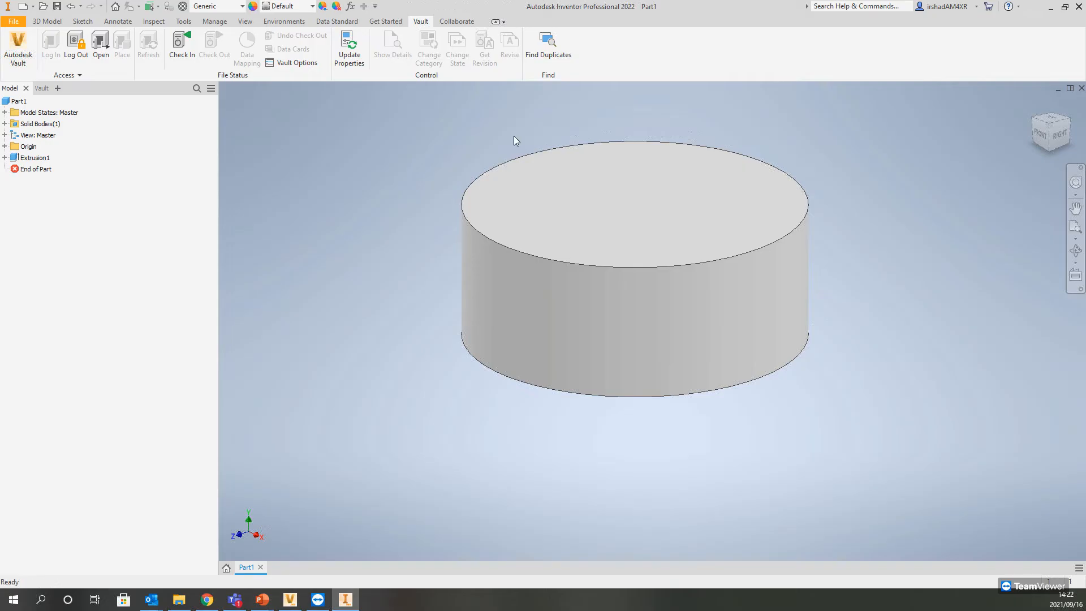
middle_drag(456, 143, 425, 177)
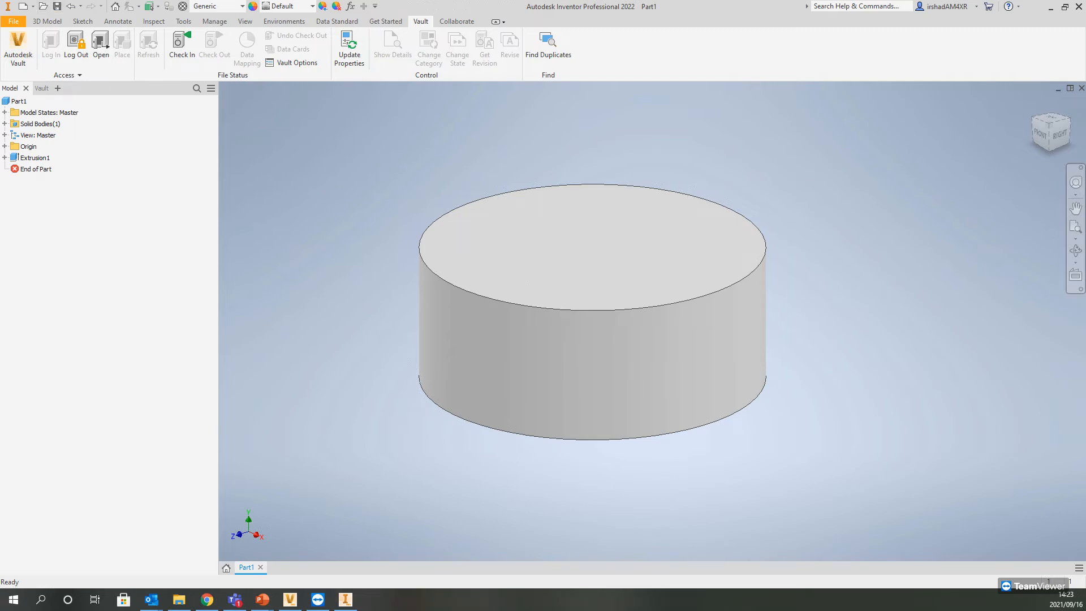
drag(1085, 56, 464, 83)
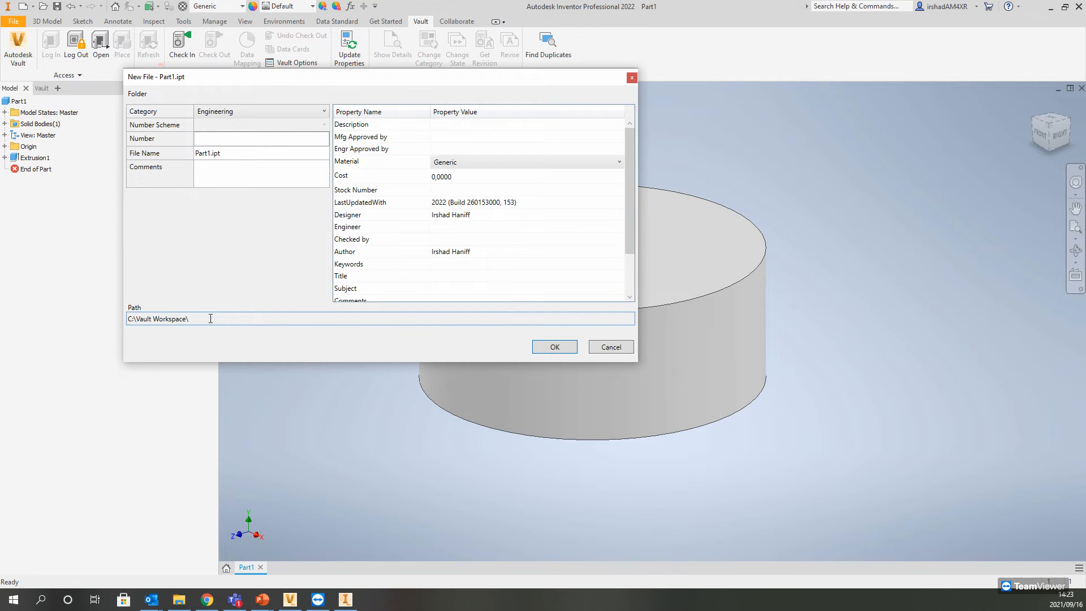
click(308, 111)
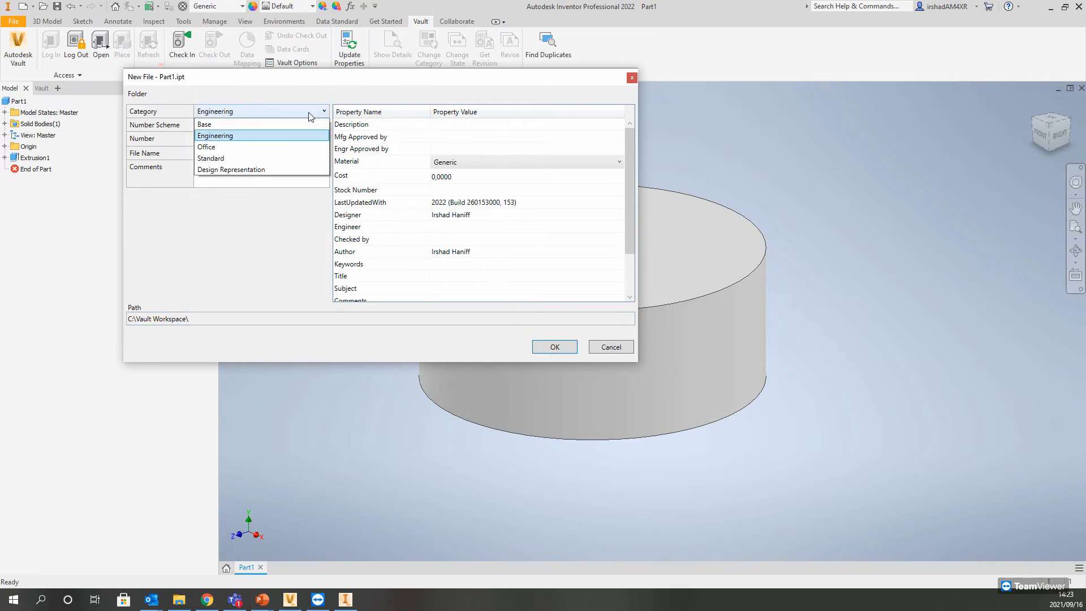
click(604, 347)
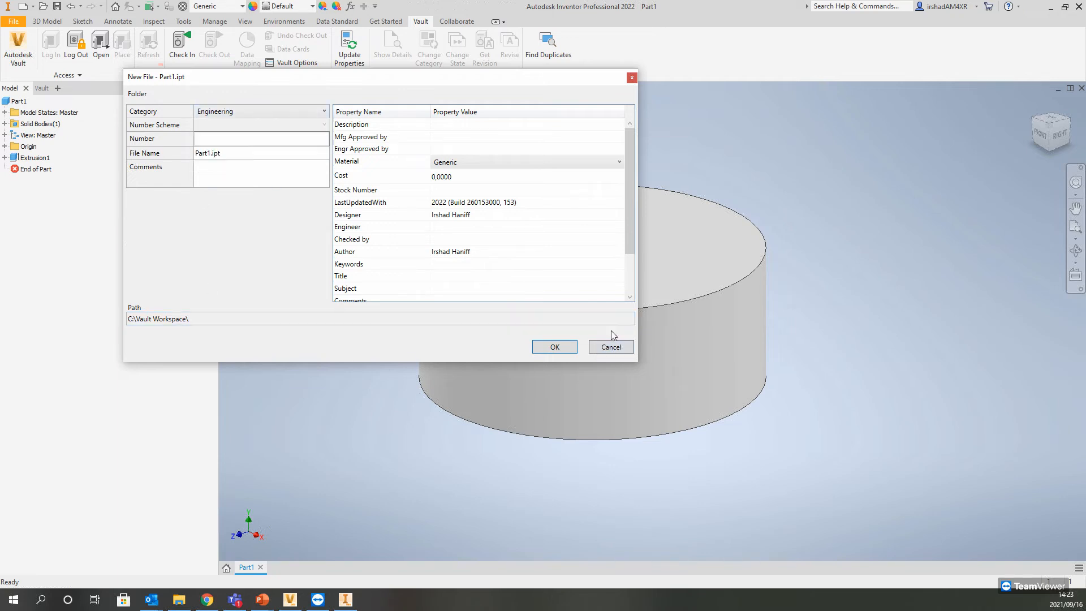
click(619, 346)
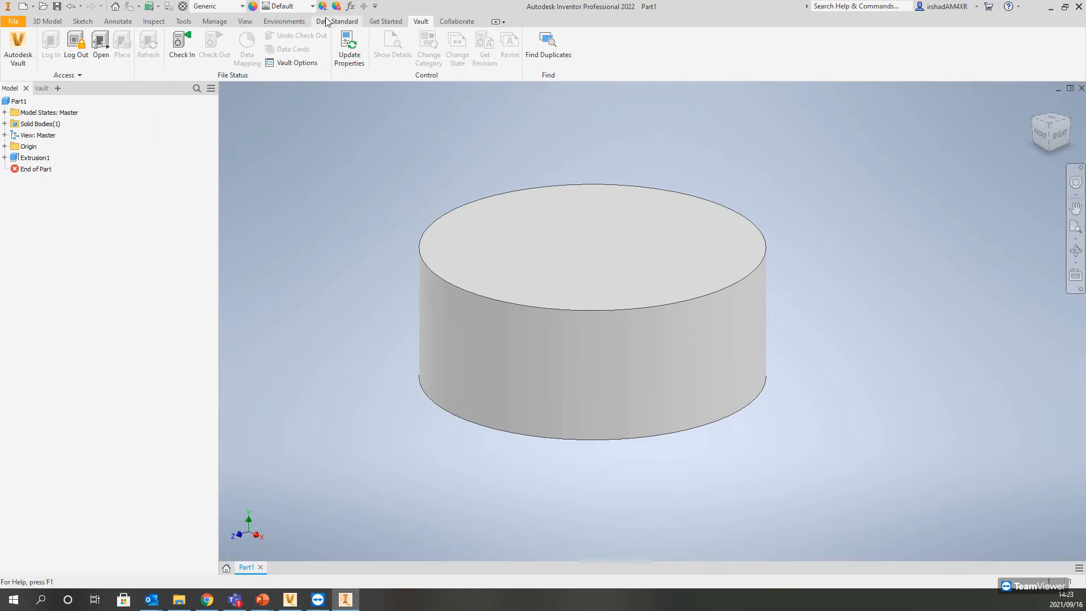
Step: Unload the Vault Data Standard add-in in the Add-In Manager, leaving it set to load automatically
click(183, 21)
click(318, 62)
scroll(637, 182, down, 3)
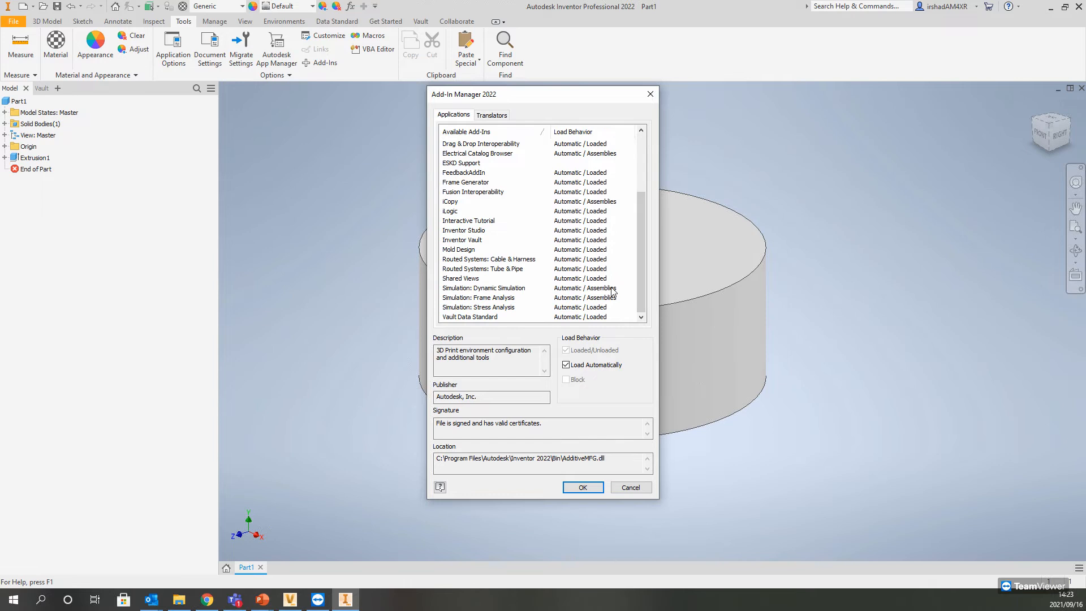
click(602, 318)
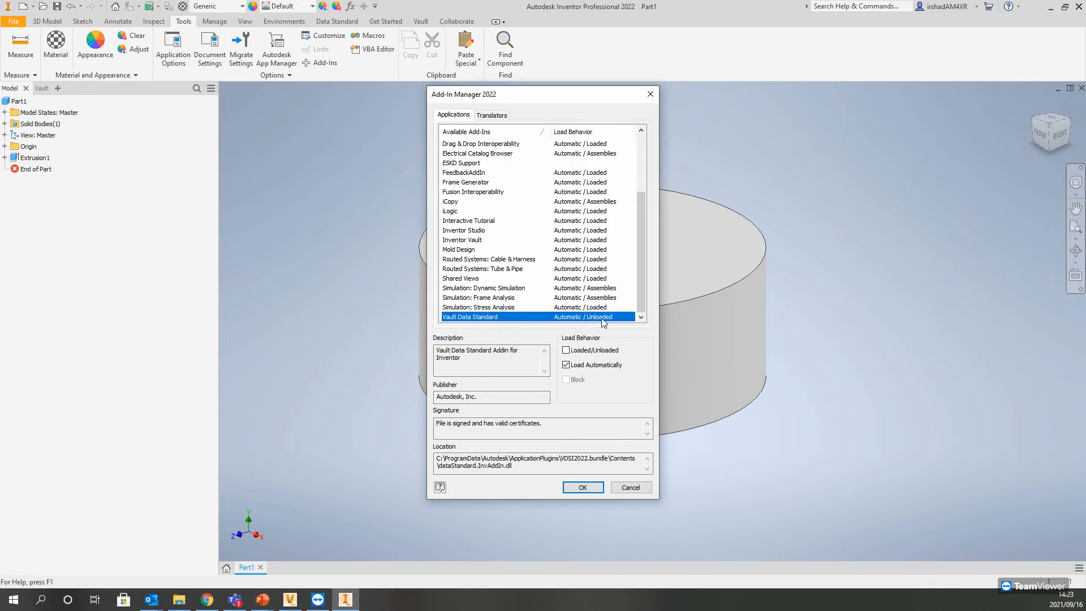
click(582, 487)
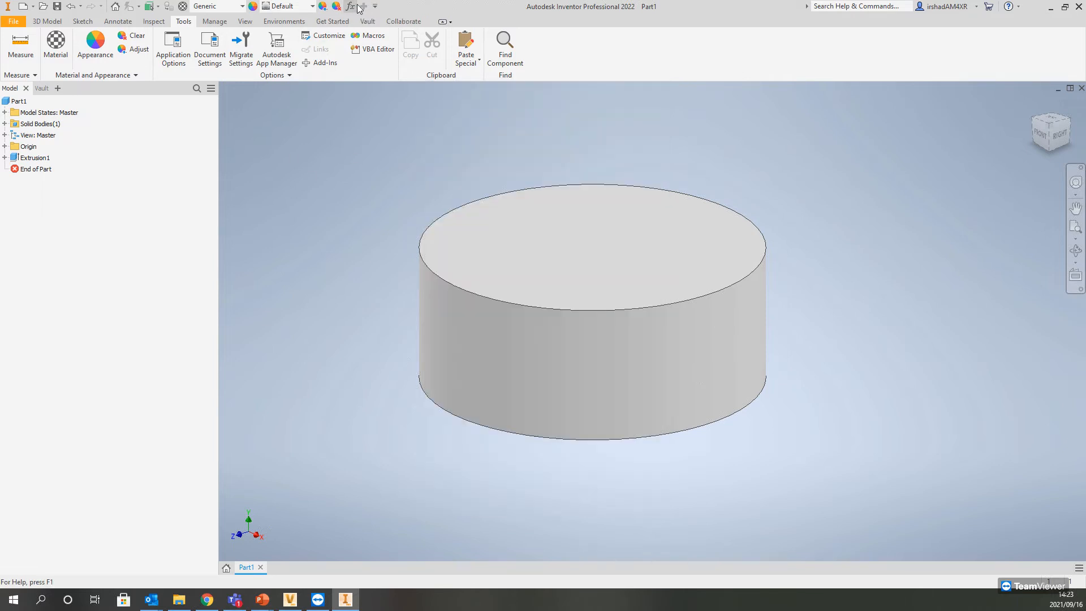
Step: Save the part as Part1 in the Designs folder of the Vault Workspace
click(59, 7)
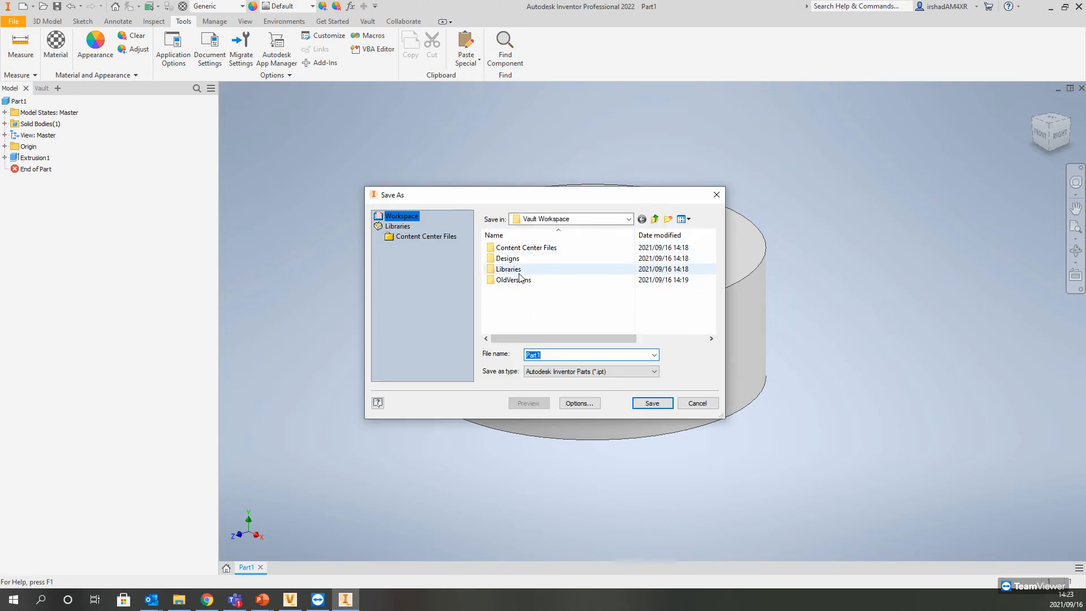
double_click(504, 259)
click(540, 355)
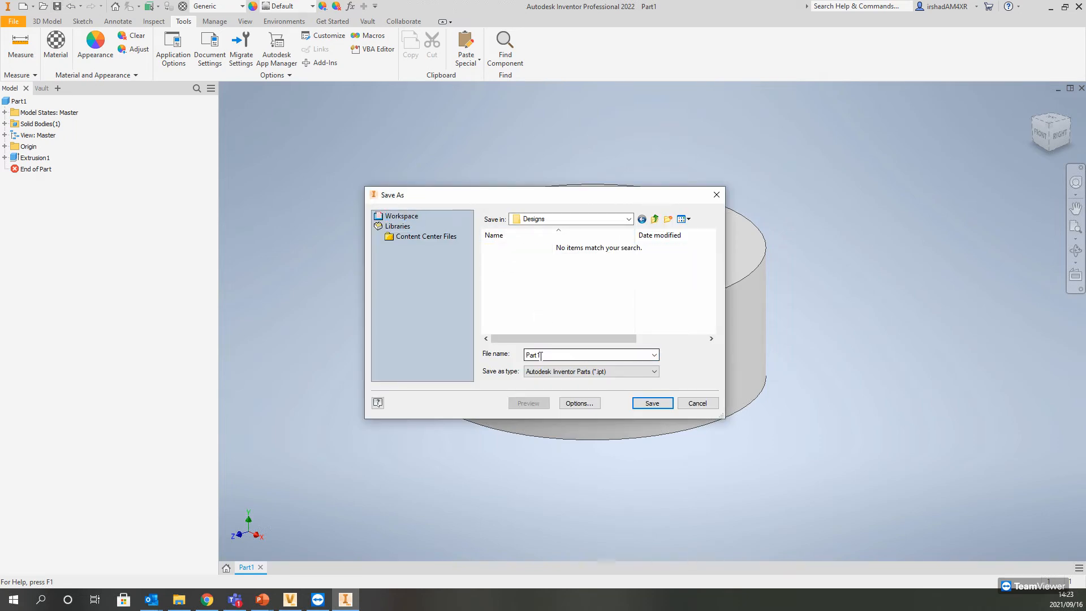
double_click(547, 356)
click(652, 403)
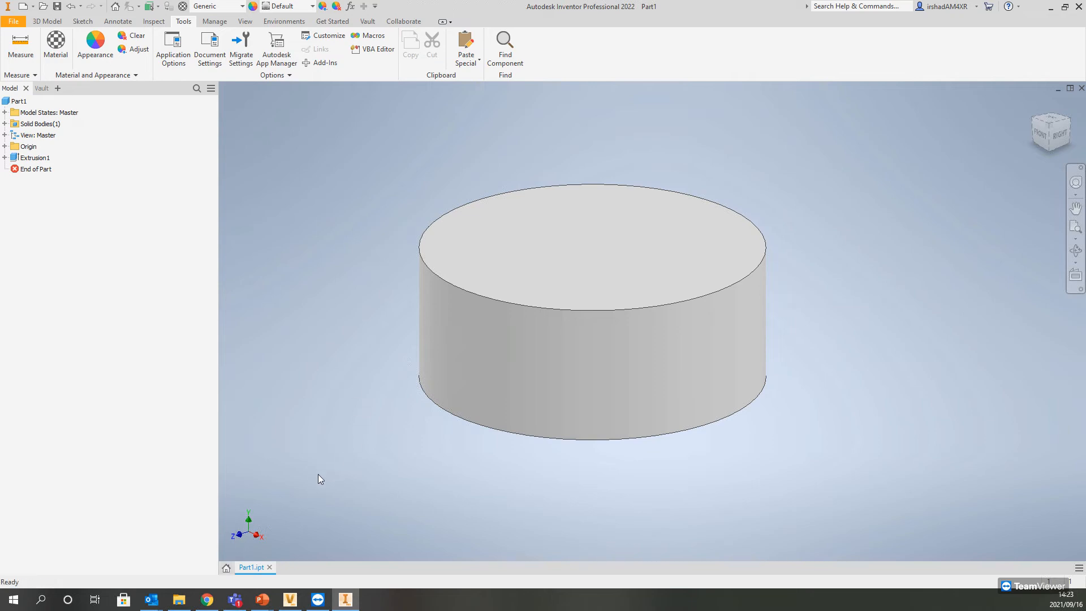
Step: Check Part1.ipt into the vault together with Demo.ipj, without a version comment
click(368, 22)
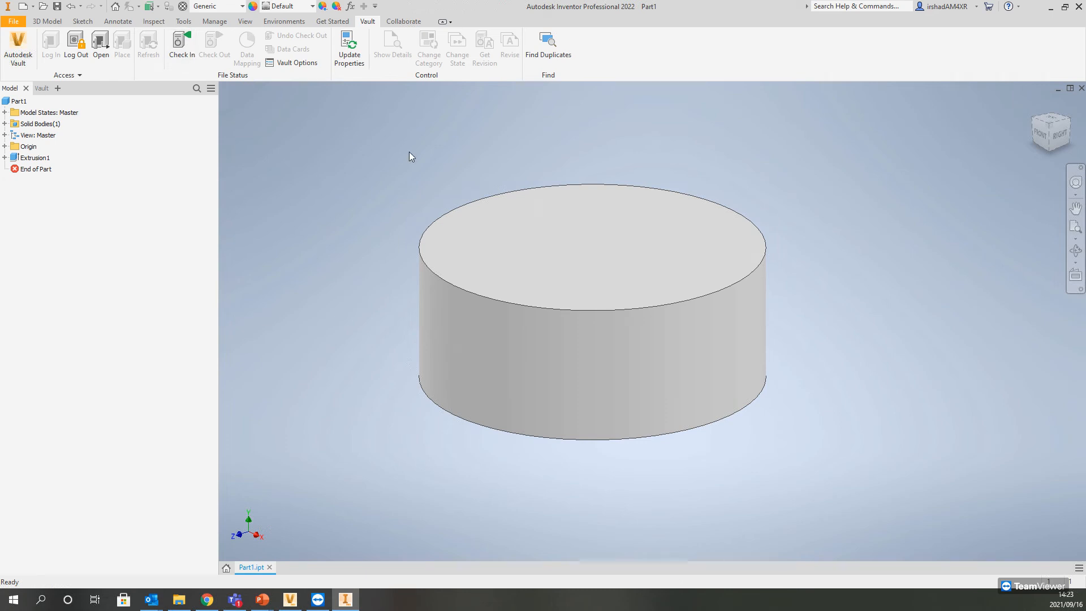
click(182, 43)
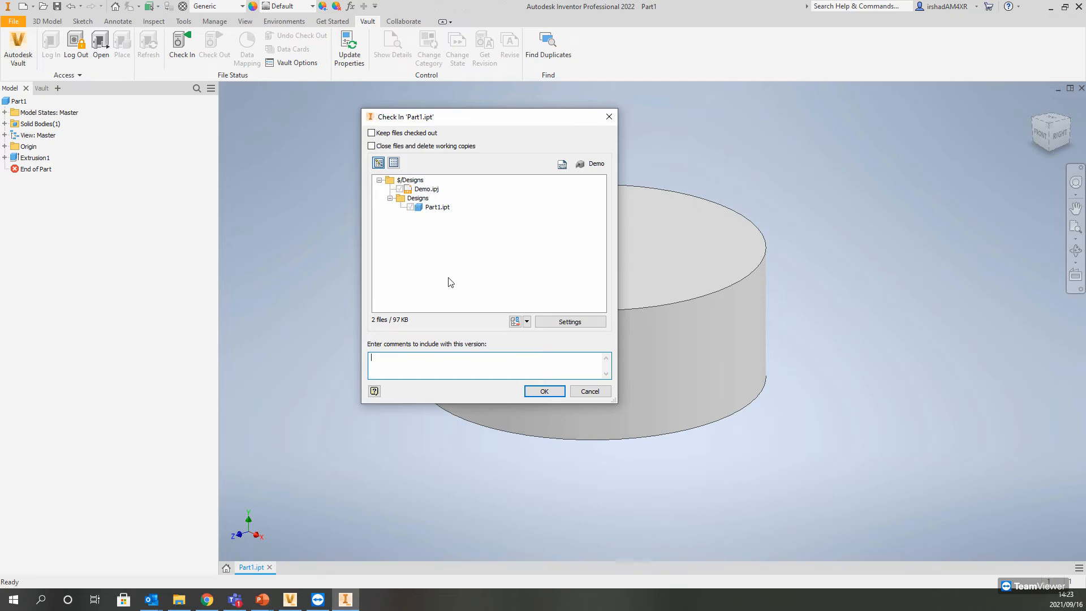
click(546, 392)
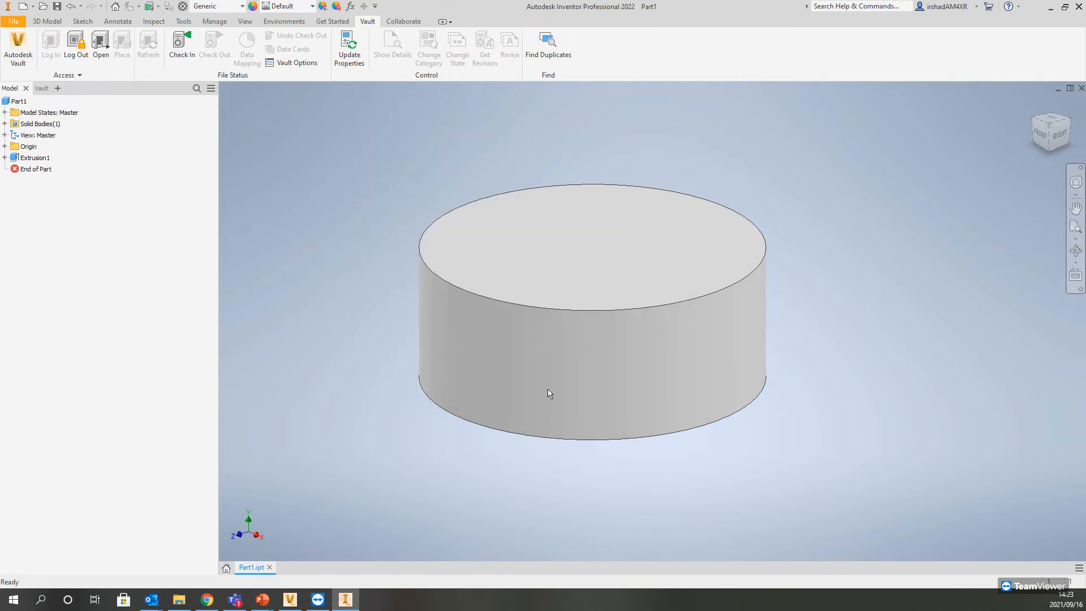
Step: Switch to Vault Professional, refresh Project Explorer ($), and examine its Content Center Files and Designs folders
click(294, 604)
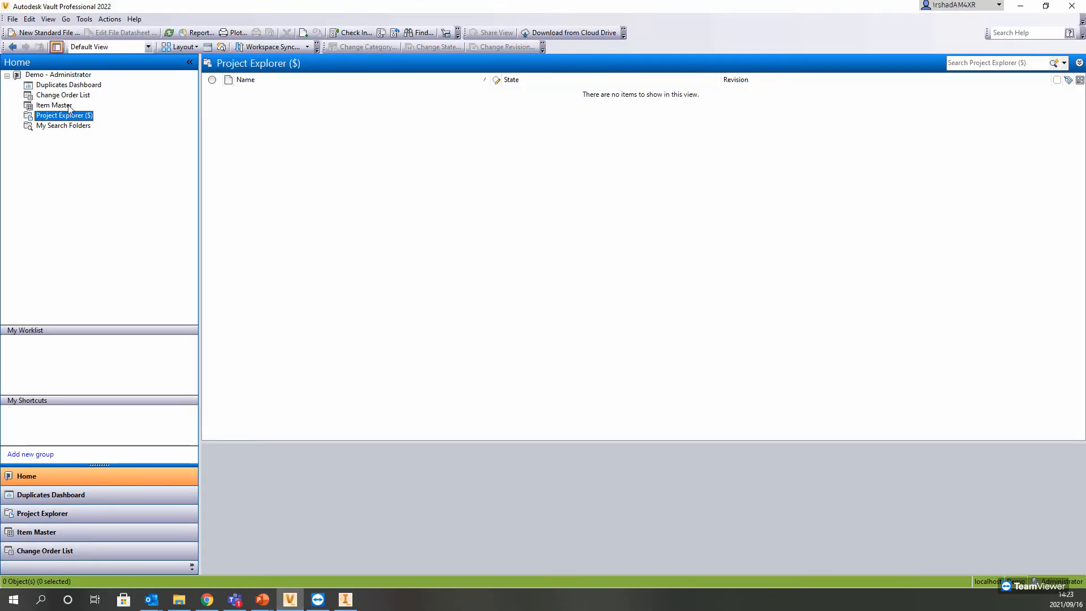
click(169, 32)
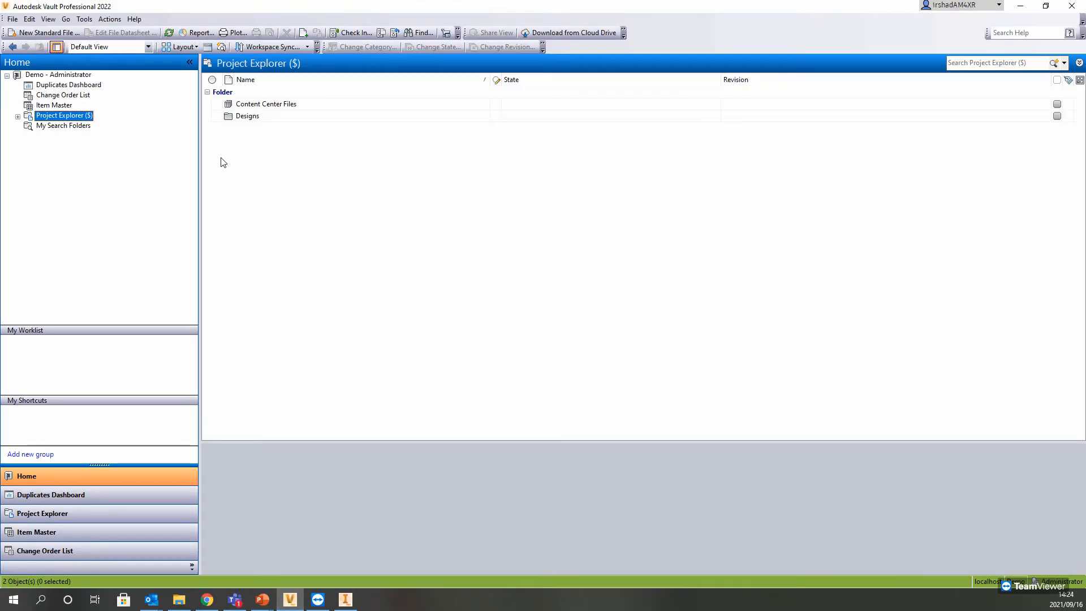
click(237, 117)
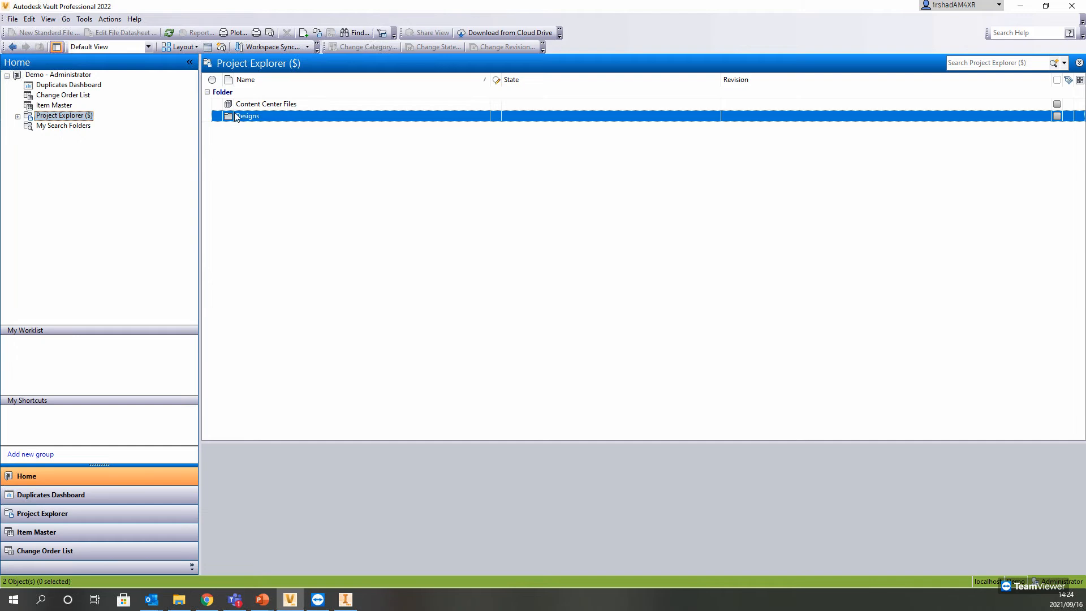
click(18, 116)
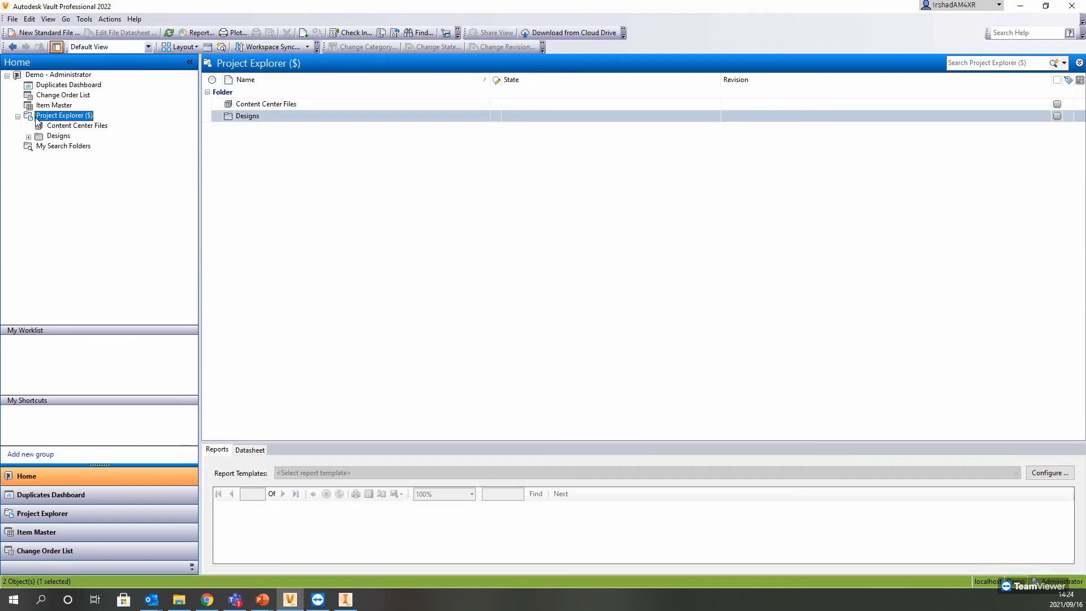
click(73, 126)
click(65, 138)
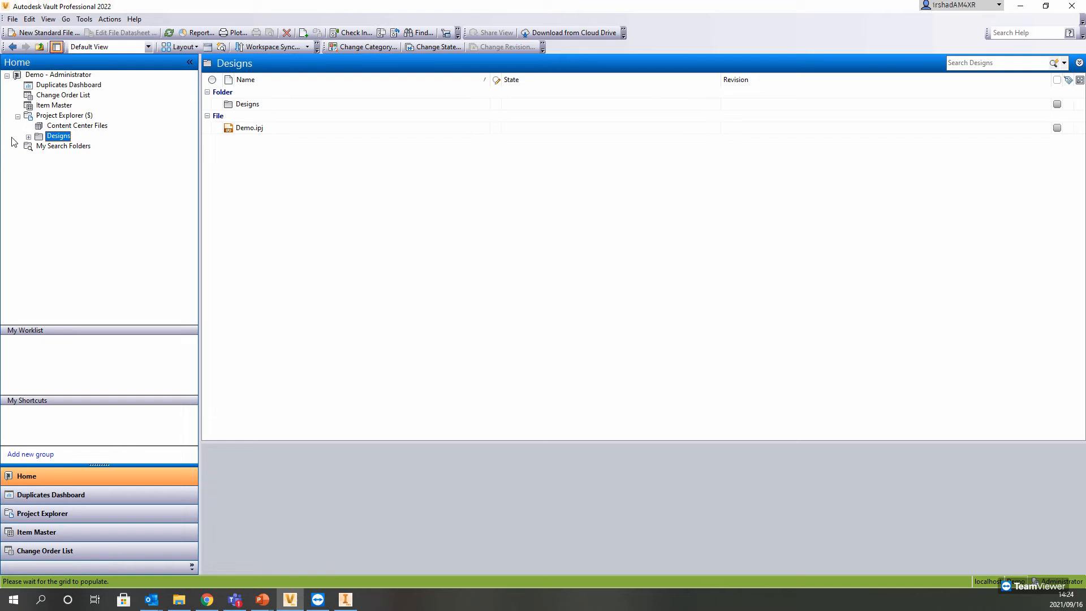
click(29, 137)
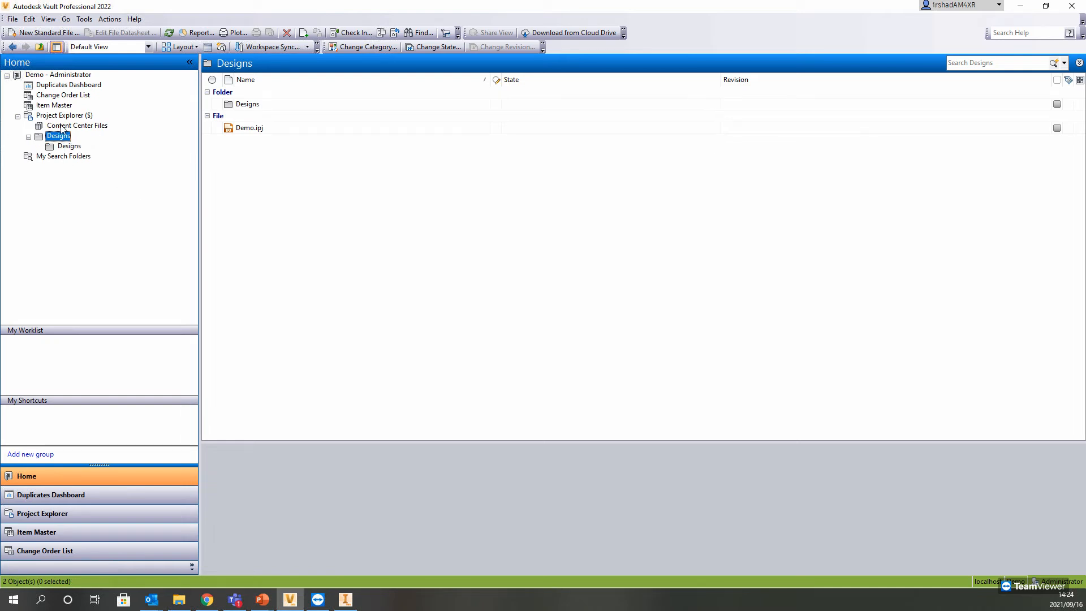
Step: Inspect the version history of Part1.ipt in the nested Designs folder, and go back to the parent Designs folder
click(69, 146)
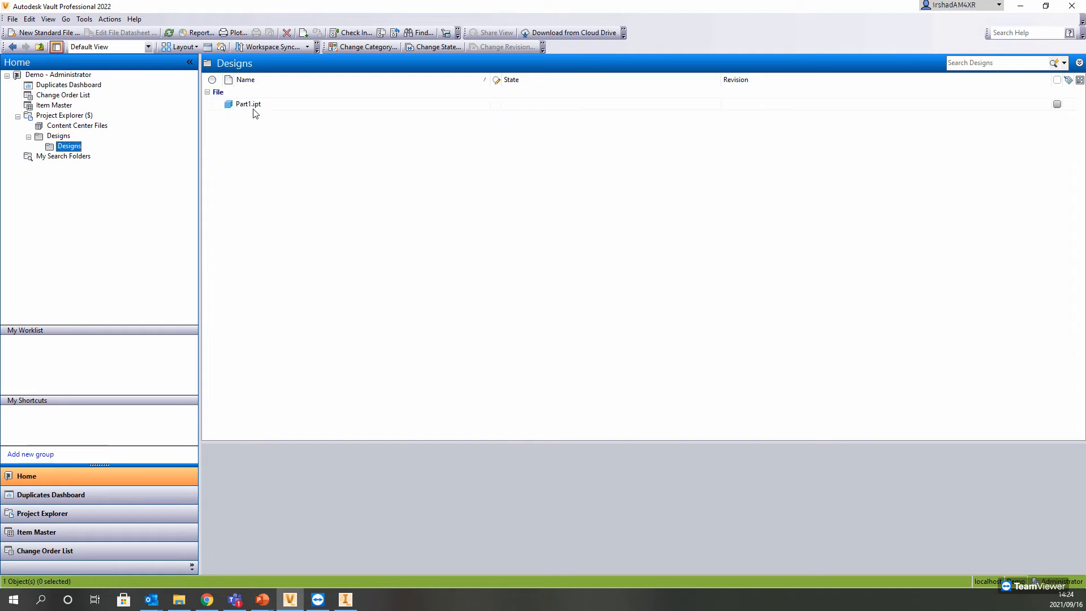
click(249, 104)
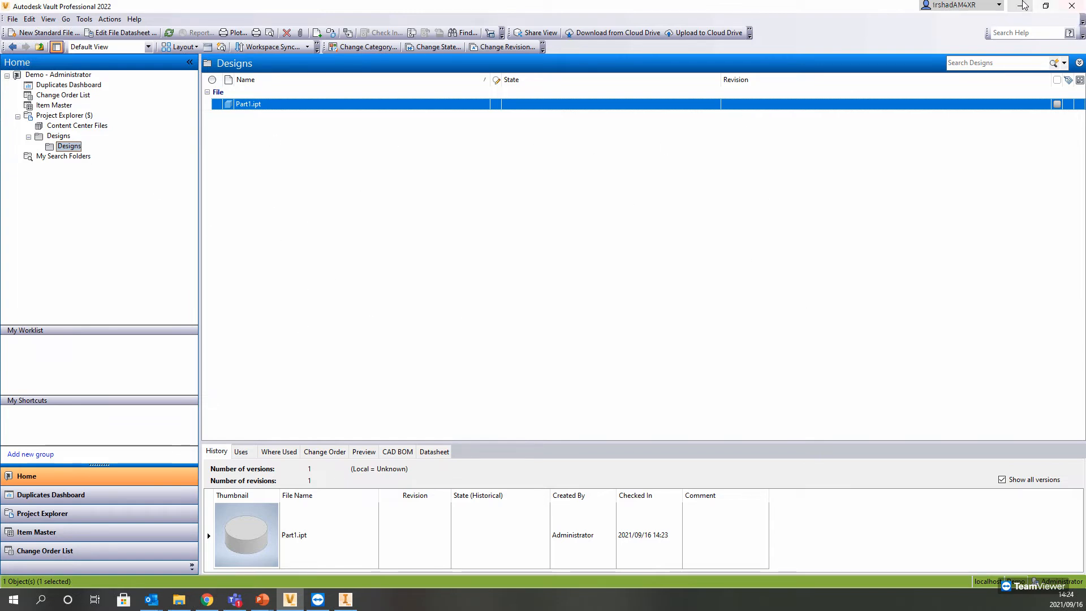
click(58, 137)
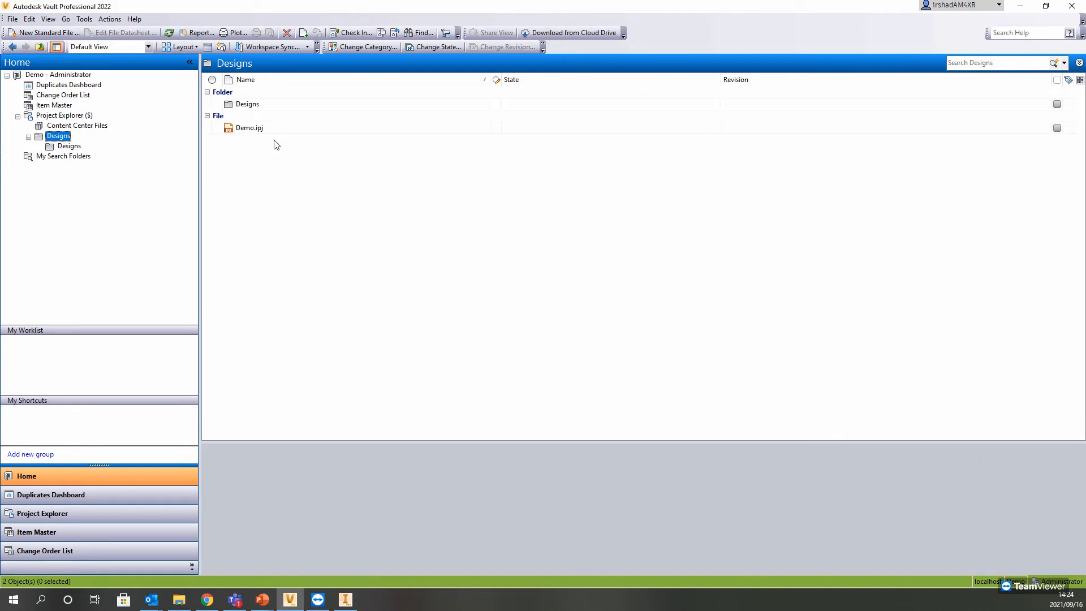
Step: Leave the vault's Designs folder view, switch back to Inventor, and close the Part1.ipt document
click(243, 104)
click(1070, 7)
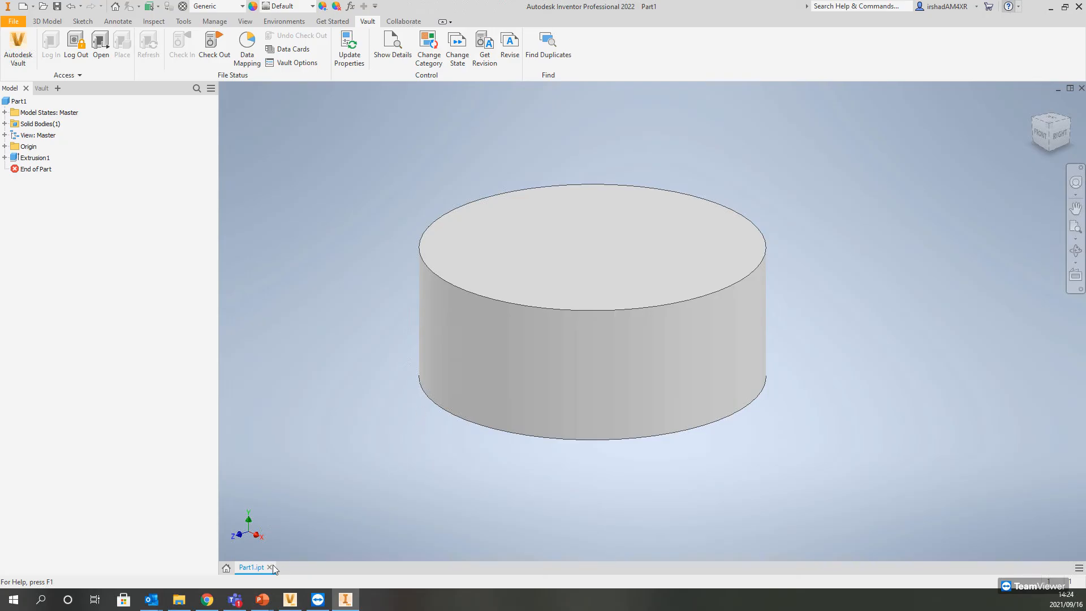
click(272, 567)
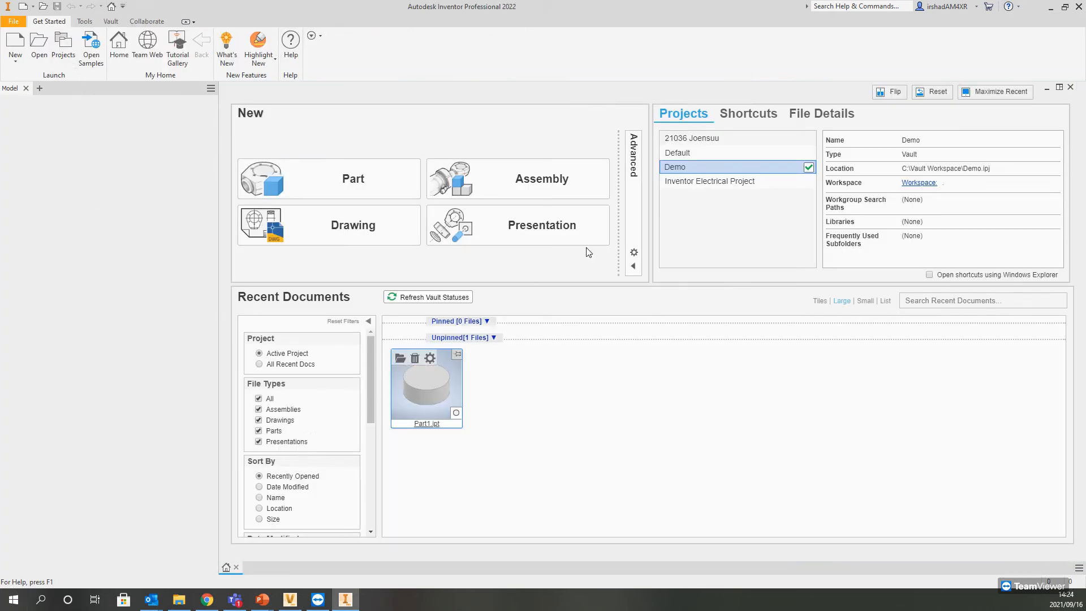
Step: In File Explorer, try to move the Demo project file from the Vault Workspace folder into its Designs subfolder
click(177, 601)
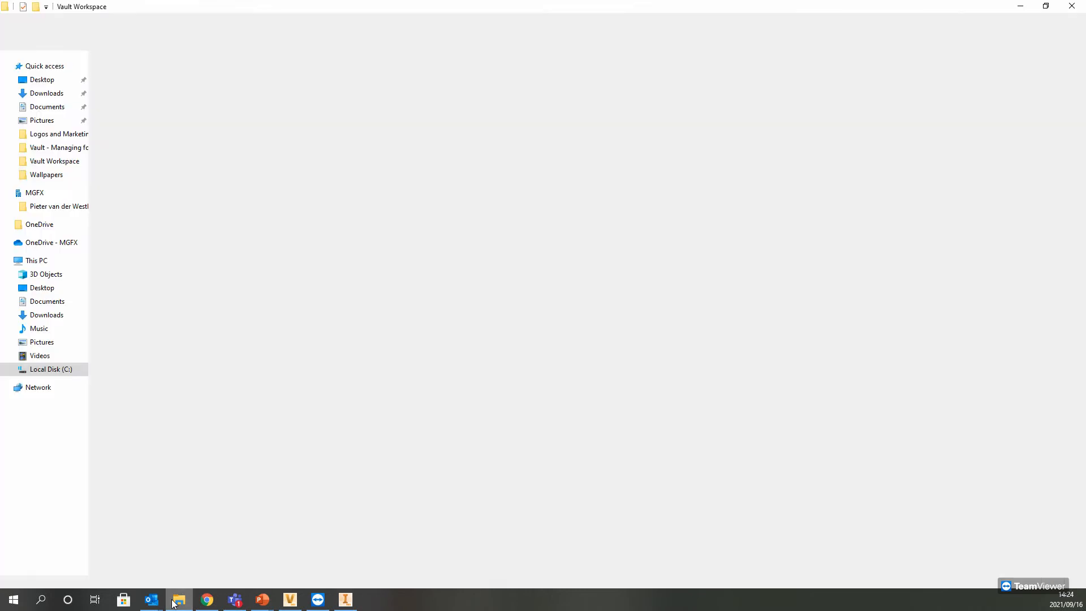
click(124, 124)
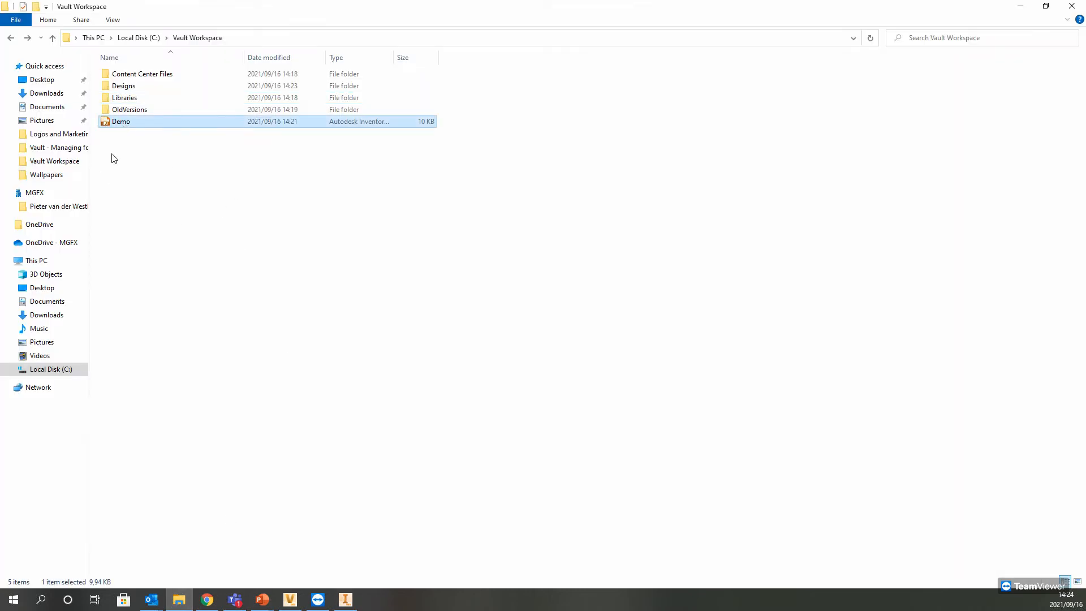
drag(120, 126, 124, 86)
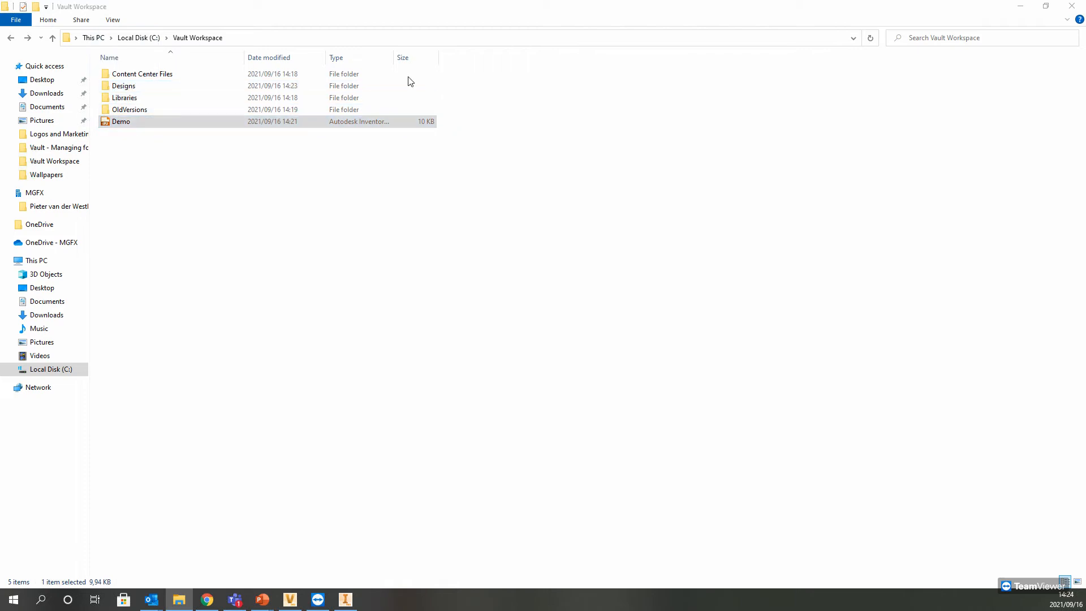
click(348, 249)
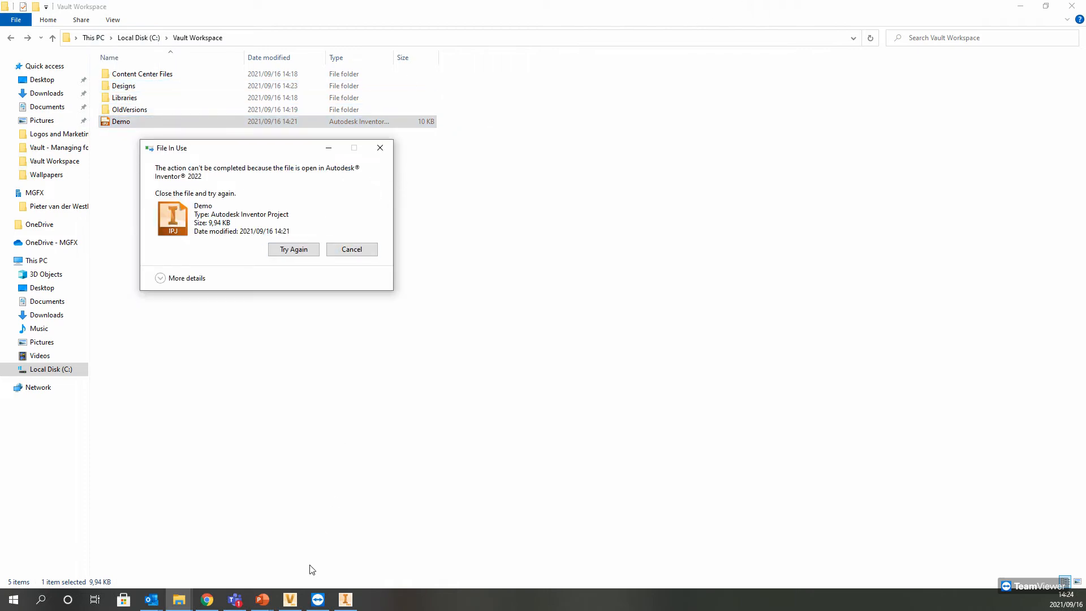
Step: Make Default the active project in Inventor, and return to the Vault Workspace folder in File Explorer
click(350, 599)
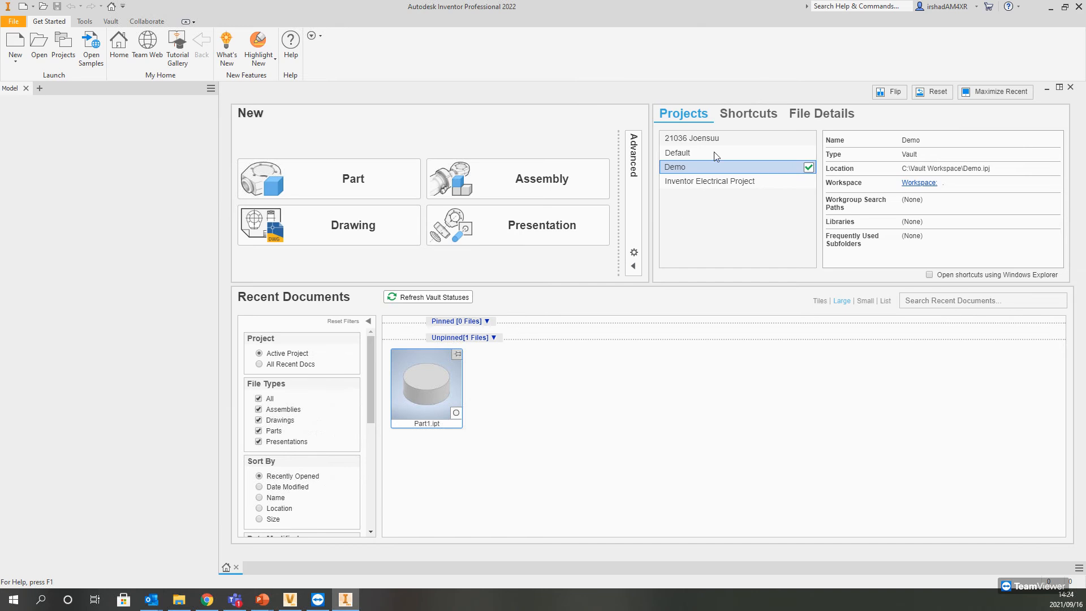
double_click(708, 153)
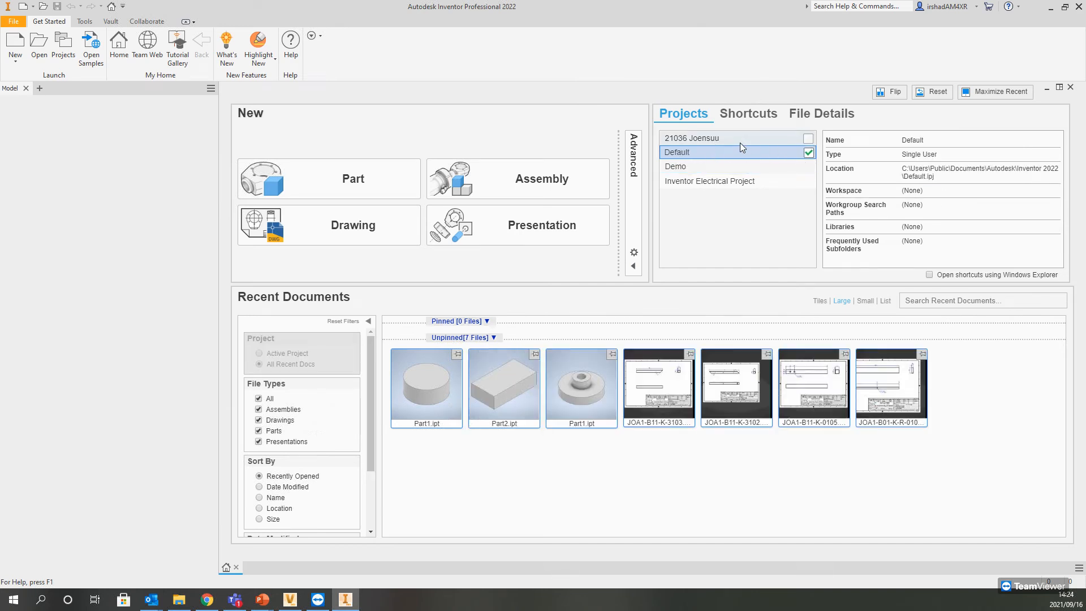
click(1049, 7)
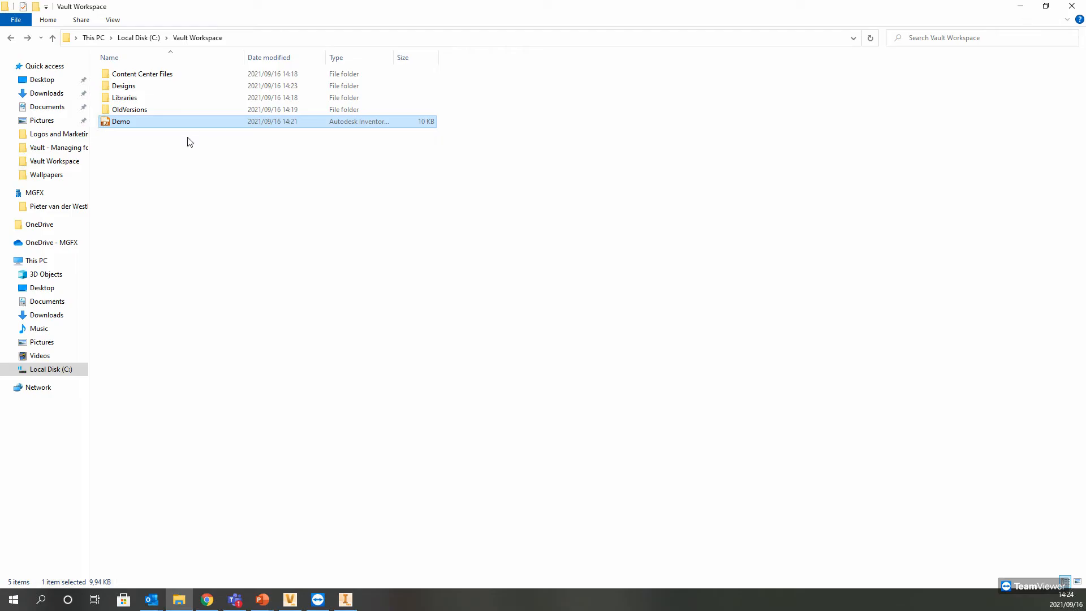
Step: Move the Demo project file from Vault Workspace into its Designs subfolder, and check that folder's contents
drag(119, 125, 124, 86)
double_click(125, 86)
click(123, 75)
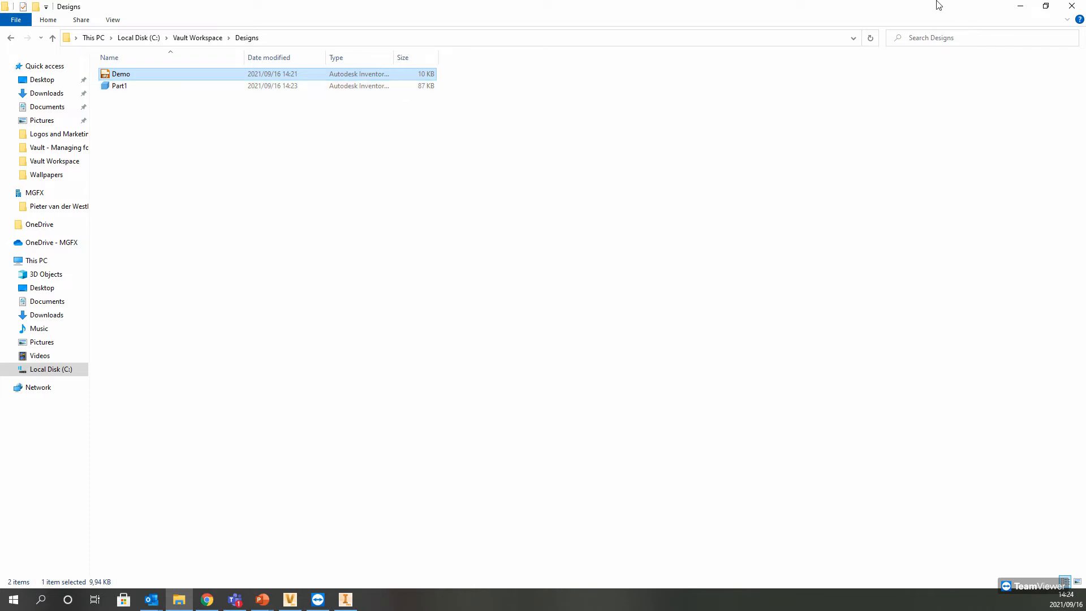
click(1019, 6)
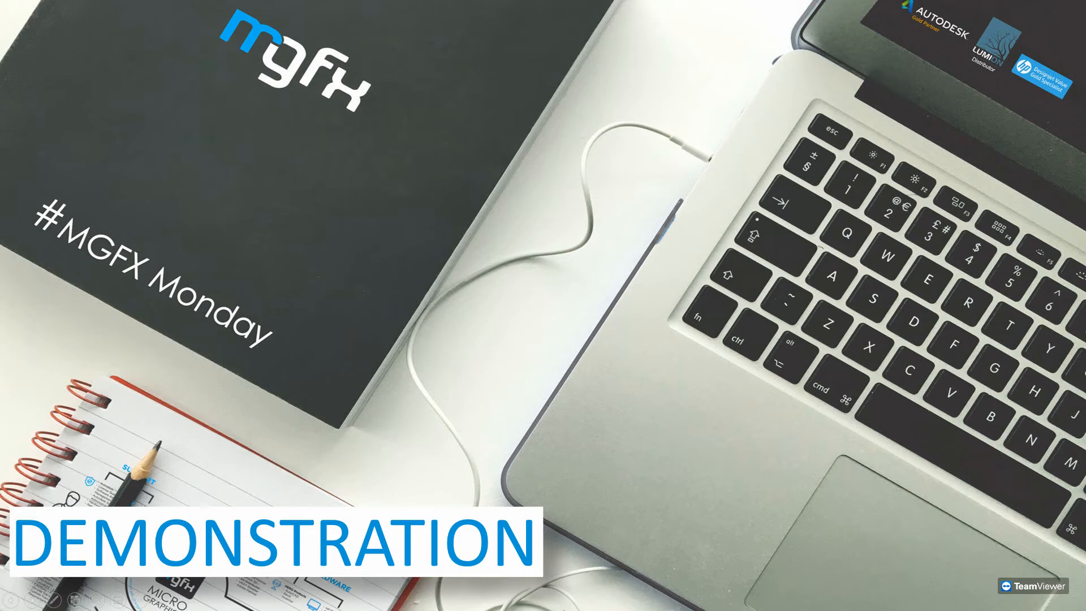
Step: In Vault Professional, delete the nested Designs folder inside the parent Designs folder, and inspect the version history of Demo.ipj
key(Escape)
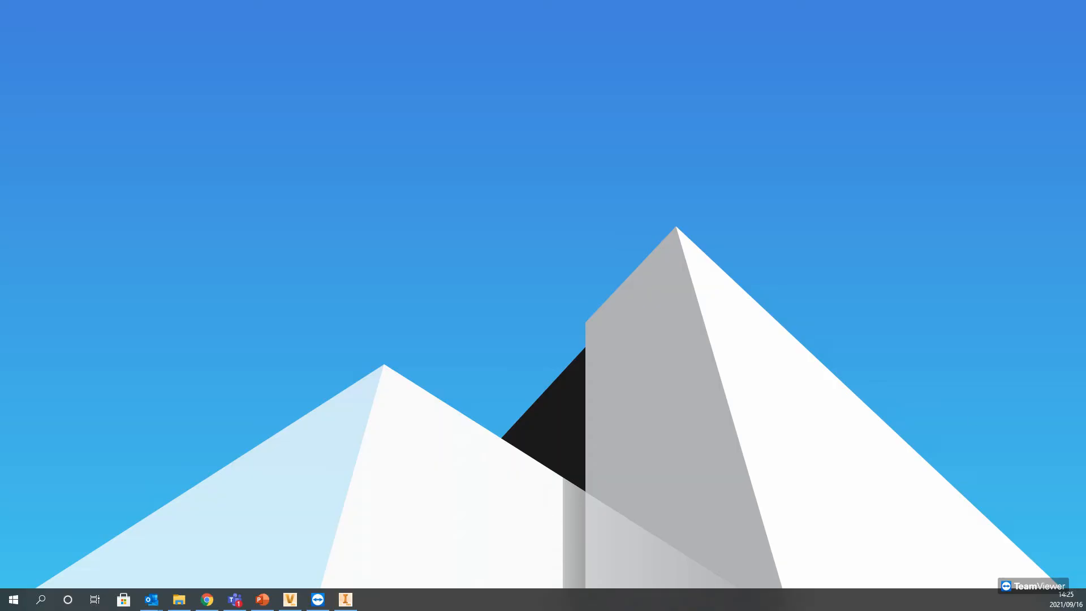
click(346, 599)
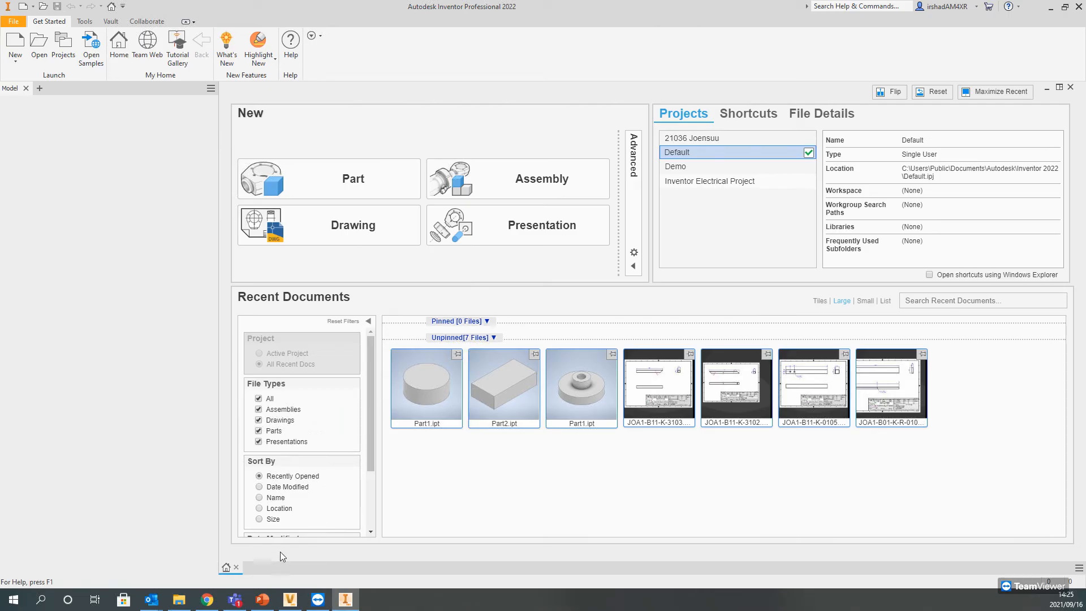
click(289, 599)
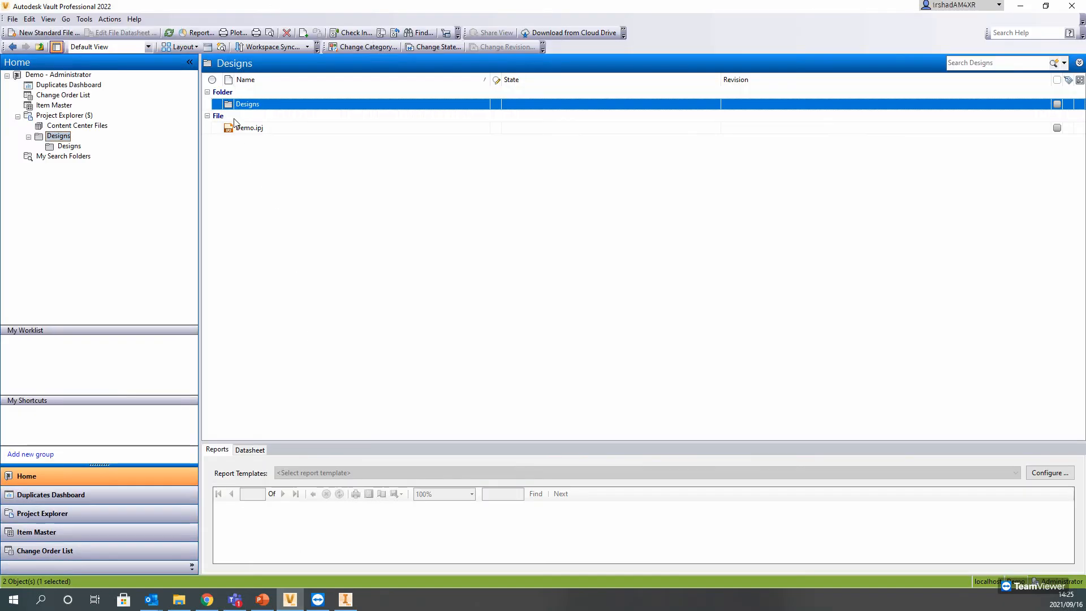
click(62, 137)
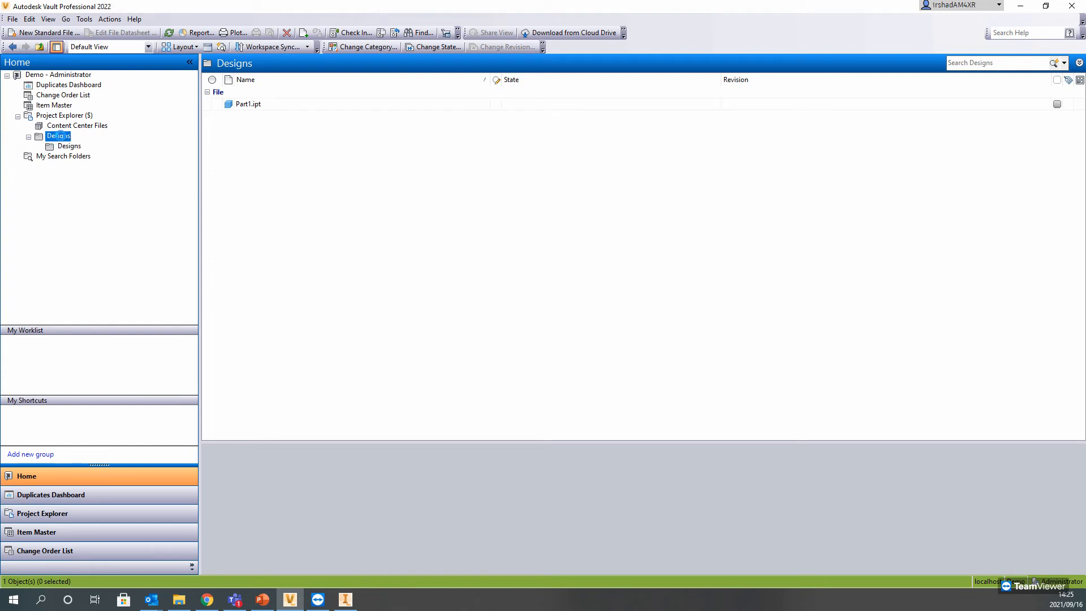
click(259, 107)
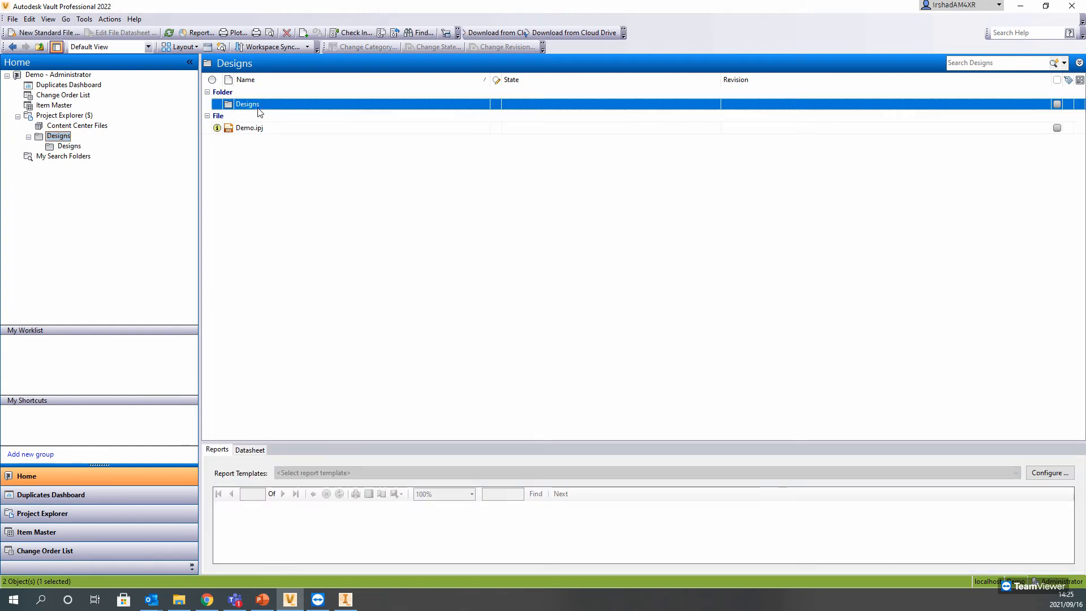
key(Delete)
click(617, 331)
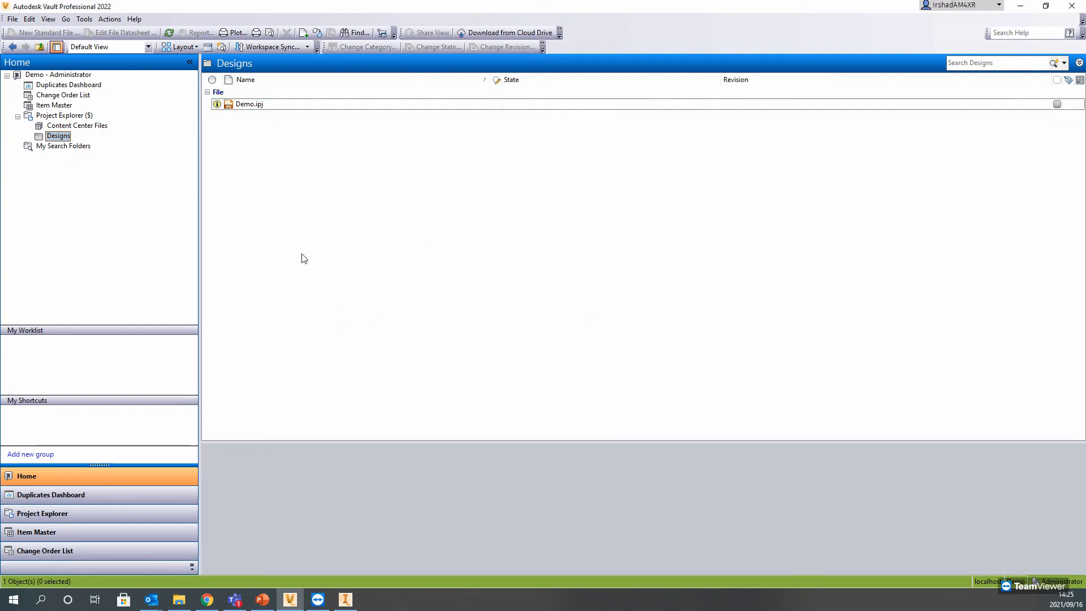
click(251, 106)
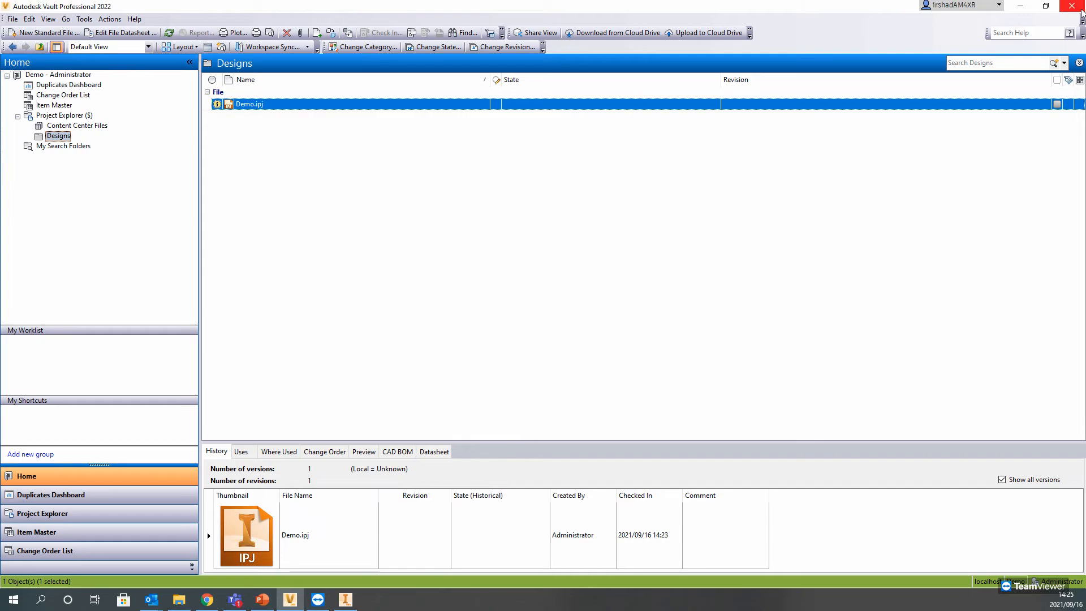
Step: In Inventor, clear the missing project entry, and add the Demo project from C:\Vault Workspace\Designs as the active project
click(1023, 10)
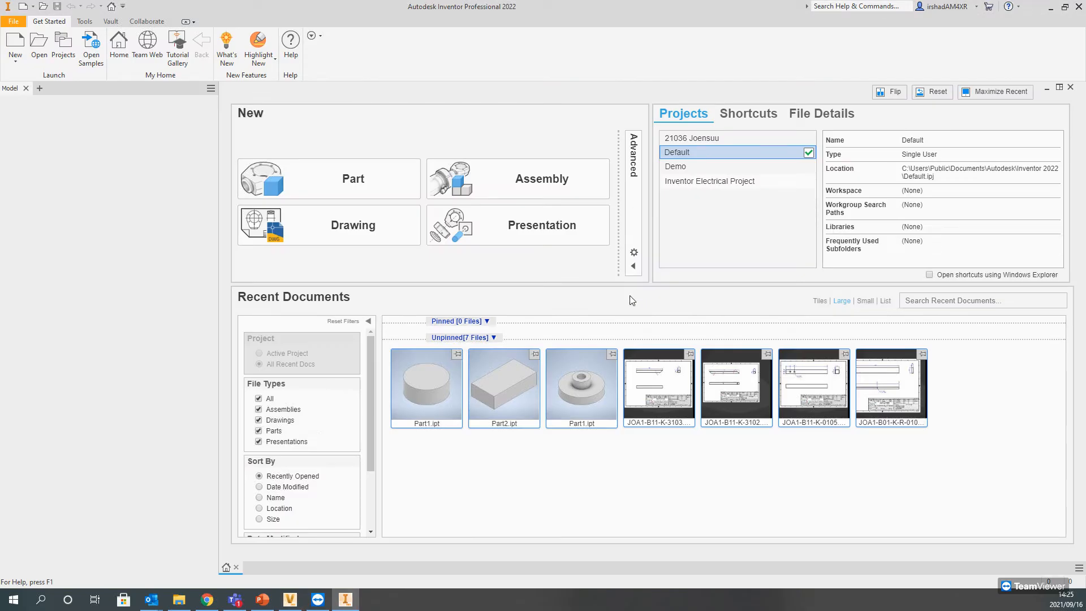
click(71, 55)
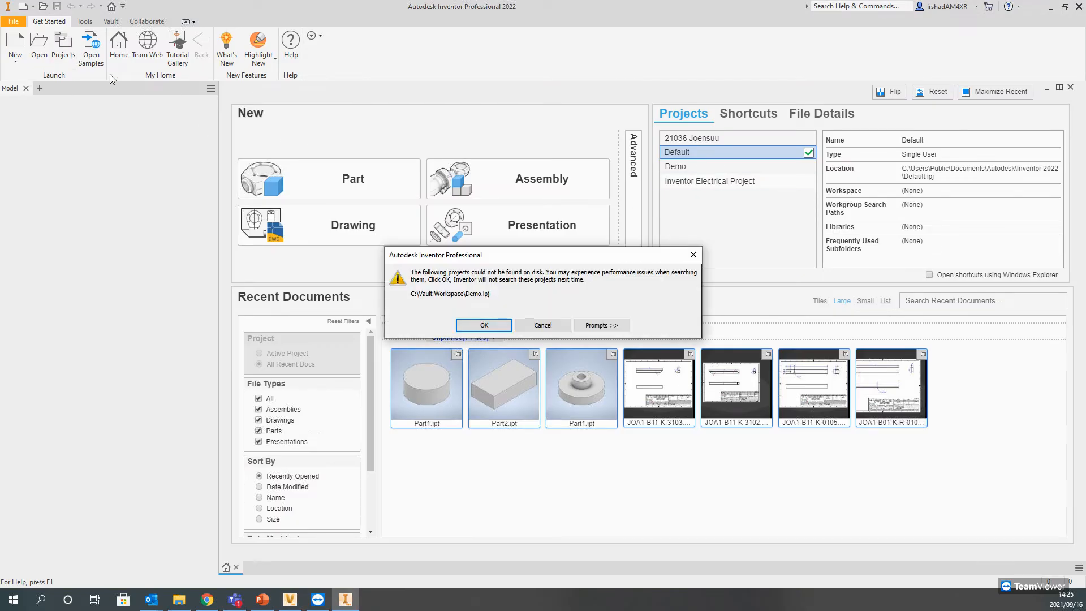
click(481, 326)
click(469, 510)
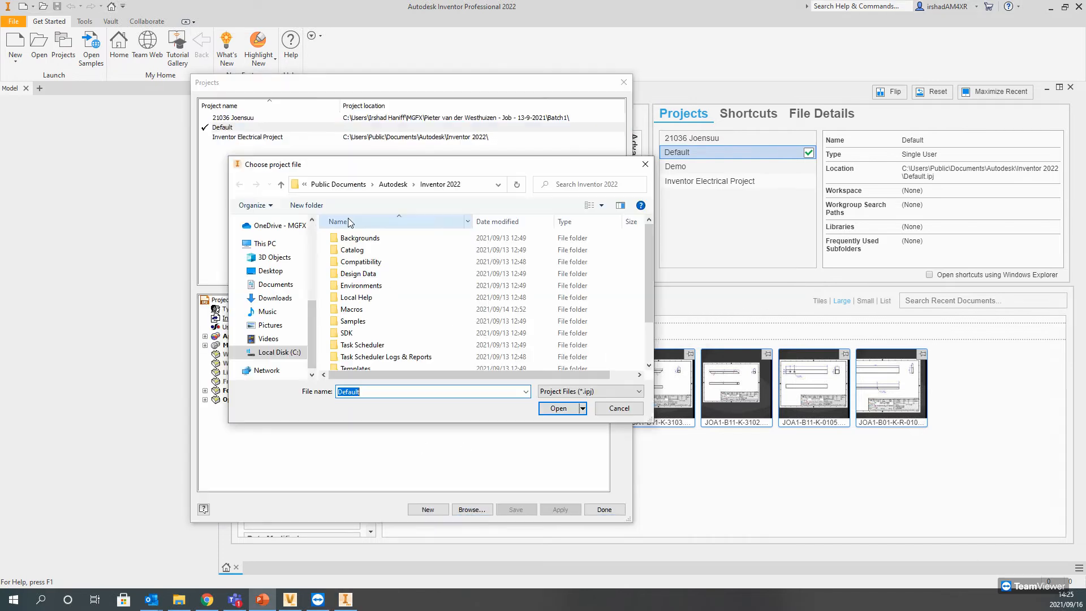
click(280, 352)
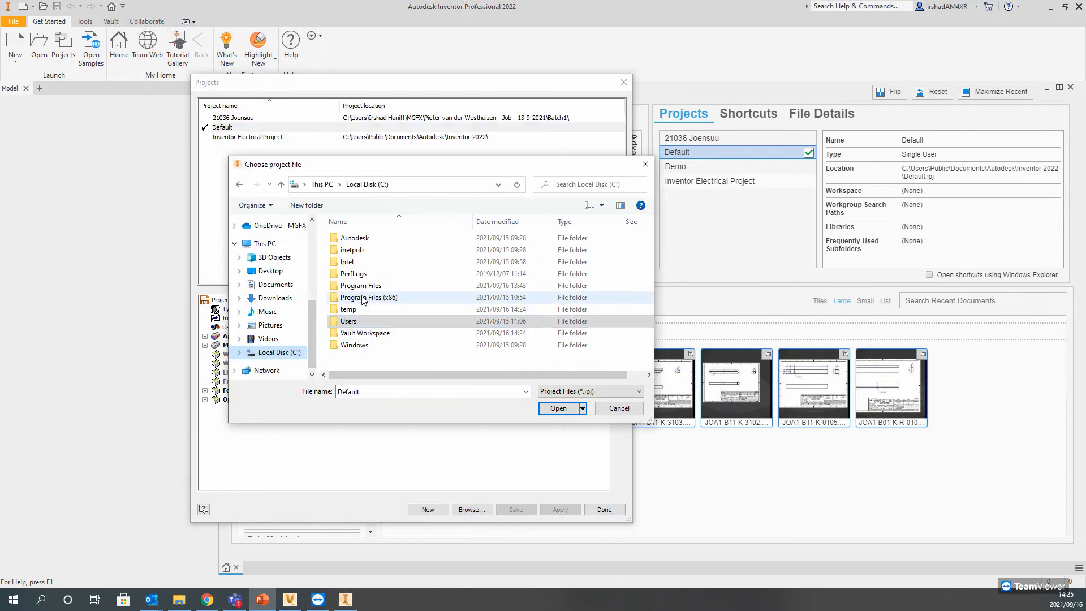
double_click(373, 333)
click(364, 254)
double_click(364, 249)
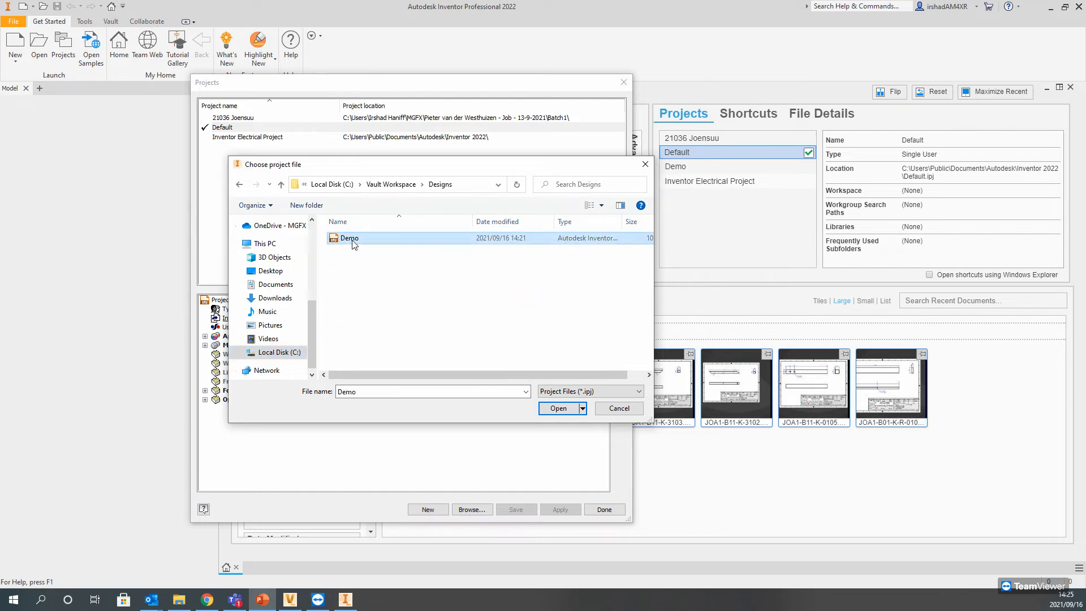
double_click(356, 241)
click(601, 509)
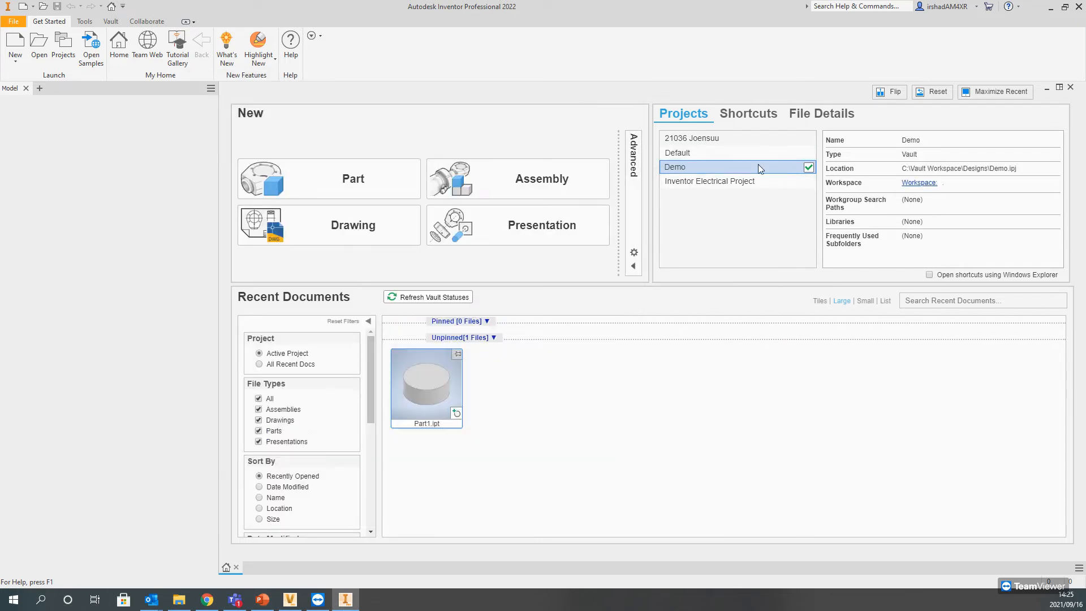
Step: Create a new part in the Demo project and start a 2D sketch on the horizontal XZ plane
click(111, 22)
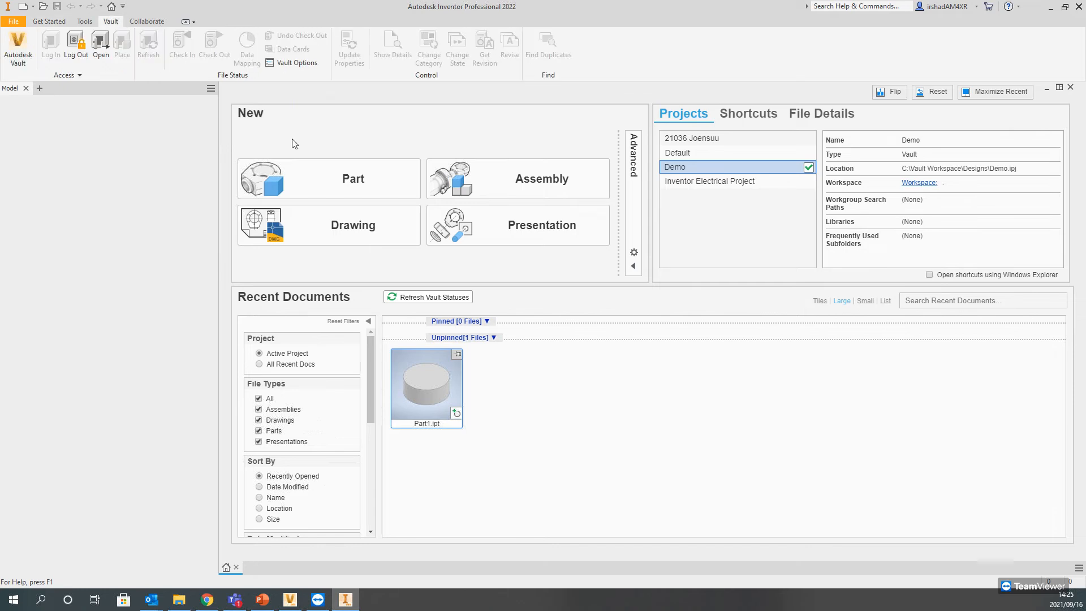
click(311, 187)
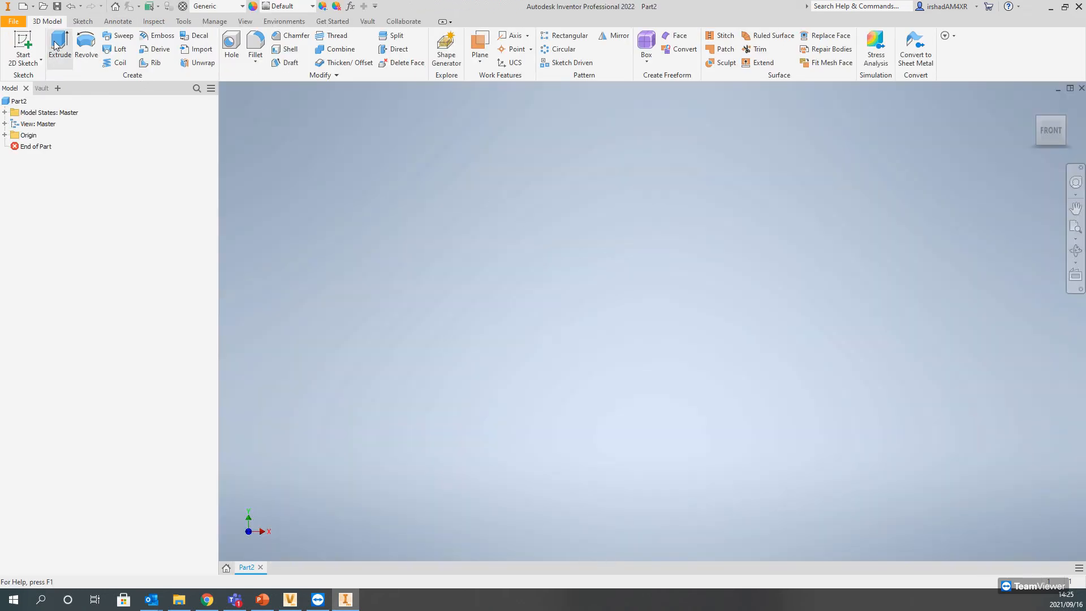
click(22, 44)
click(515, 325)
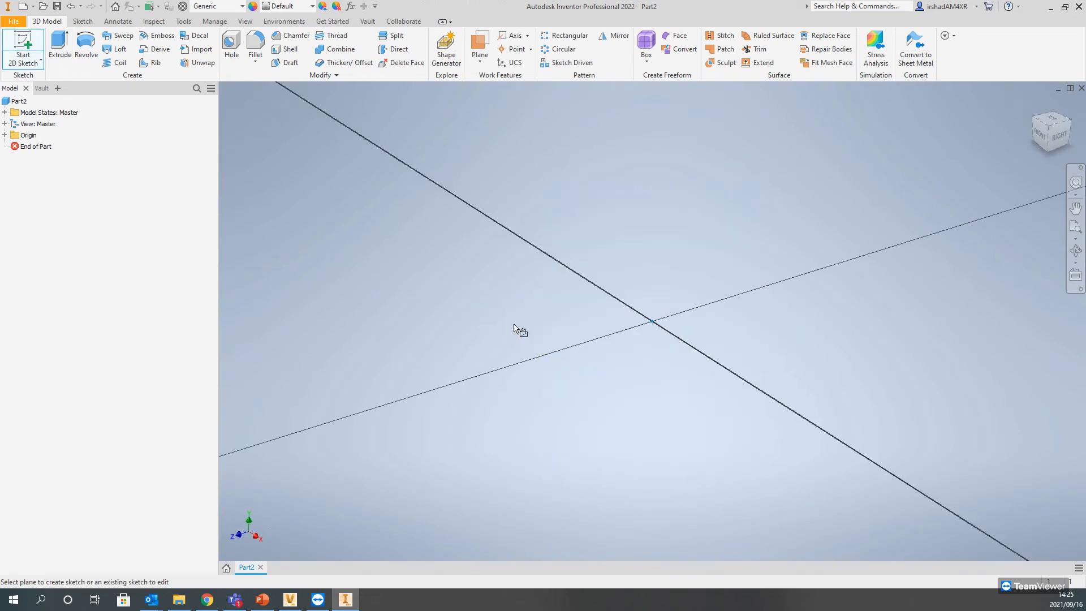
Step: Draw a closed four-sided line profile around the origin, with its long sides about 1.4 in, and finish the sketch
click(59, 47)
click(394, 200)
click(334, 394)
click(816, 456)
click(882, 220)
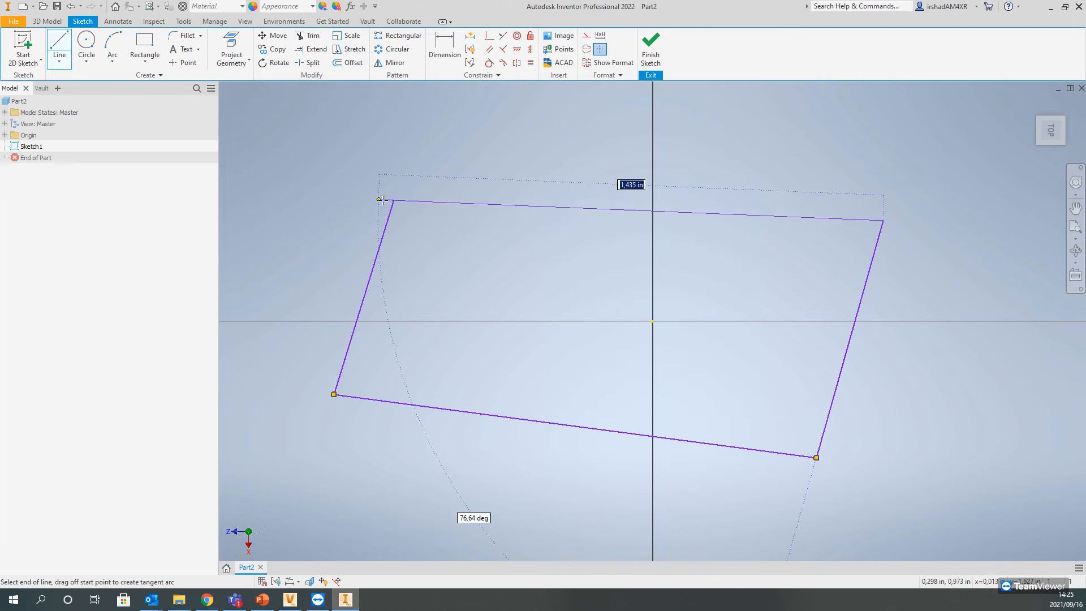
click(394, 200)
click(650, 48)
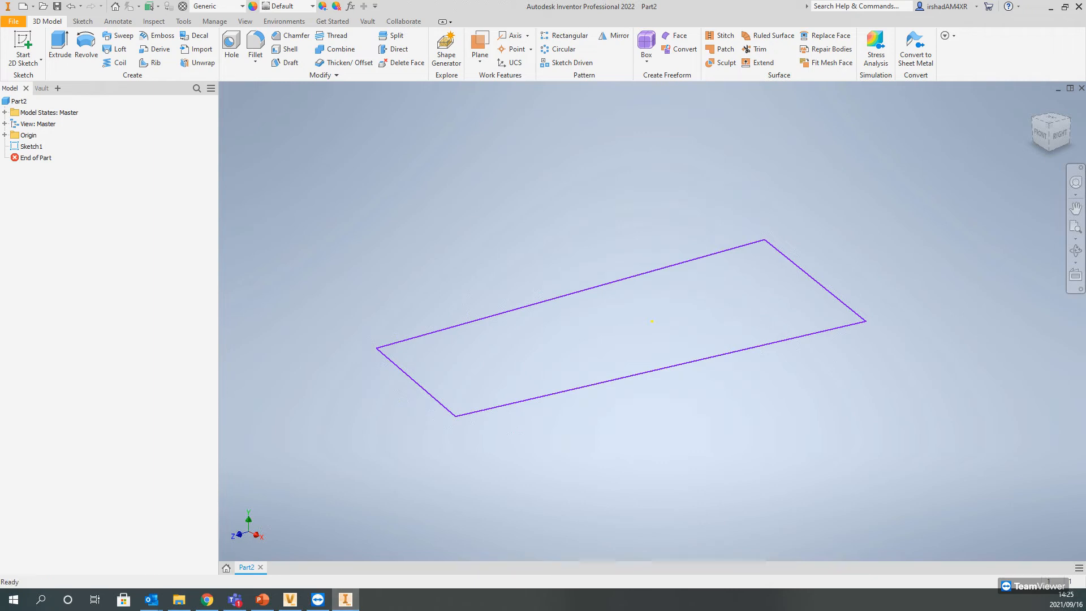
Step: Extrude the four-sided profile upward by 1 in
click(59, 48)
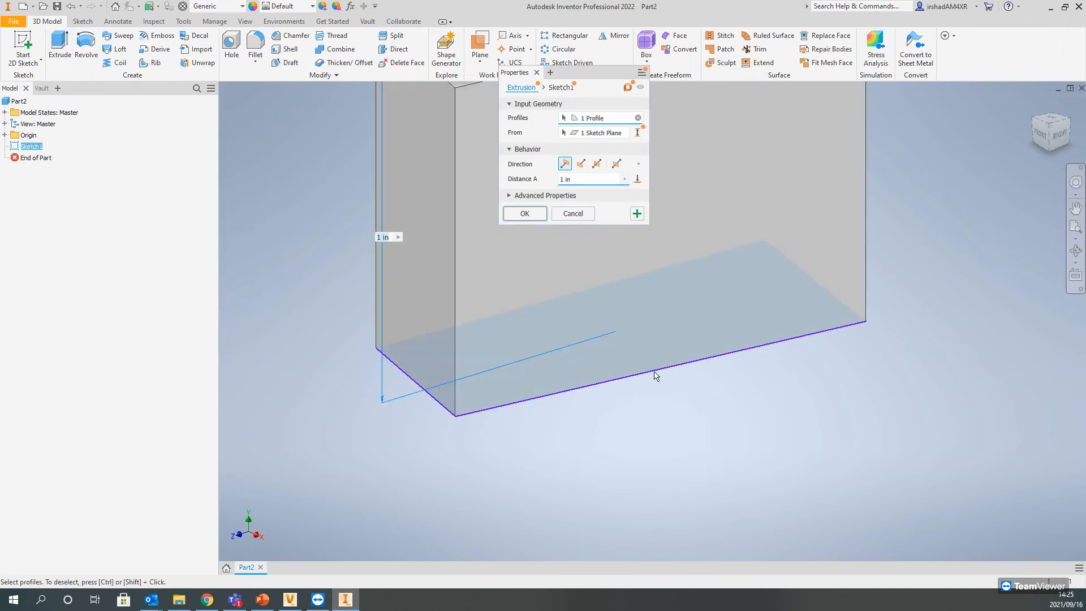
click(526, 212)
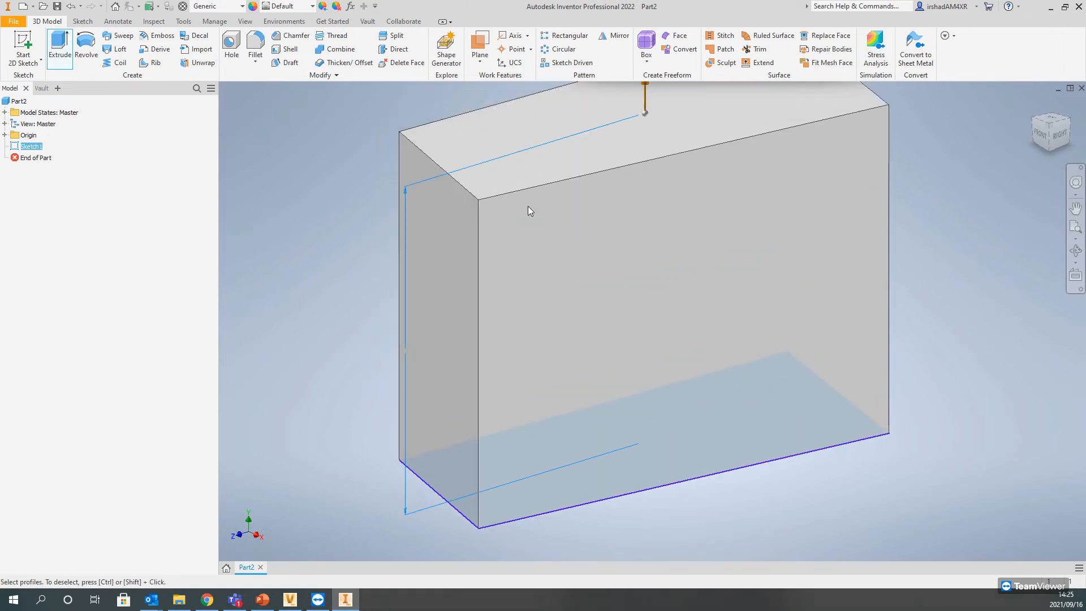
middle_drag(435, 239, 484, 342)
Step: Check the part in to the vault, saving it as Part2 in the Designs folder of the Vault Workspace
click(368, 23)
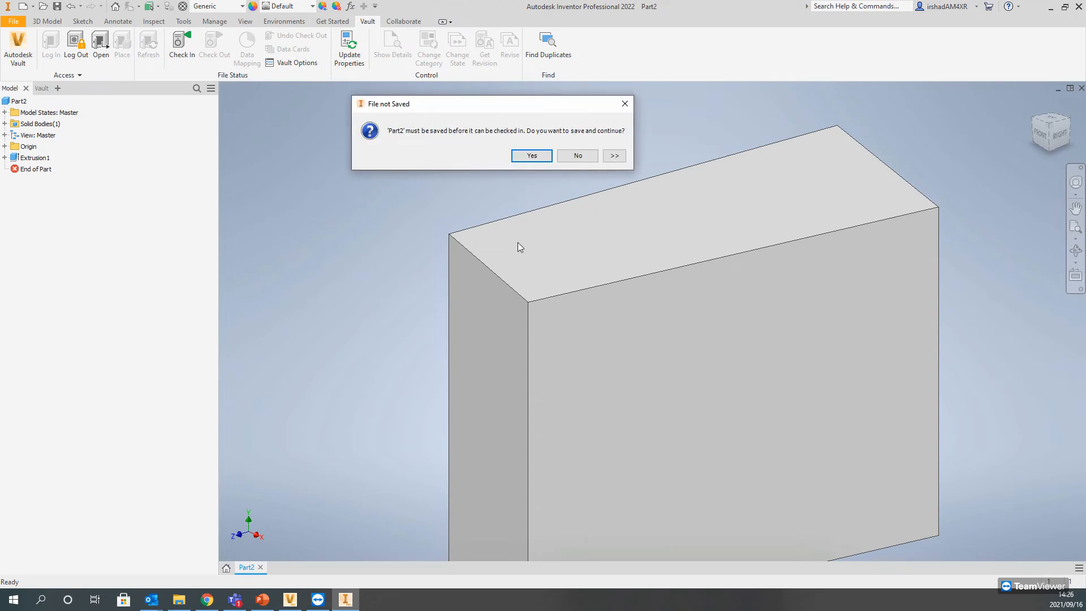
click(532, 156)
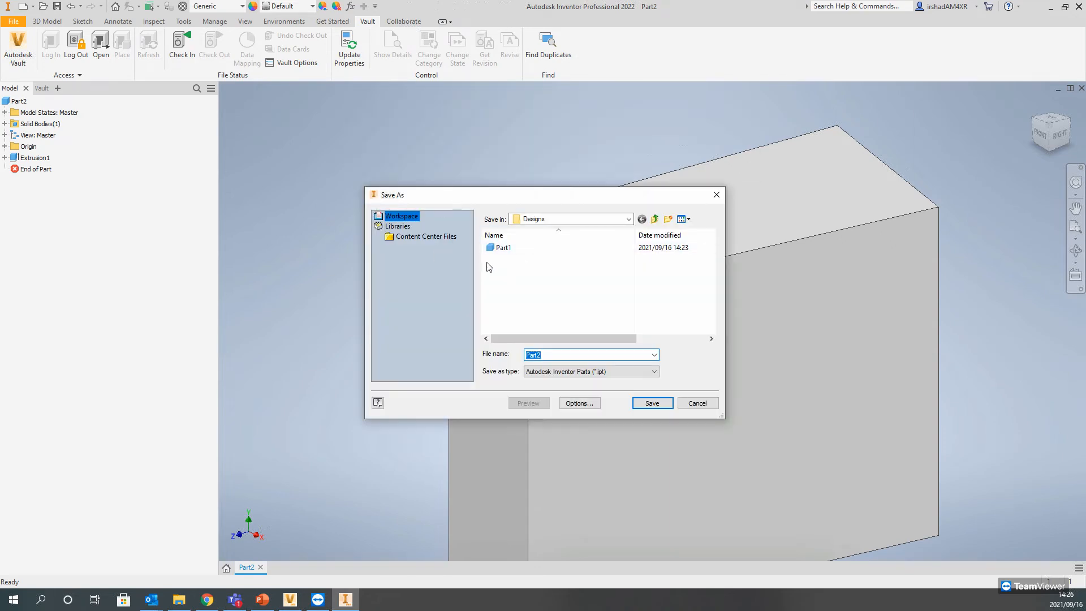
click(628, 219)
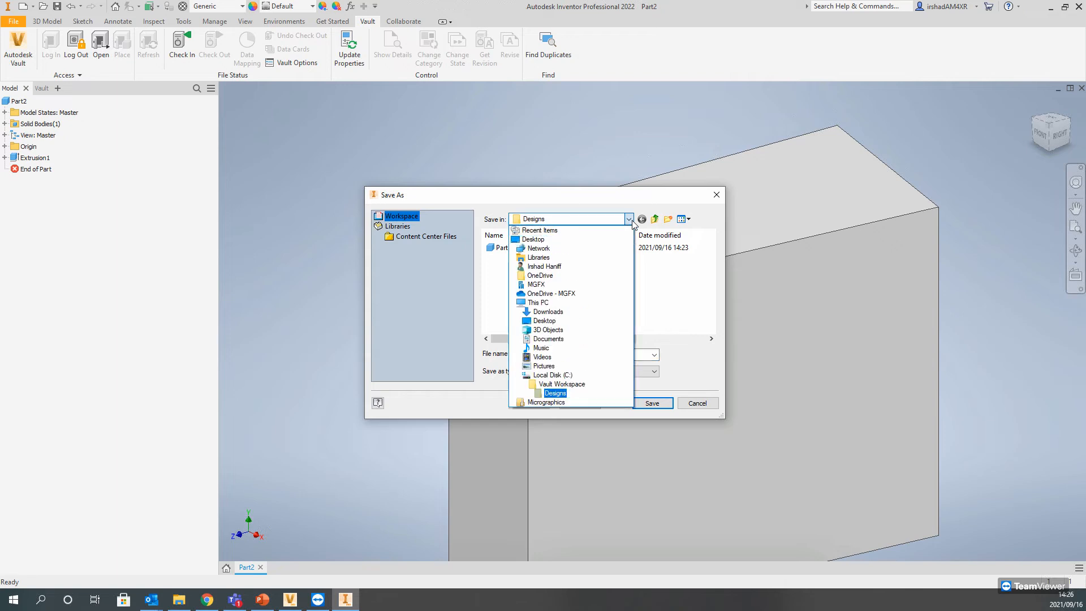
click(630, 223)
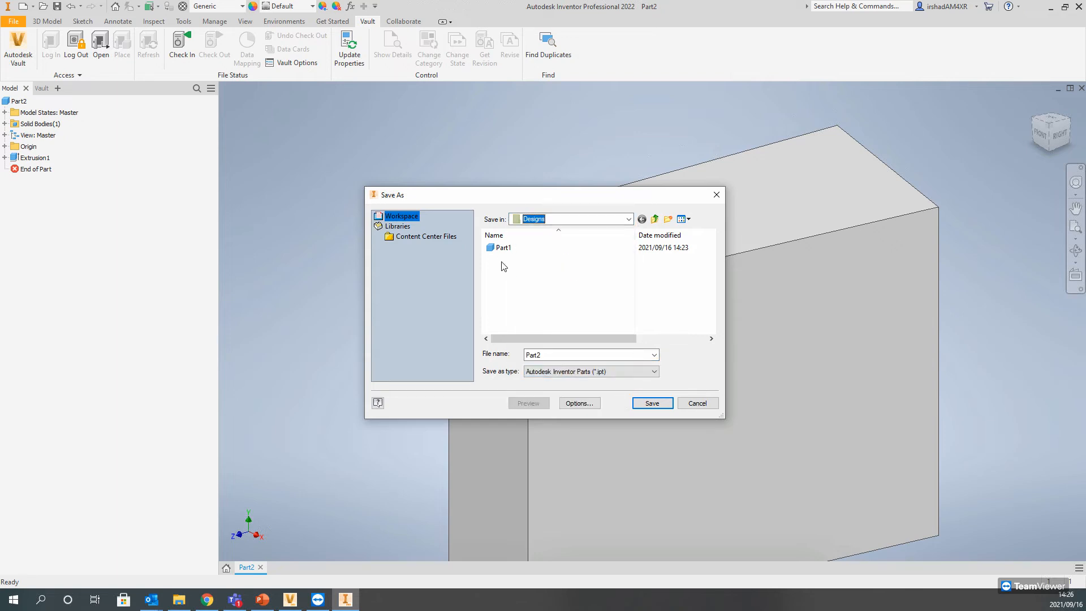
click(650, 403)
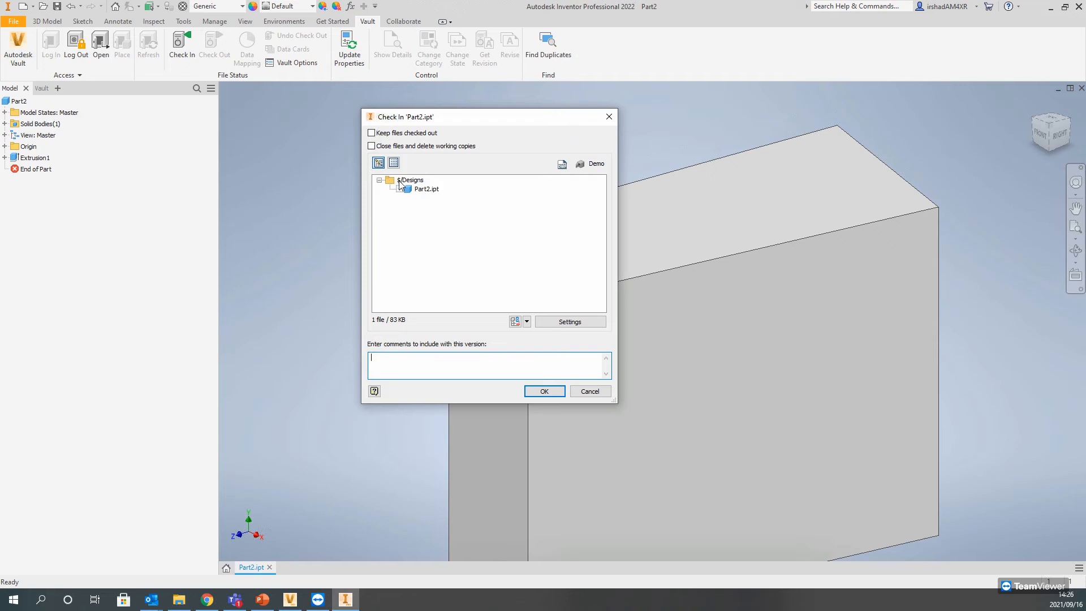
click(544, 396)
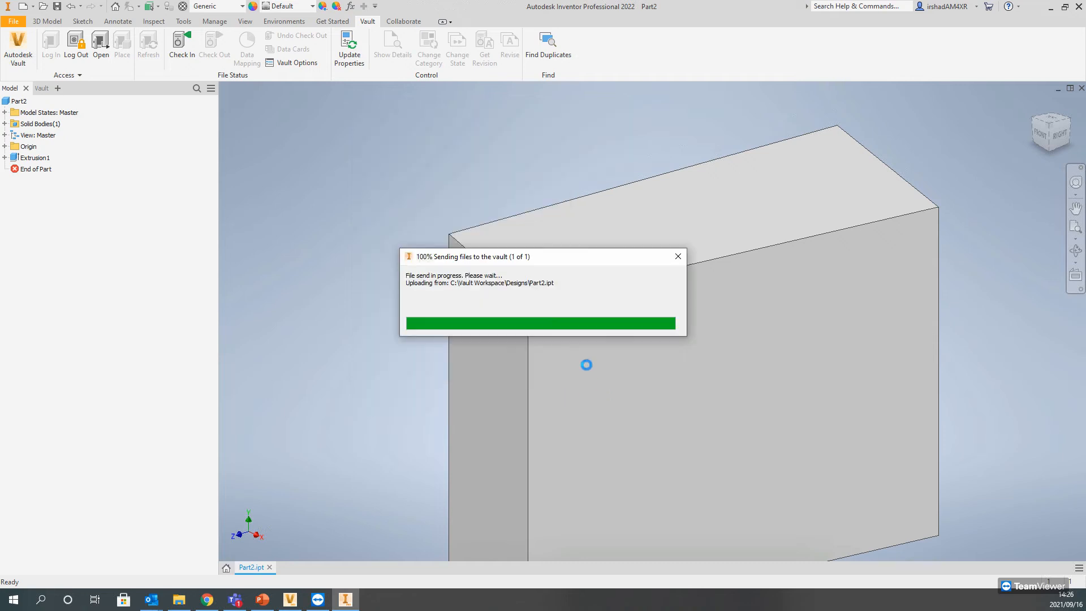
middle_drag(571, 367, 559, 313)
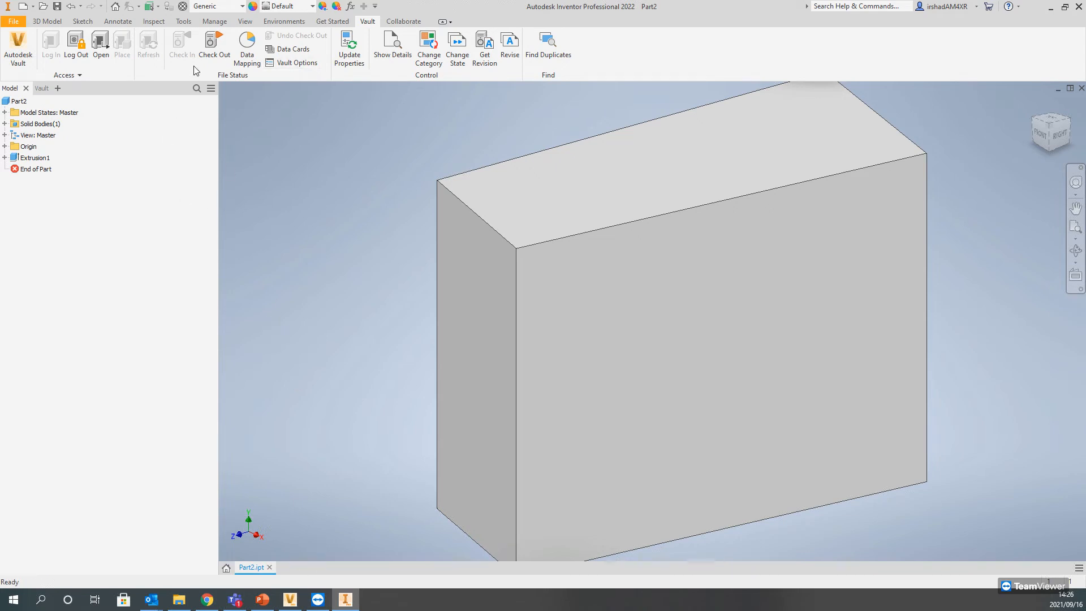
Step: Switch to Autodesk Vault, refresh the Designs folder, and examine the version history of Part2.ipt
click(298, 596)
click(169, 33)
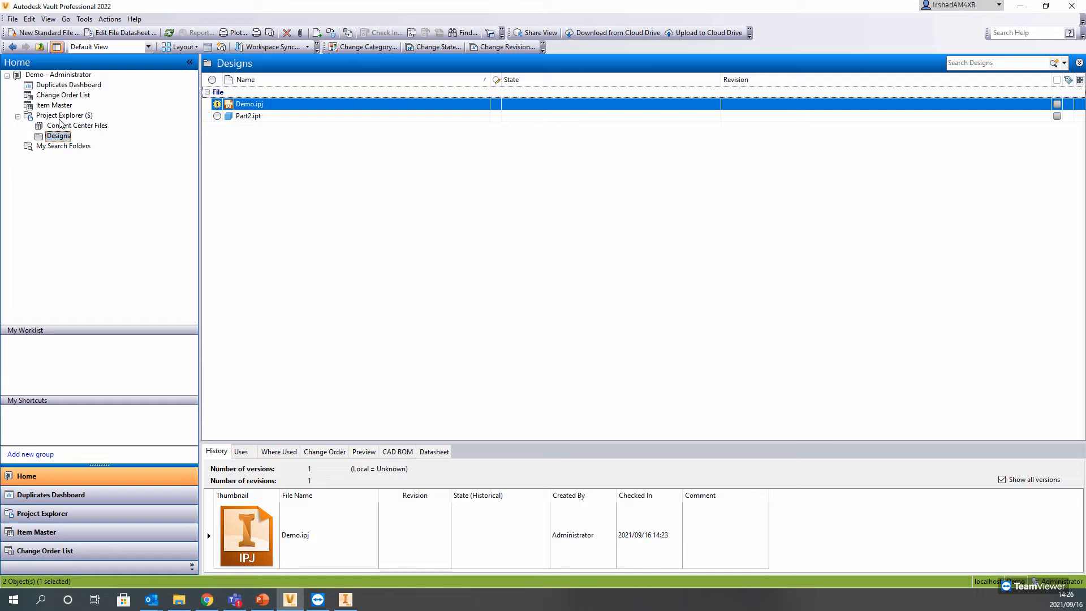
click(59, 117)
click(258, 117)
double_click(258, 117)
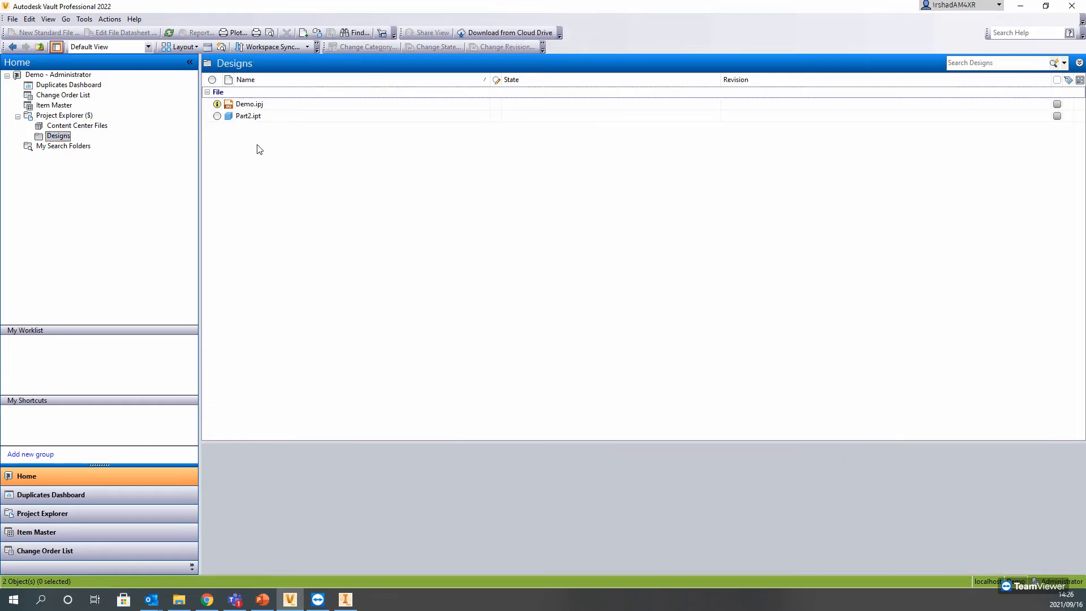
click(249, 116)
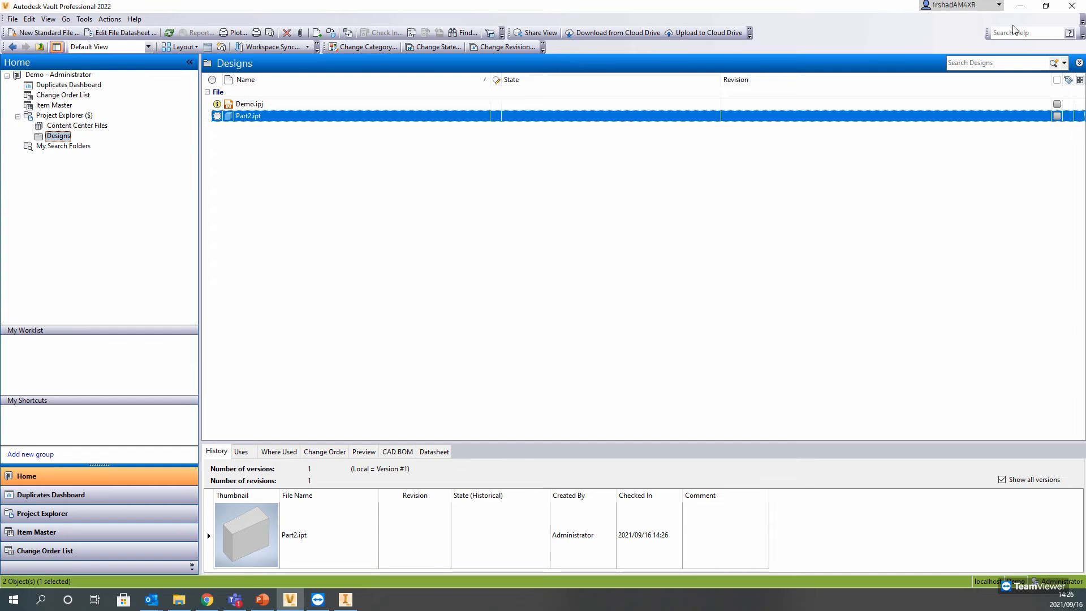
click(84, 19)
mouse_move(190, 120)
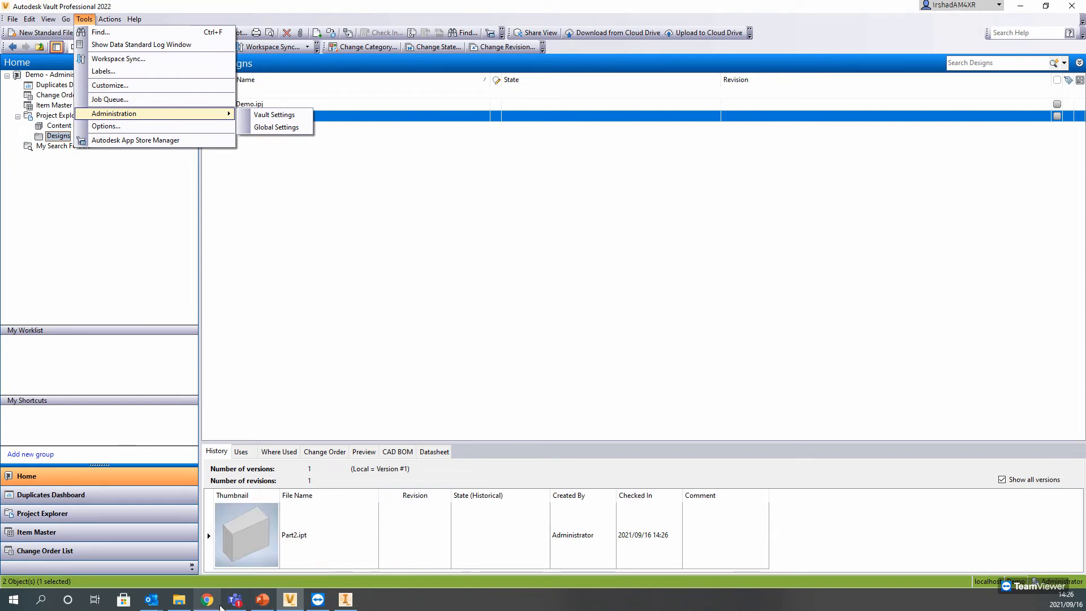
Step: Switch to PowerPoint, resume the slide show from the current slide, and advance to the slide on Vault libraries and Content Centre
click(262, 599)
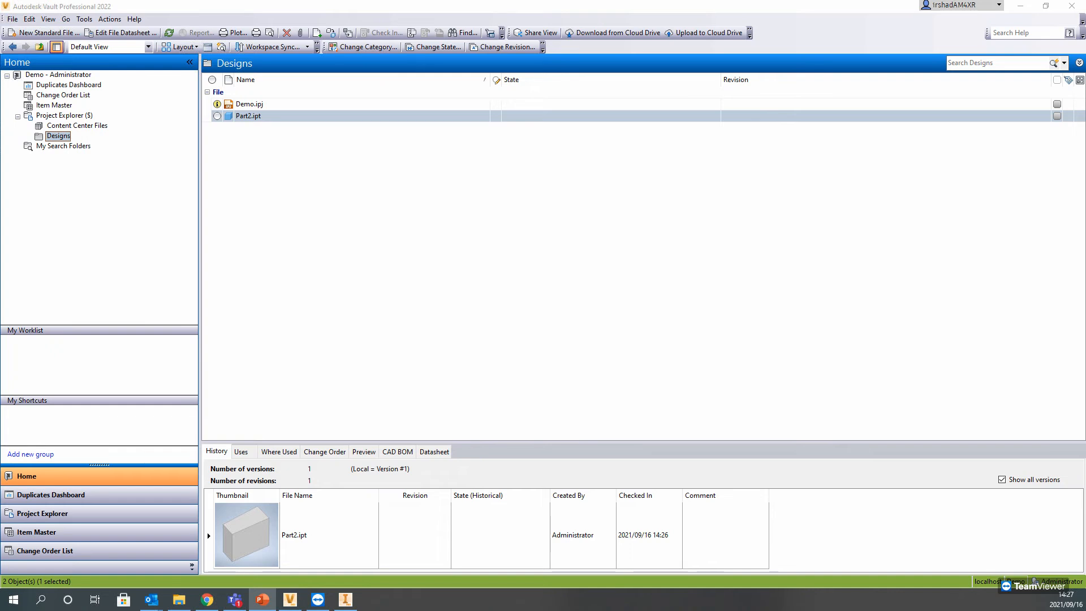
key(shift+F5)
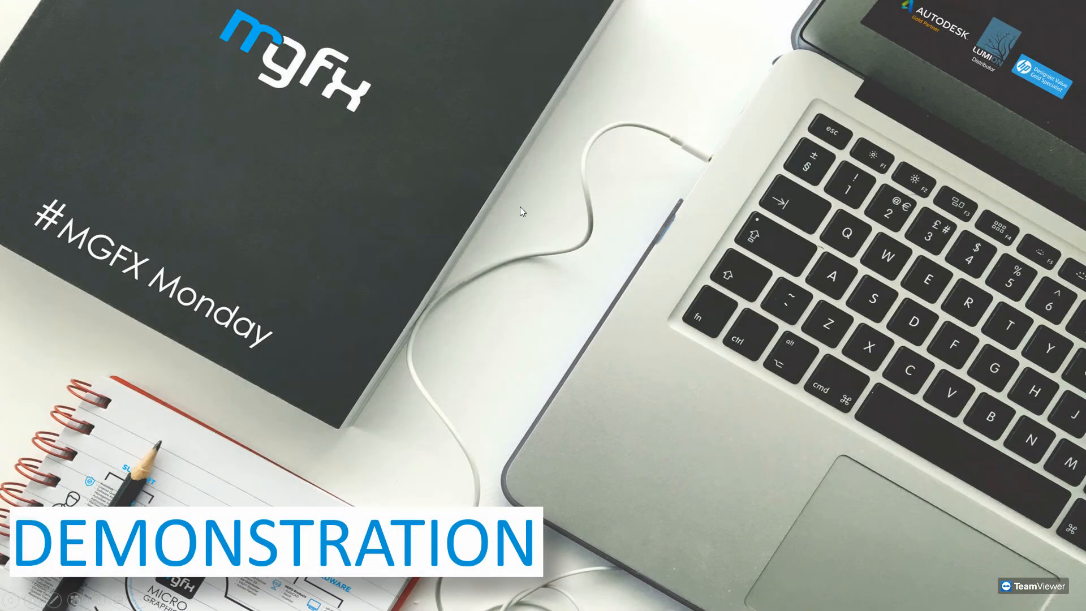
click(520, 207)
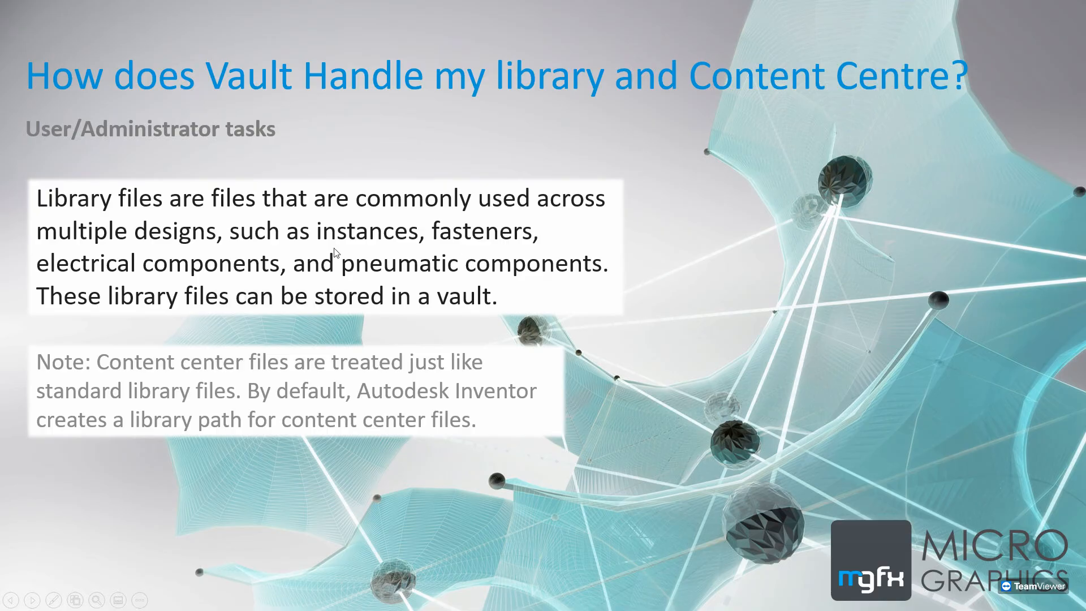
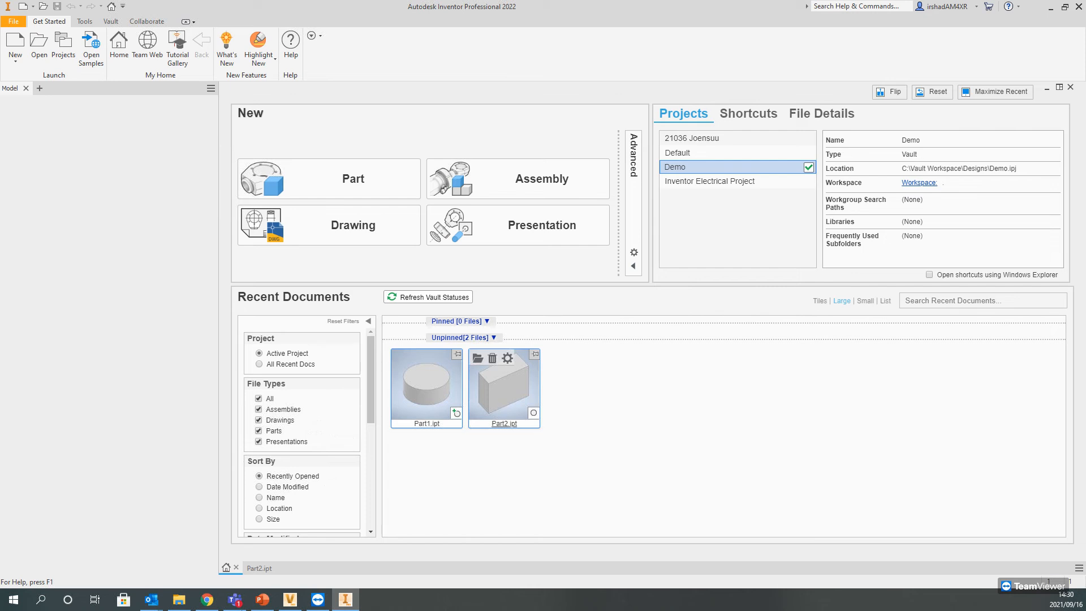
Step: Close Part2.ipt and examine the settings of the active Demo project in the Projects dialog
click(264, 570)
click(269, 567)
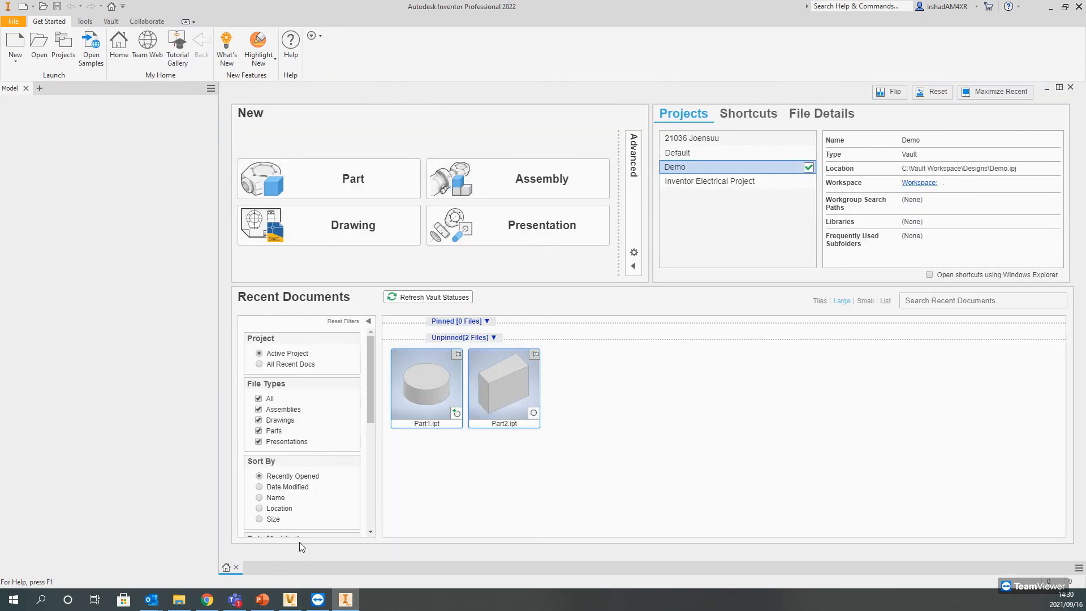
click(61, 46)
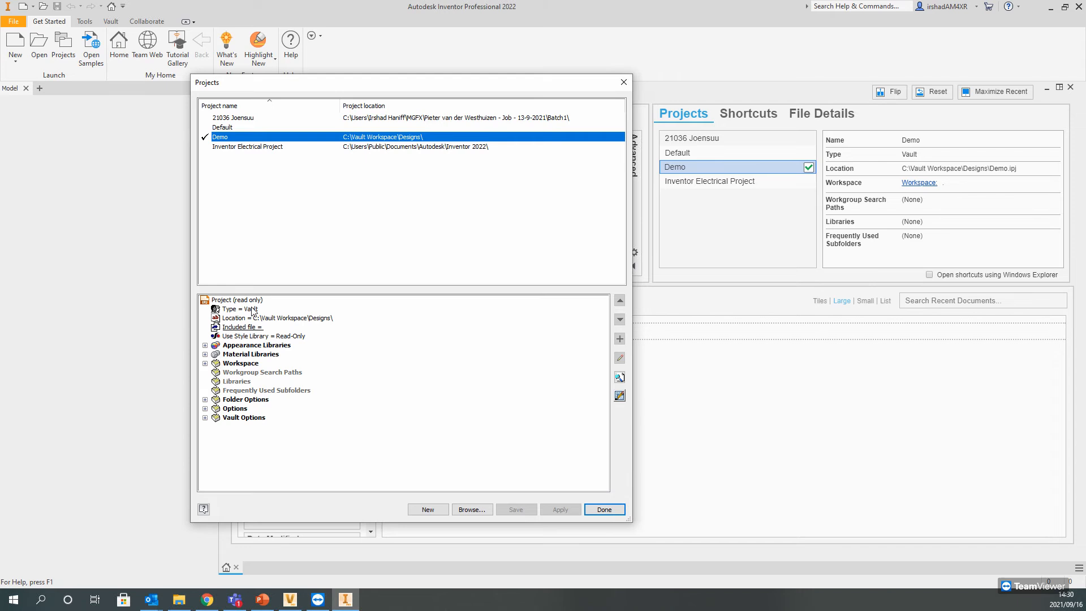
click(235, 300)
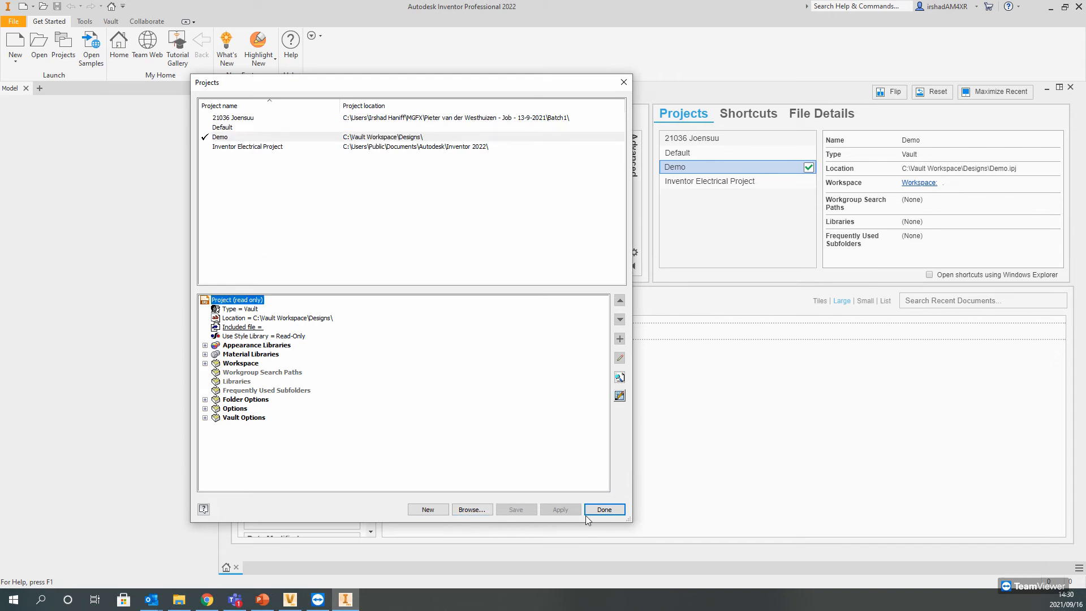
Step: Switch to Autodesk Vault, open the Designs folder, and try to check out Demo.ipj
click(290, 599)
click(48, 115)
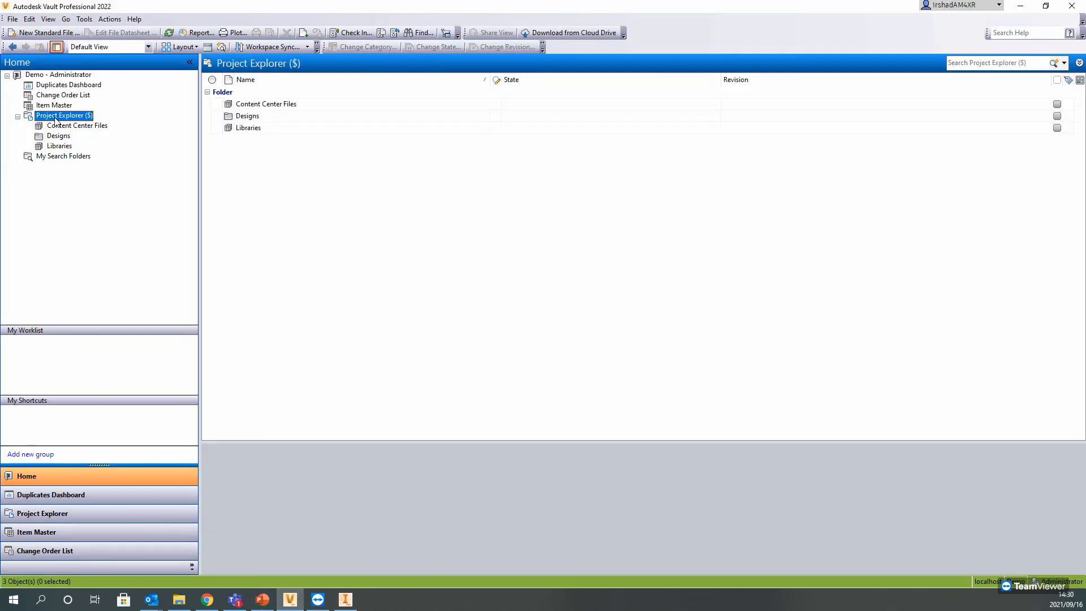
double_click(243, 116)
click(249, 103)
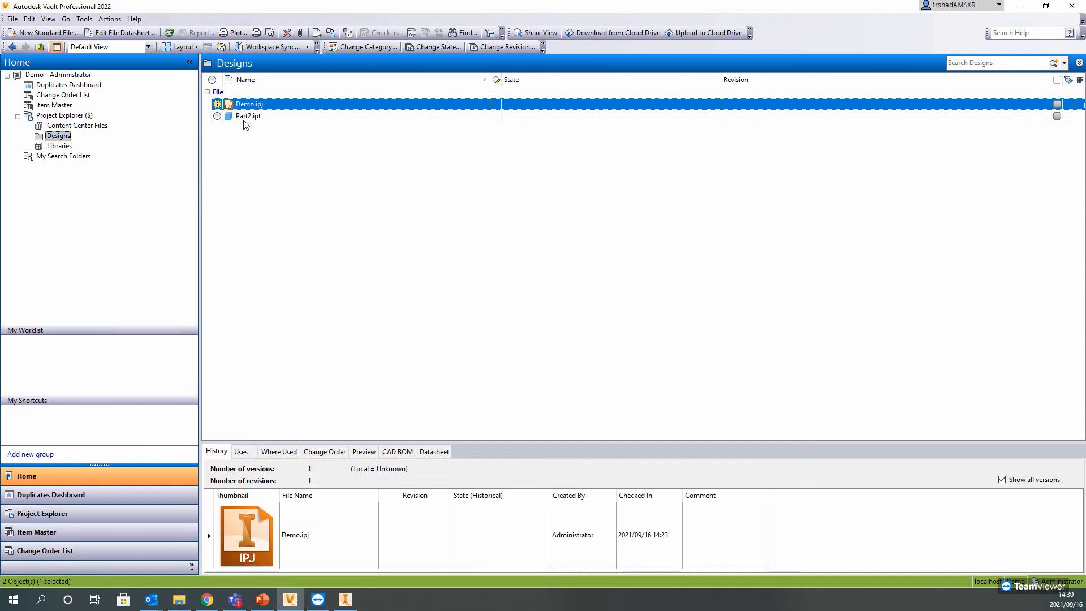
right_click(250, 105)
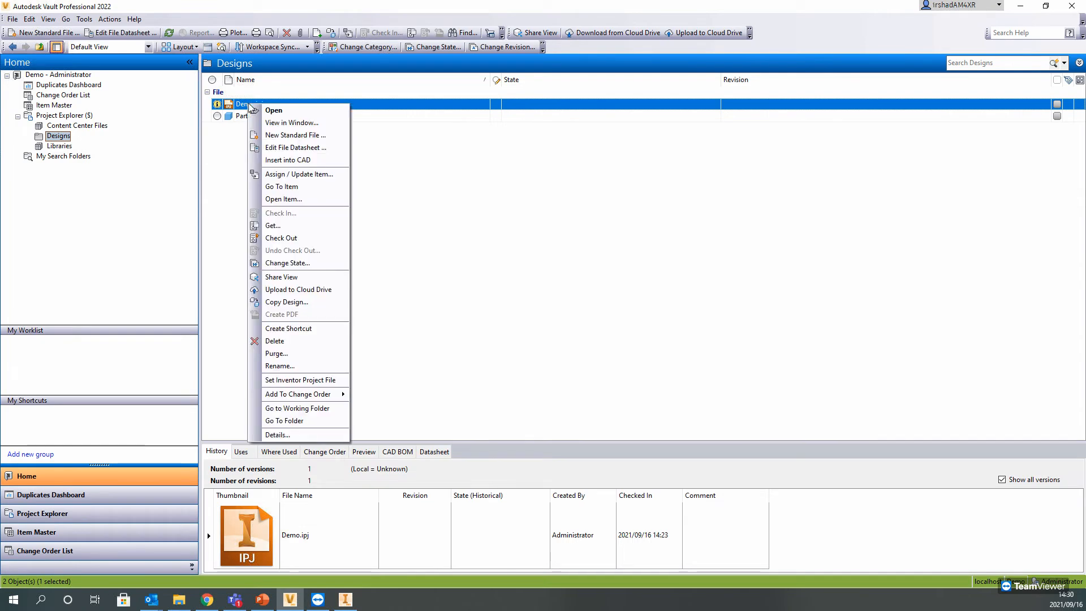
click(281, 238)
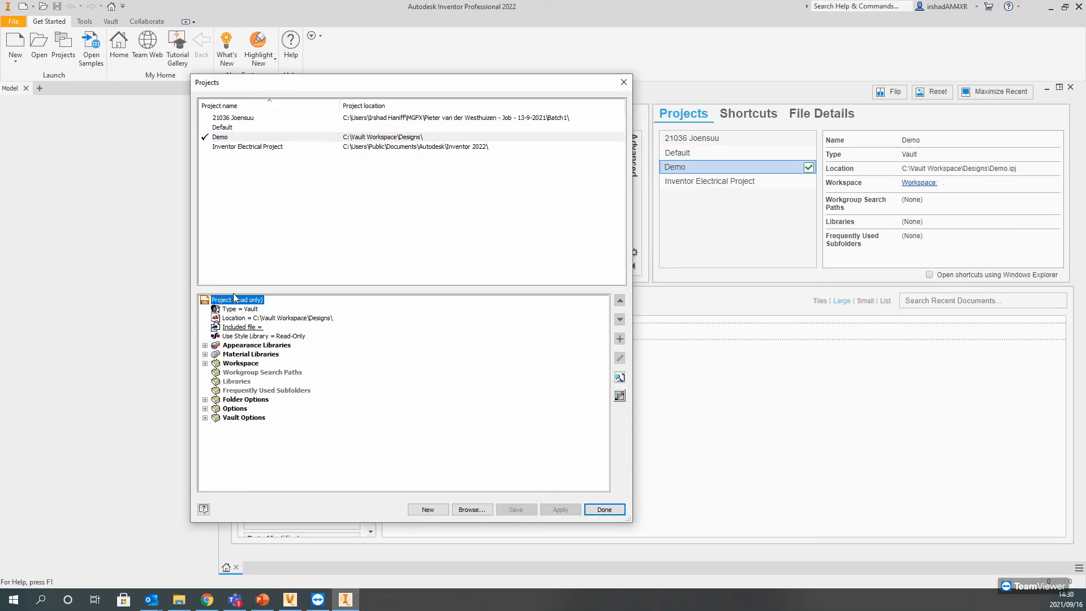
Step: Return to Inventor, review the Default and Demo project settings, and close the Projects dialog
click(260, 140)
double_click(249, 130)
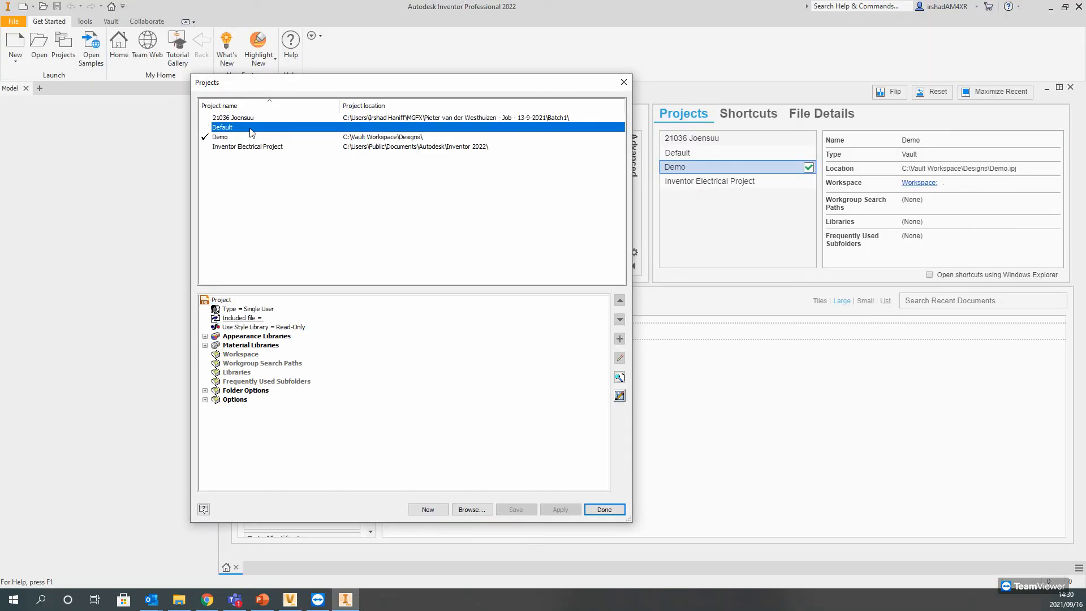
double_click(239, 140)
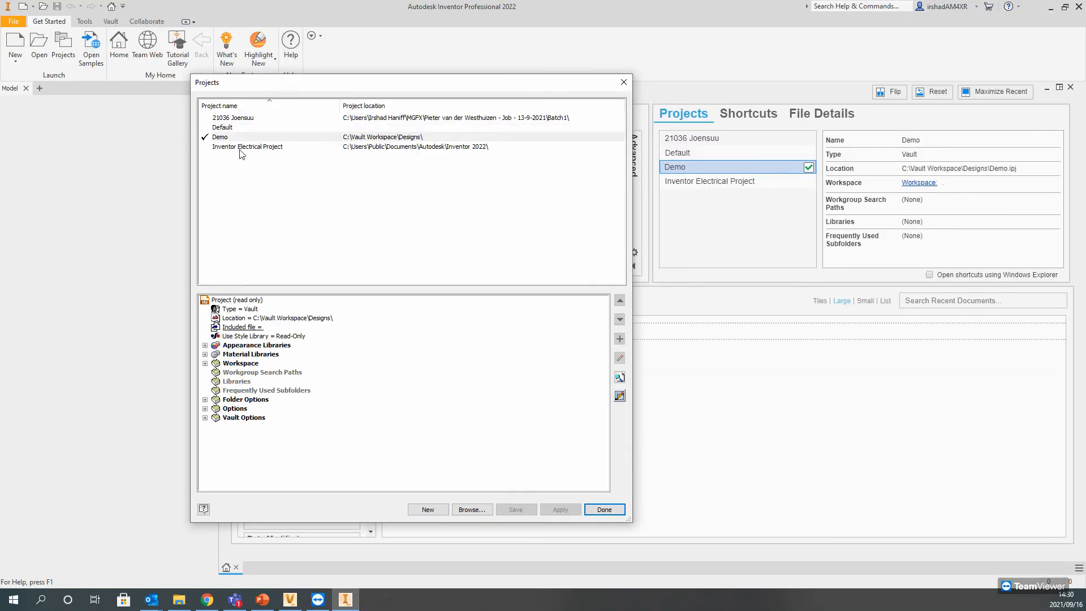
click(614, 514)
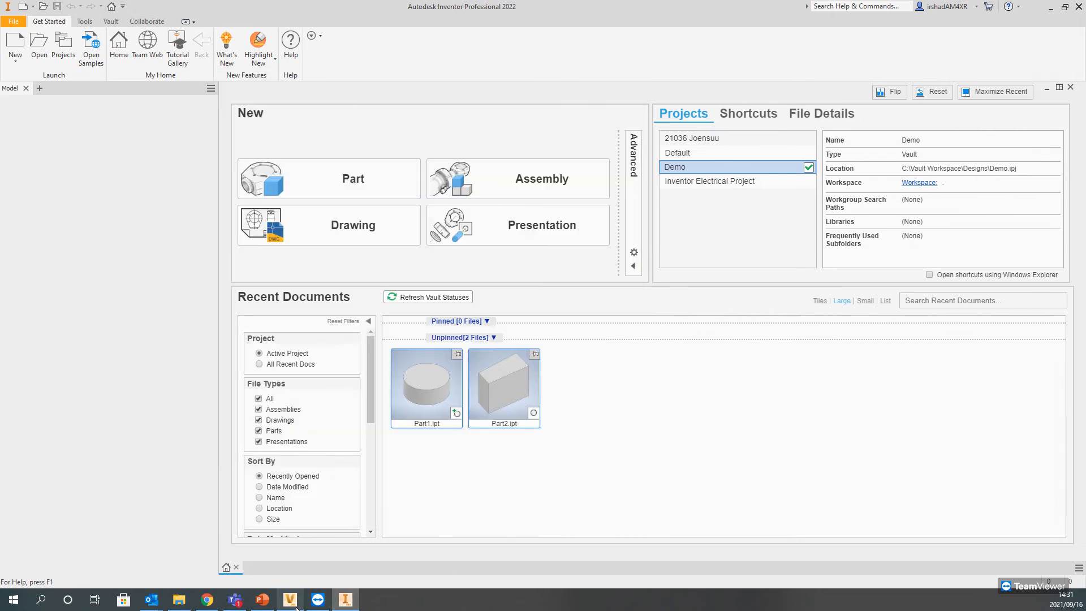
Step: Switch to Autodesk Vault and try to get Demo.ipj into the working folder, replacing the local file
mouse_move(280, 607)
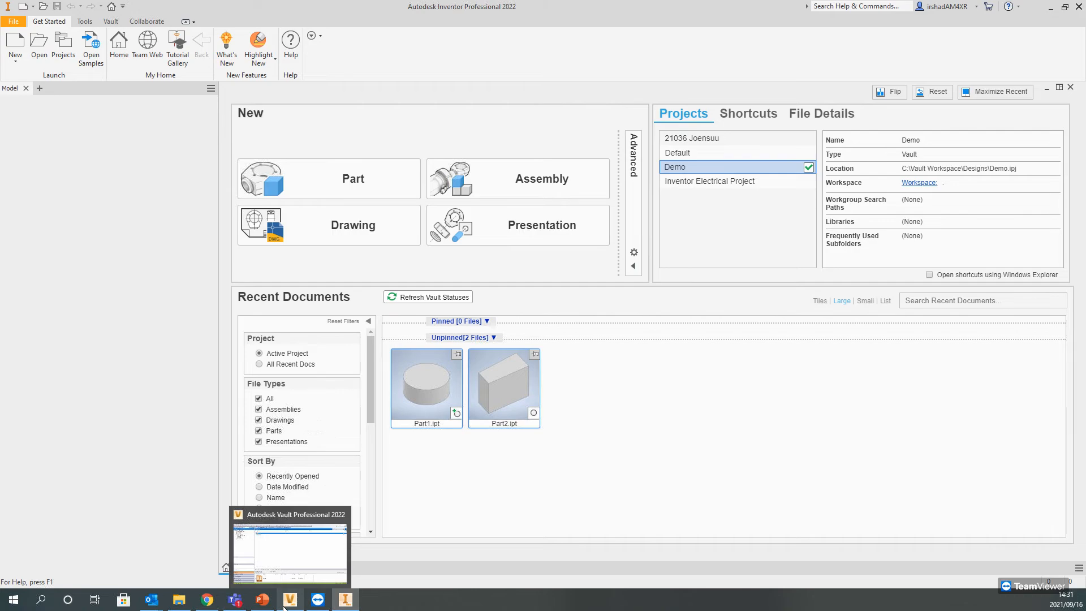
click(283, 606)
right_click(242, 104)
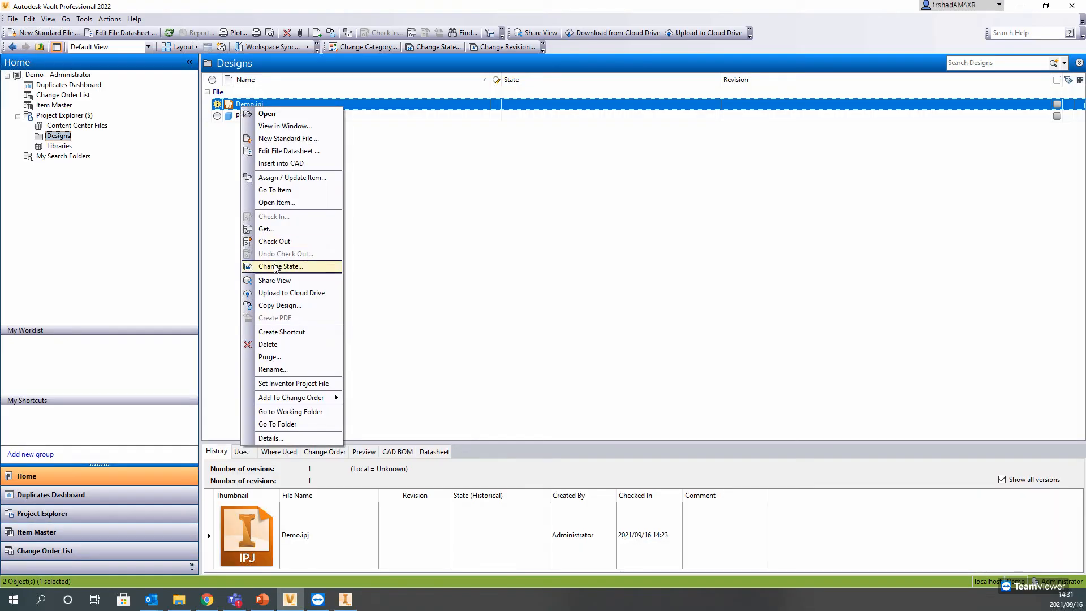
click(266, 227)
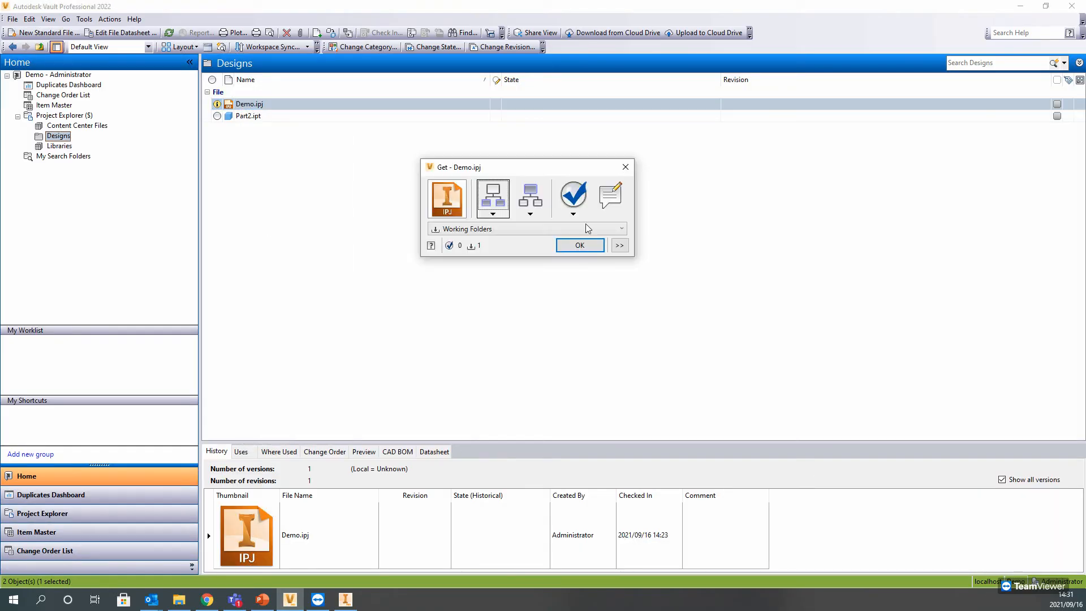
click(579, 245)
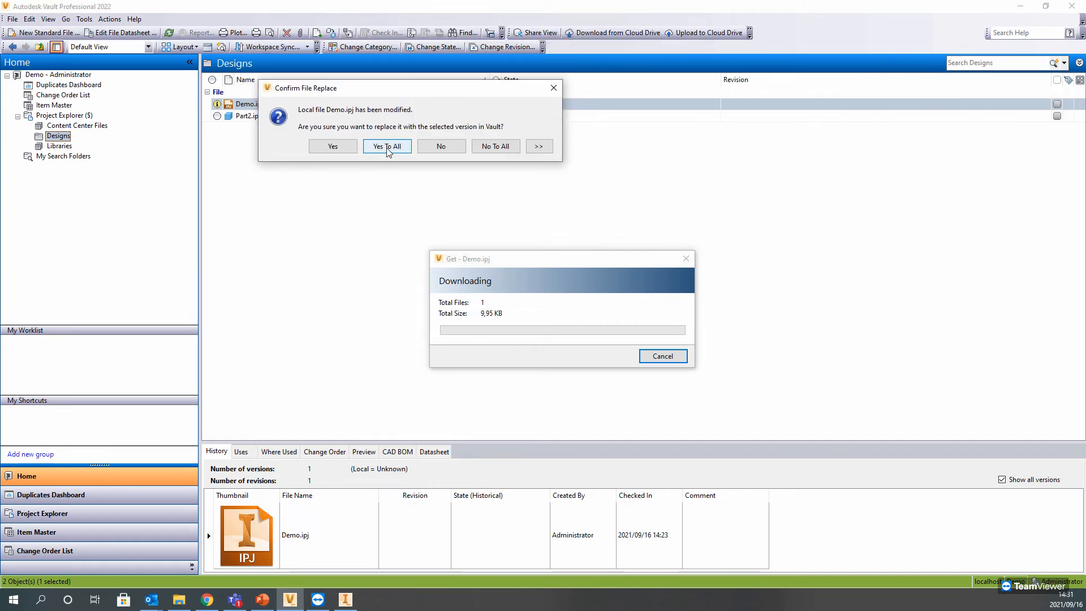
click(387, 147)
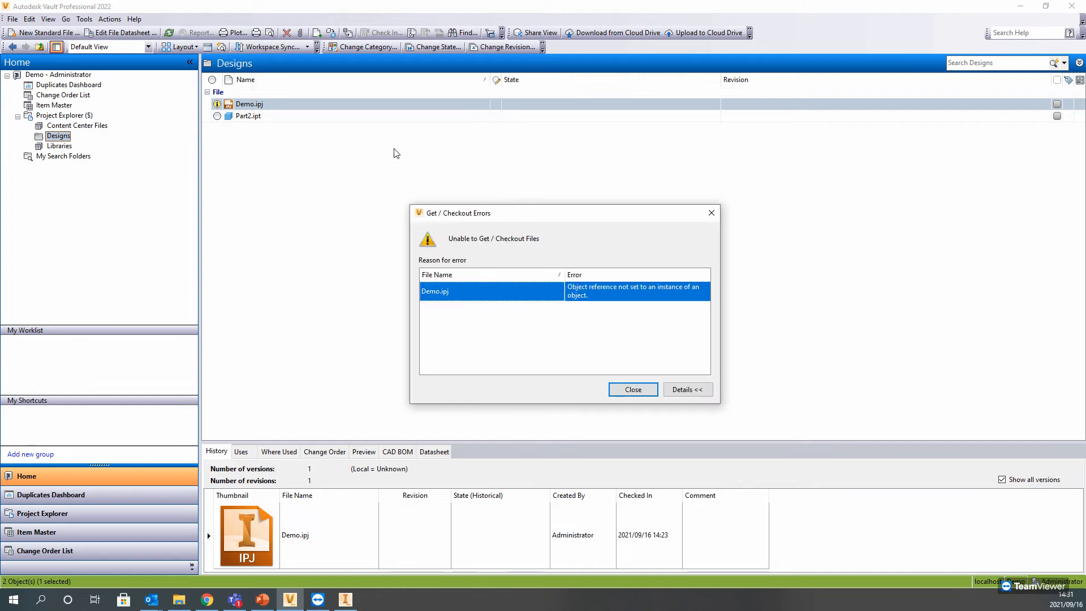
click(636, 391)
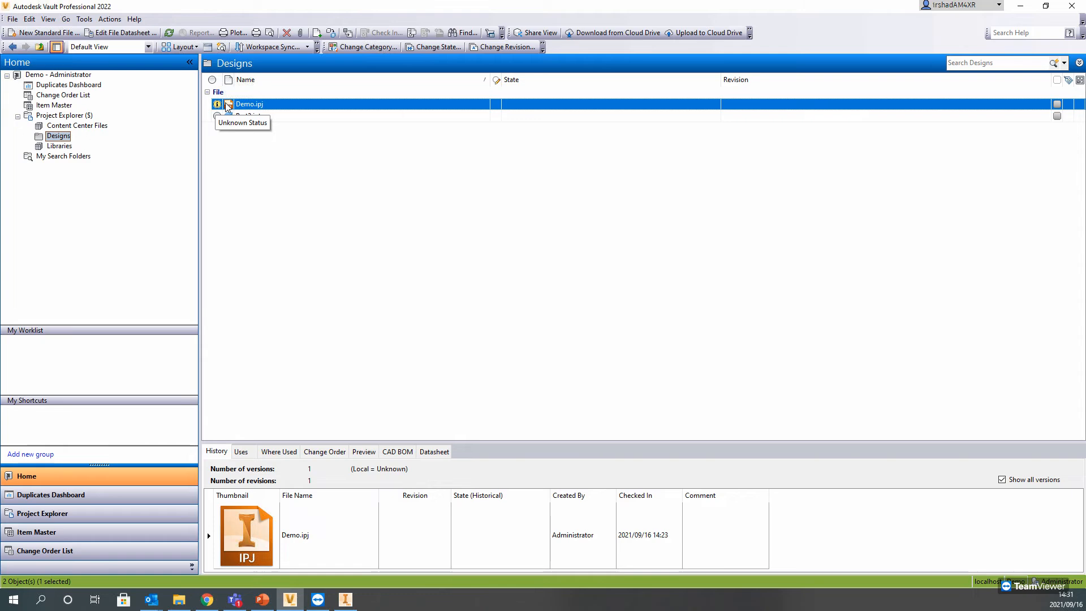
Step: Switch to File Explorer and examine the Demo project file in the Designs folder of the Vault Workspace
click(1021, 6)
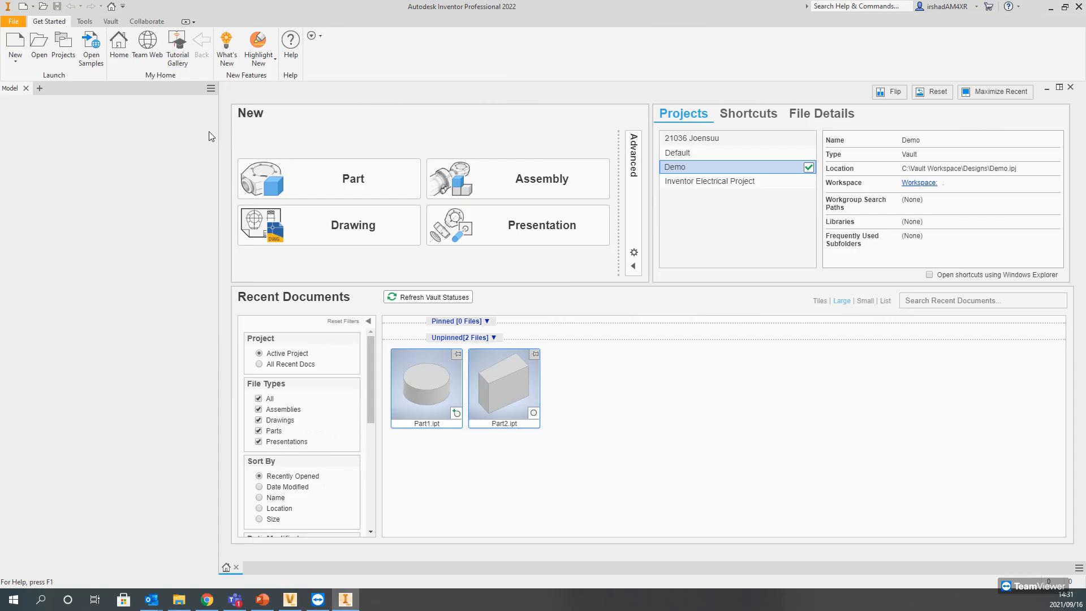
click(180, 600)
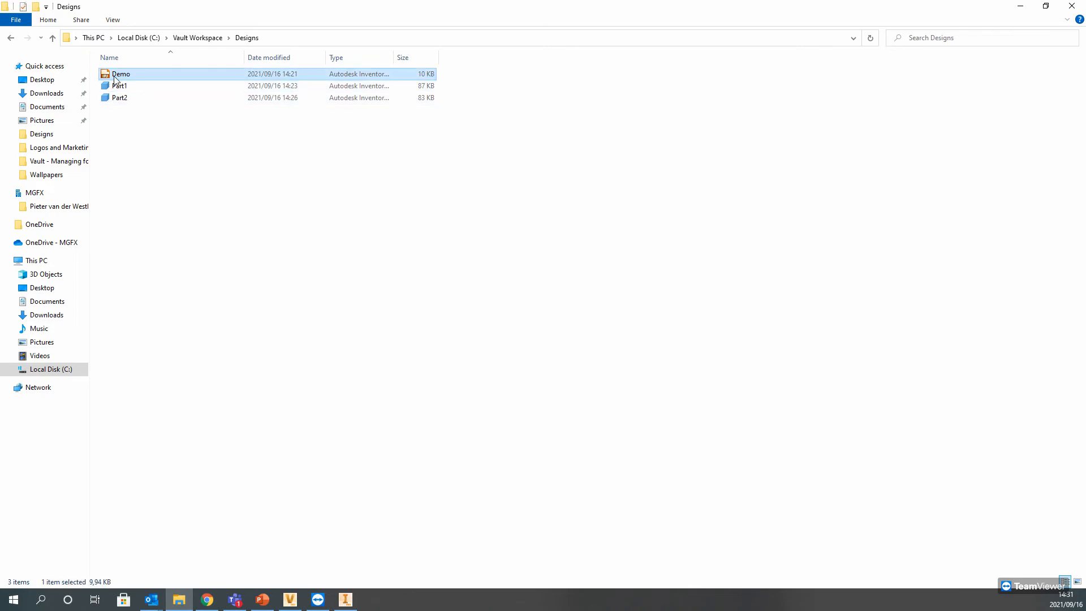
click(189, 40)
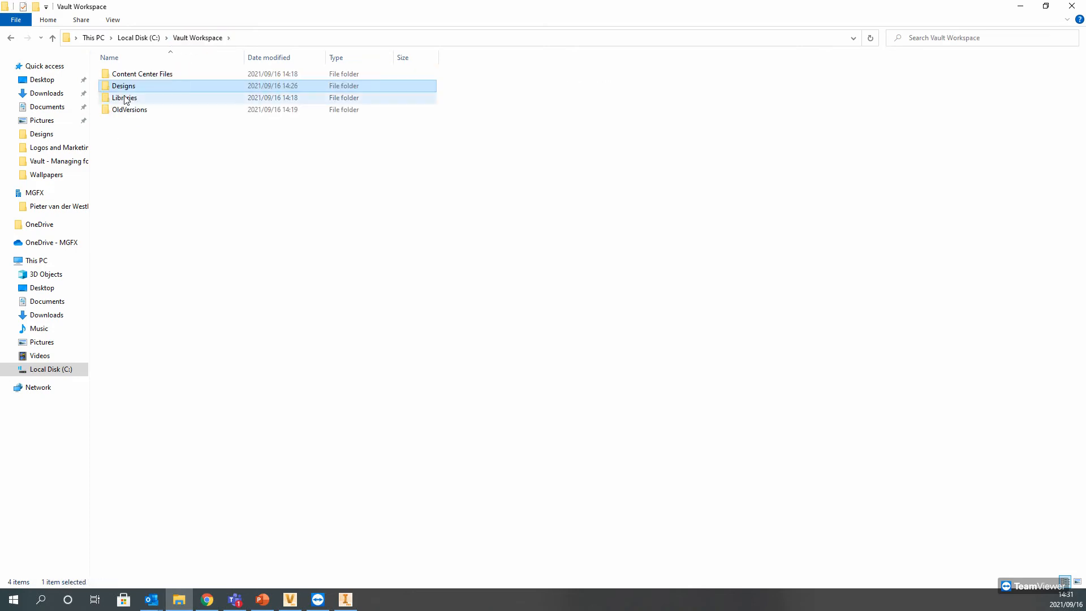
double_click(121, 86)
click(127, 81)
click(127, 78)
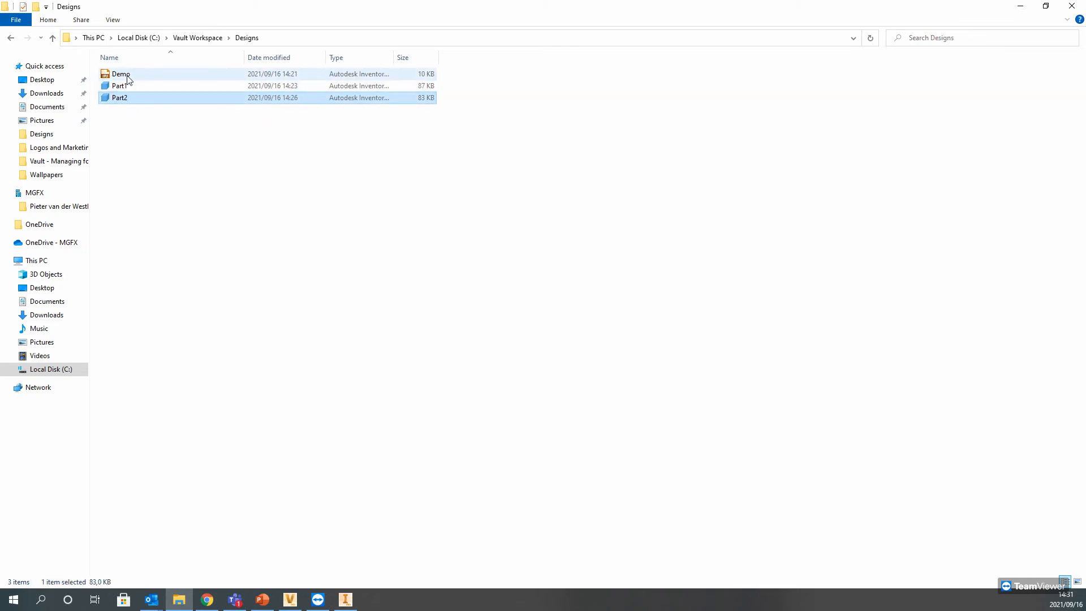
right_click(128, 79)
click(780, 363)
click(1025, 6)
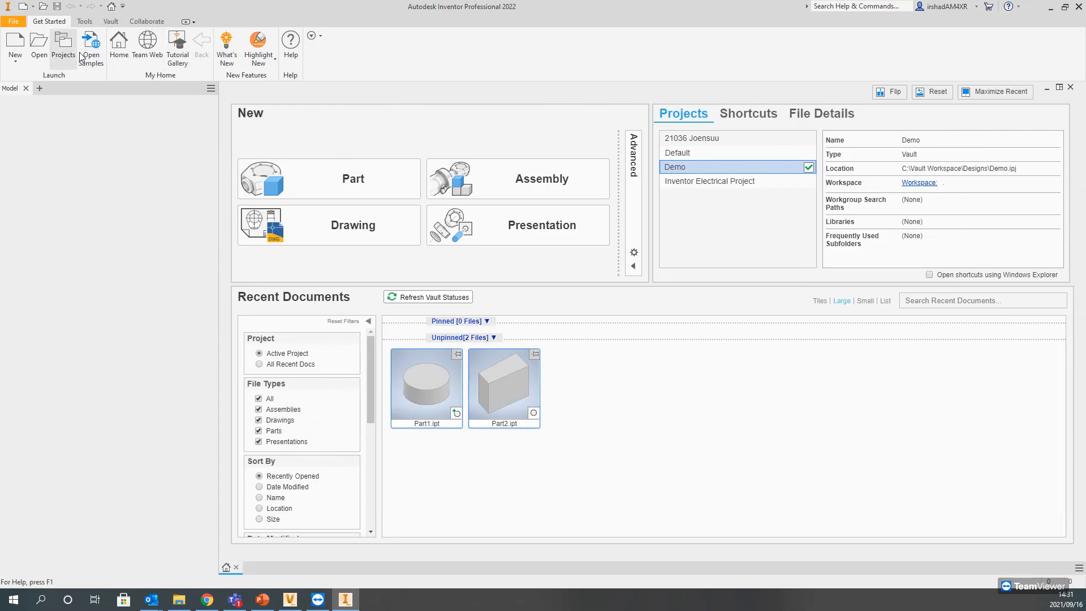
Step: Make Default the active Inventor project, and get Demo.ipj from Autodesk Vault into the working folder, replacing the local file
double_click(731, 154)
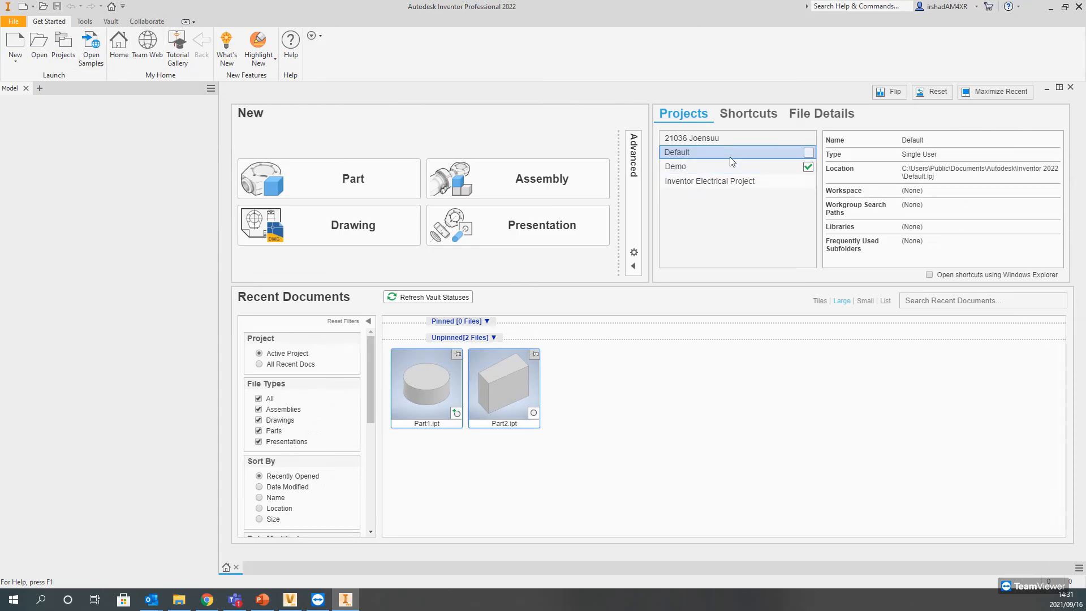
click(290, 599)
right_click(255, 104)
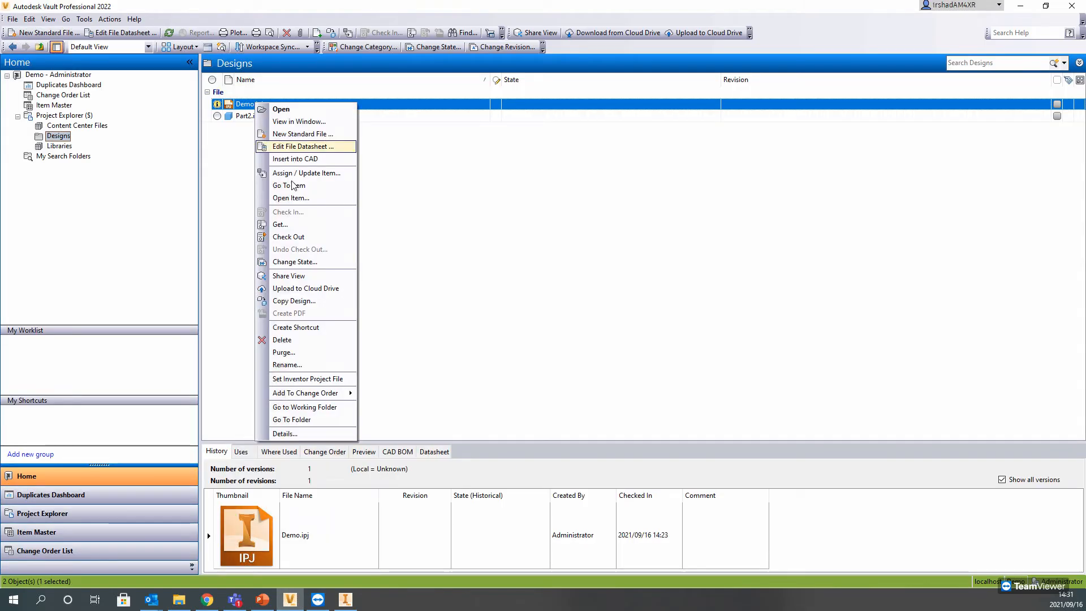
click(308, 224)
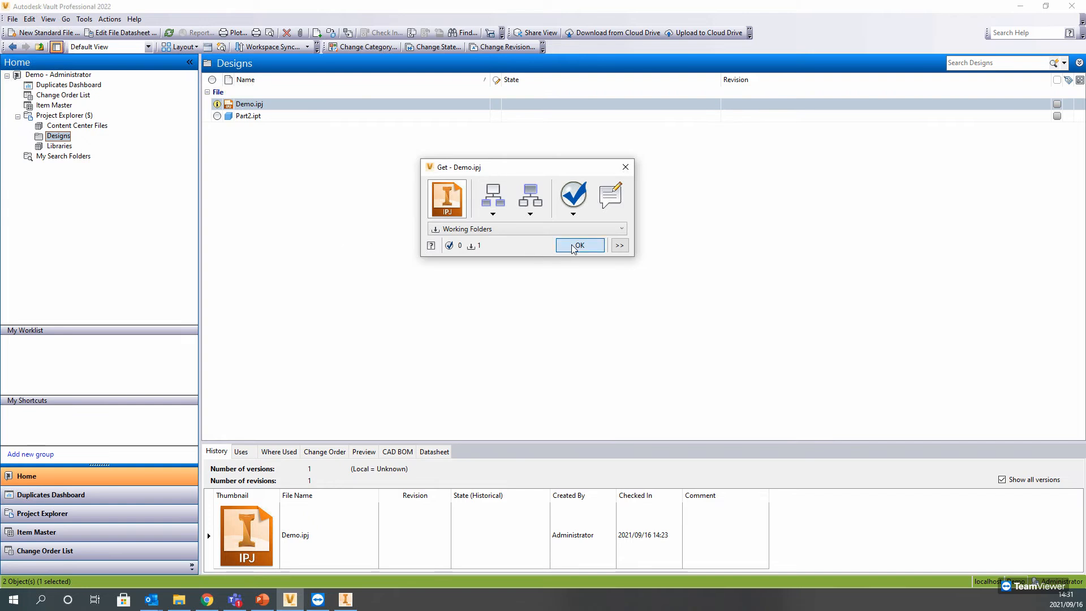
click(589, 245)
click(381, 147)
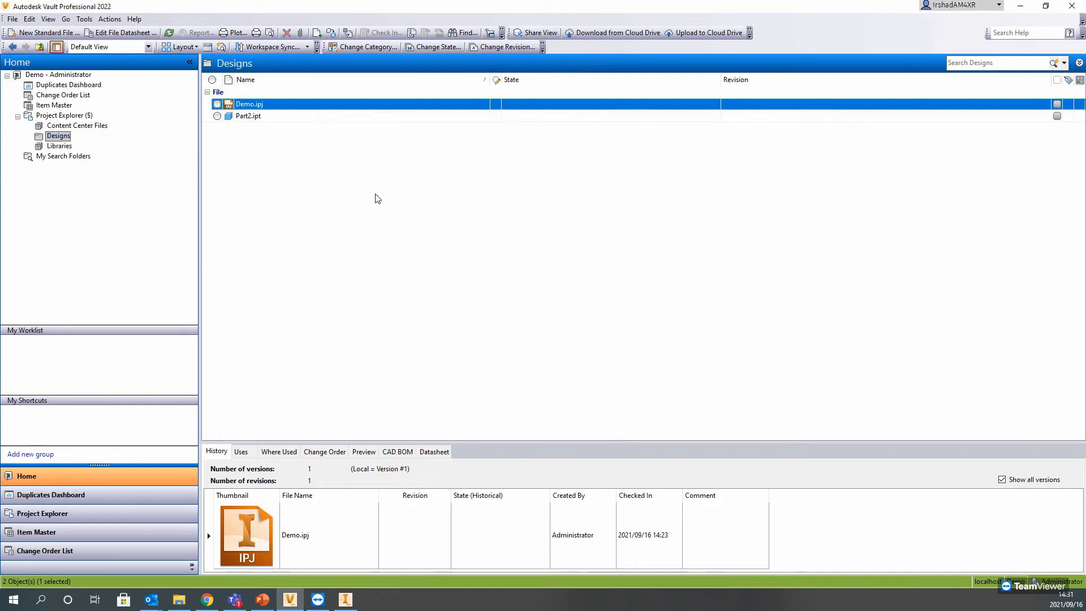
Step: Try to set Demo.ipj as the Inventor project file for the vault
right_click(274, 111)
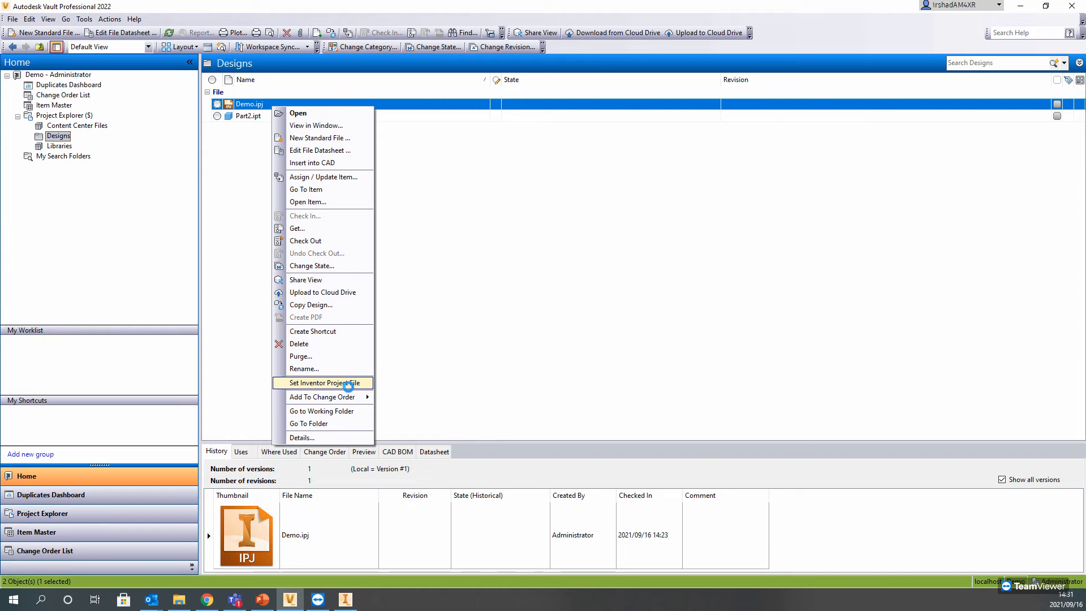
click(346, 383)
click(682, 310)
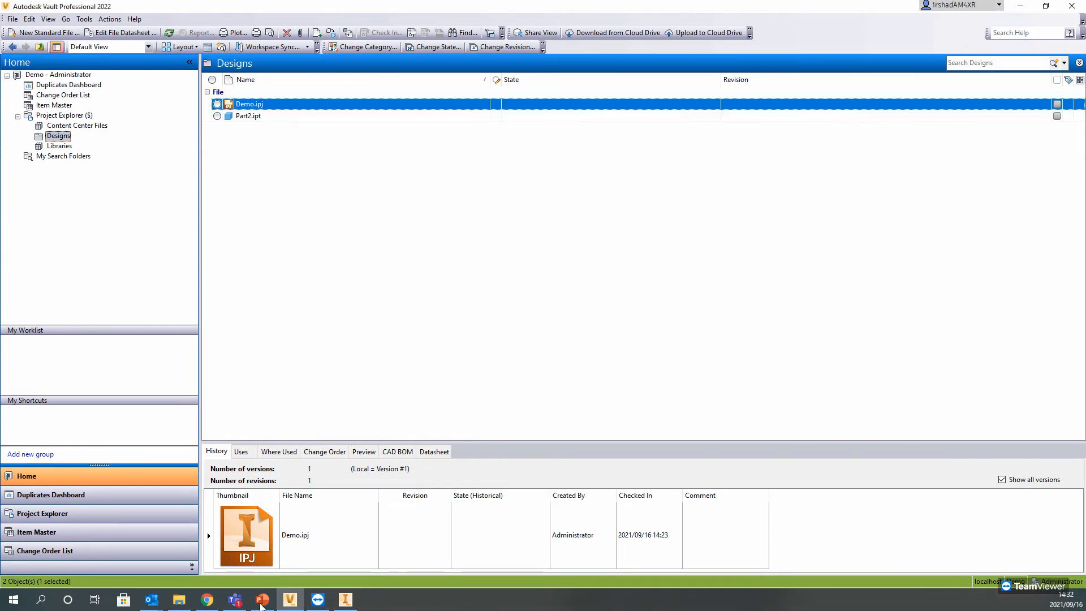
Step: Switch to File Explorer, check the local Demo project file in the Designs folder, and return to Autodesk Vault
click(178, 601)
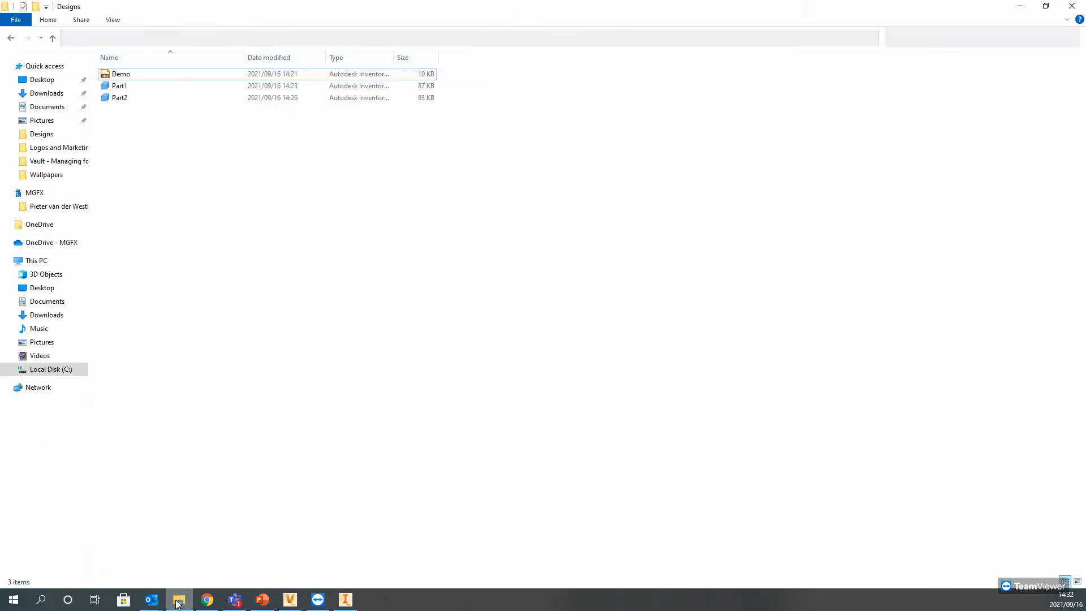
click(125, 75)
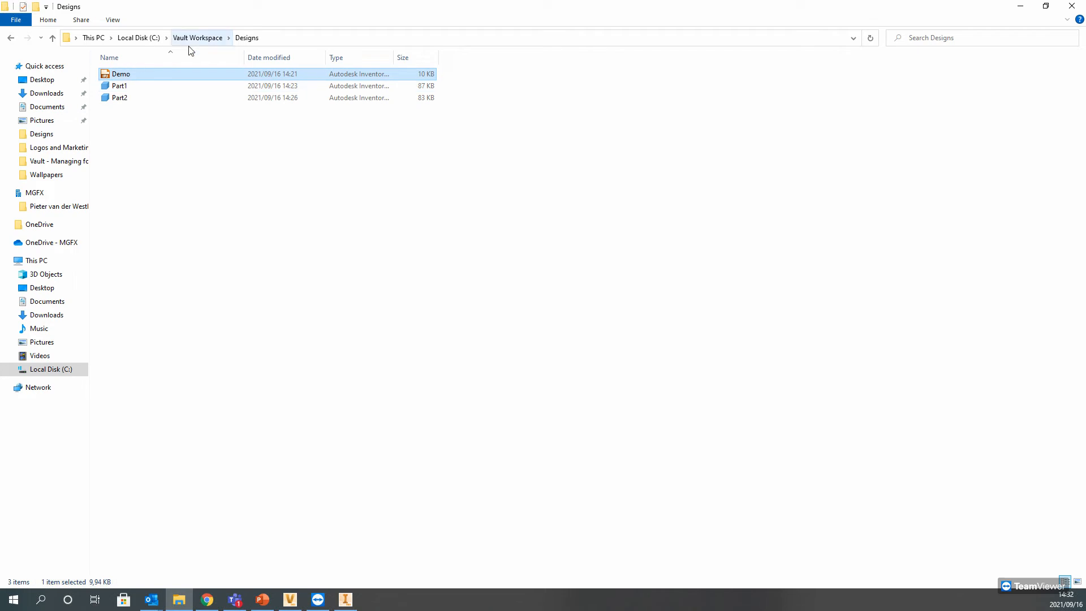
click(1024, 8)
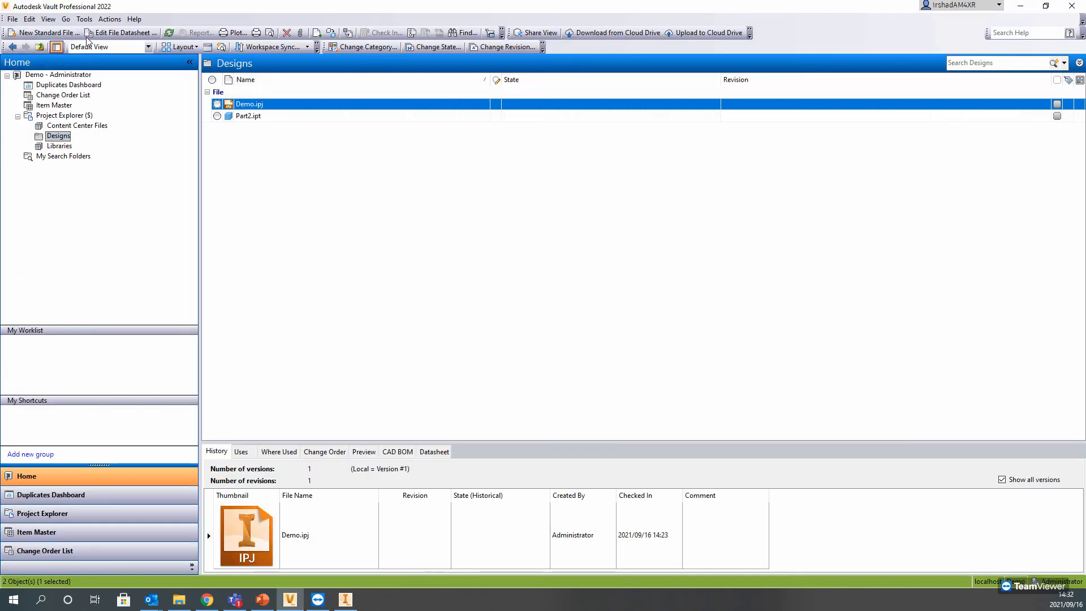
Step: Open the working folder options in the administrative Vault Settings
click(84, 18)
mouse_move(141, 114)
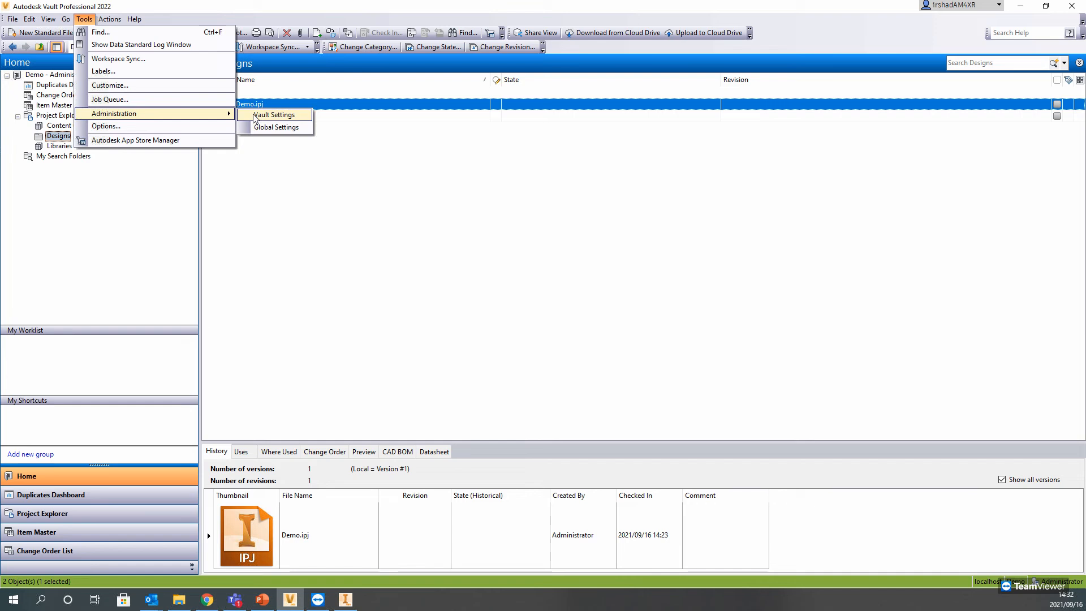
click(197, 130)
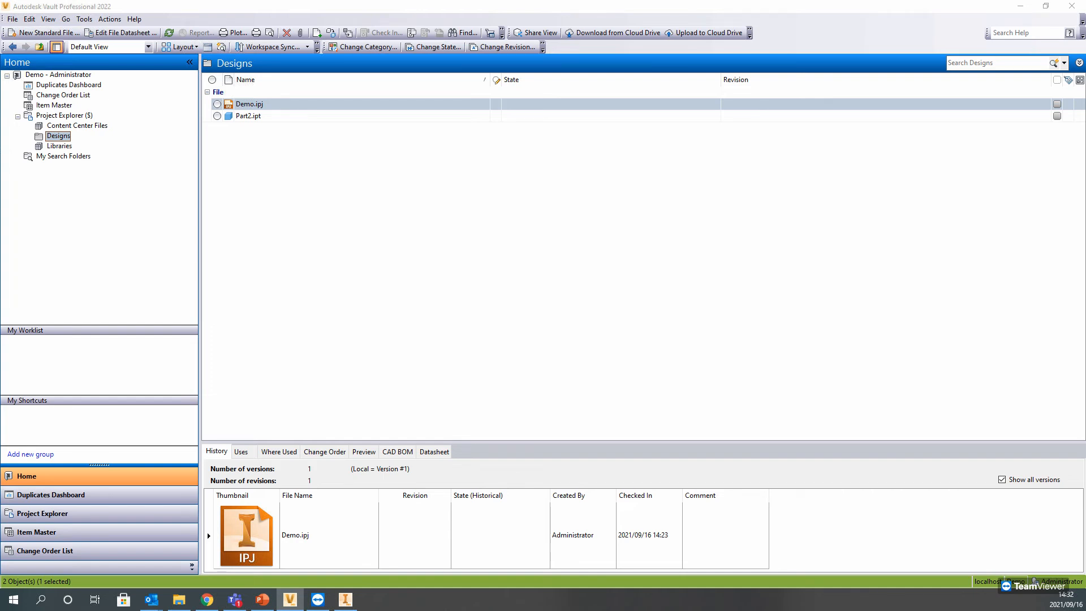
click(84, 18)
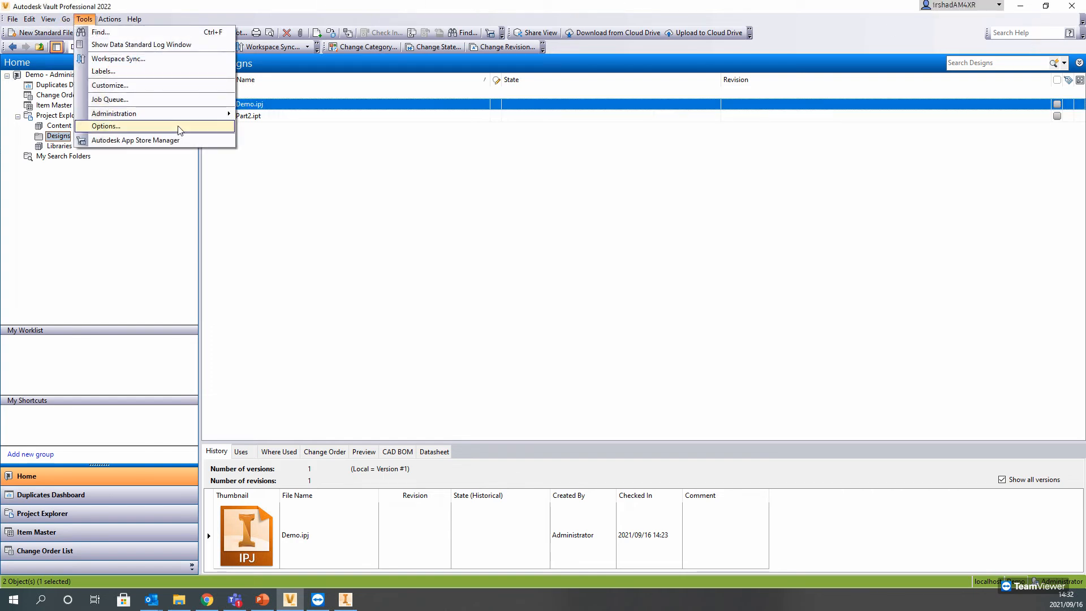
mouse_move(142, 114)
click(266, 116)
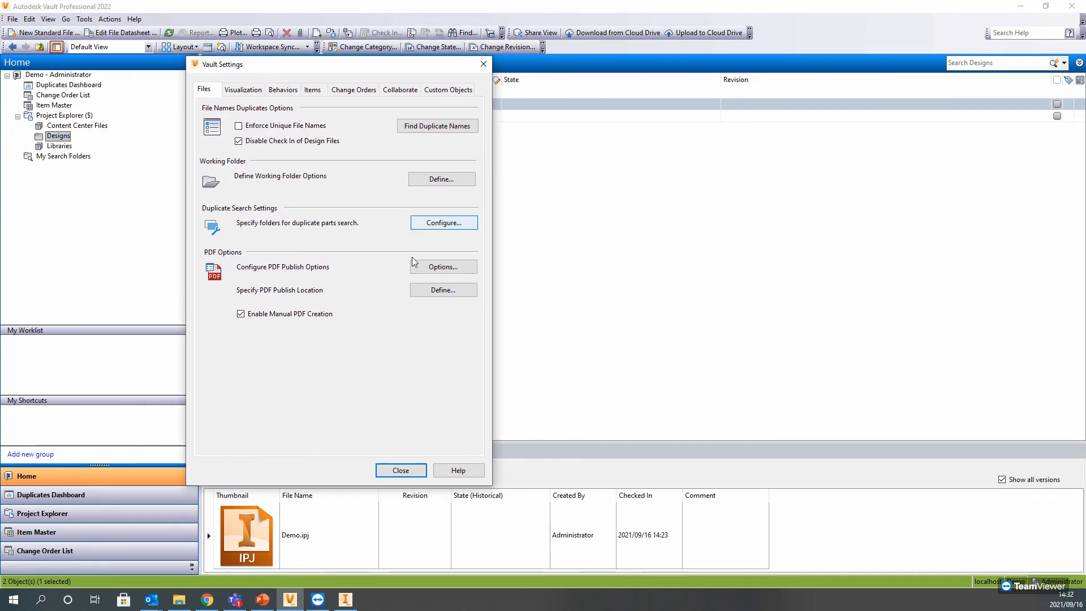
click(456, 180)
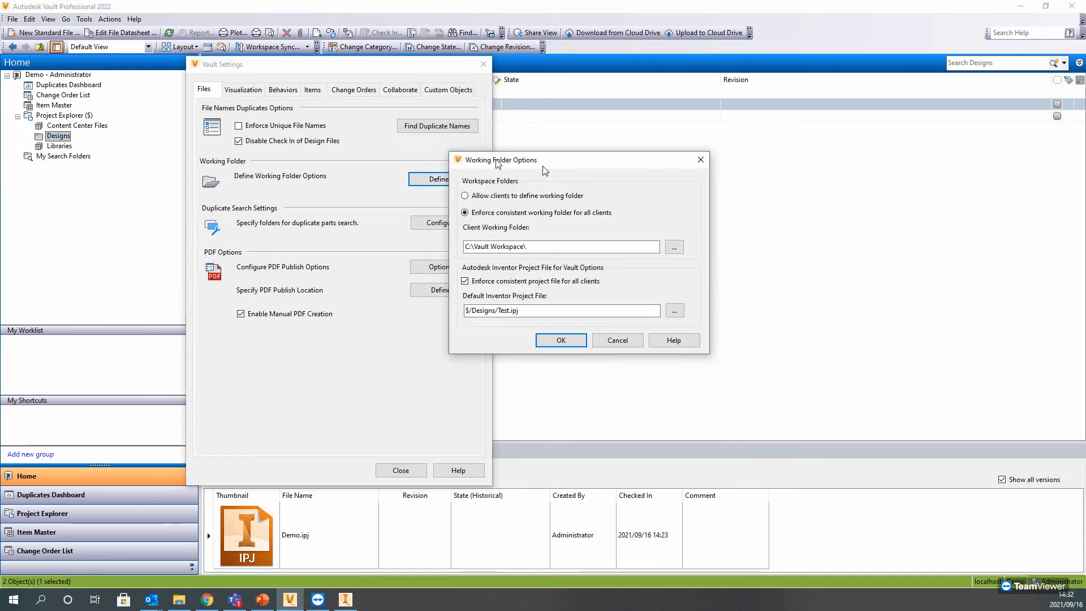
drag(410, 139, 520, 130)
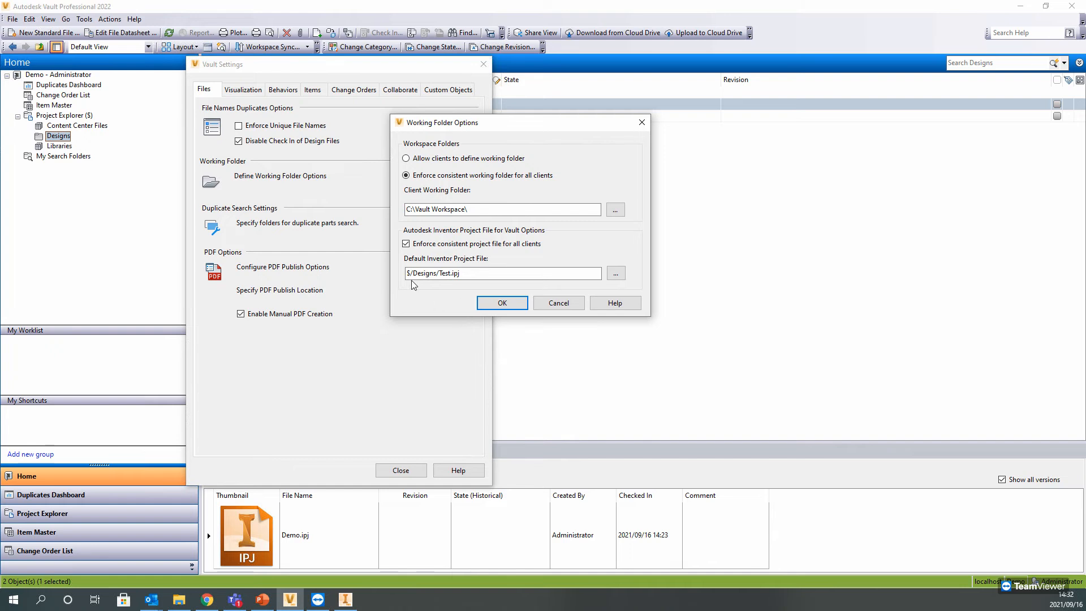
Step: Set the default Inventor project file to $/Designs/Demo.ipj, enforced for all clients, keep C:\Vault Workspace\ as working folder, and close the vault settings
click(406, 244)
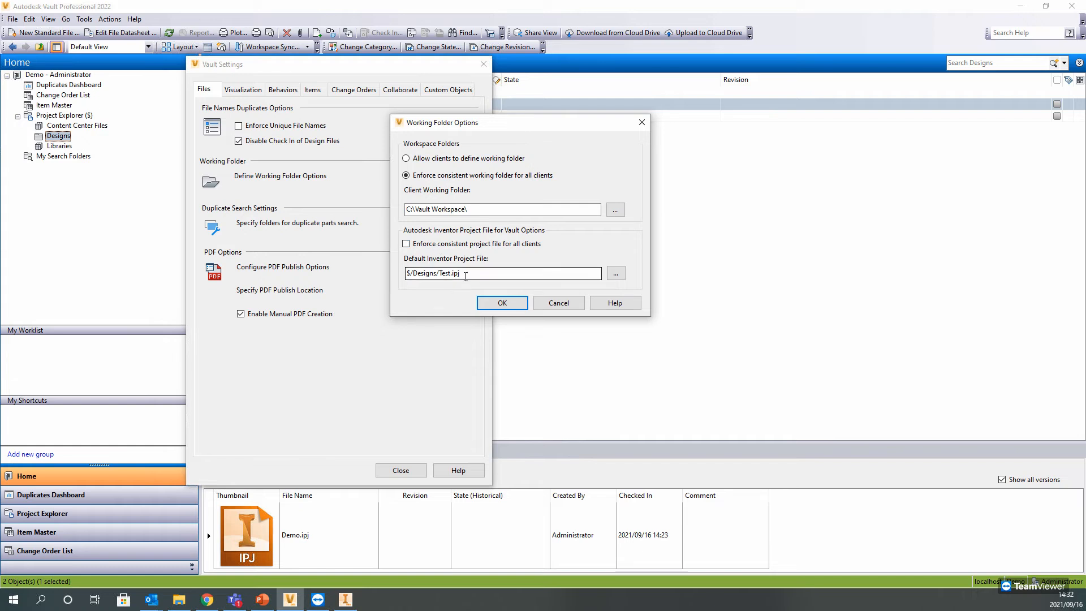
click(614, 274)
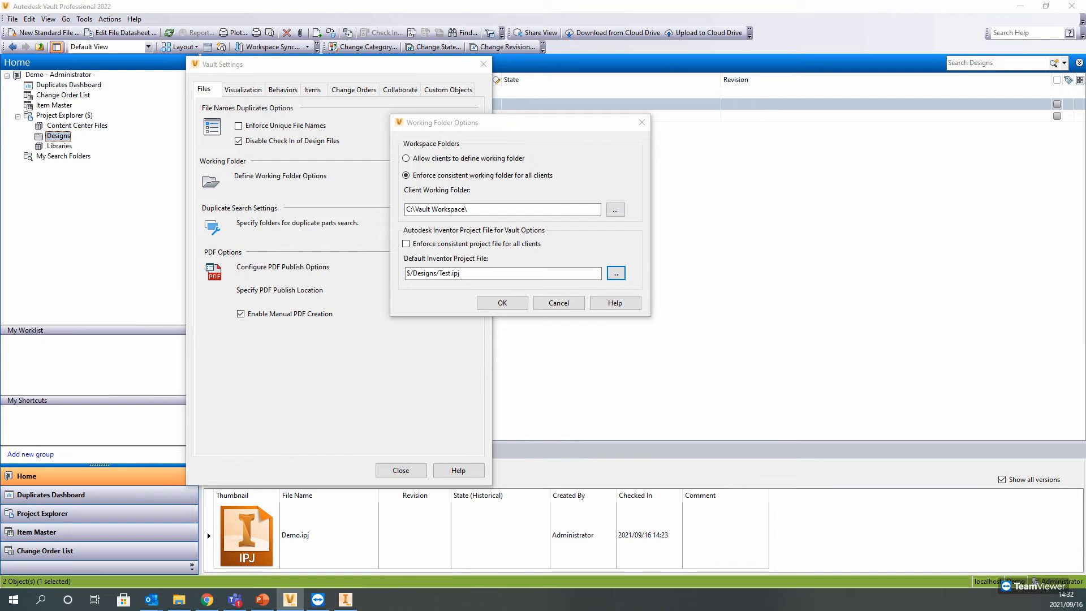
drag(707, 114, 367, 94)
double_click(339, 183)
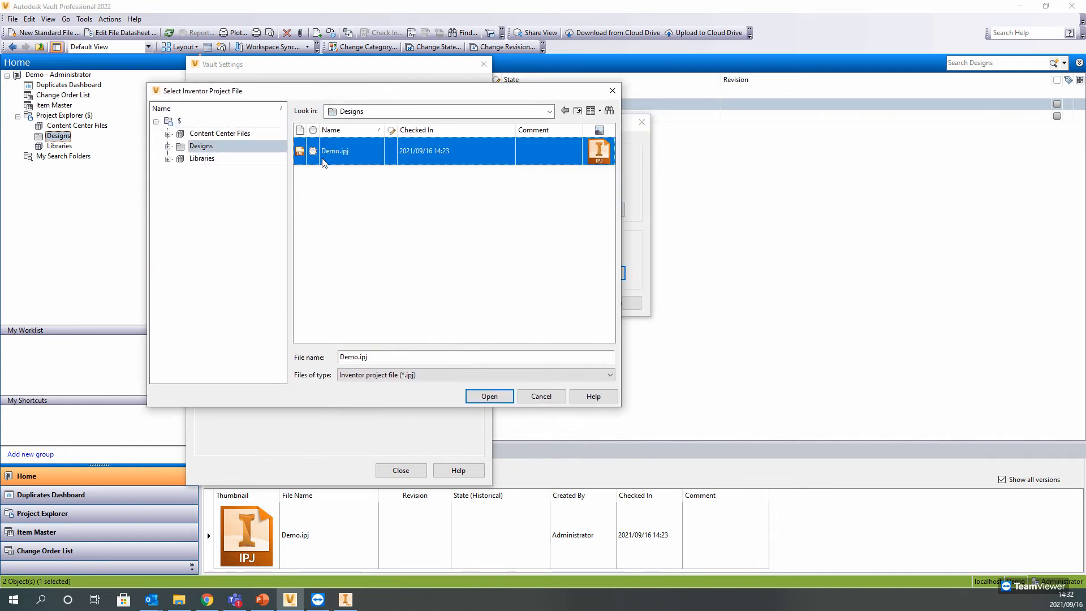
double_click(348, 152)
click(406, 244)
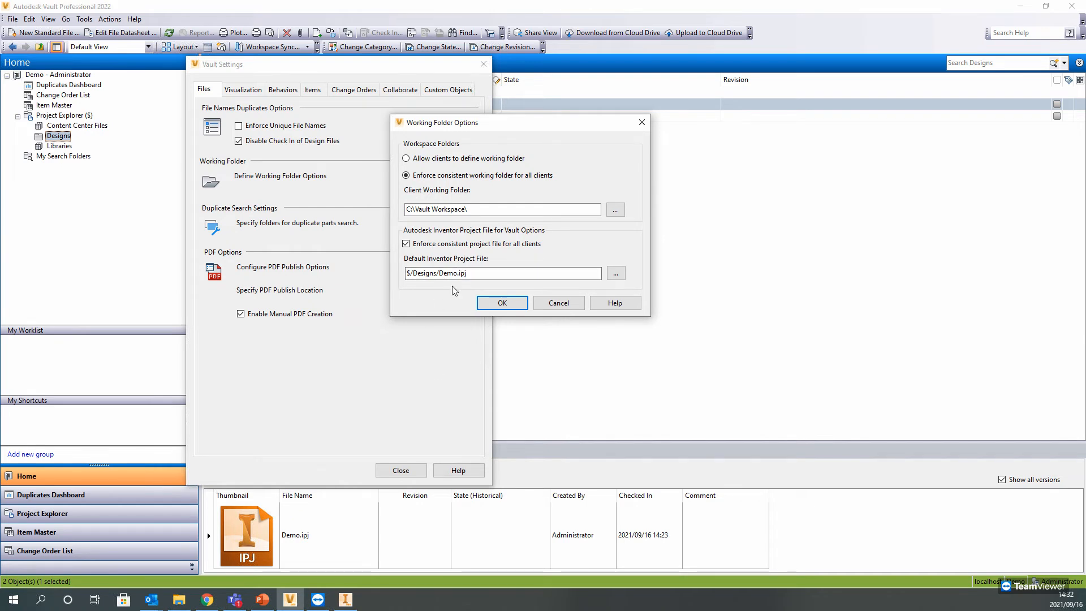
click(477, 210)
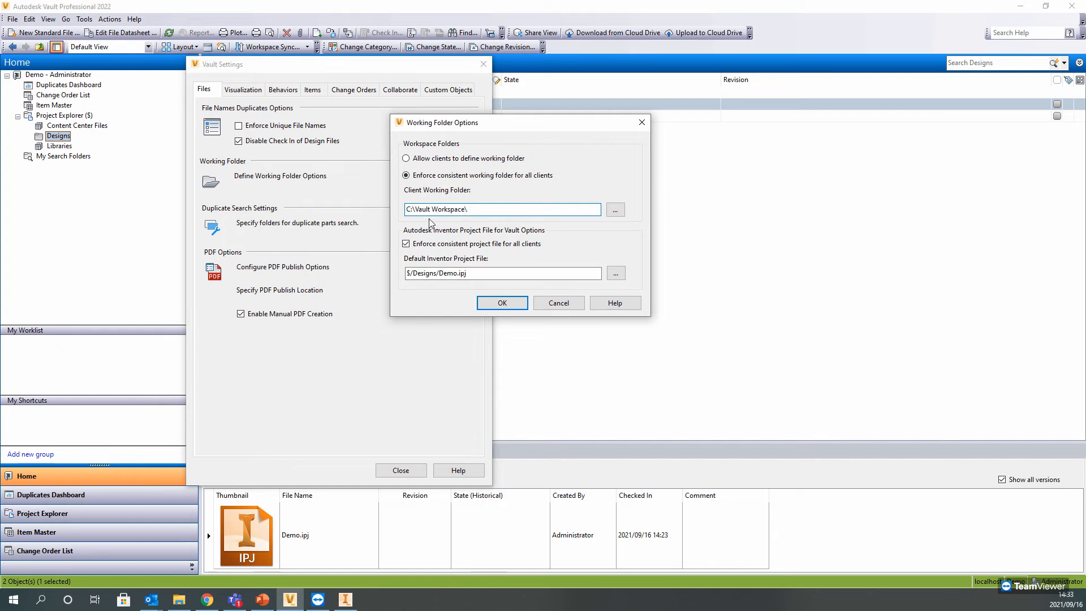
drag(407, 210, 468, 210)
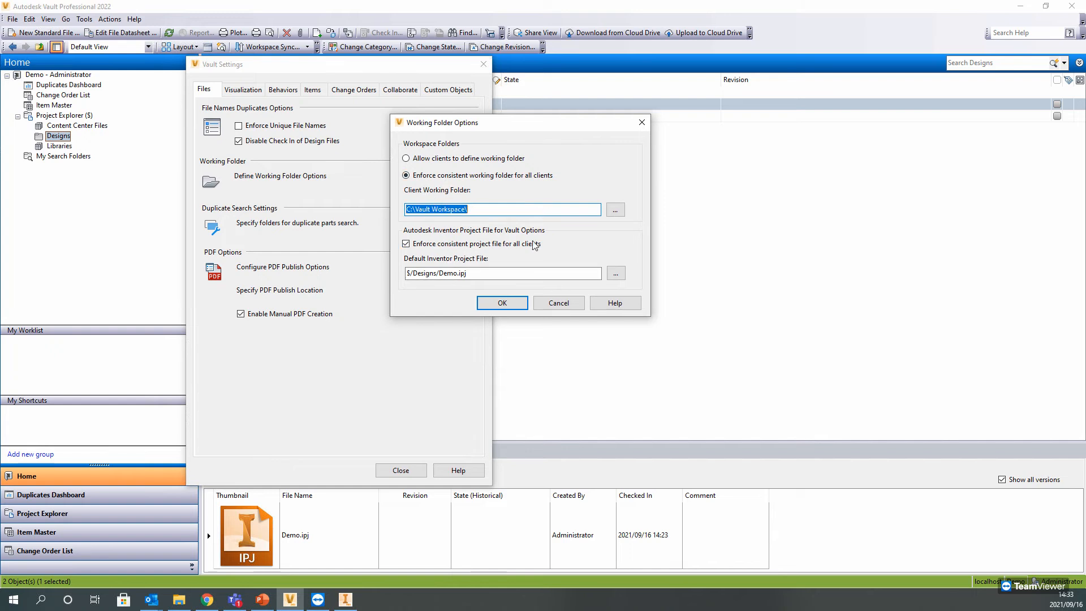
click(500, 304)
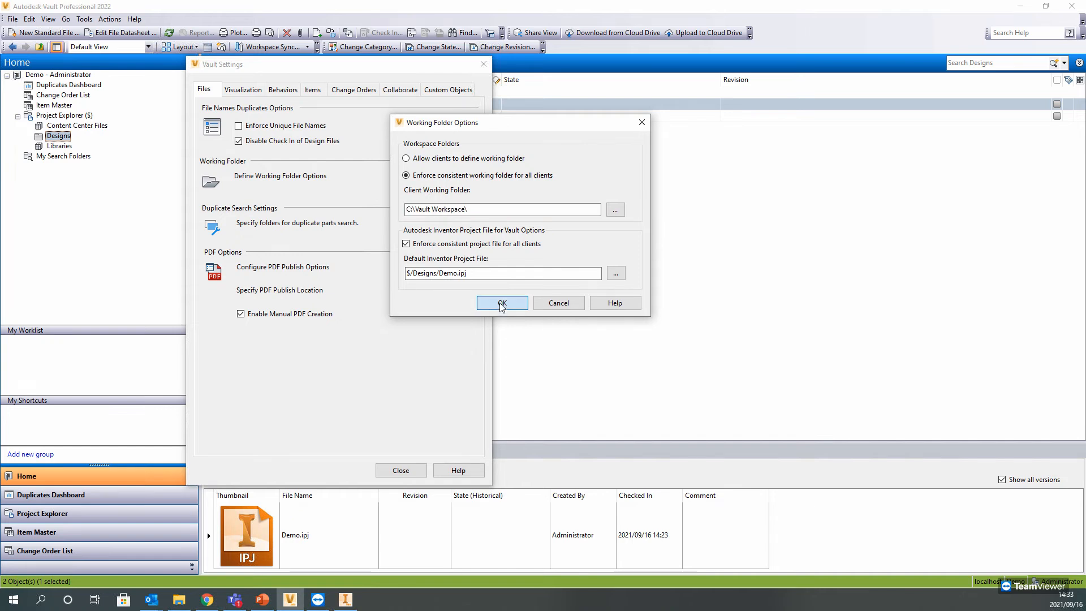
click(400, 469)
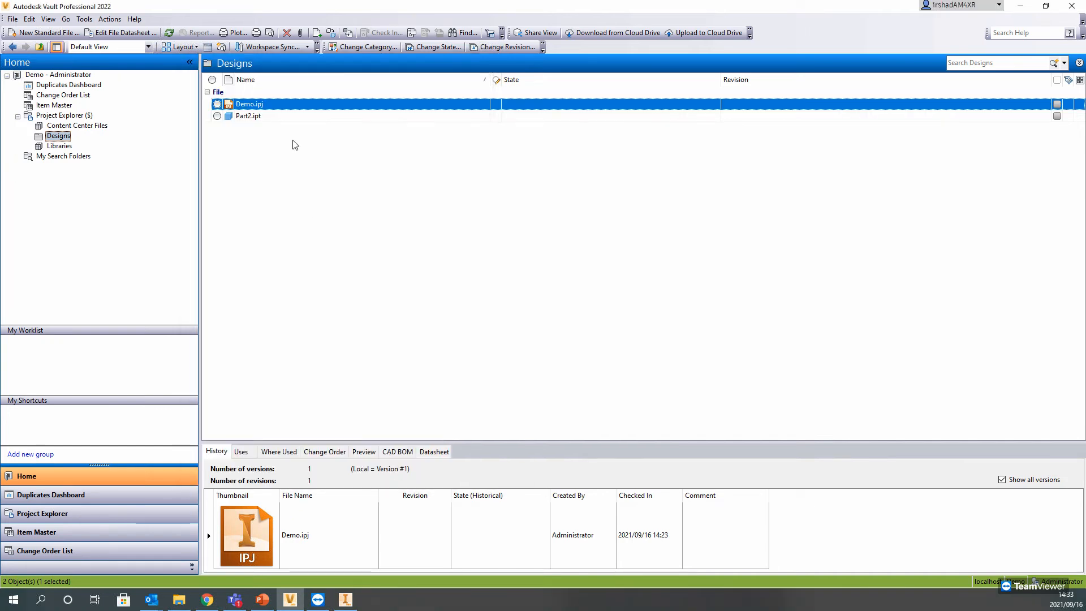
Step: Get Demo.ipj from the vault's Designs folder into the local working folder
right_click(258, 109)
click(281, 229)
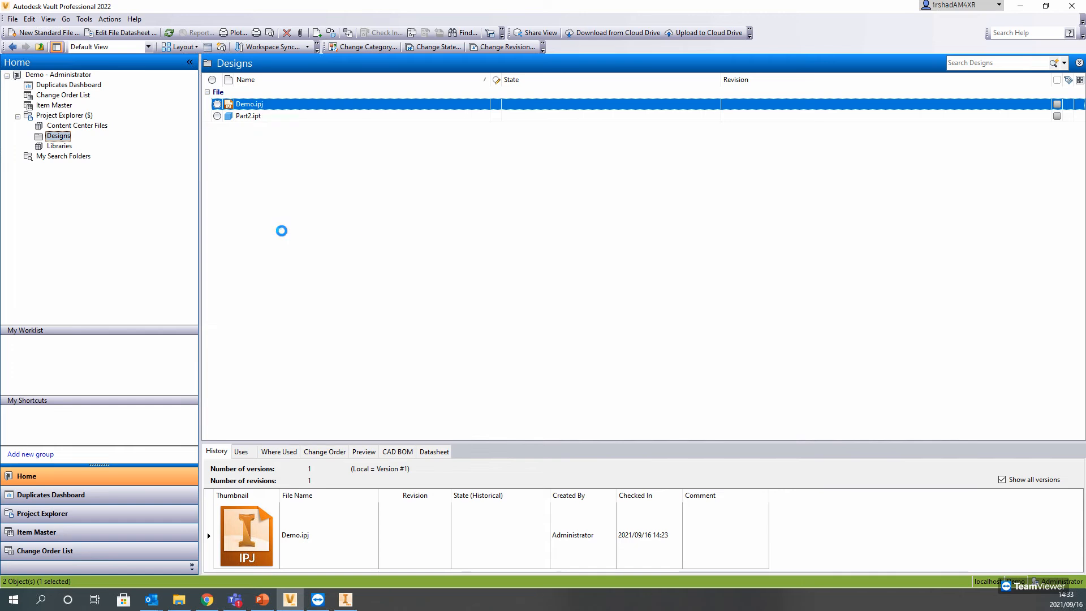
click(579, 229)
click(572, 235)
click(580, 245)
Step: Open the working folder for Designs in File Explorer, check the local Demo project file, and close the folder window
right_click(66, 137)
click(133, 305)
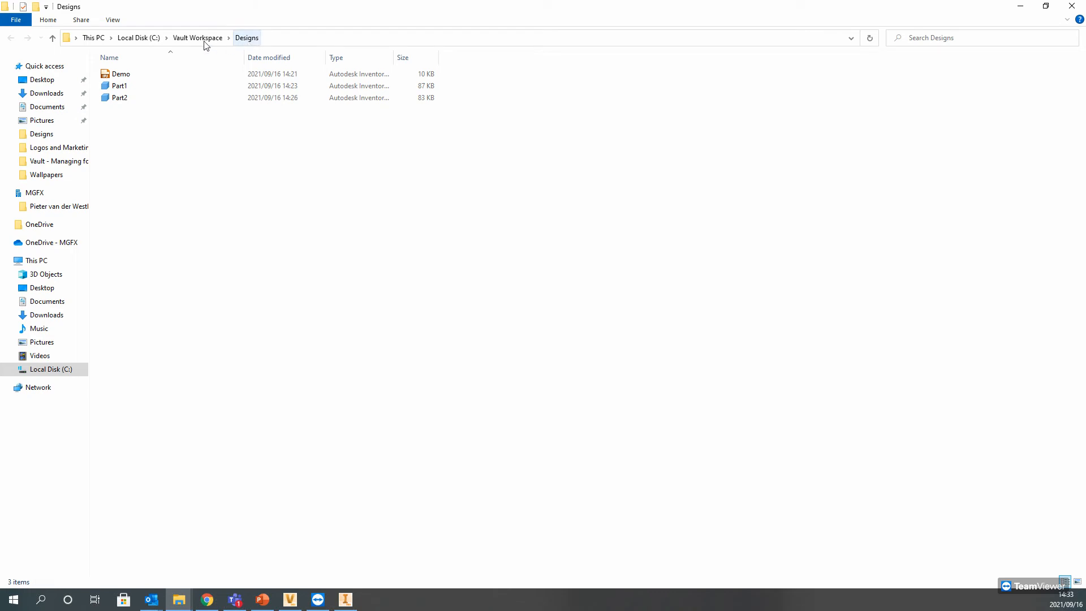
click(135, 77)
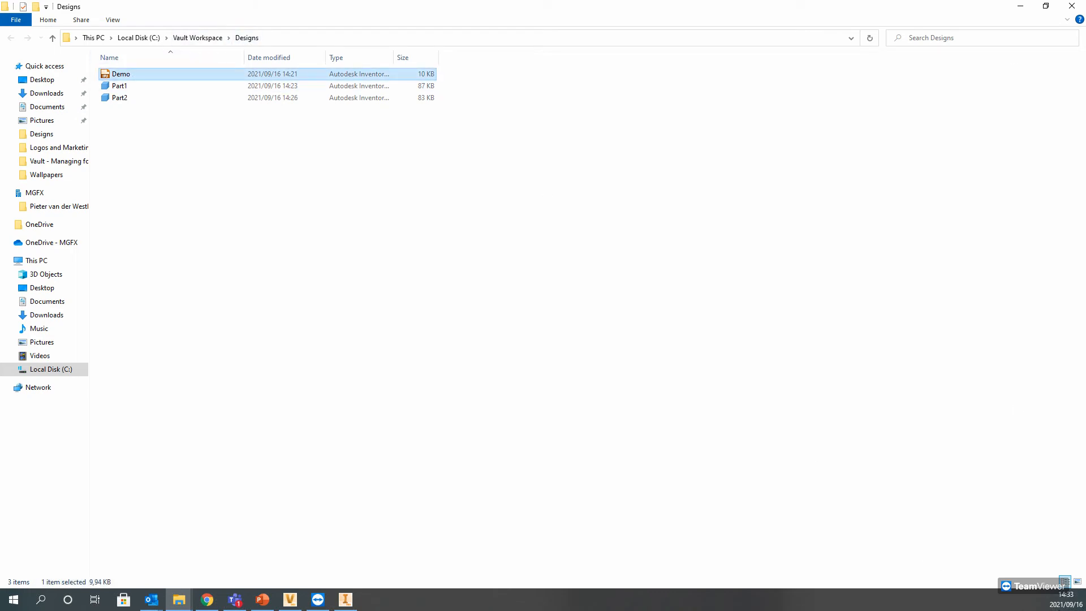
click(1071, 6)
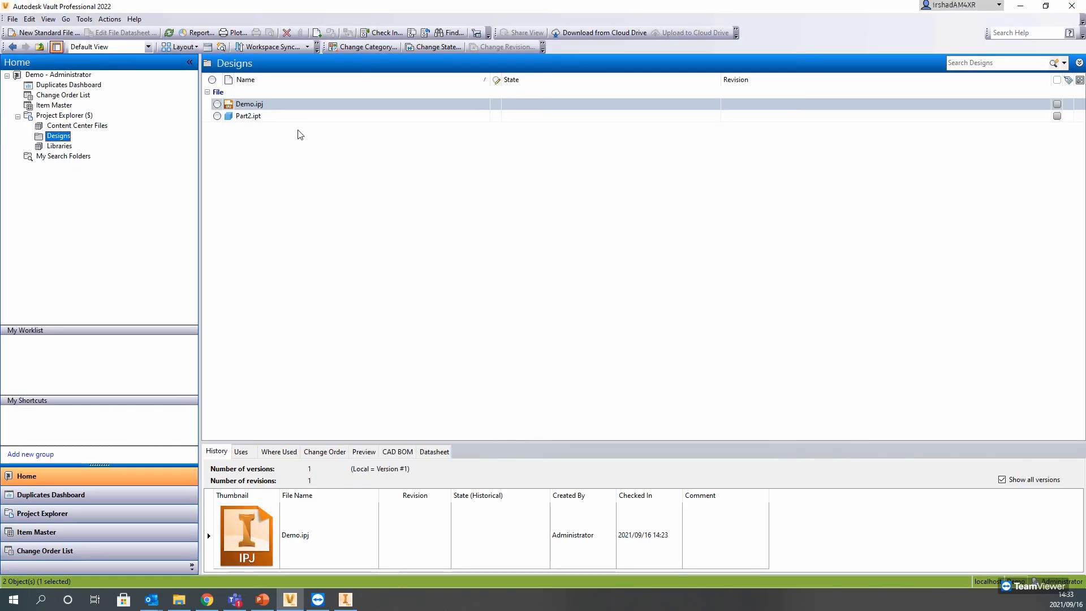
Step: Switch to Inventor, make Demo the active project, and check it in the project manager
right_click(259, 106)
click(506, 436)
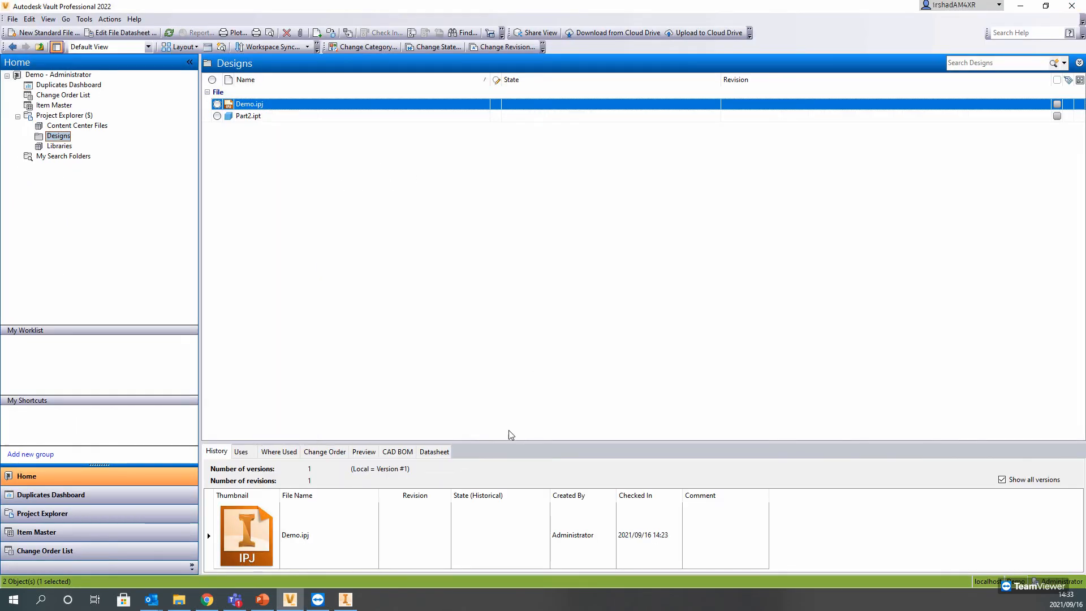
click(345, 599)
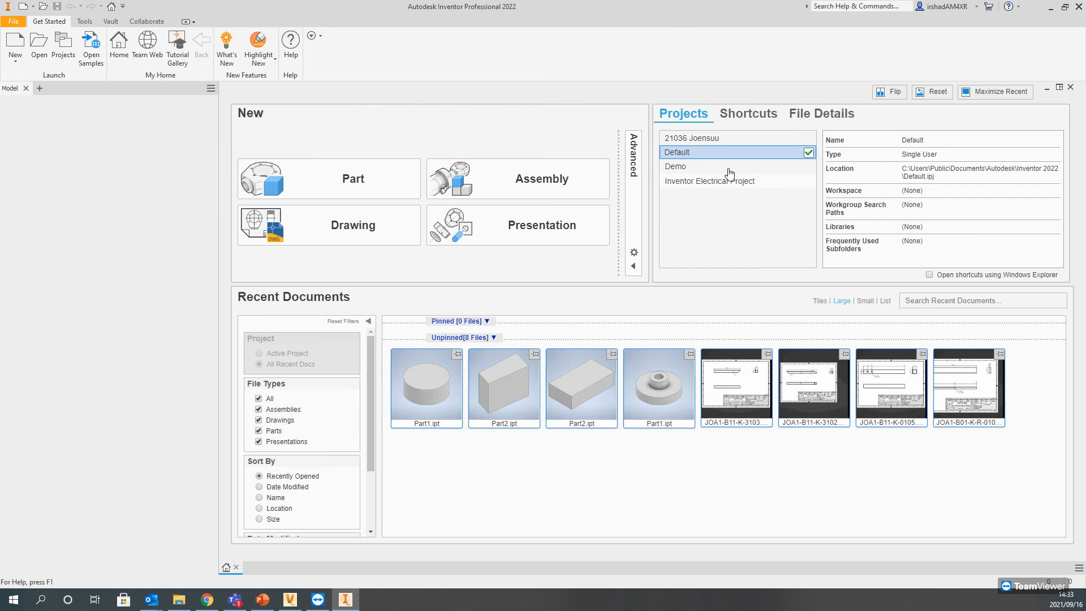
click(728, 171)
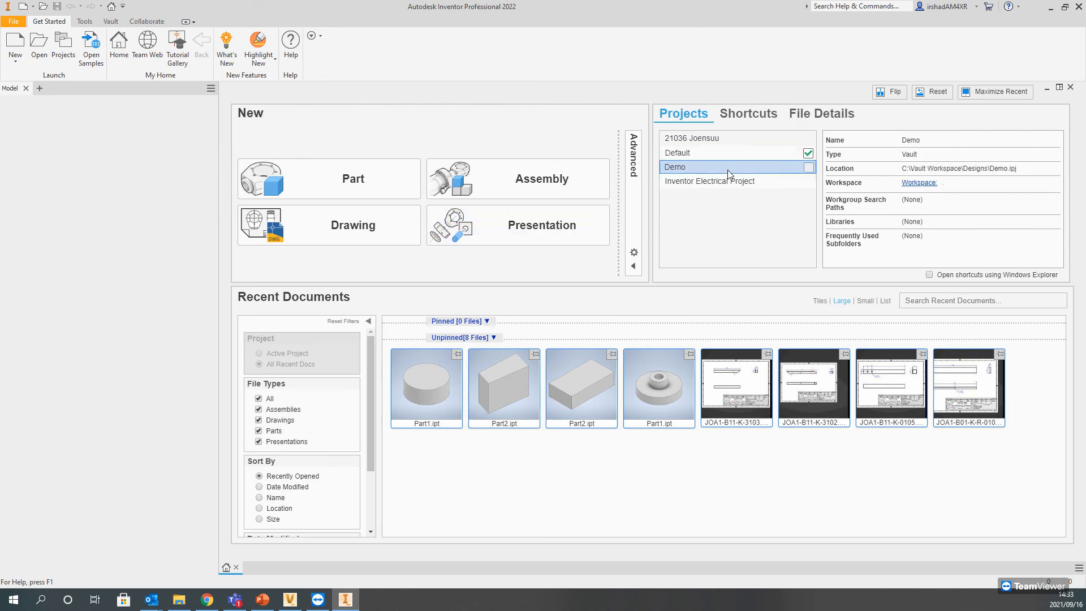
click(807, 169)
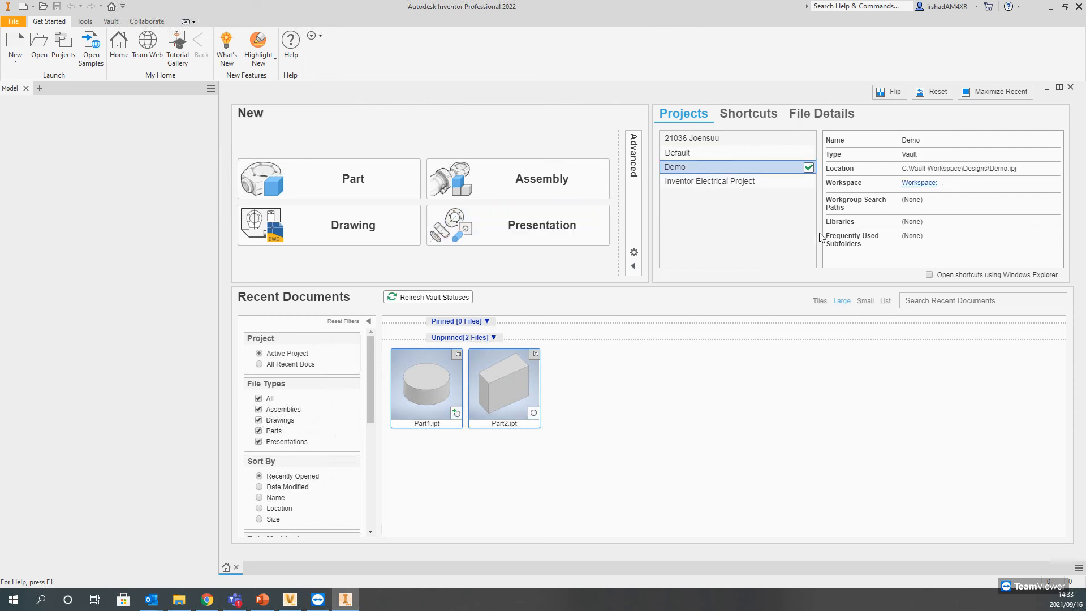
click(63, 48)
click(253, 299)
click(604, 510)
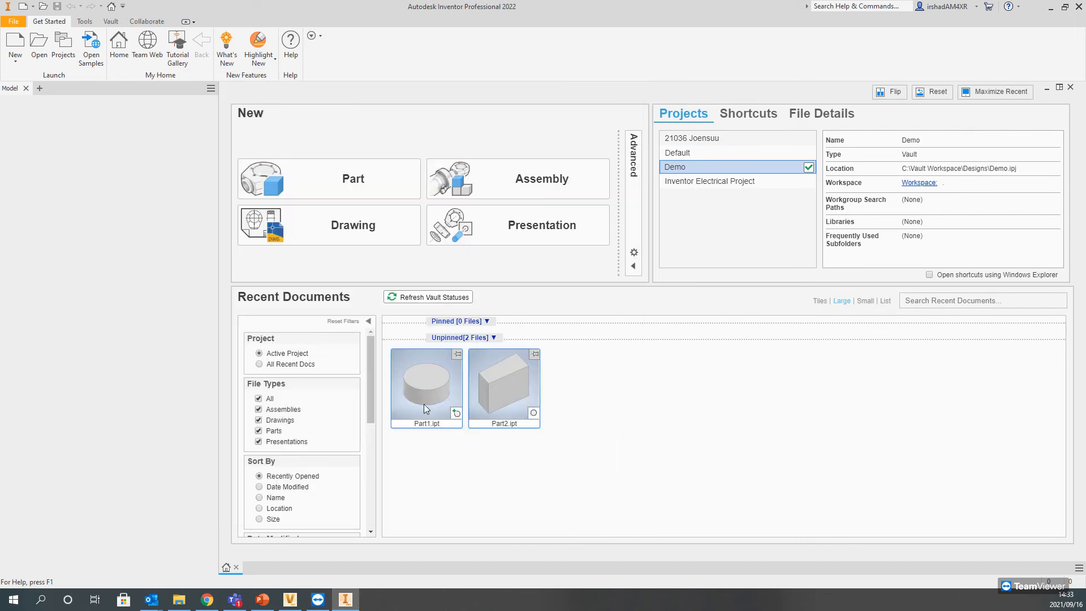
Step: Make Default the active Inventor project, and check out Demo.ipj in Autodesk Vault
double_click(792, 150)
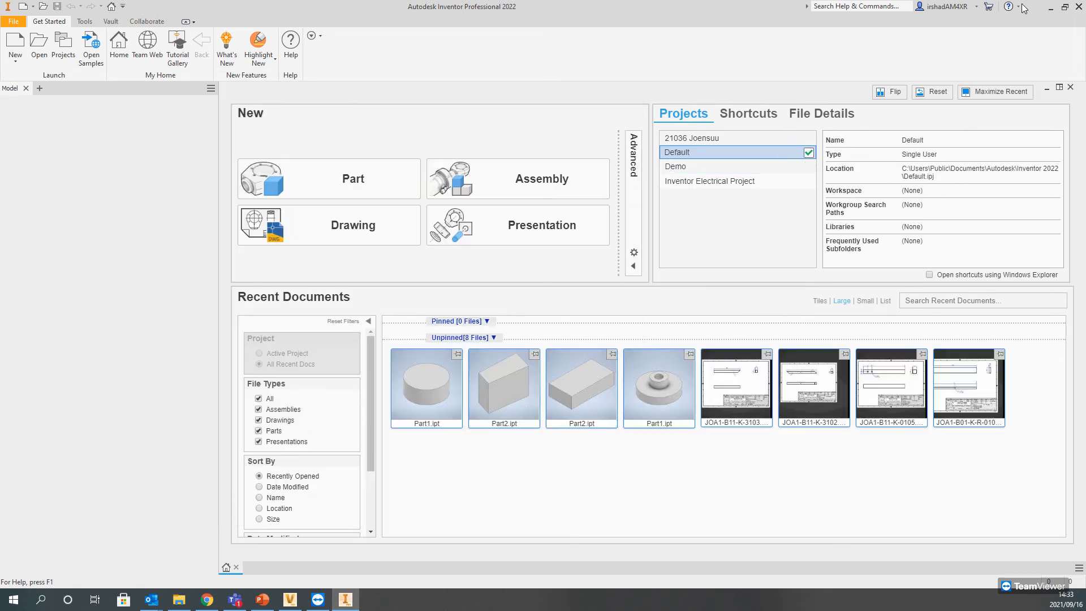
click(1050, 7)
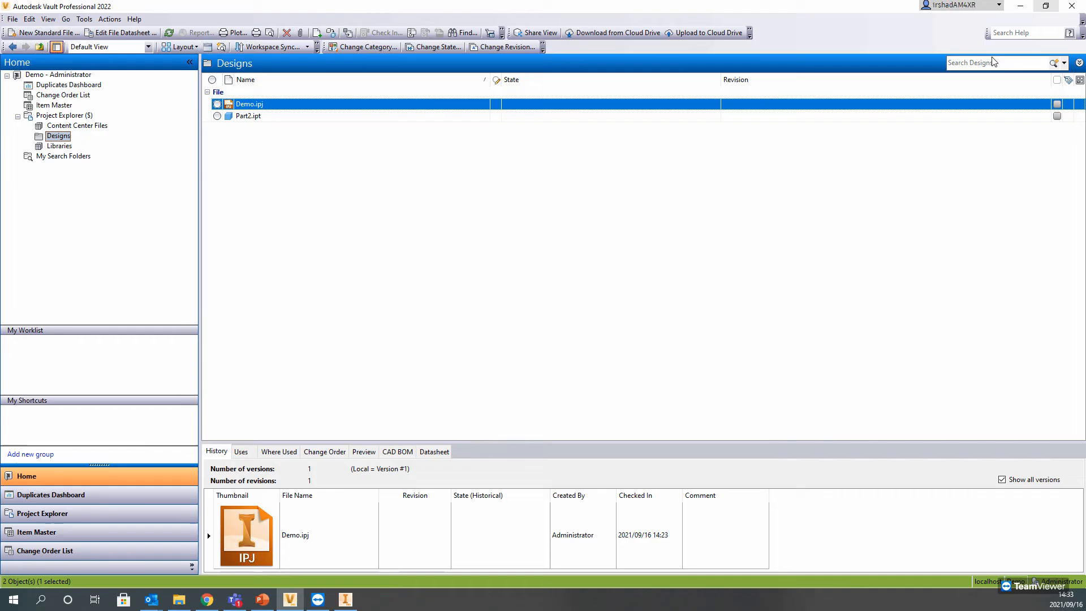
right_click(252, 109)
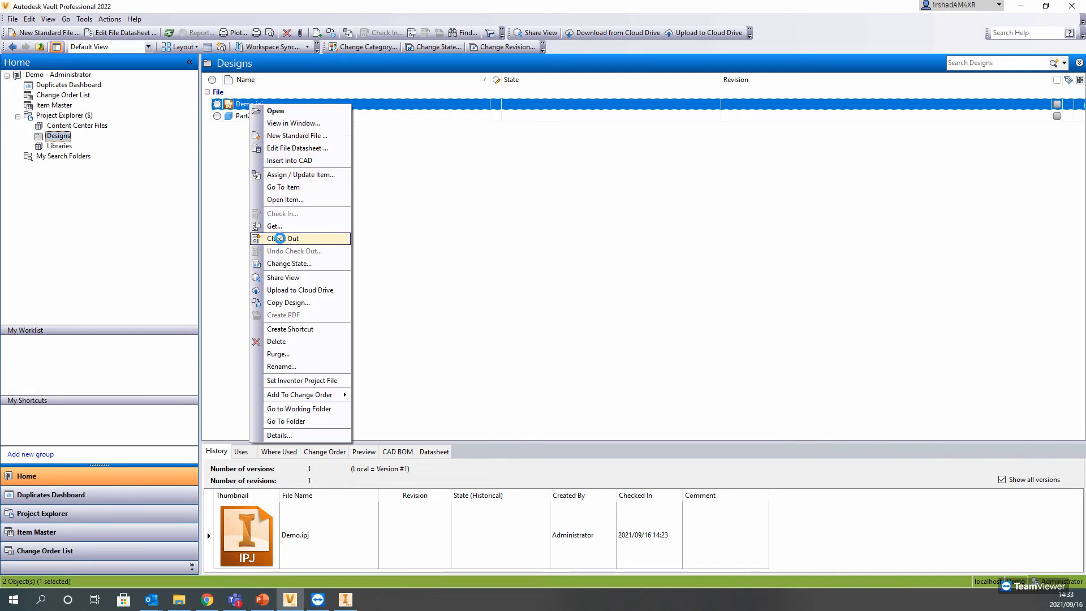
click(283, 238)
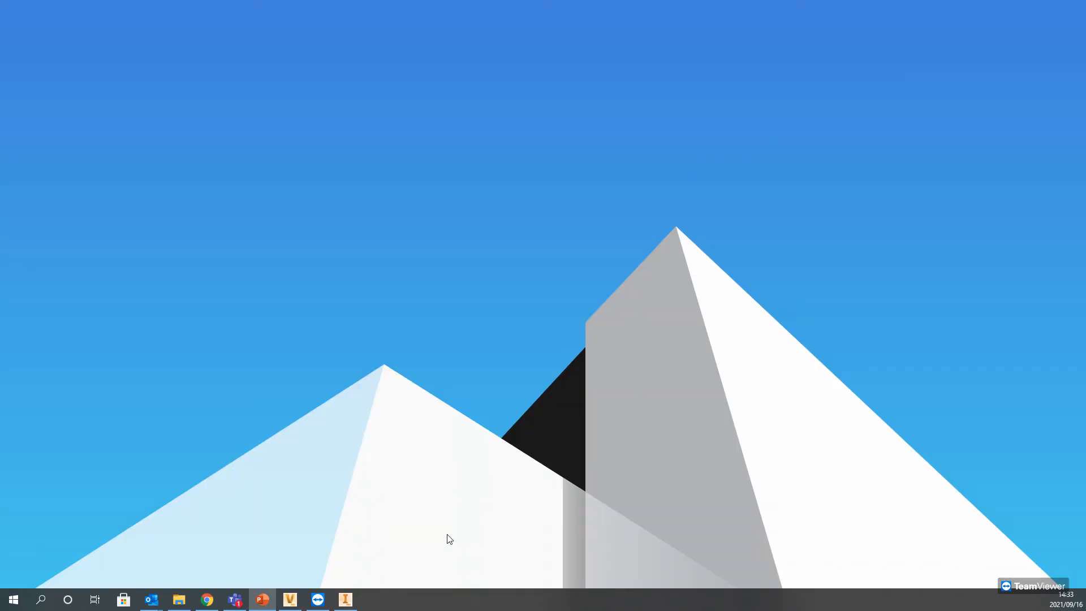
Step: Switch to Inventor, make Demo the active project, and select it in the project manager
click(358, 600)
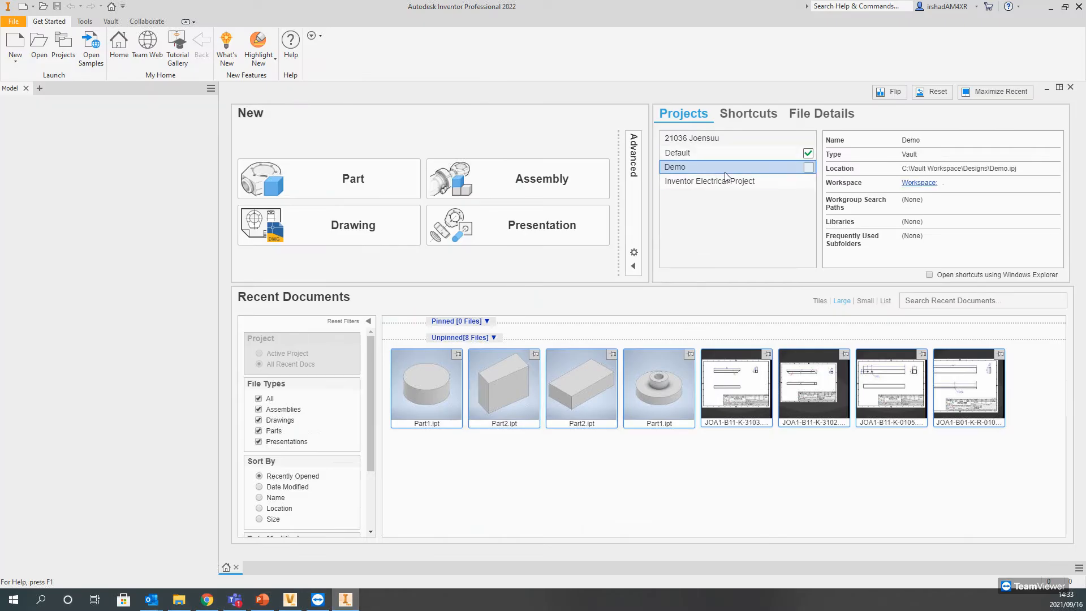
click(63, 45)
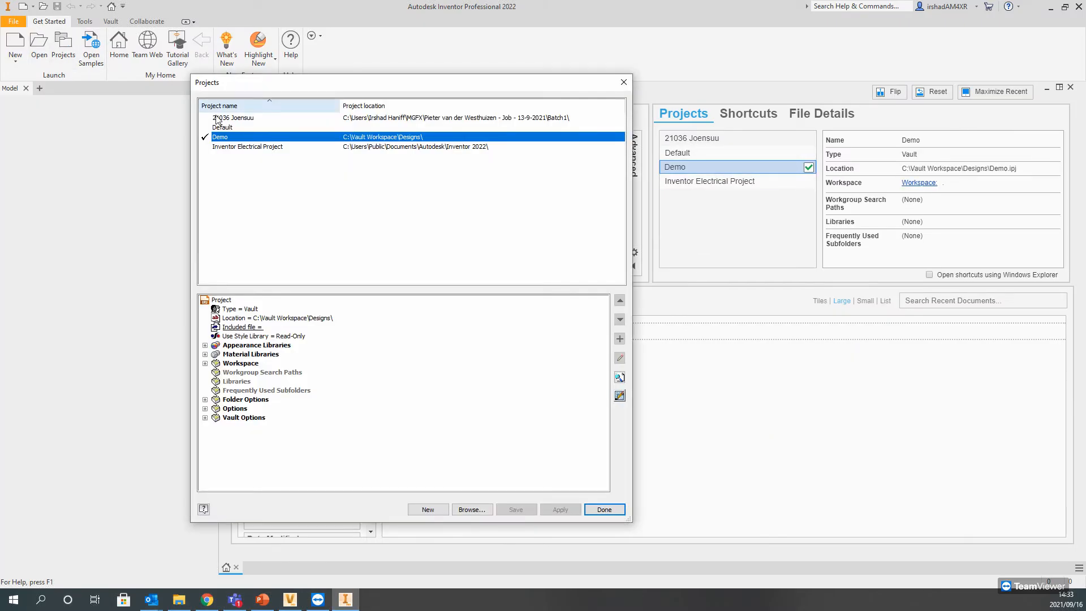
click(227, 126)
click(229, 137)
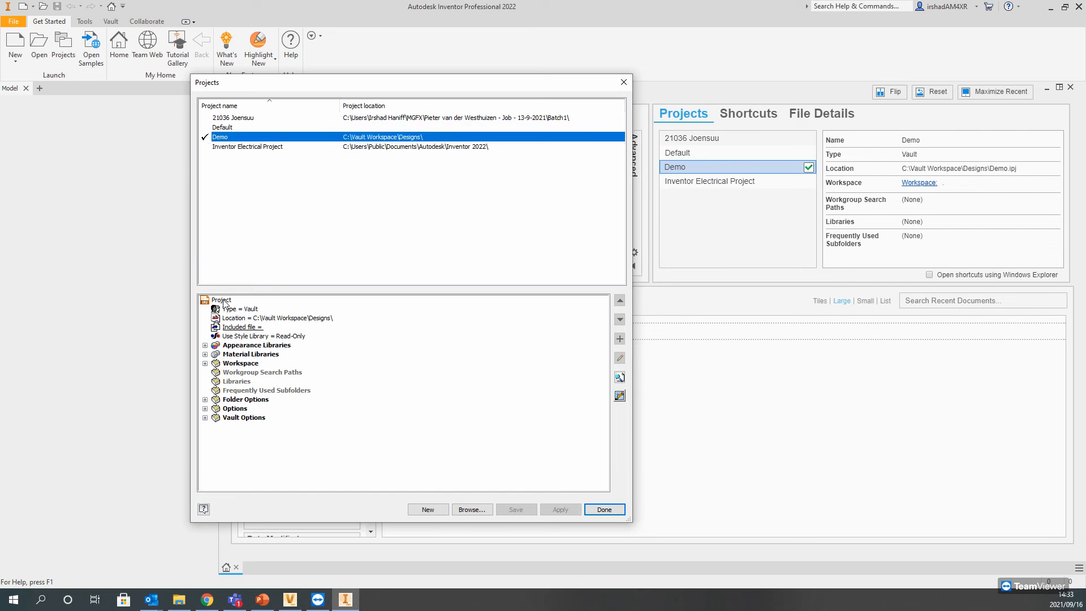
Step: Examine the Demo project's workspace, its folder options including the Content Center Files location, and its general options
click(242, 363)
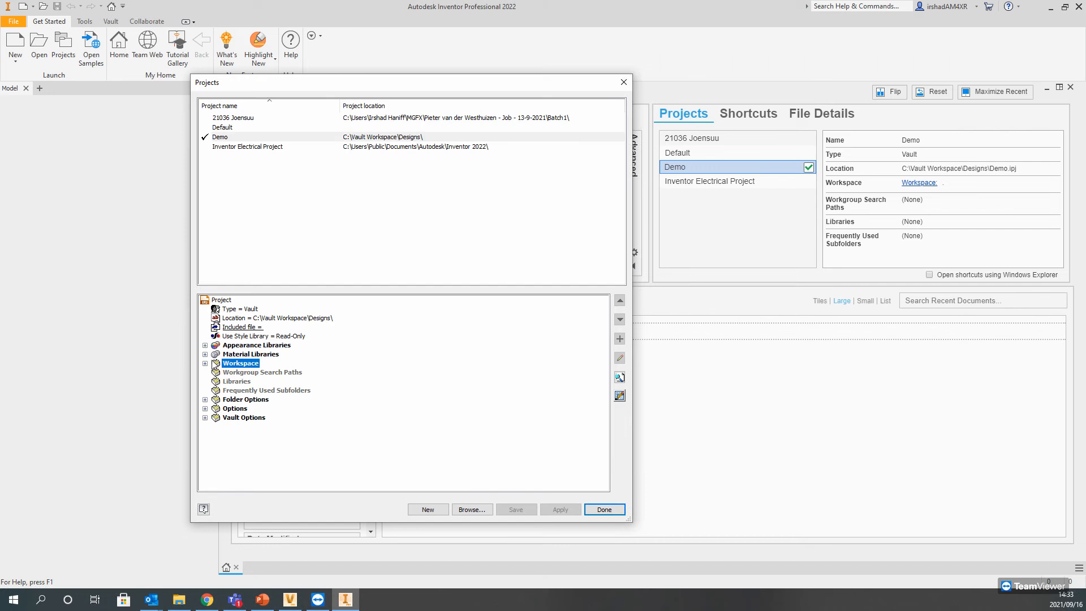
click(205, 363)
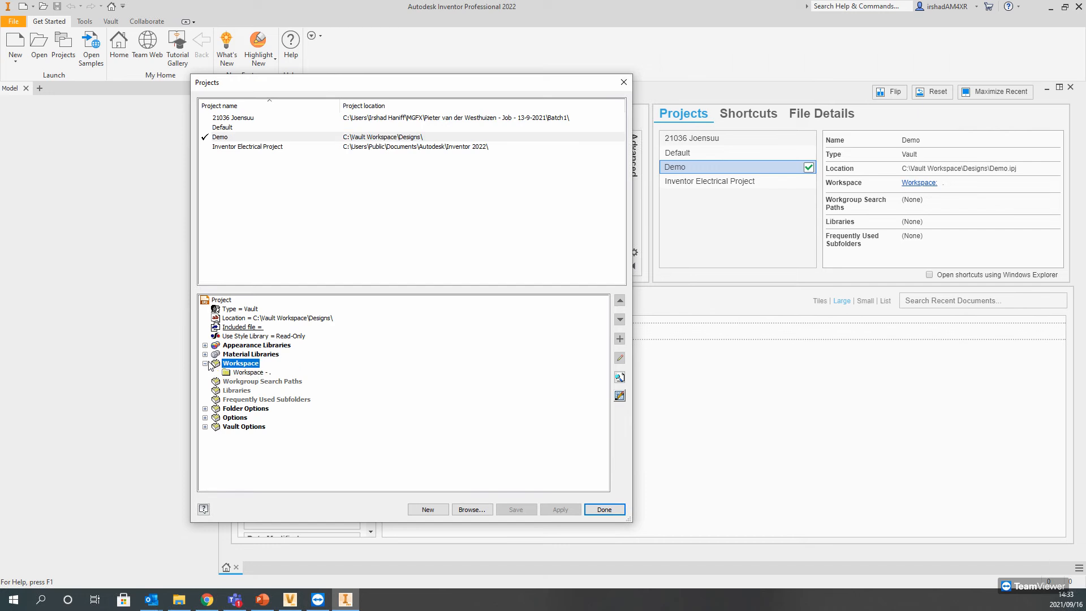
click(205, 408)
click(262, 427)
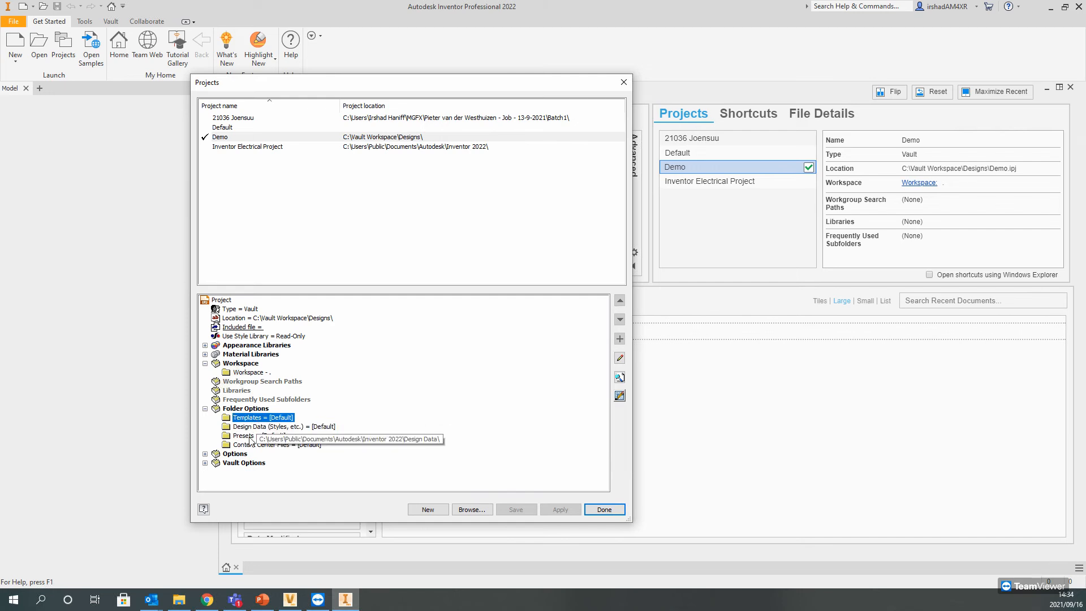
click(270, 445)
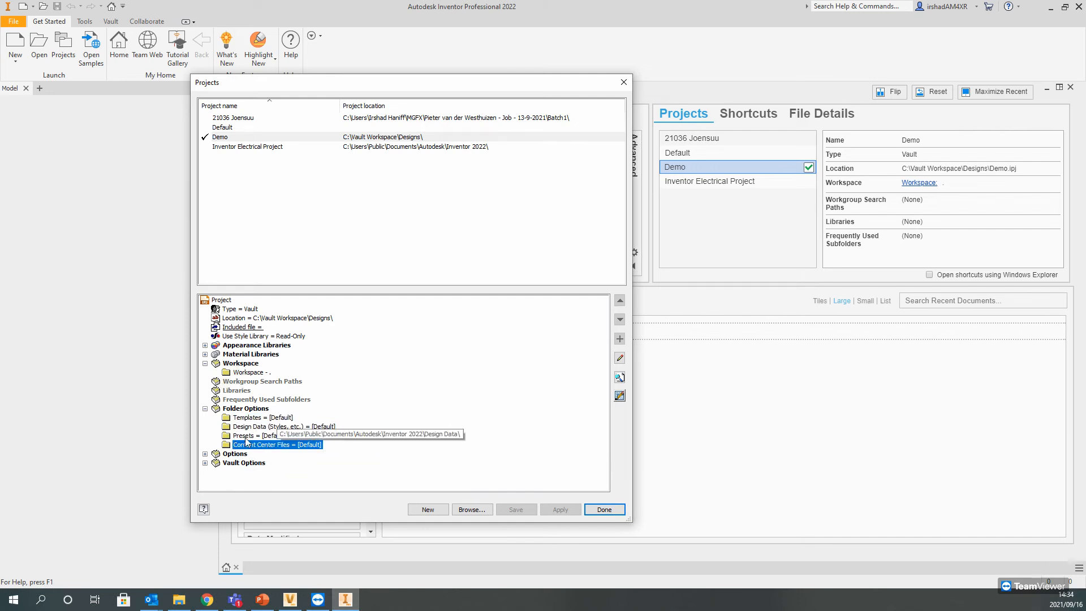
click(206, 454)
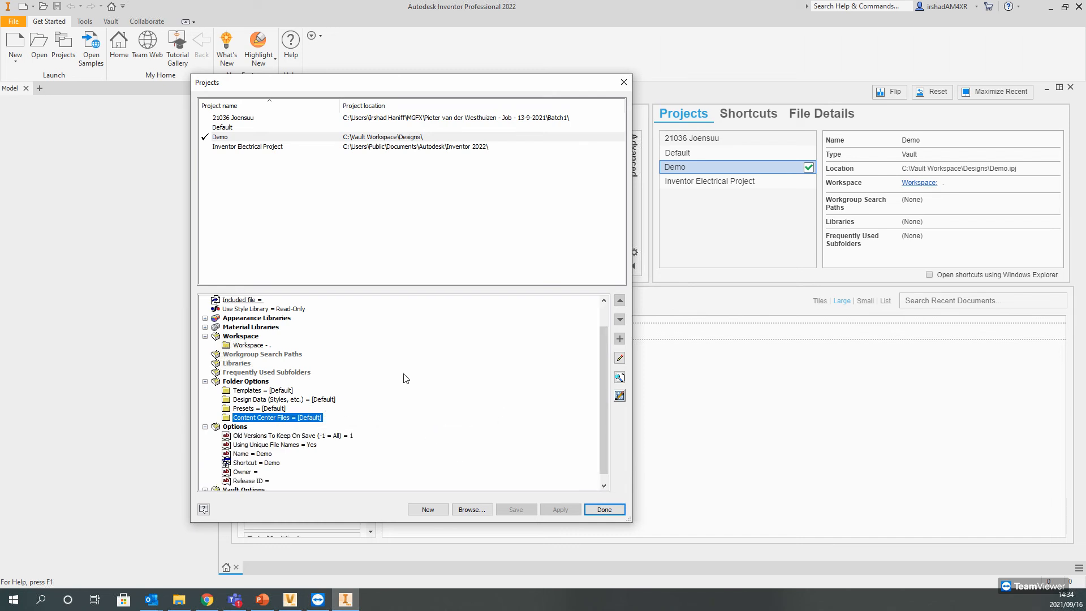
click(256, 601)
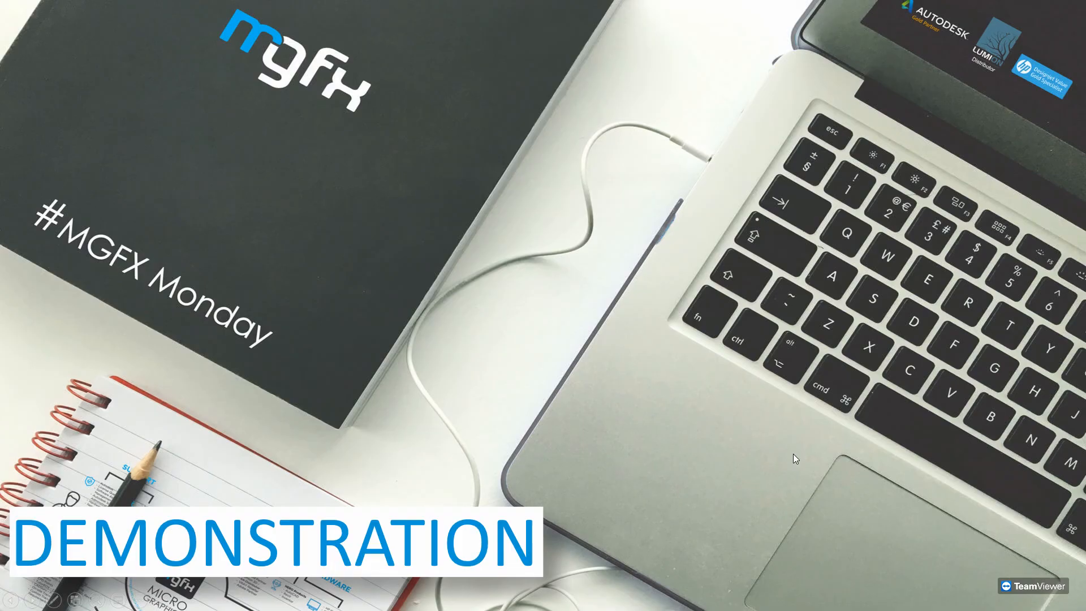
click(681, 438)
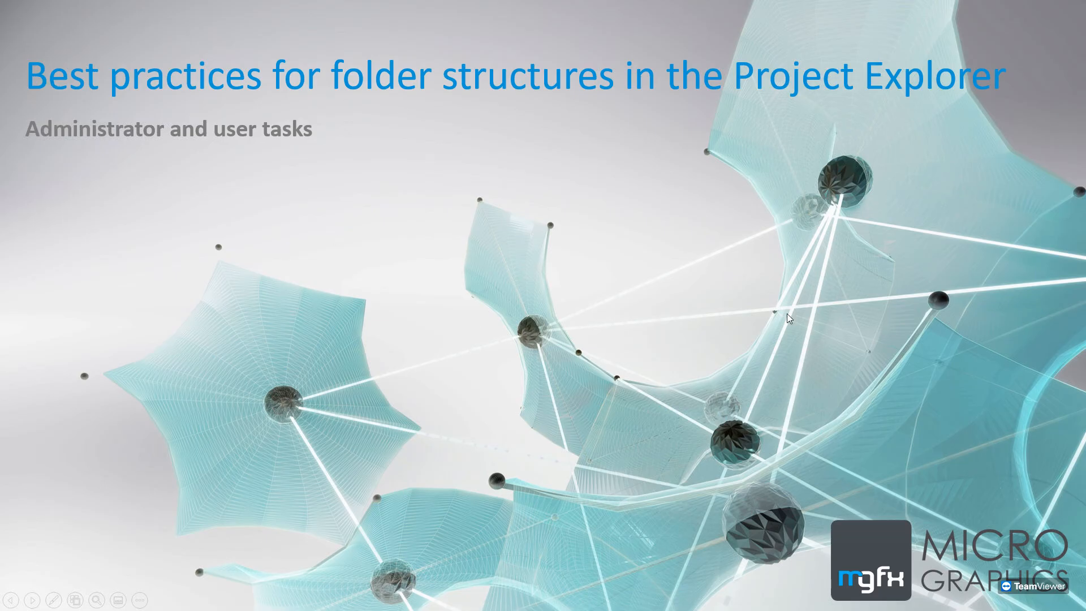
click(789, 318)
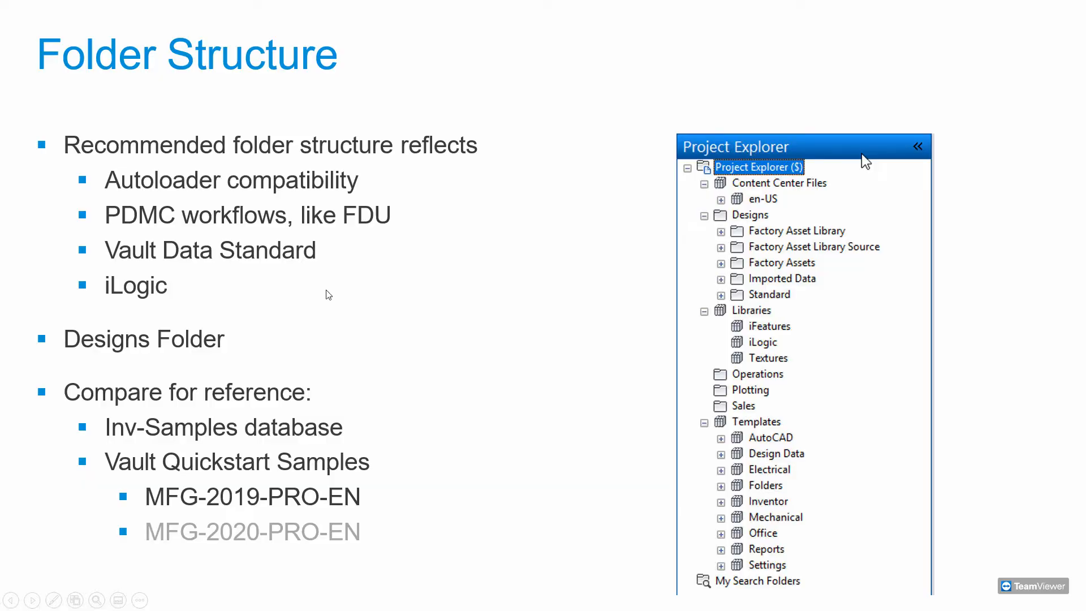
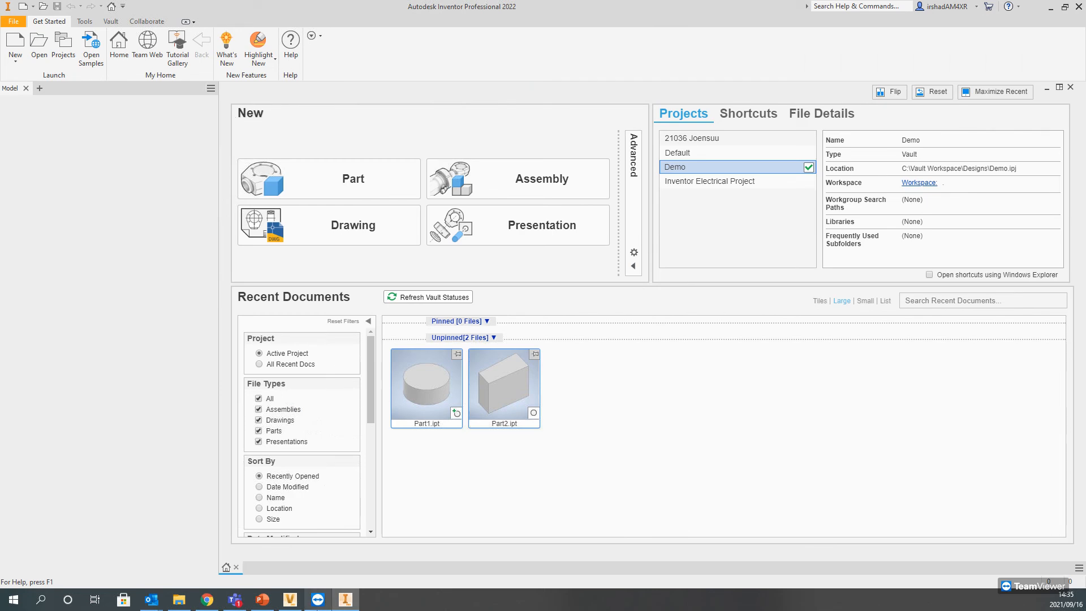
Step: Switch to Autodesk Vault and check in Demo.ipj from the Designs folder
click(289, 599)
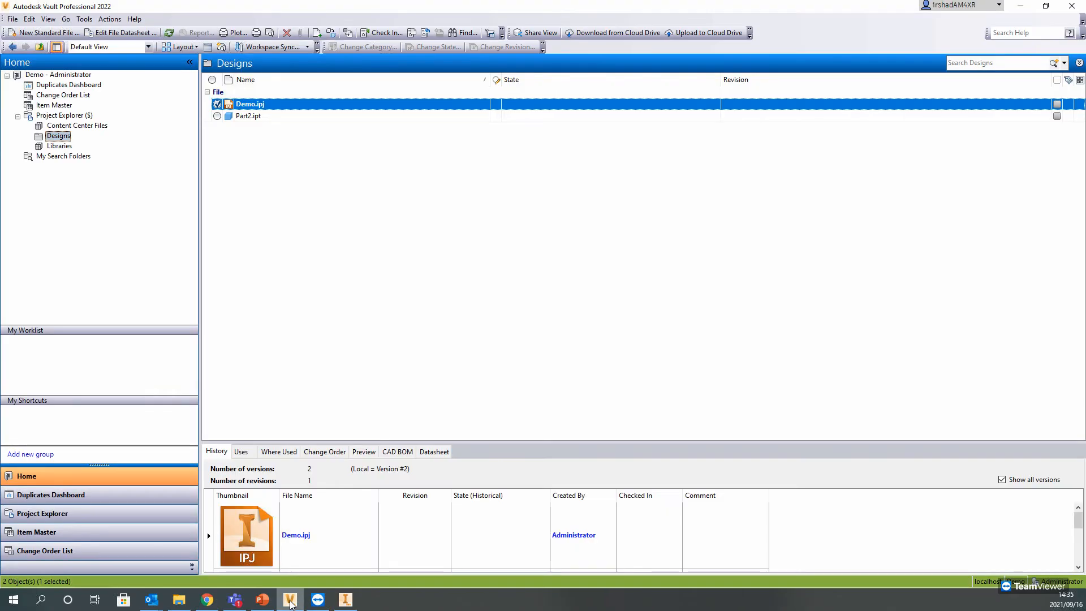
right_click(255, 106)
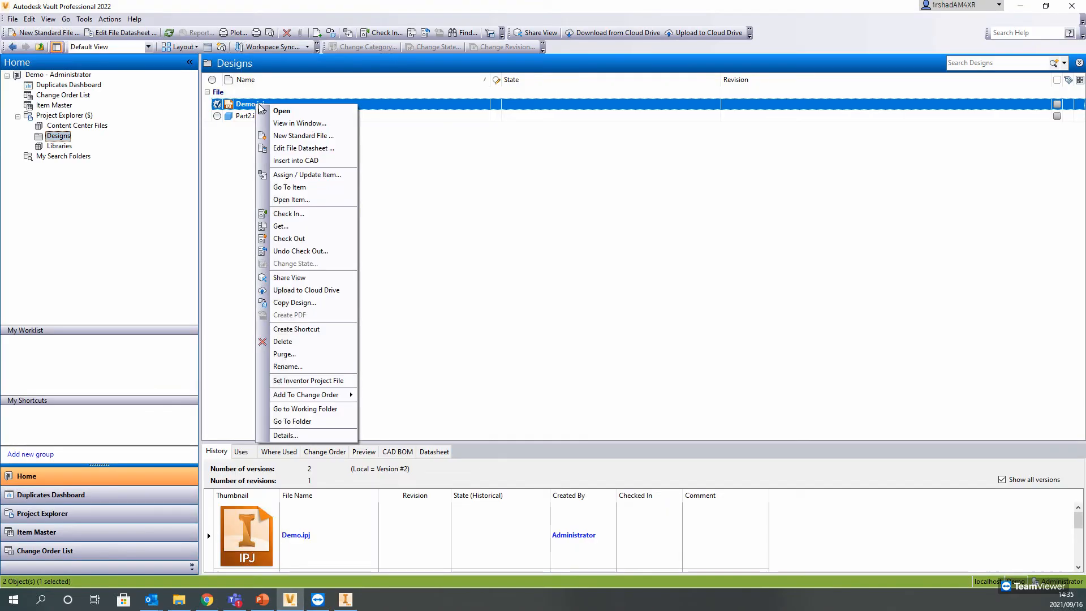
click(287, 216)
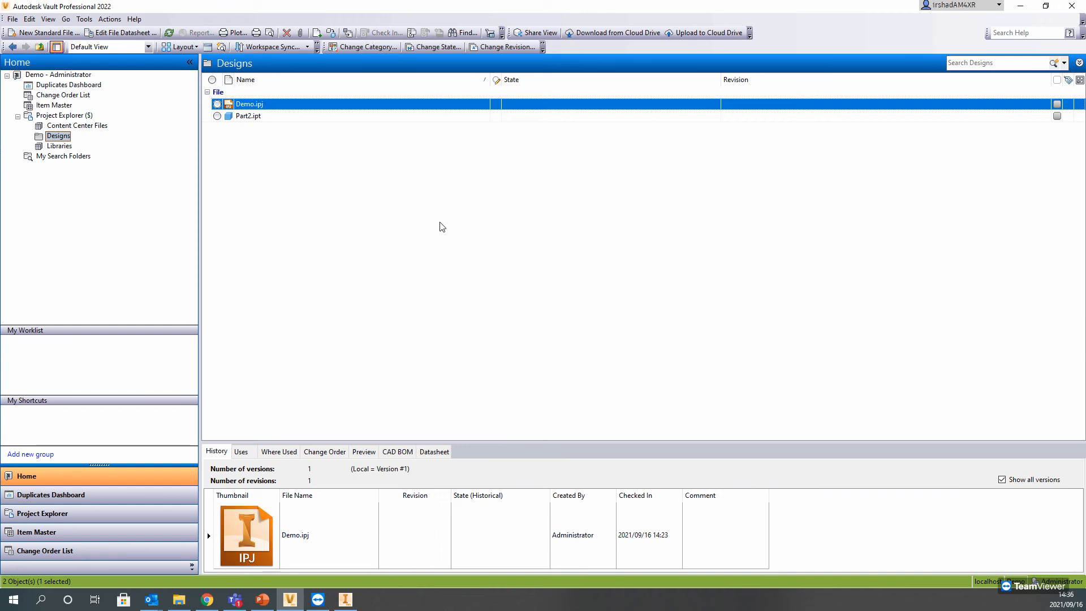
Step: Return to Inventor, open Part2.ipt from the recent documents, and close it again
click(1020, 6)
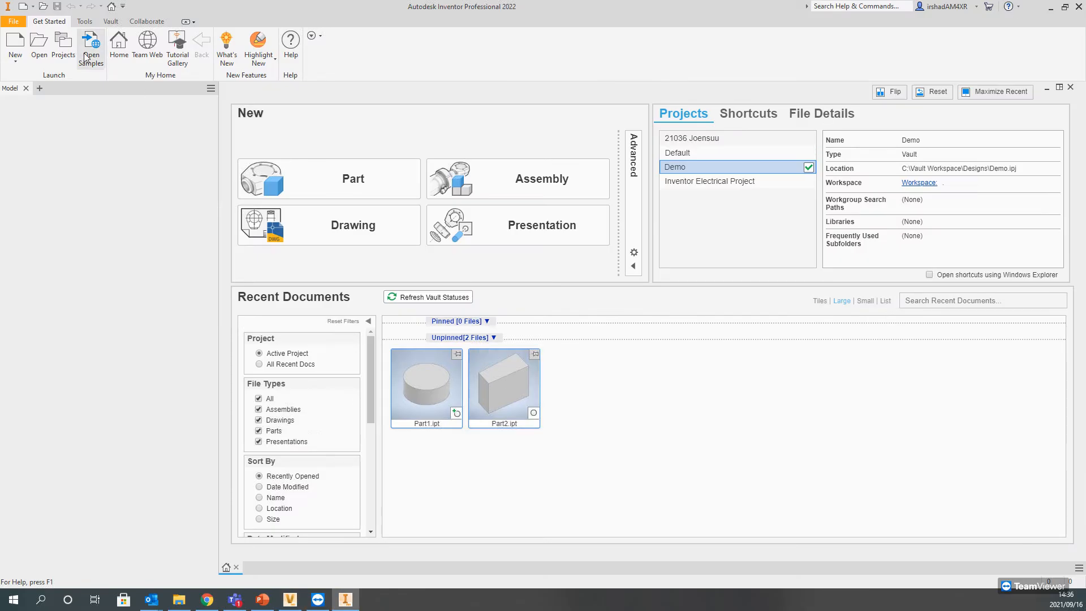
click(505, 382)
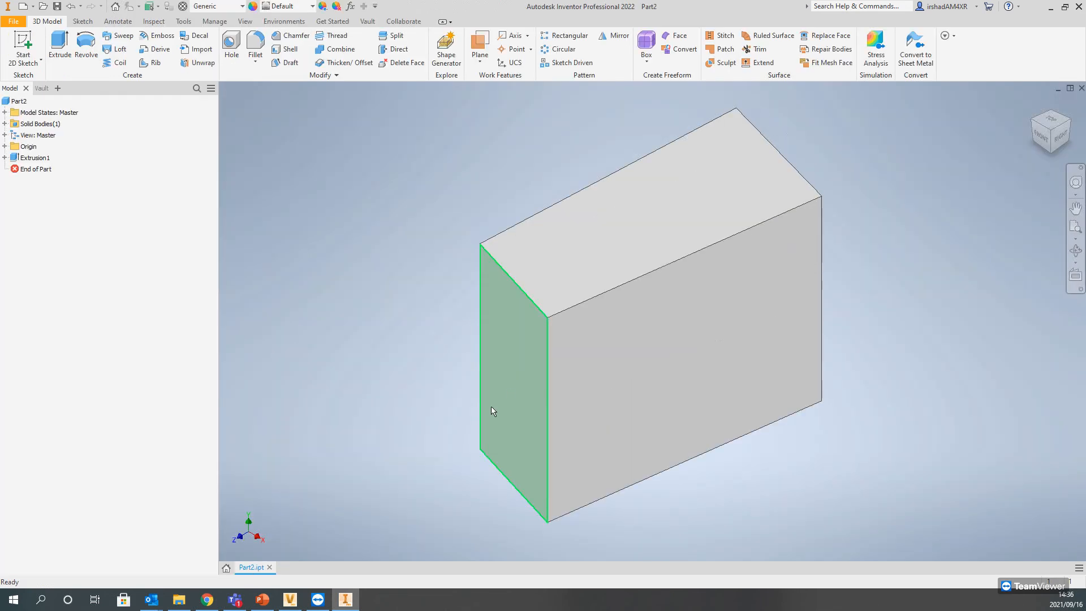
click(269, 568)
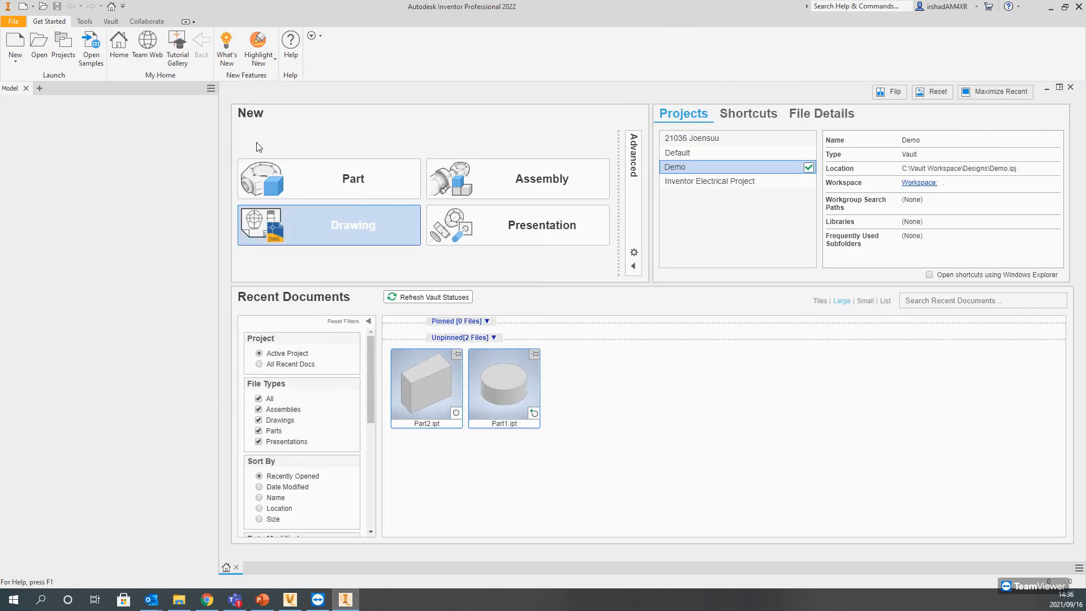
Step: Create a new part from the metric Standard (mm).ipt template
click(16, 44)
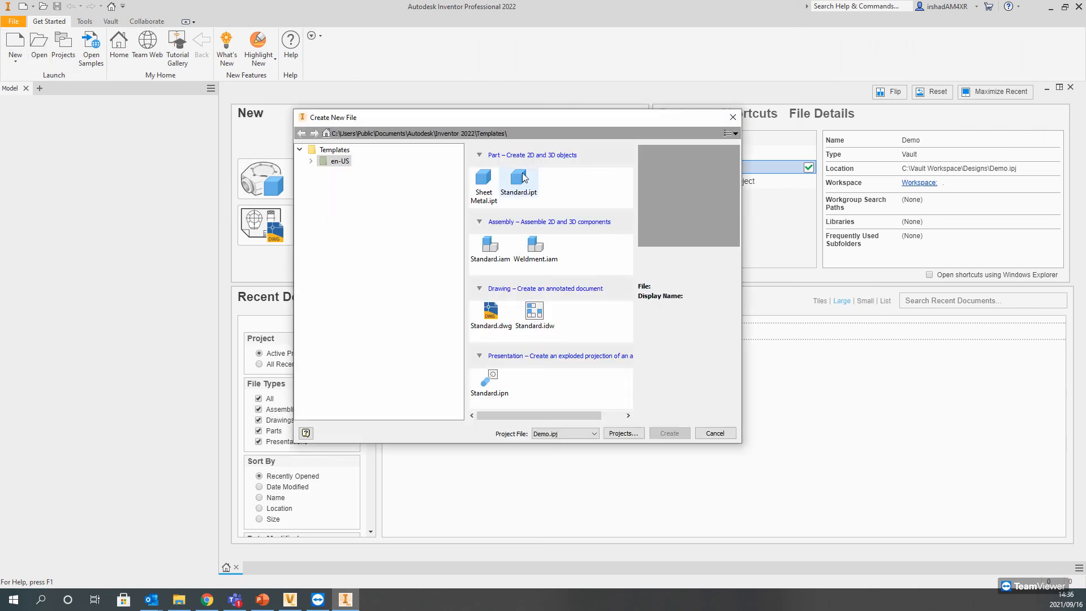
click(311, 161)
click(354, 184)
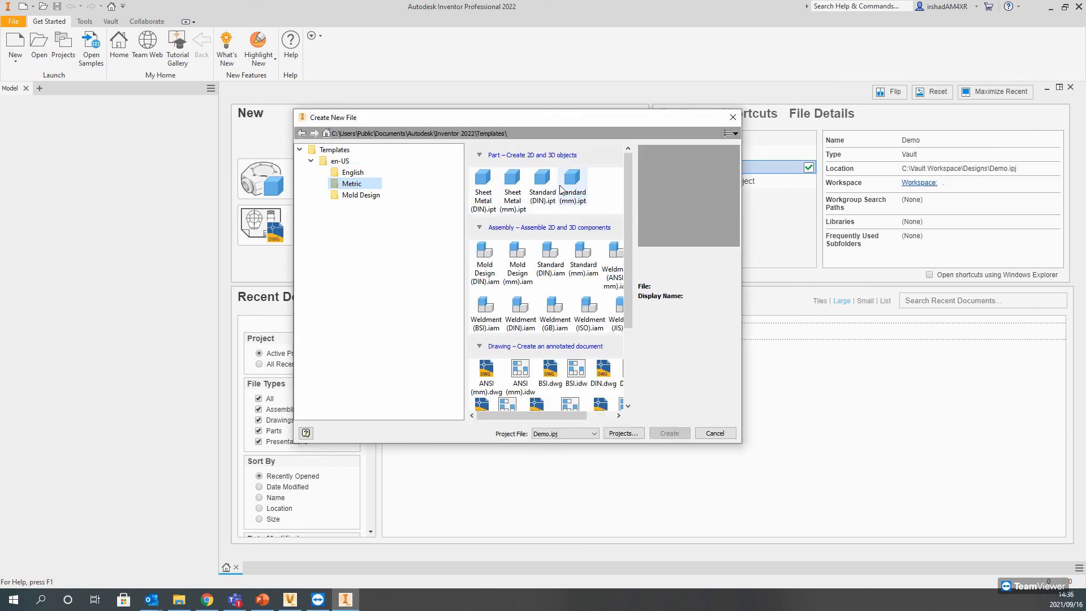
double_click(572, 184)
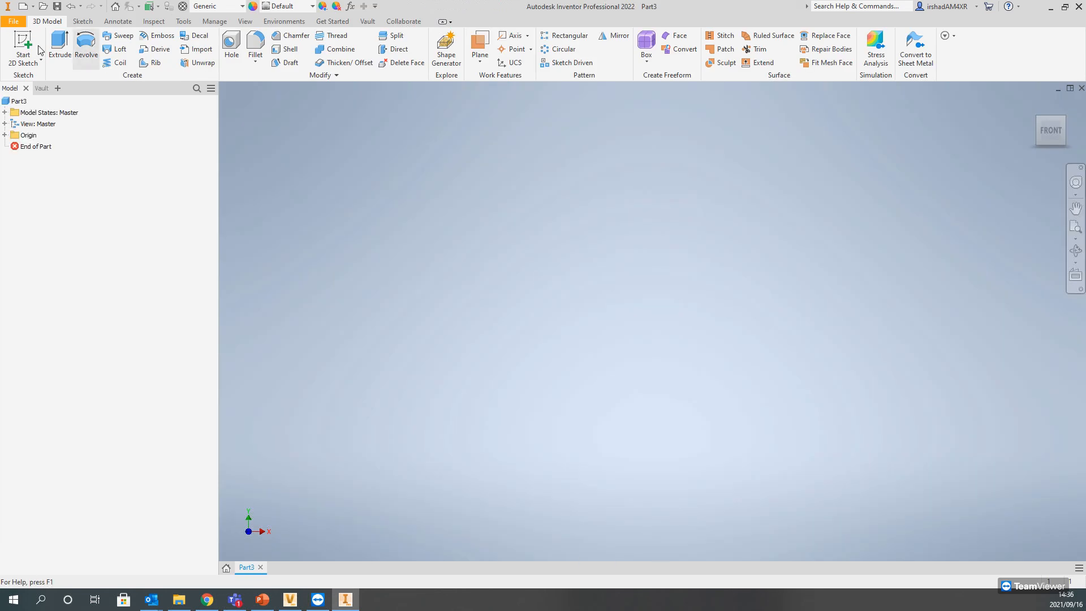
Step: Sketch a large rectangle around the origin on the XZ plane and finish the sketch
key(s)
click(511, 327)
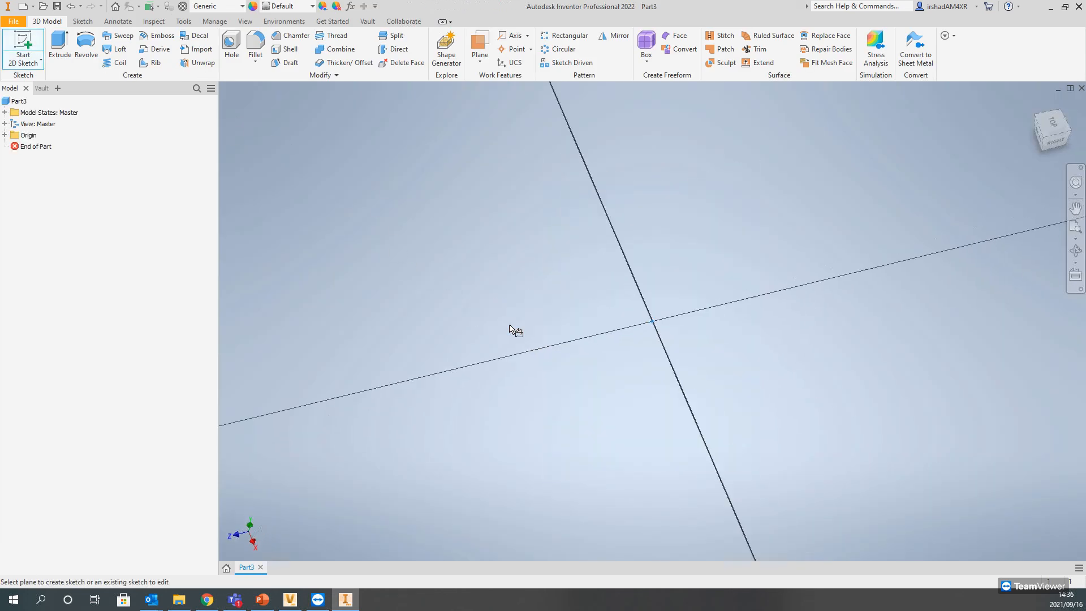
click(136, 47)
click(289, 170)
click(965, 506)
click(651, 50)
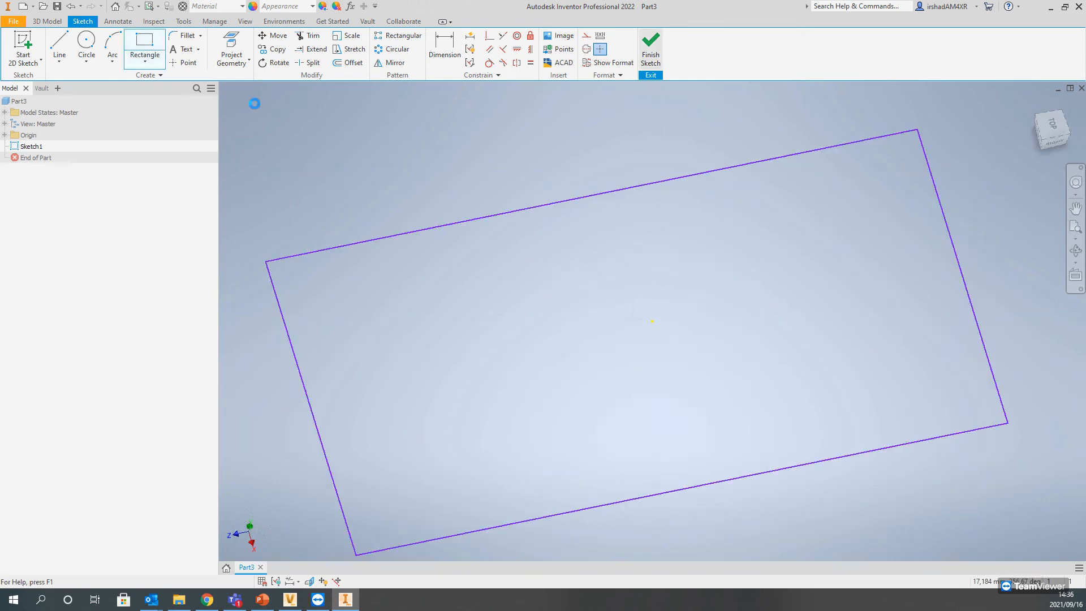
Step: Extrude the rectangle 10 mm and save the part as Part3.ipt
key(e)
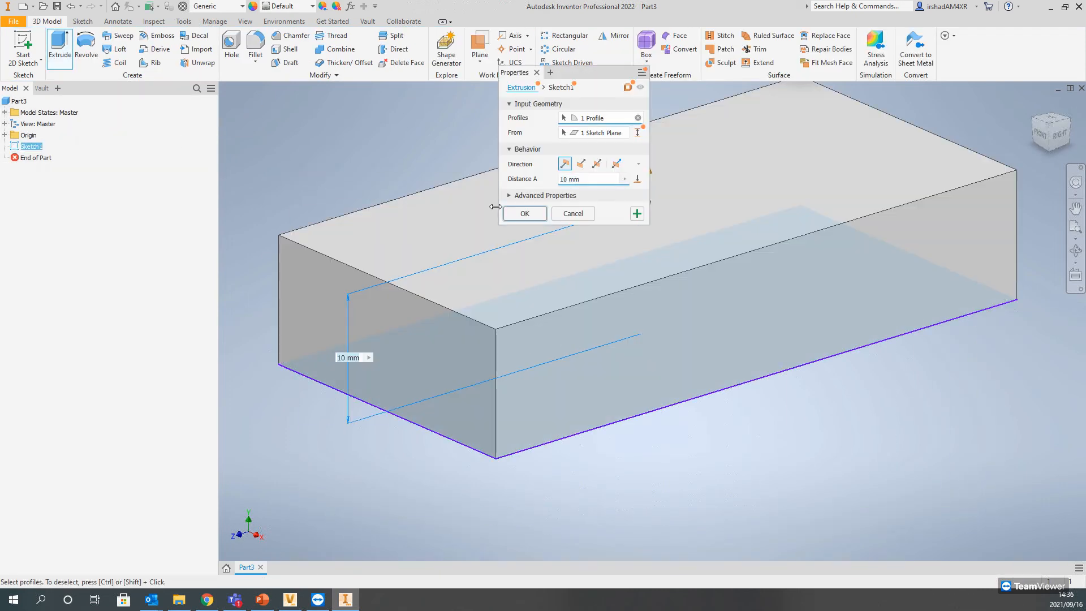
click(531, 215)
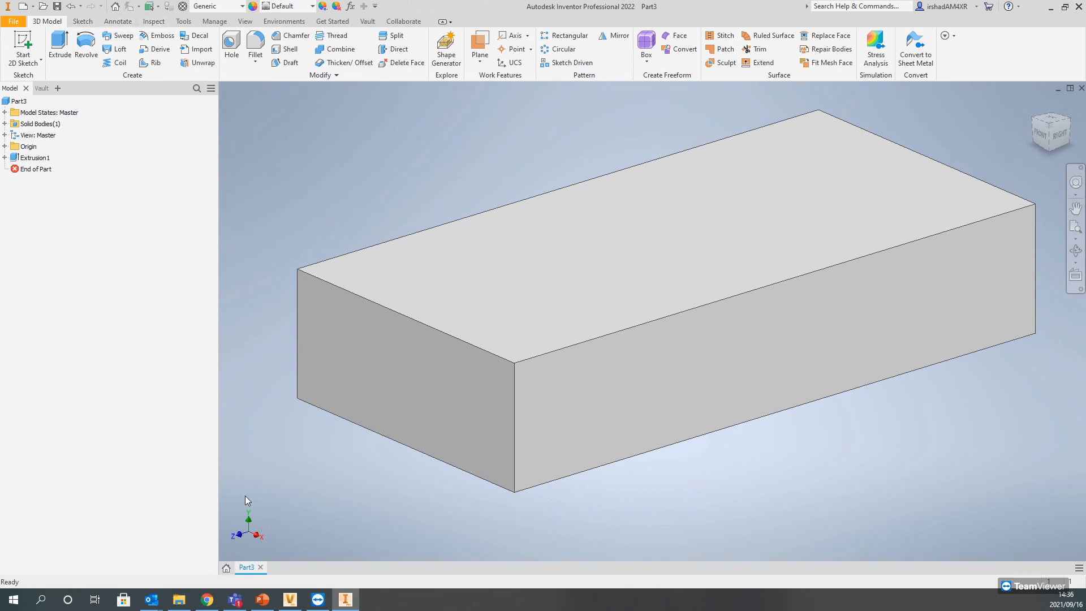
click(59, 8)
click(639, 406)
click(366, 22)
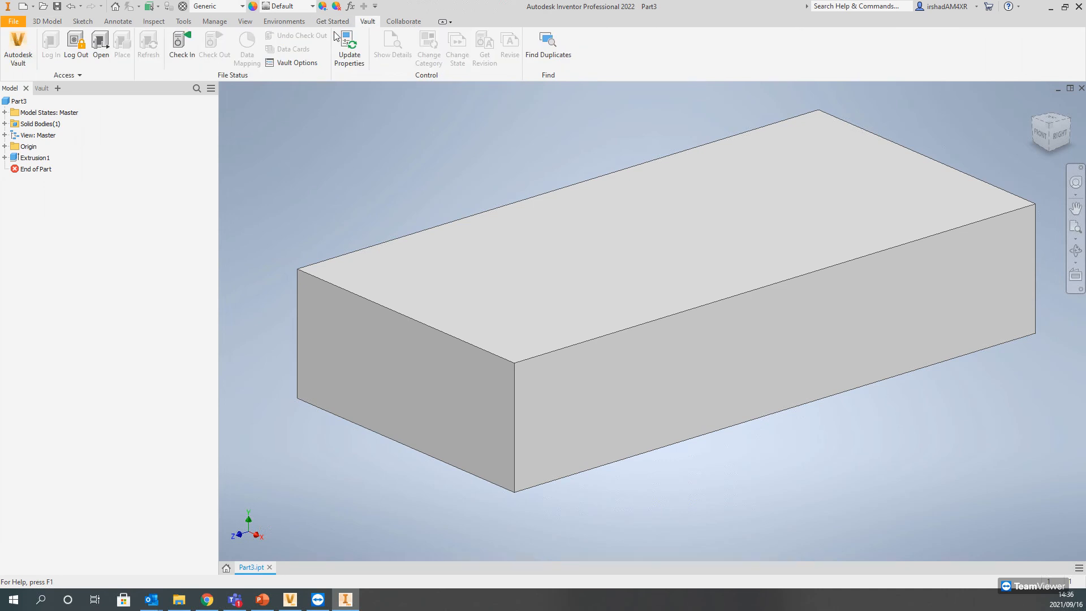
click(192, 41)
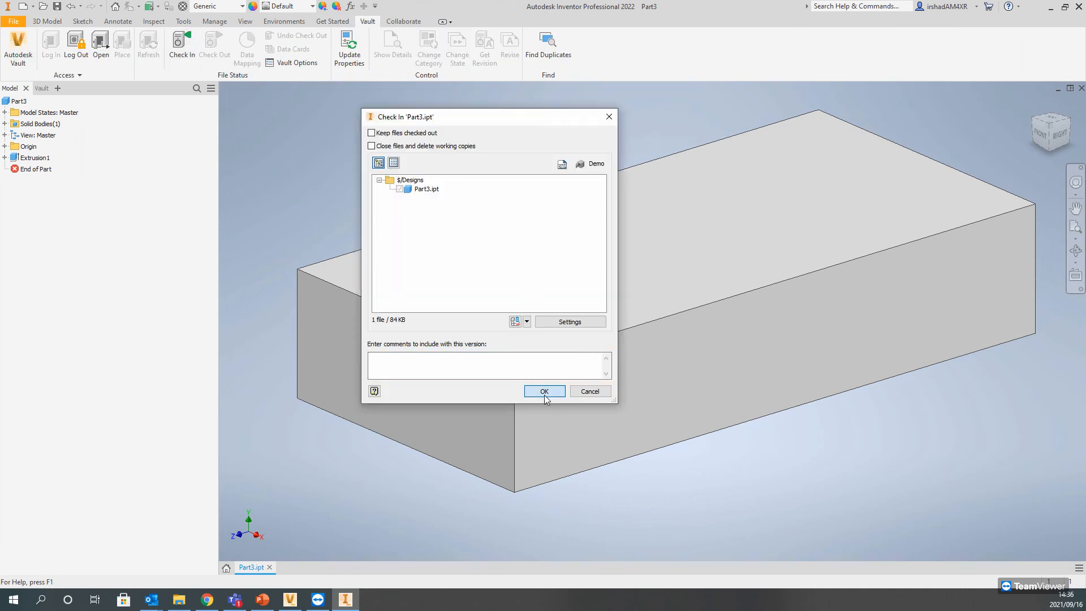
click(588, 395)
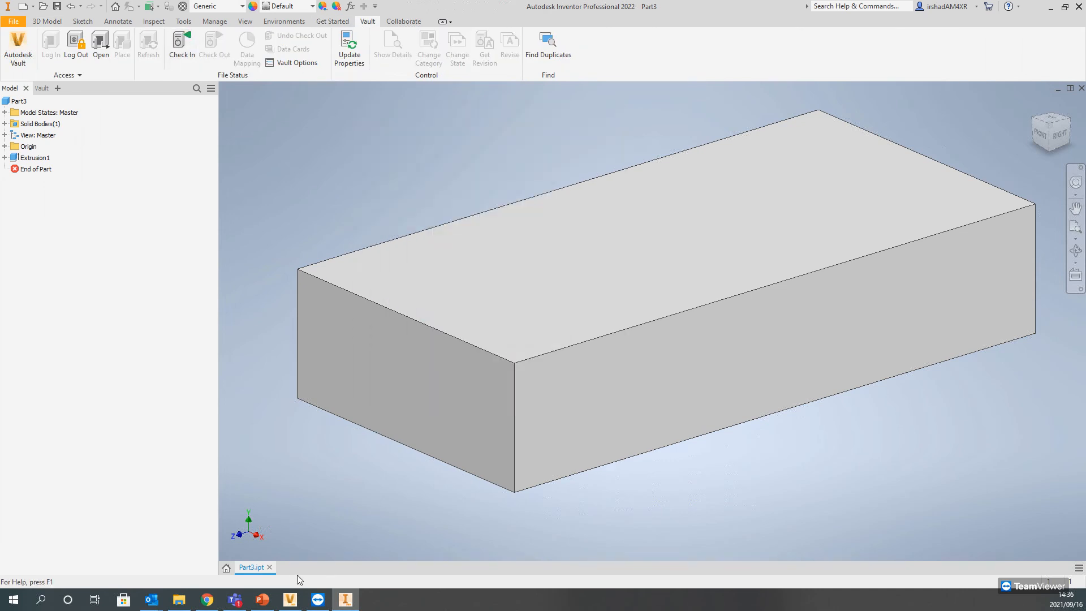
Step: Create a new assembly from the metric Standard (mm).iam template and dismiss the error message
click(226, 567)
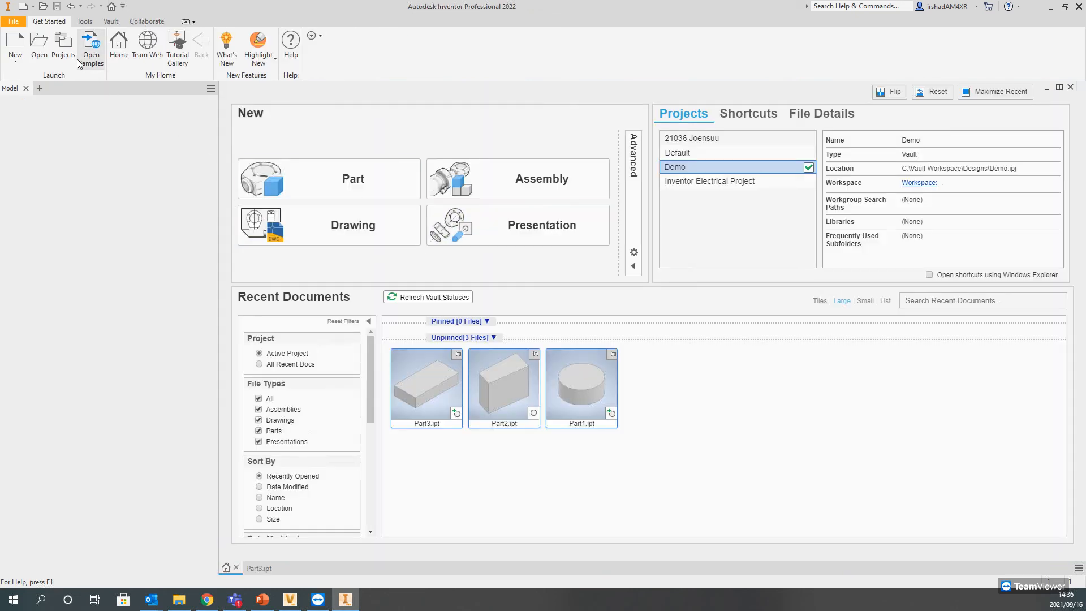
click(15, 44)
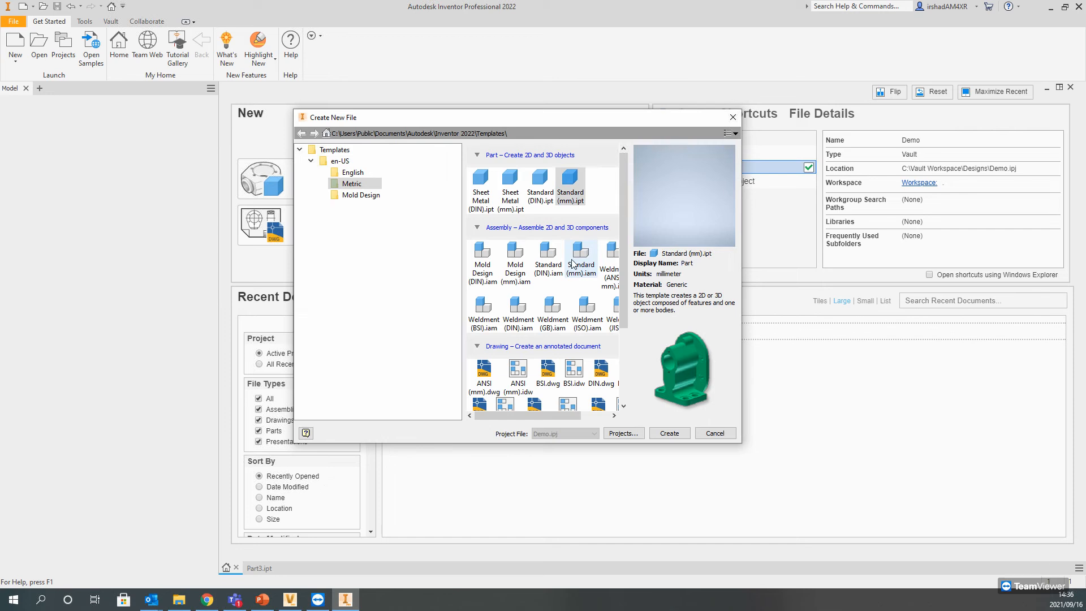
click(581, 258)
click(661, 433)
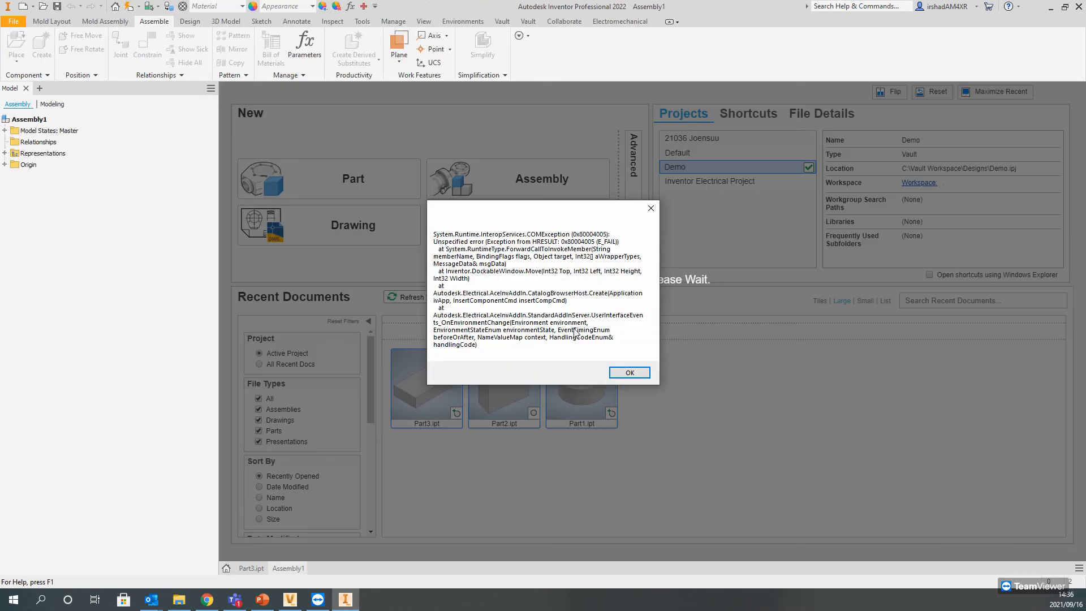
click(623, 375)
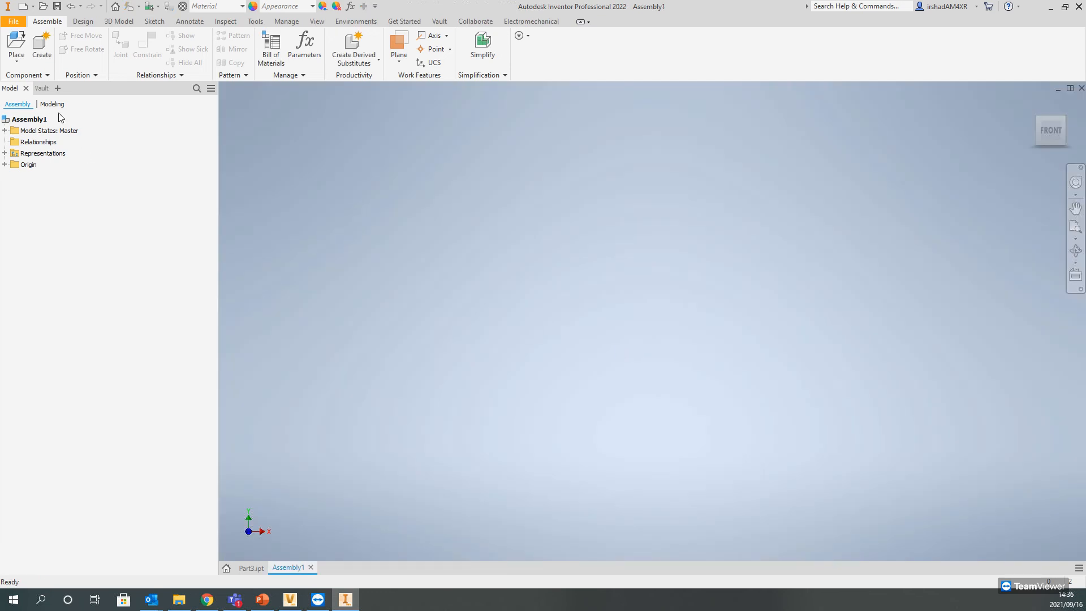
Step: Select Part3 in the local Designs folder for placement, and look for it in the Designs folder in Autodesk Vault
click(16, 49)
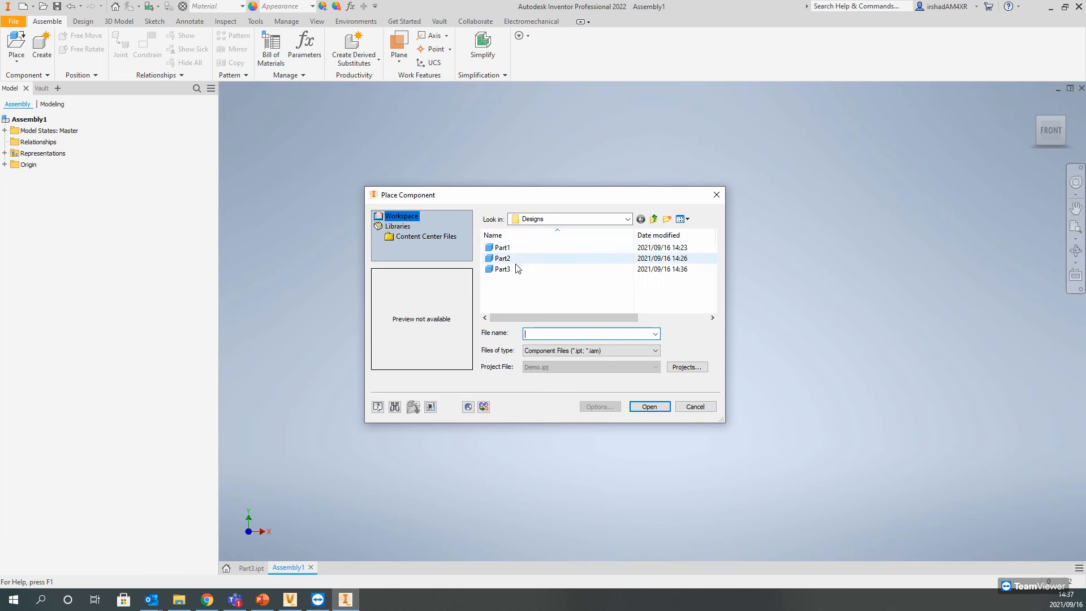
click(501, 270)
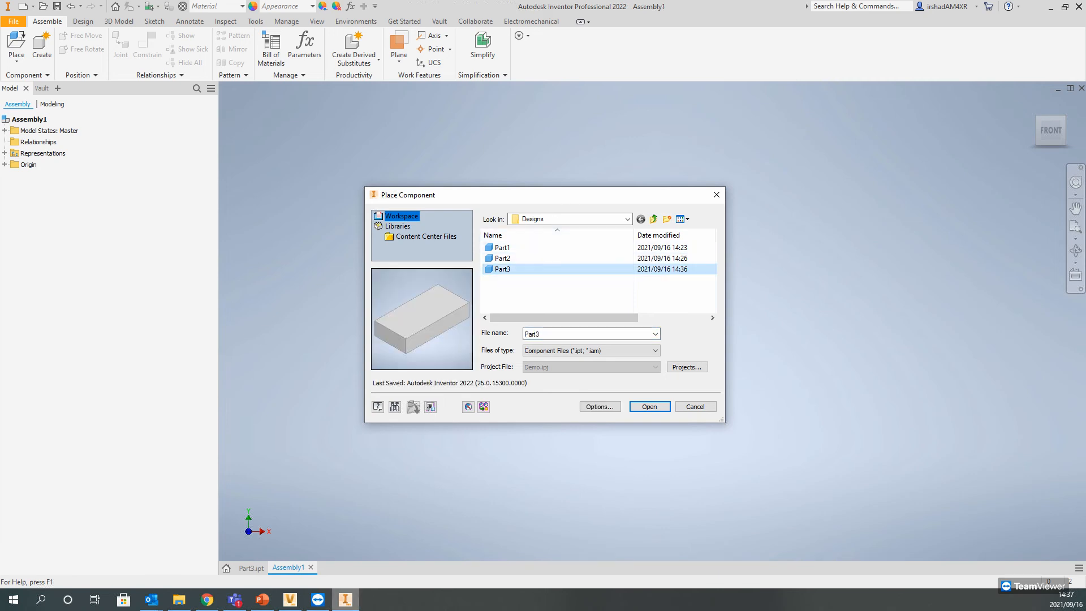
click(290, 600)
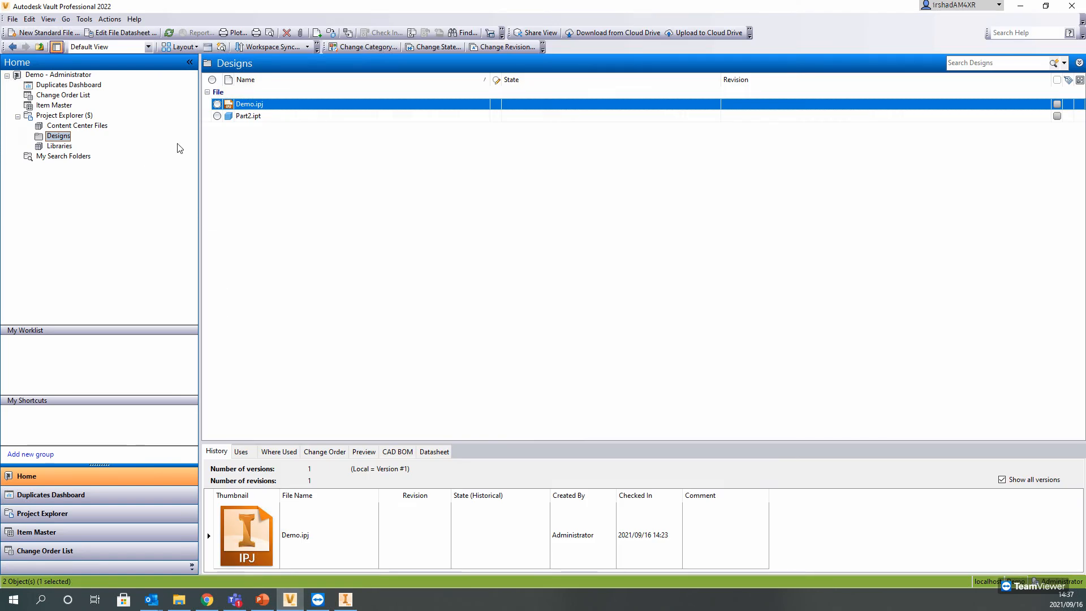
click(54, 135)
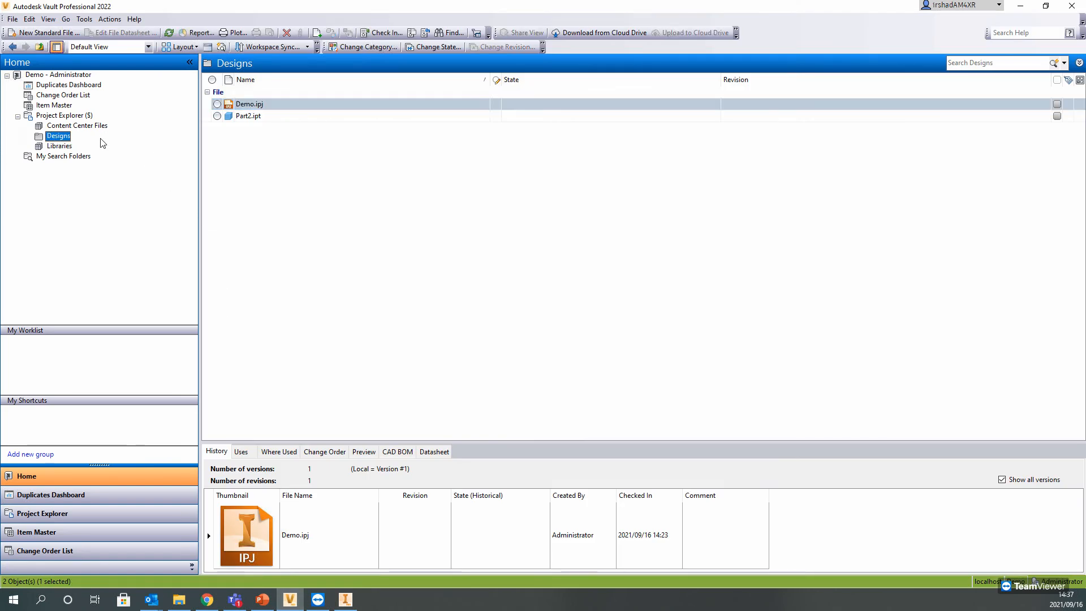
click(1020, 5)
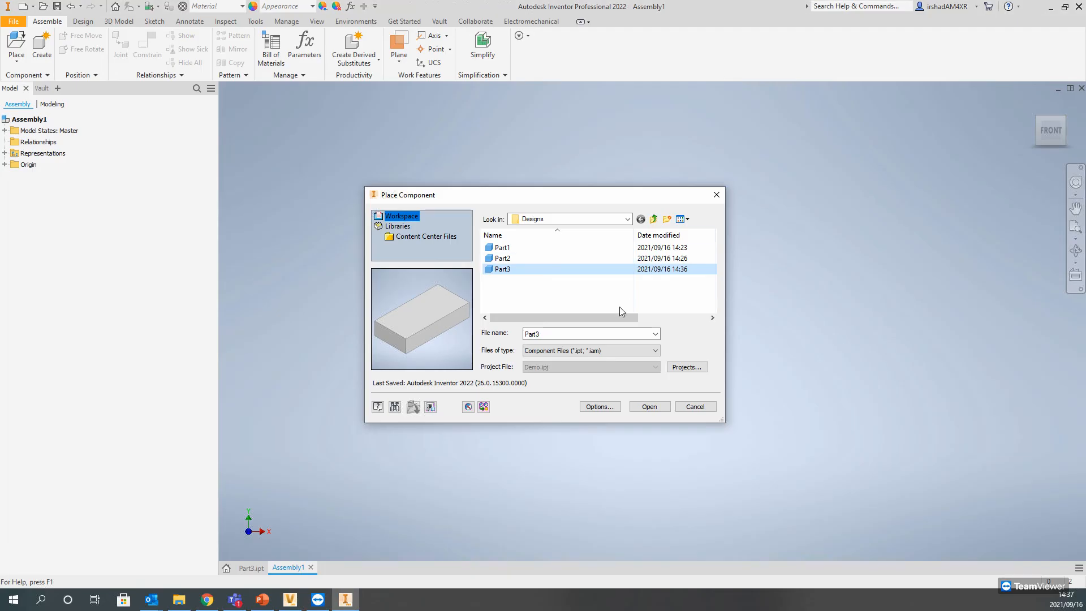
Step: Place one instance of Part3 in the assembly
double_click(503, 269)
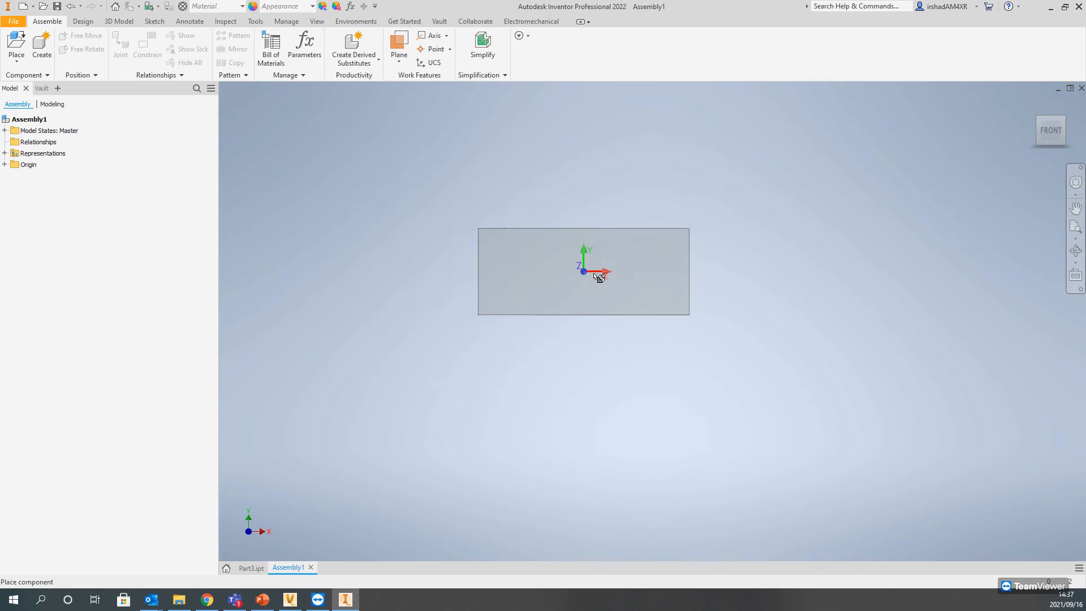
click(771, 168)
right_click(902, 198)
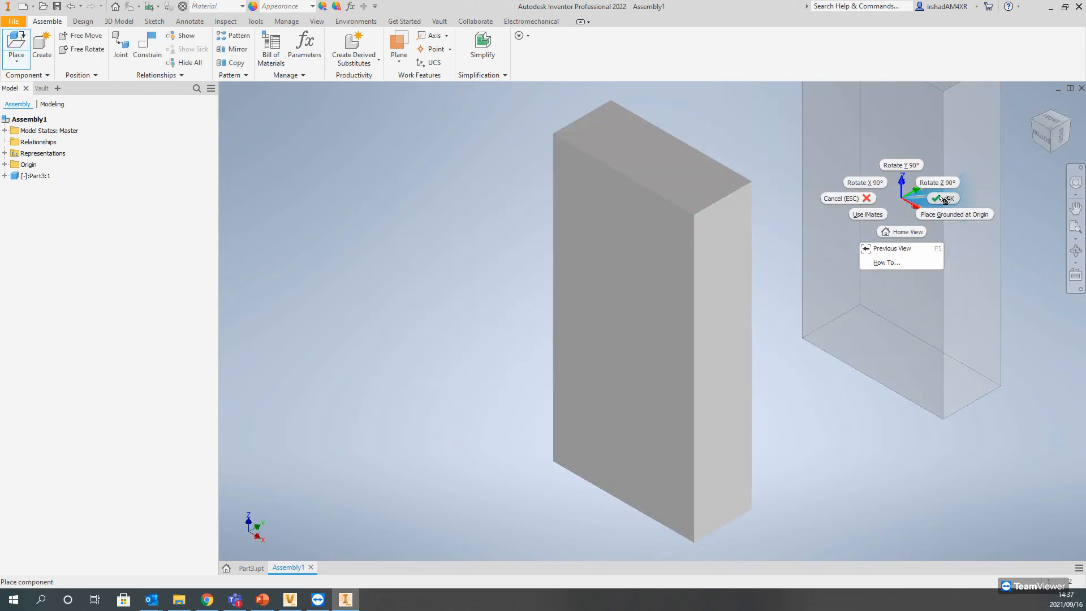
click(941, 199)
click(42, 44)
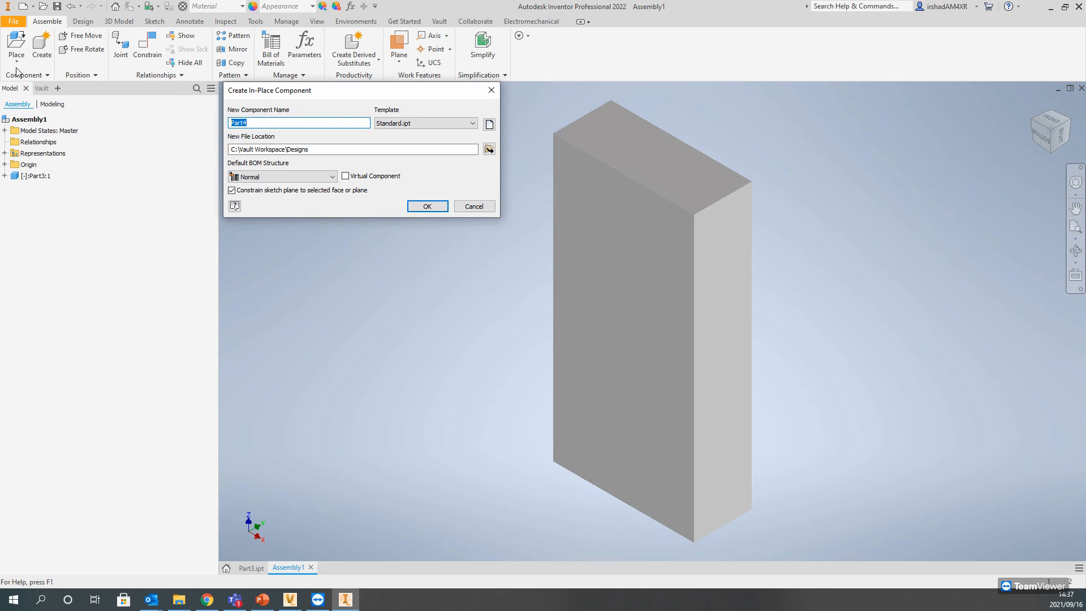
key(Escape)
Step: Start placing a component from Content Center and show the Fasteners category
click(17, 67)
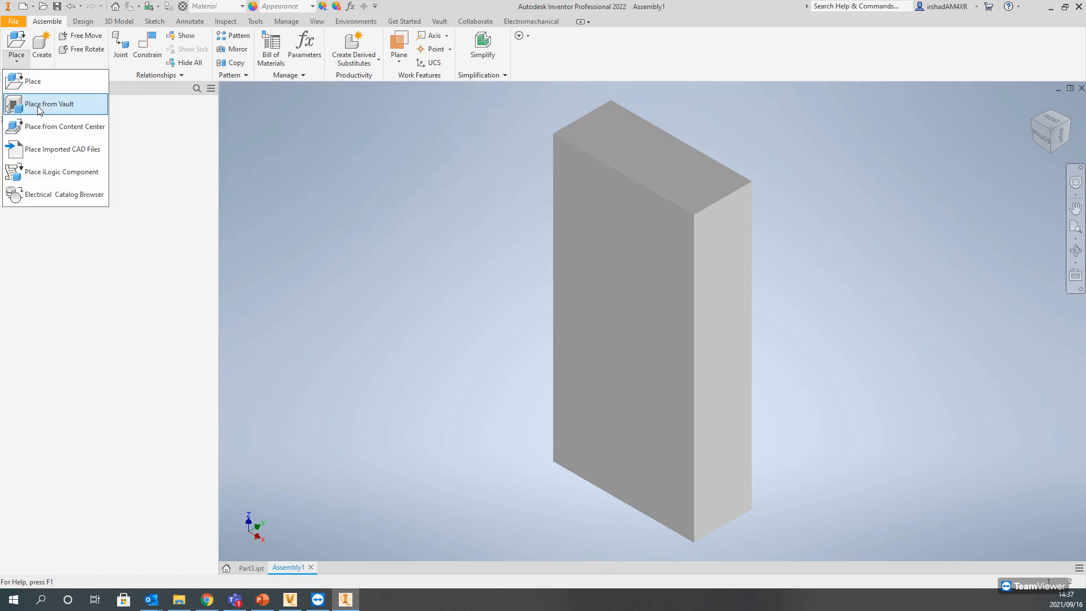
click(46, 125)
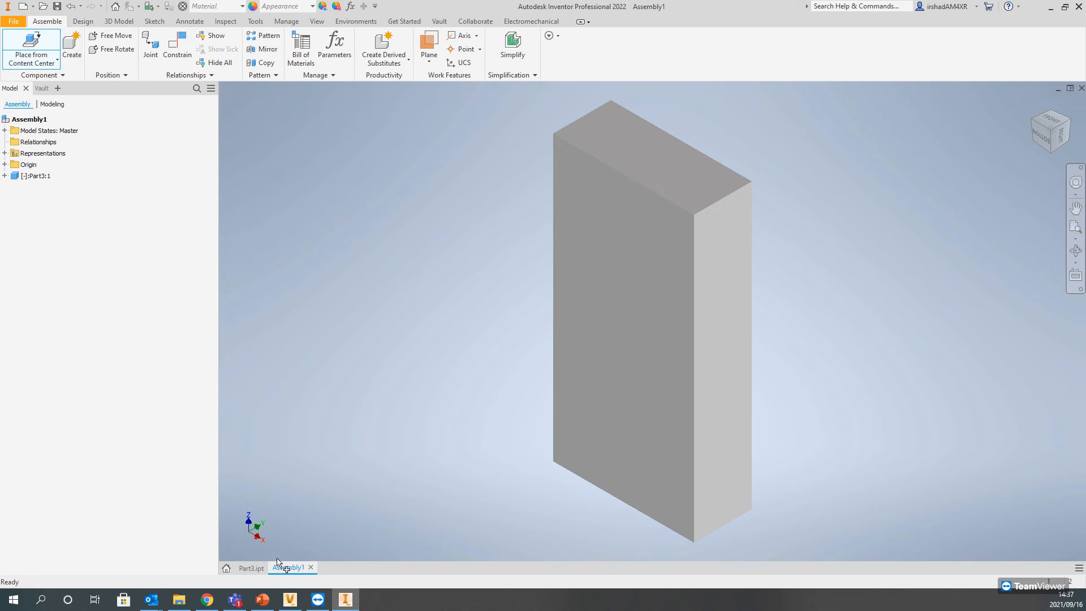
mouse_move(263, 599)
click(31, 49)
click(203, 180)
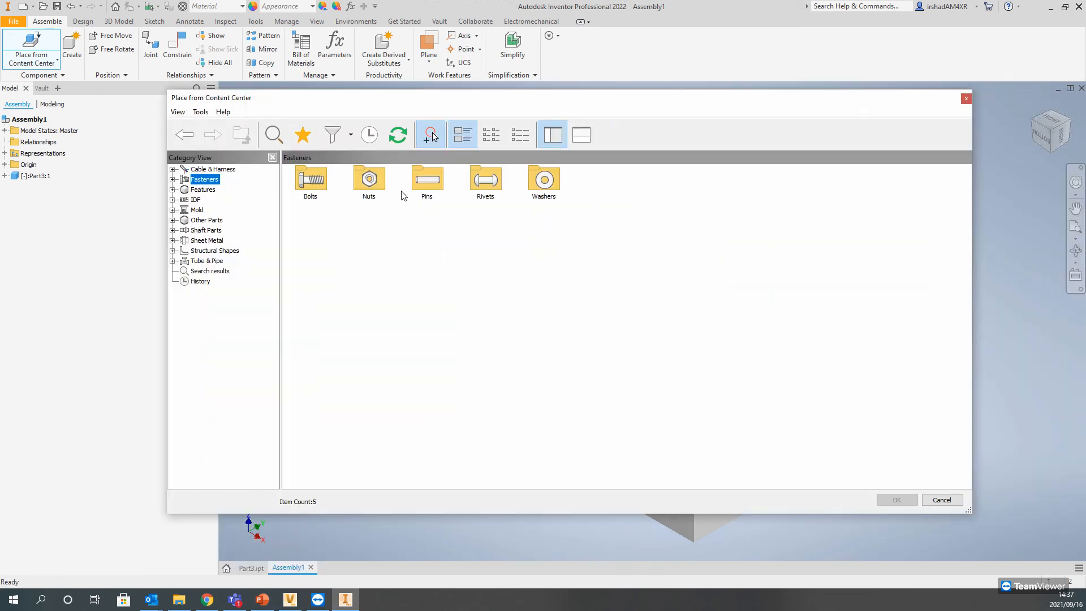
Step: Choose the AS 1110 - Metric hex head bolt from Content Center in size M1,6 with 6 mm nominal length, as standard
double_click(314, 183)
double_click(367, 183)
click(560, 187)
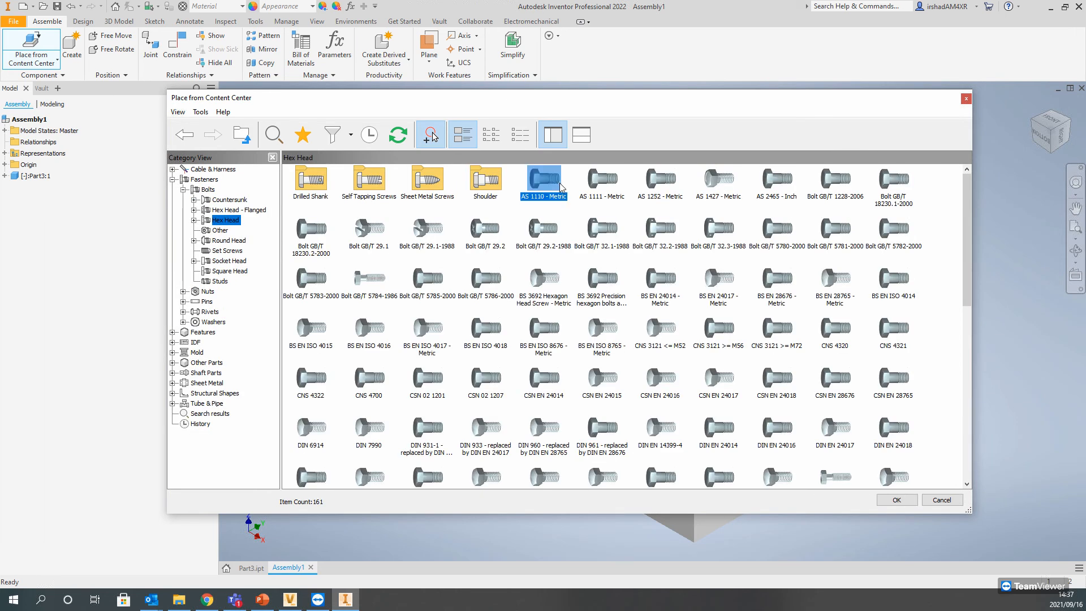
double_click(561, 186)
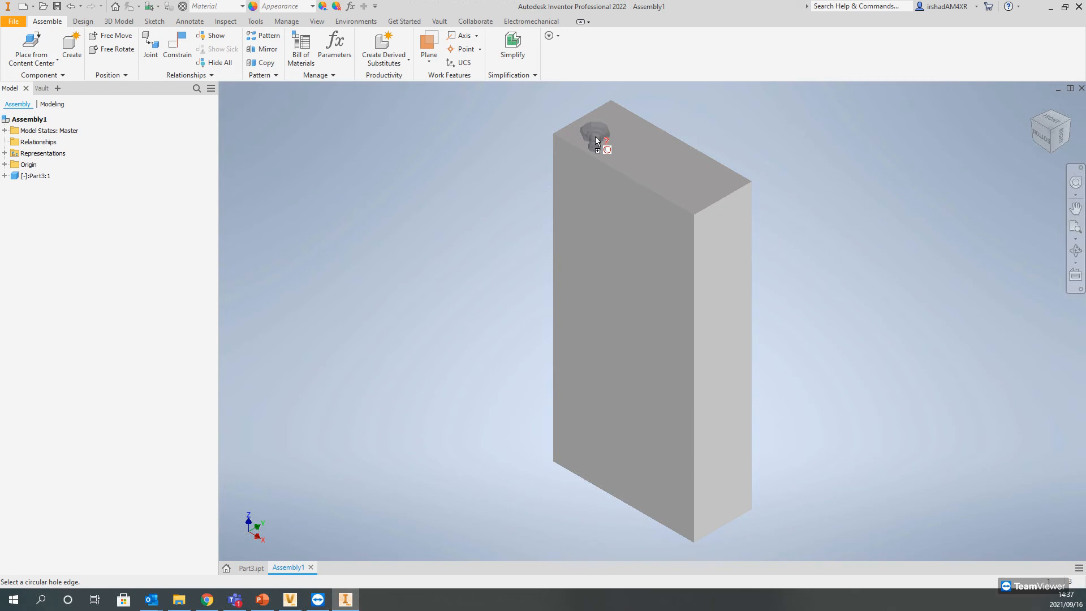
click(785, 168)
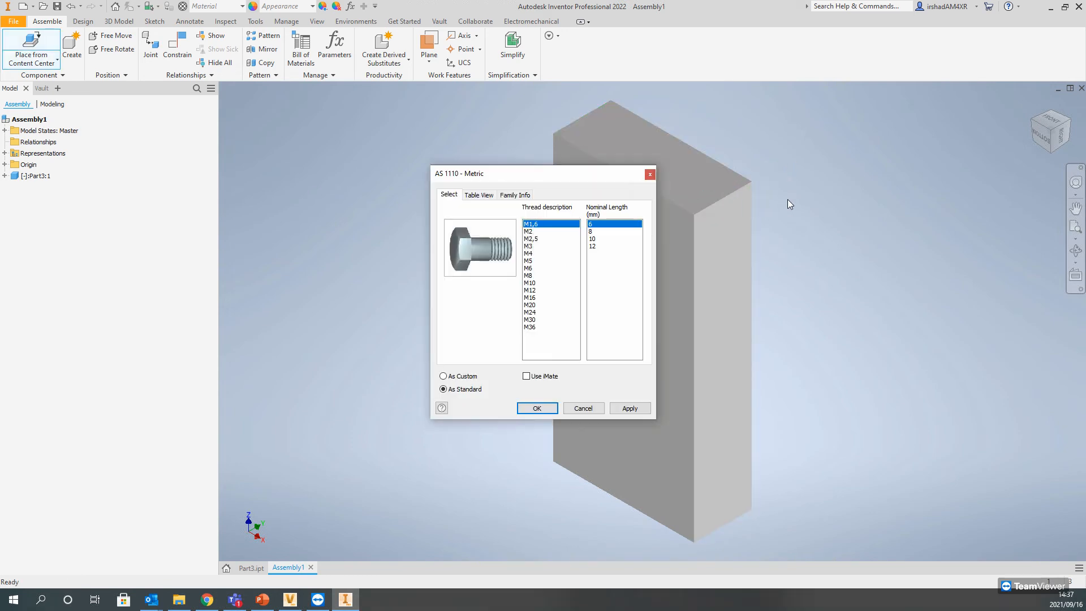
click(537, 408)
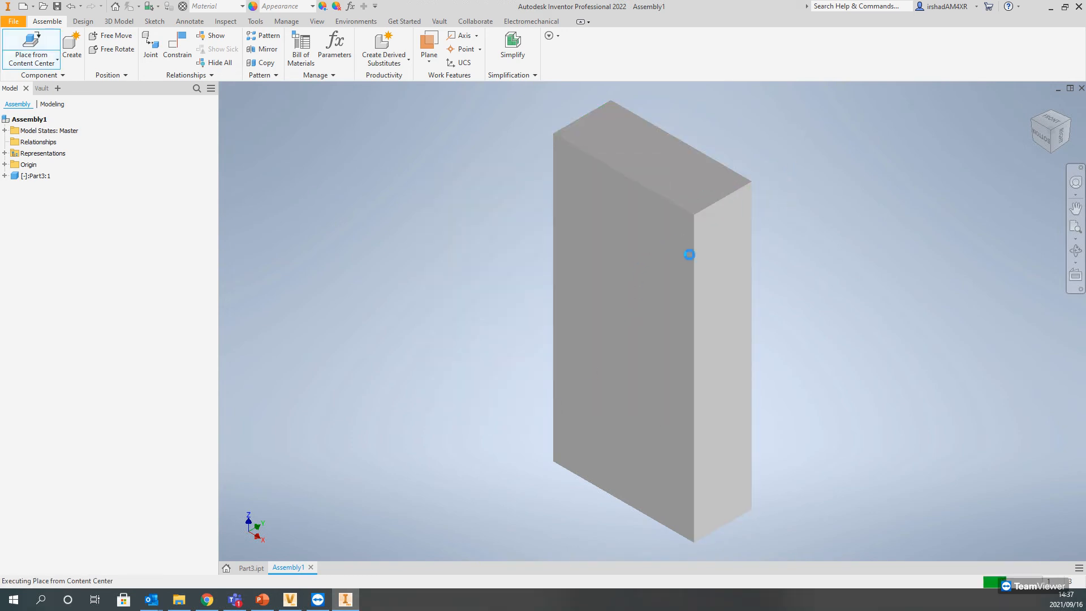
Step: Place four instances of the bolt in a row behind the block and finish placing
click(557, 178)
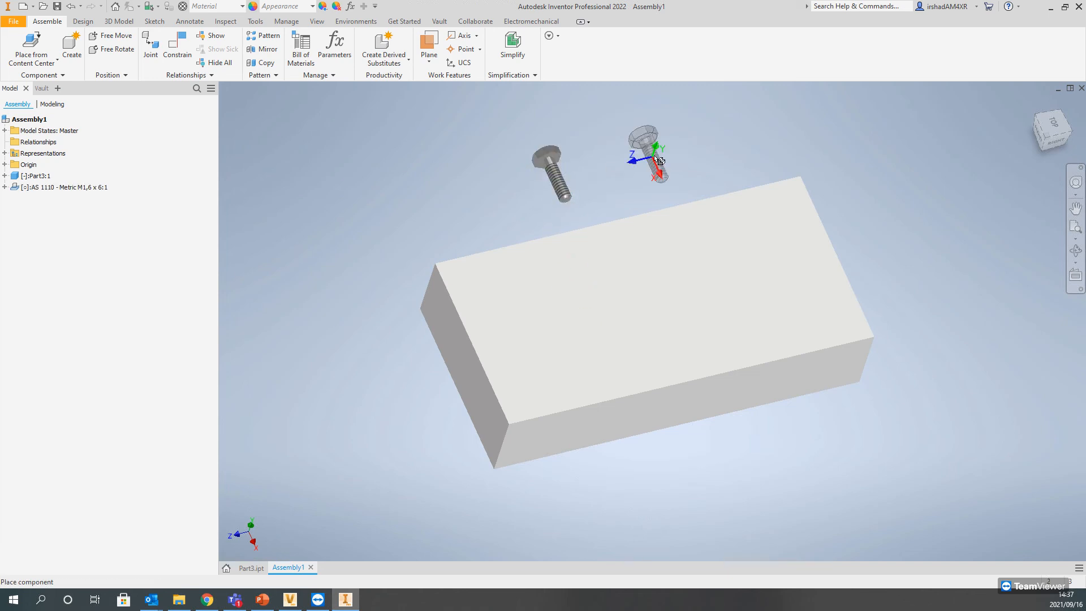
click(662, 157)
click(763, 137)
click(460, 194)
right_click(496, 172)
click(536, 171)
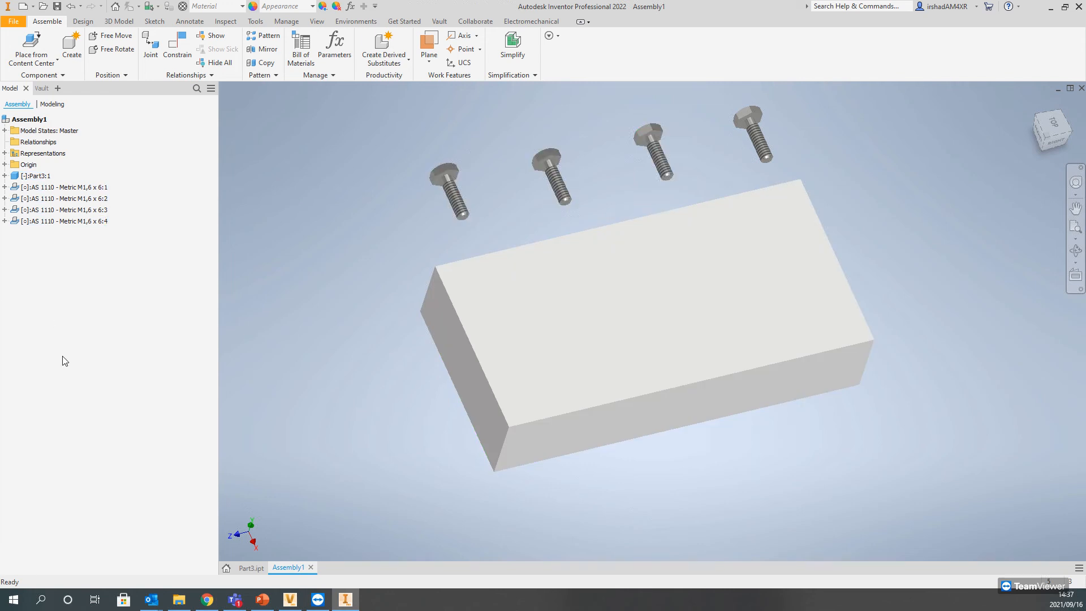
Step: Check the assembly in to the vault with its bolt and Part3, saving it as Assembly1 in the Designs folder
click(433, 23)
click(183, 45)
click(532, 156)
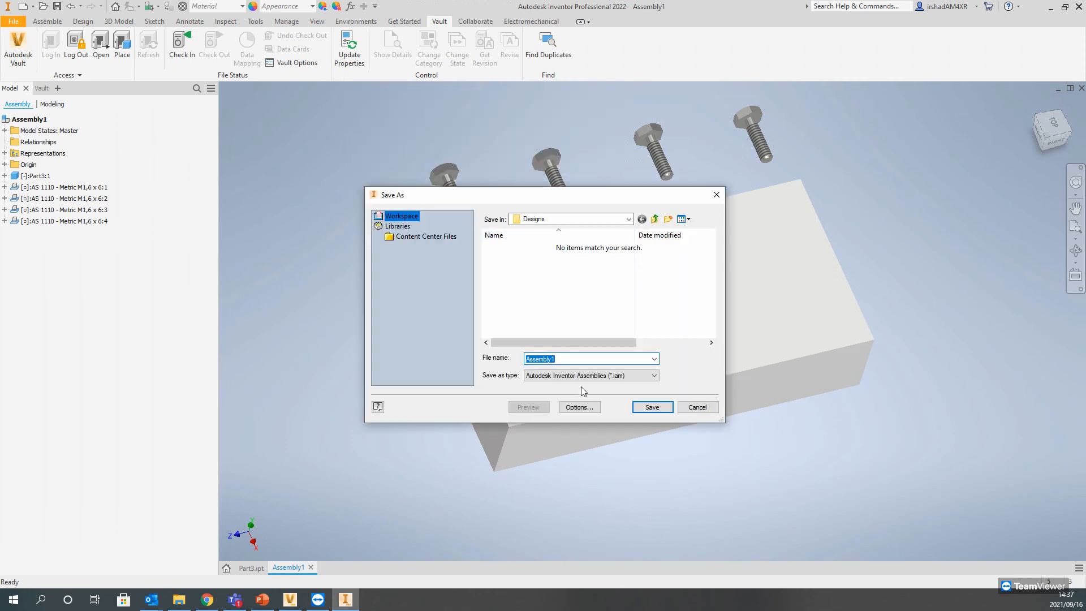
click(643, 410)
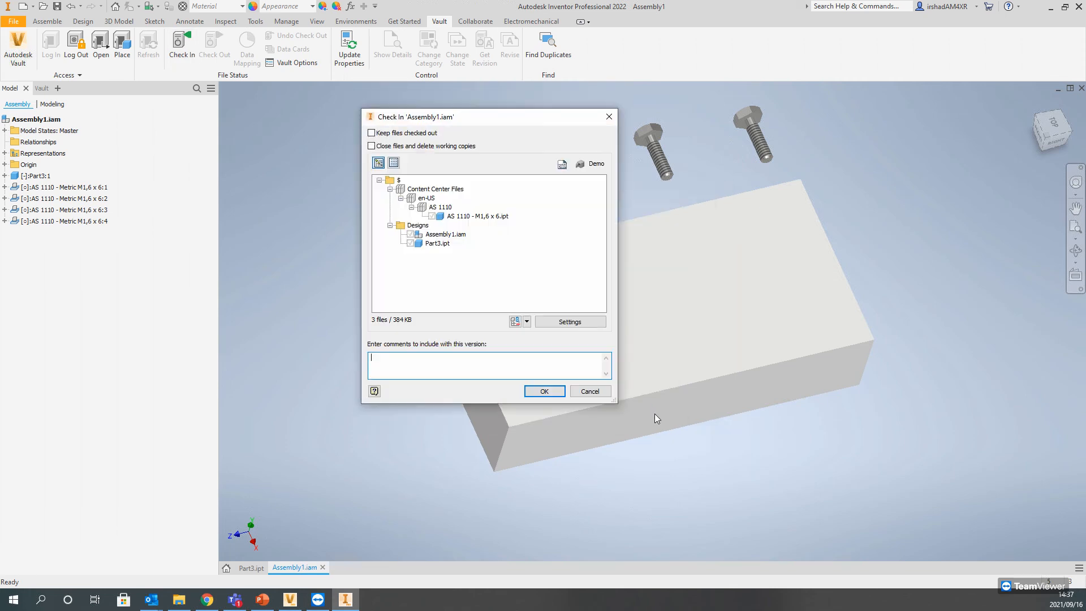
click(420, 190)
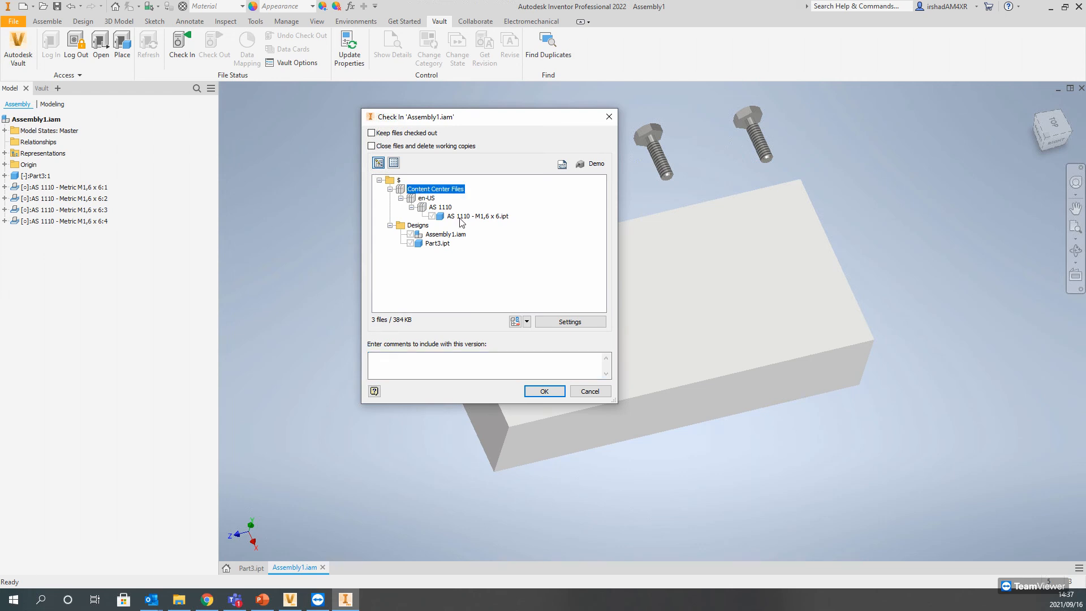
click(459, 219)
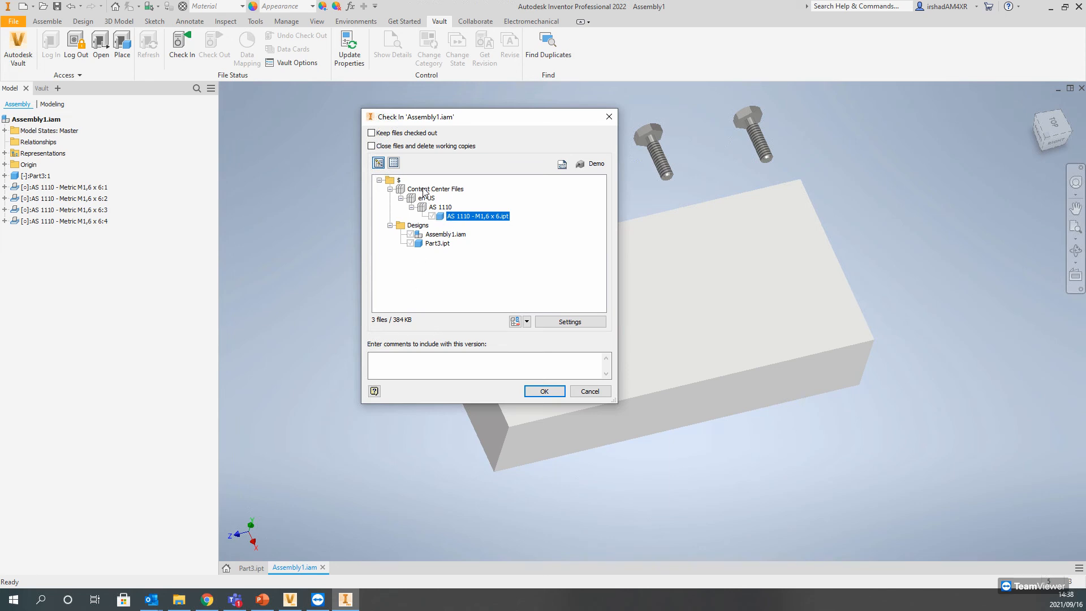
click(539, 392)
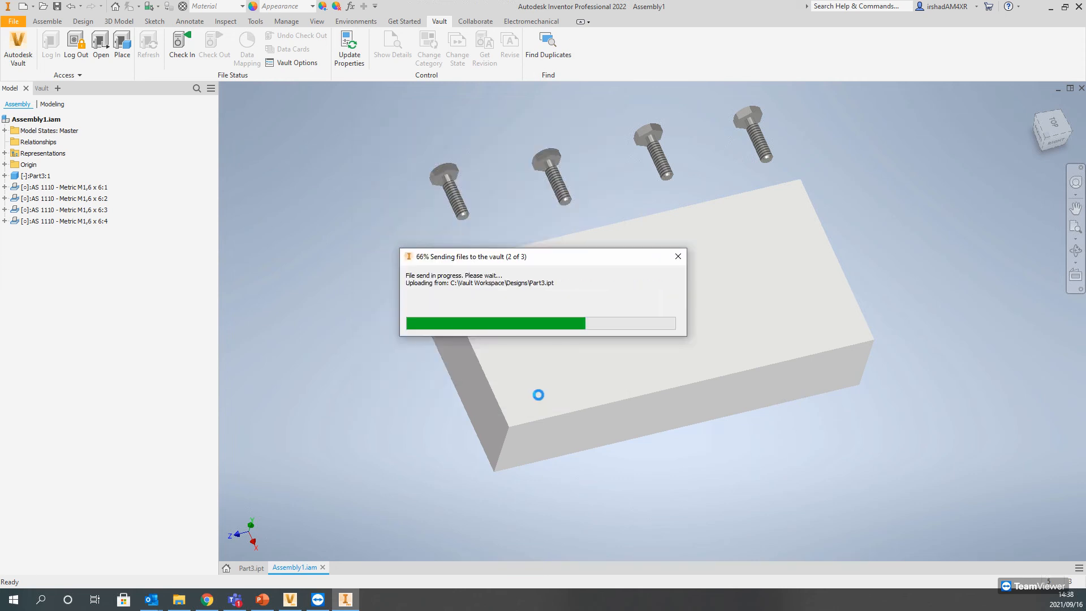
Step: Switch to Autodesk Vault, refresh it and inspect the en-US folder under Content Center Files for the AS 1110 folder
click(290, 600)
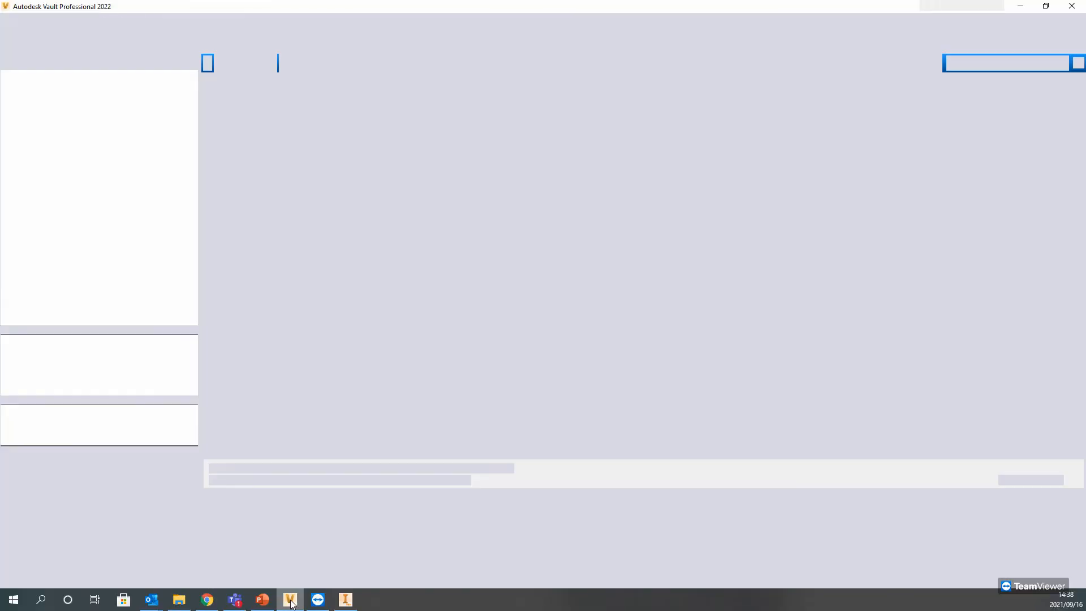
click(169, 33)
click(73, 126)
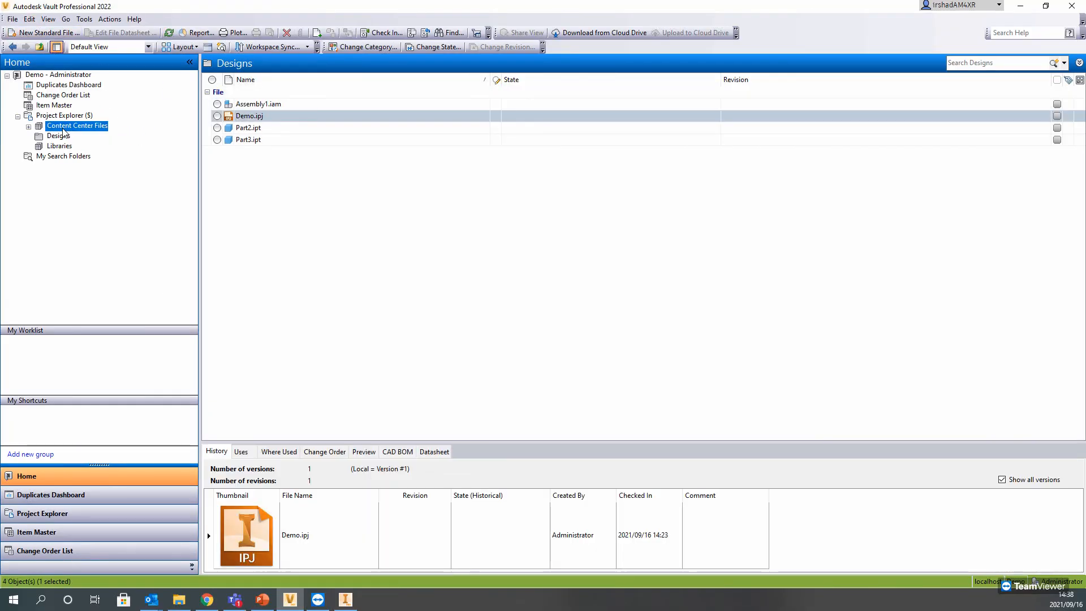
double_click(244, 105)
click(236, 106)
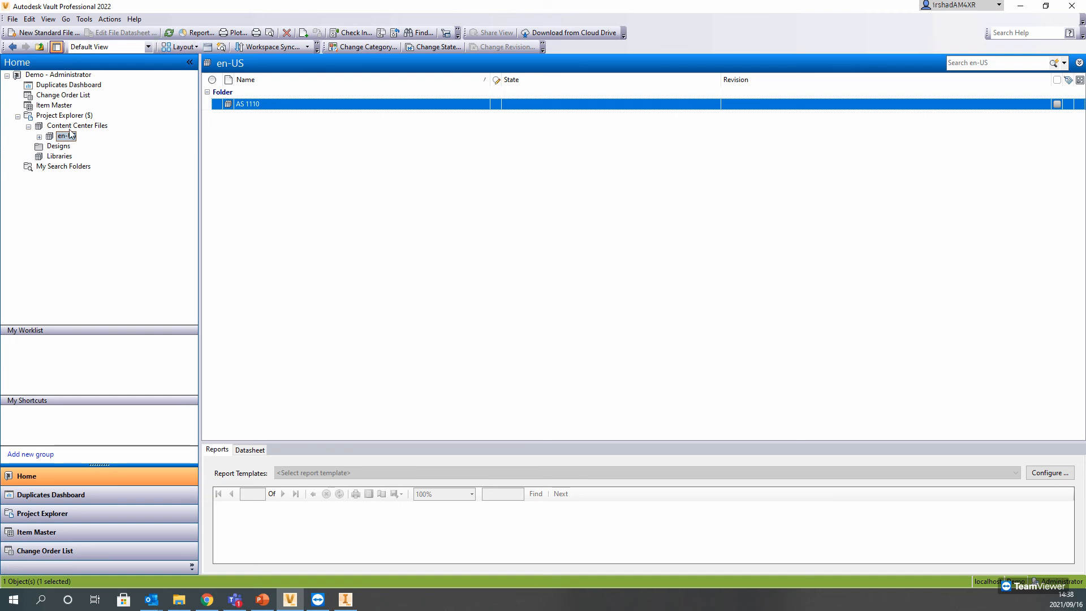
Step: Review the contents of the Libraries, Designs and Content Center Files folders
click(59, 157)
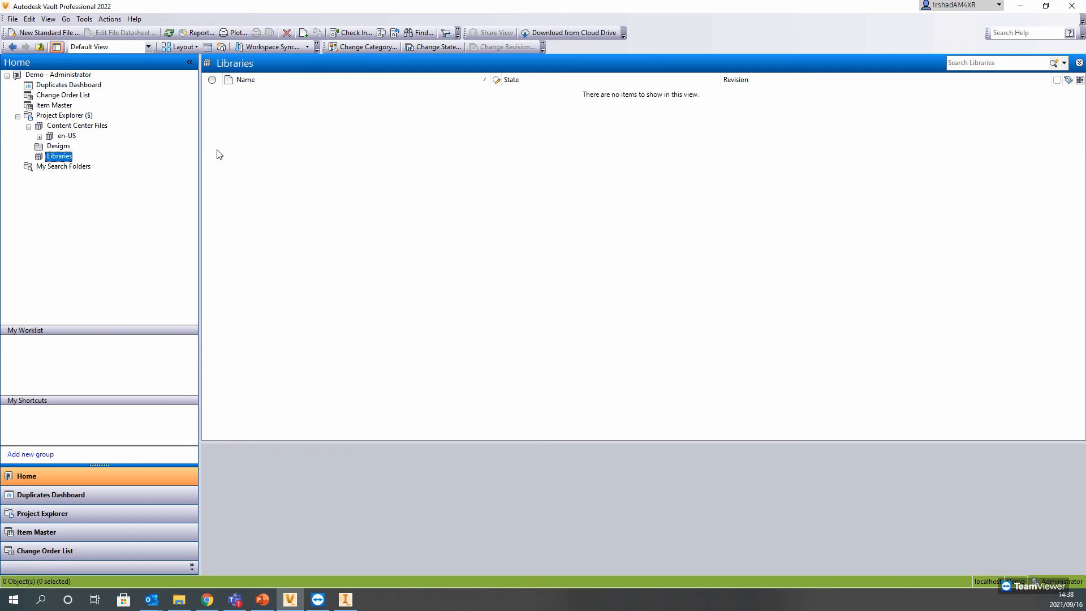
click(57, 147)
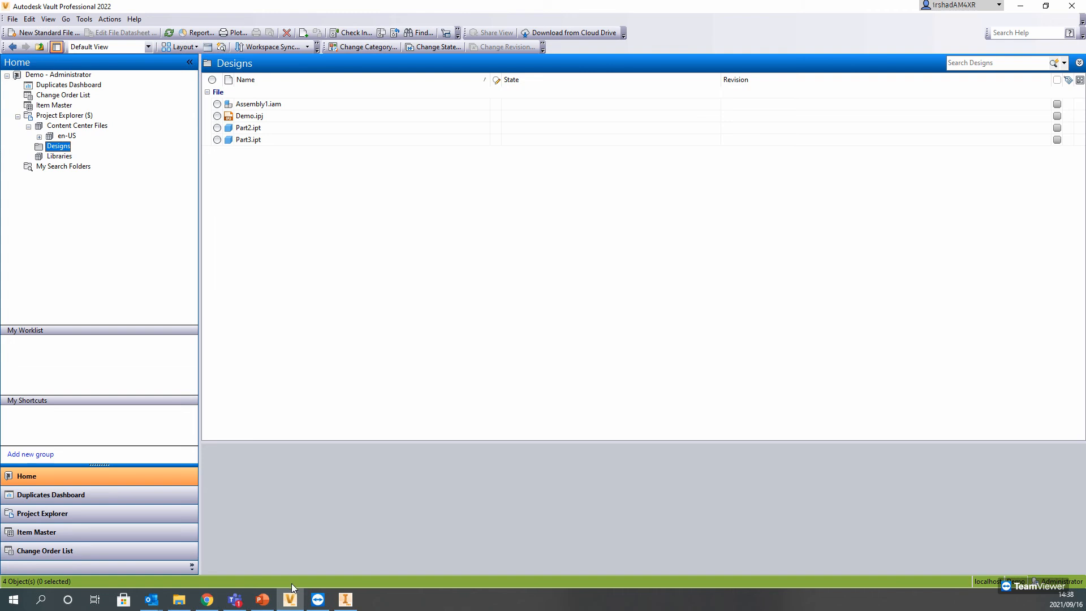
click(71, 126)
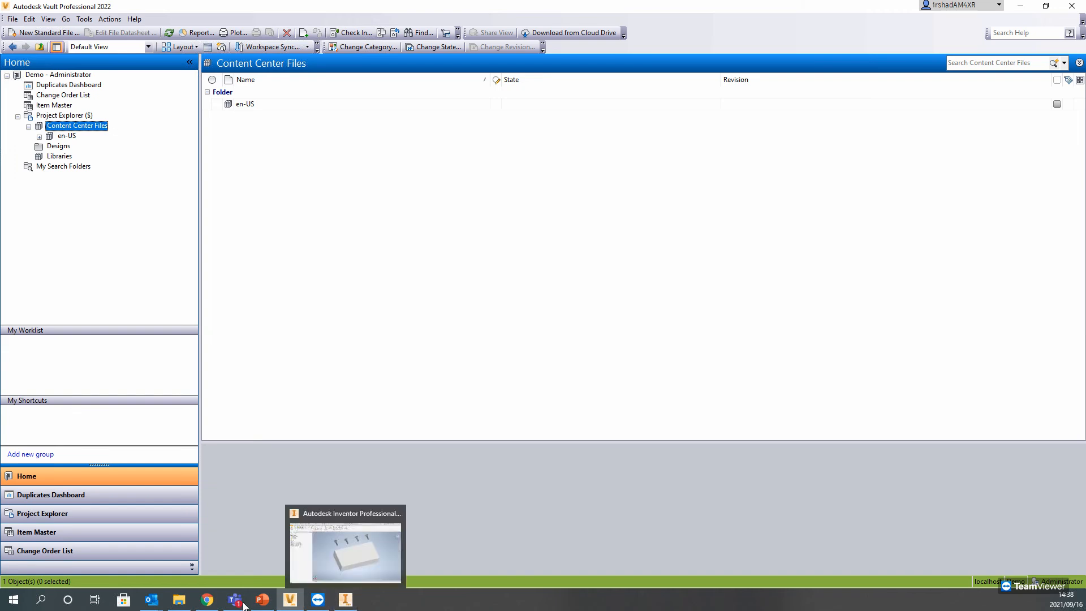
Step: Switch to PowerPoint, present the slide on manipulating data on the Vault, and return to Autodesk Vault
click(273, 604)
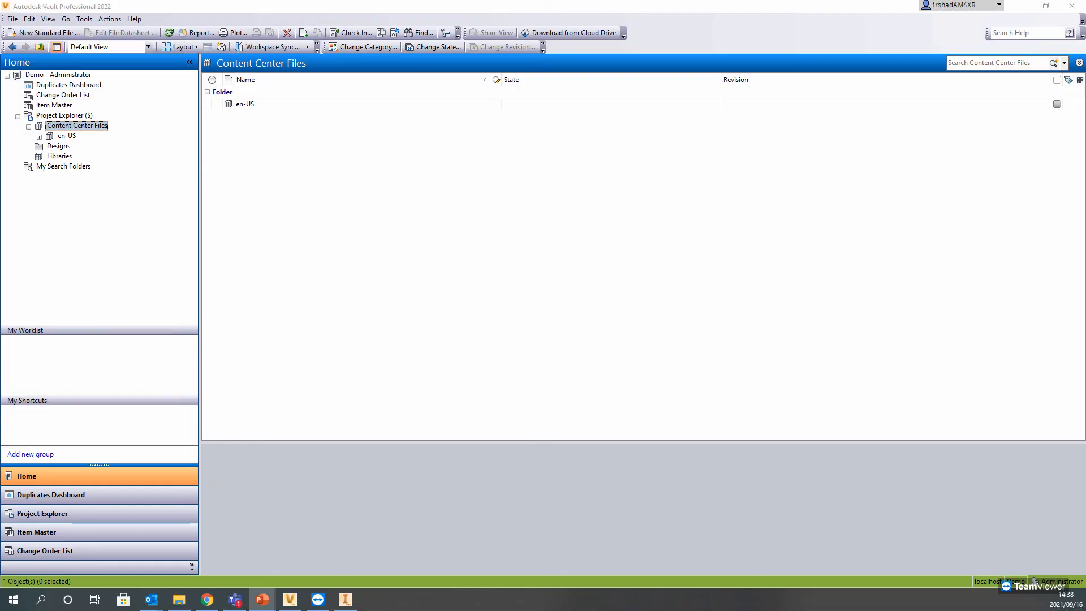
key(shift+F5)
click(690, 164)
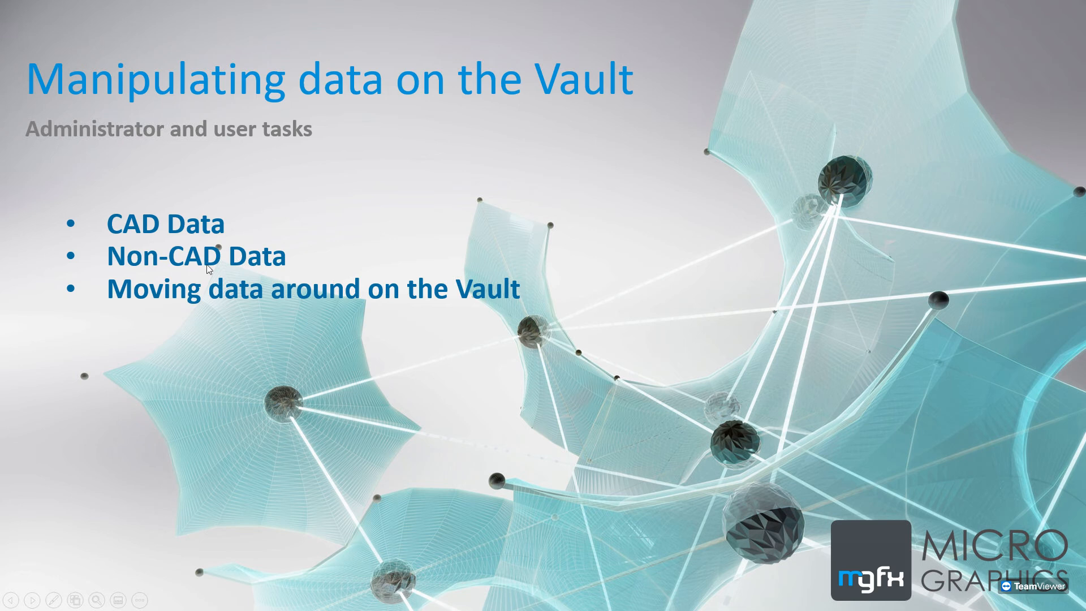
key(alt+Tab)
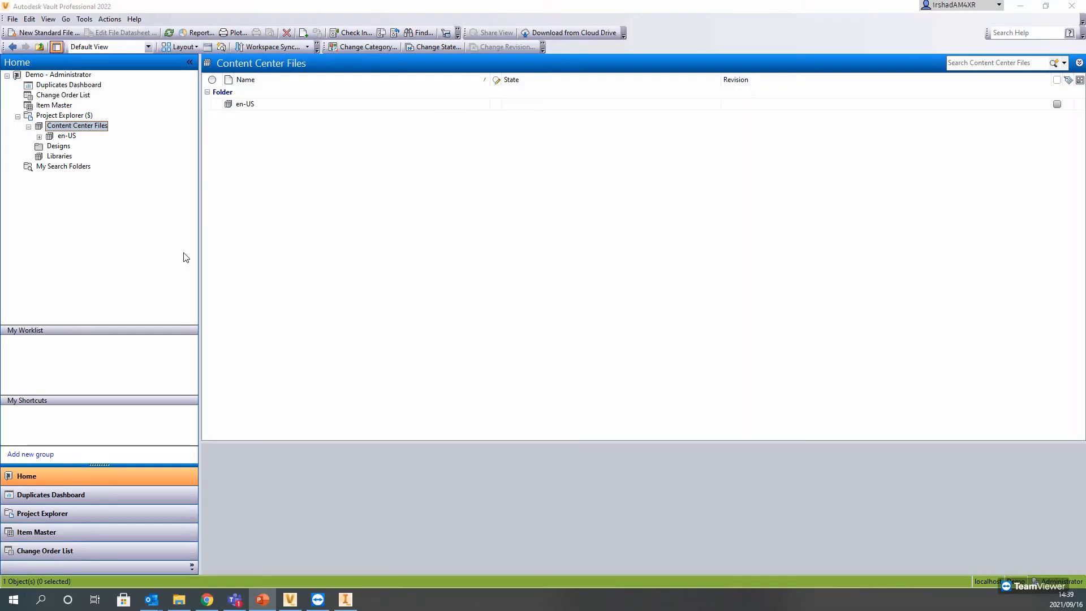
Step: Review the Files options in the Vault Settings and close them
click(84, 19)
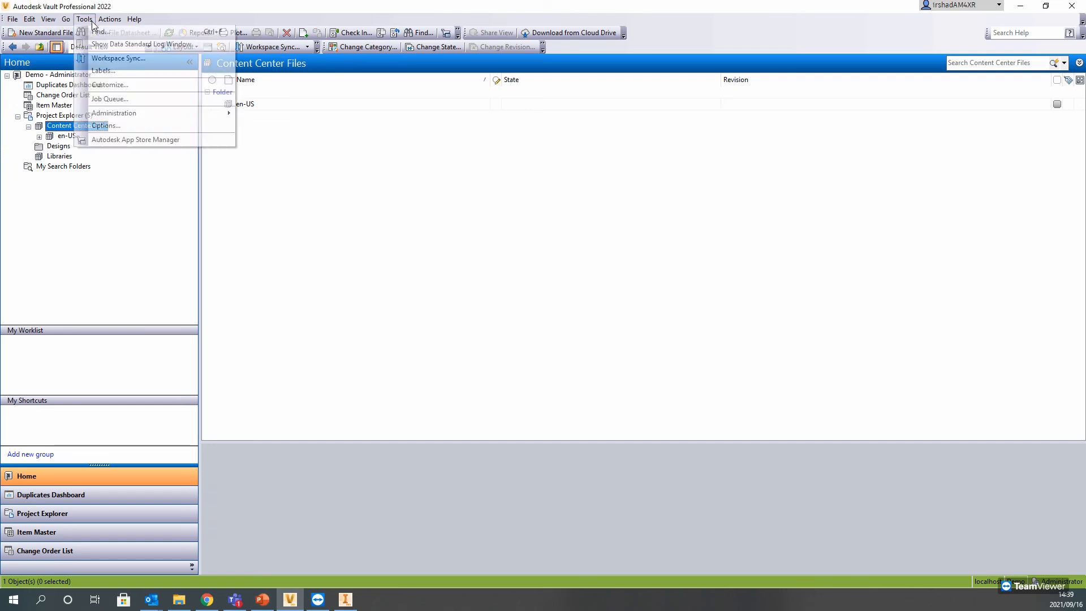
mouse_move(153, 113)
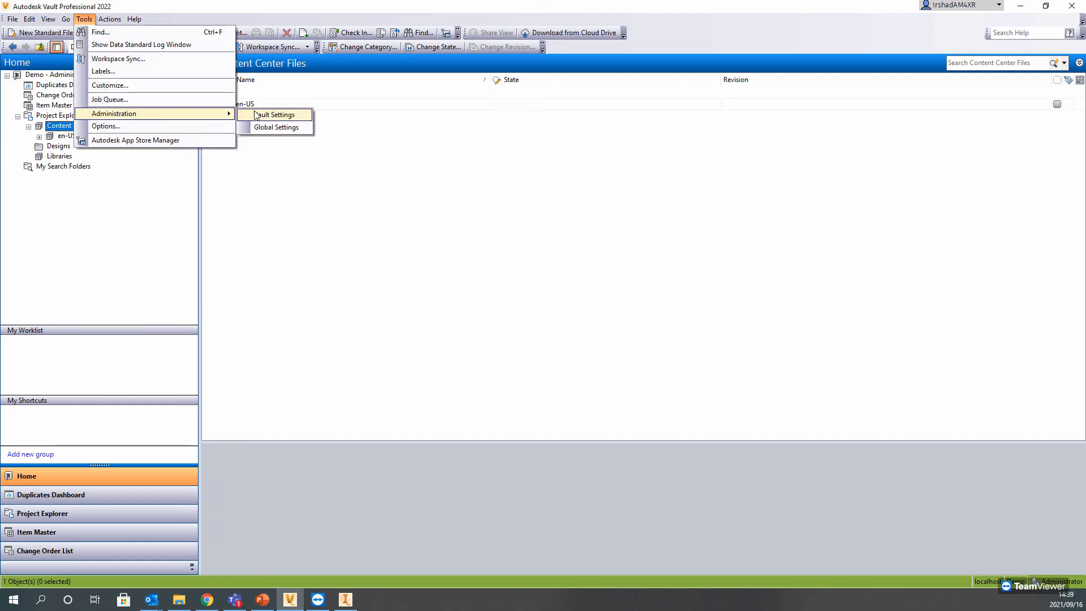
click(256, 115)
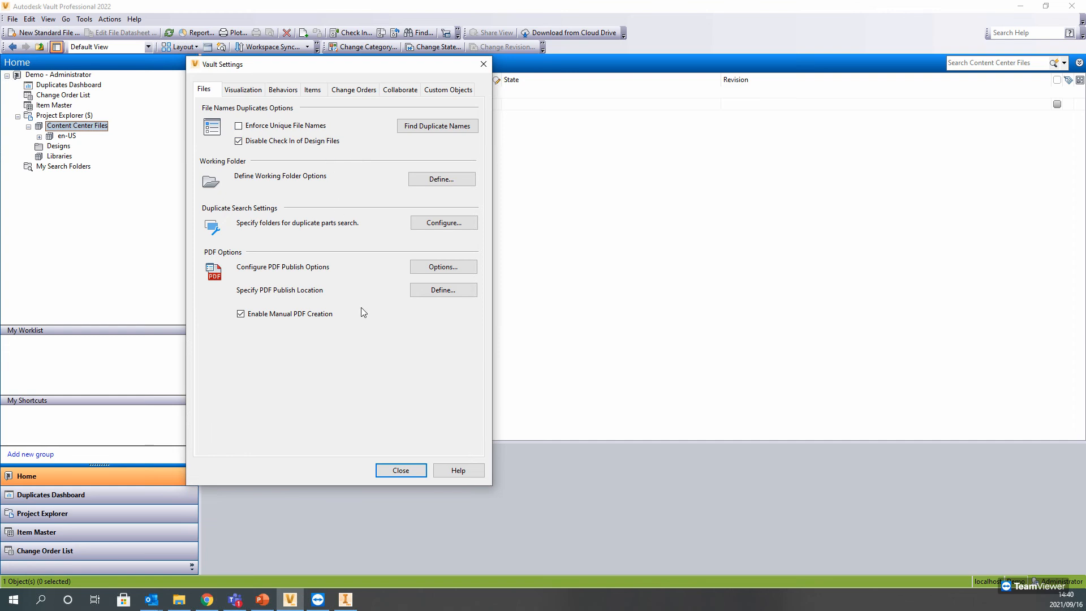
click(401, 469)
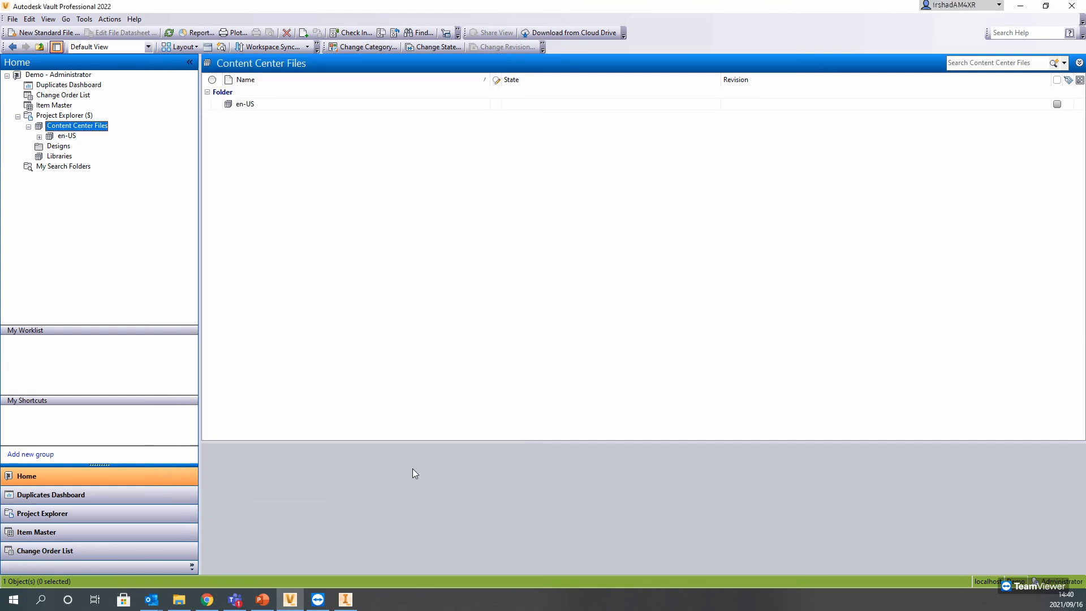
Step: Examine Part3.ipt and Assembly1.iam in the Designs folder, and compare with the assembly open in Inventor
click(58, 146)
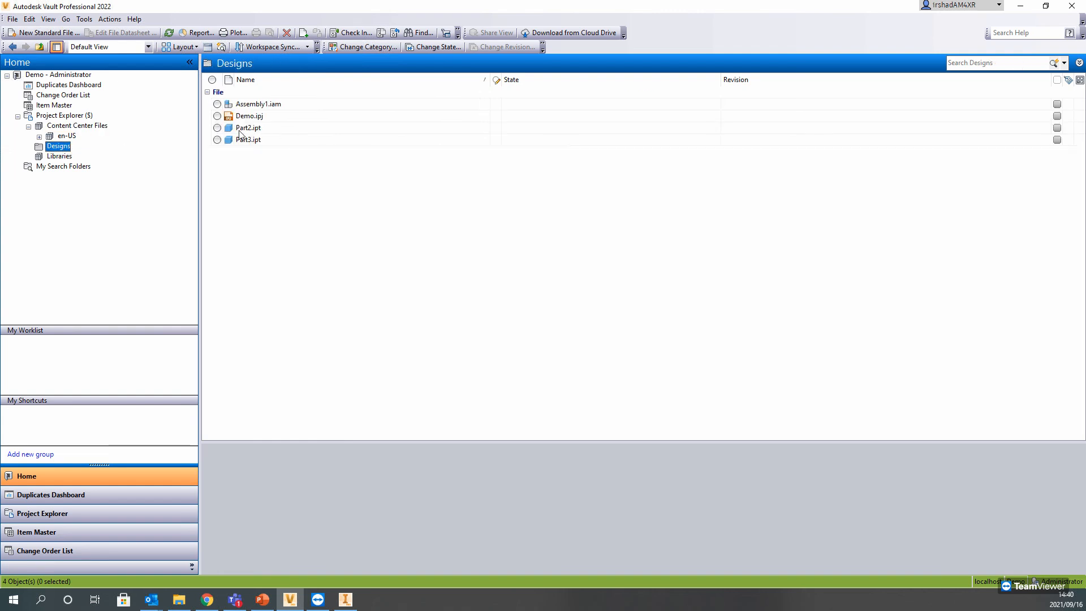
click(243, 139)
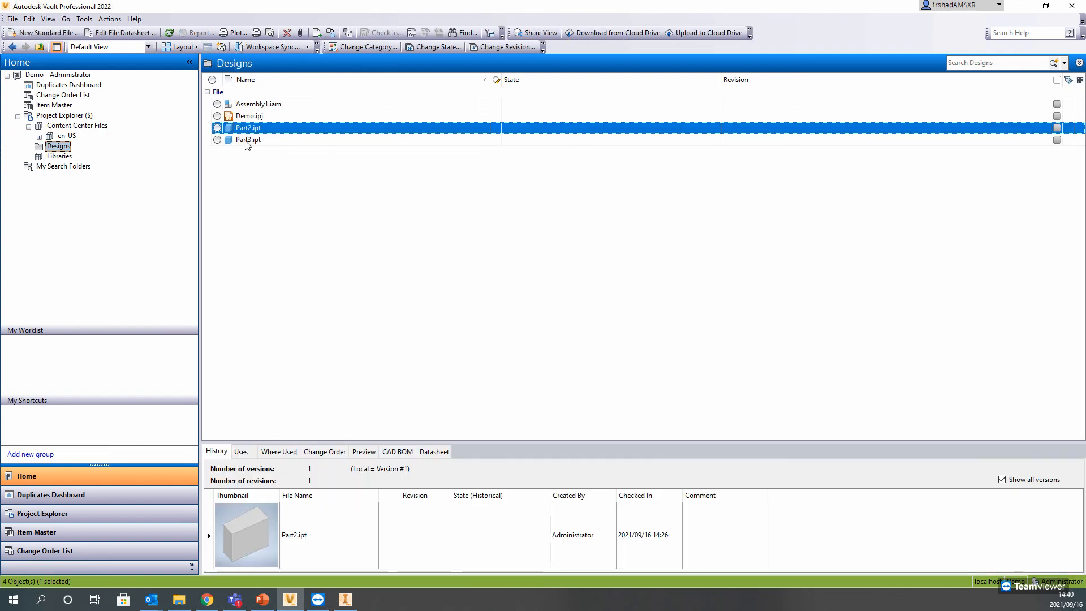
click(252, 103)
click(346, 601)
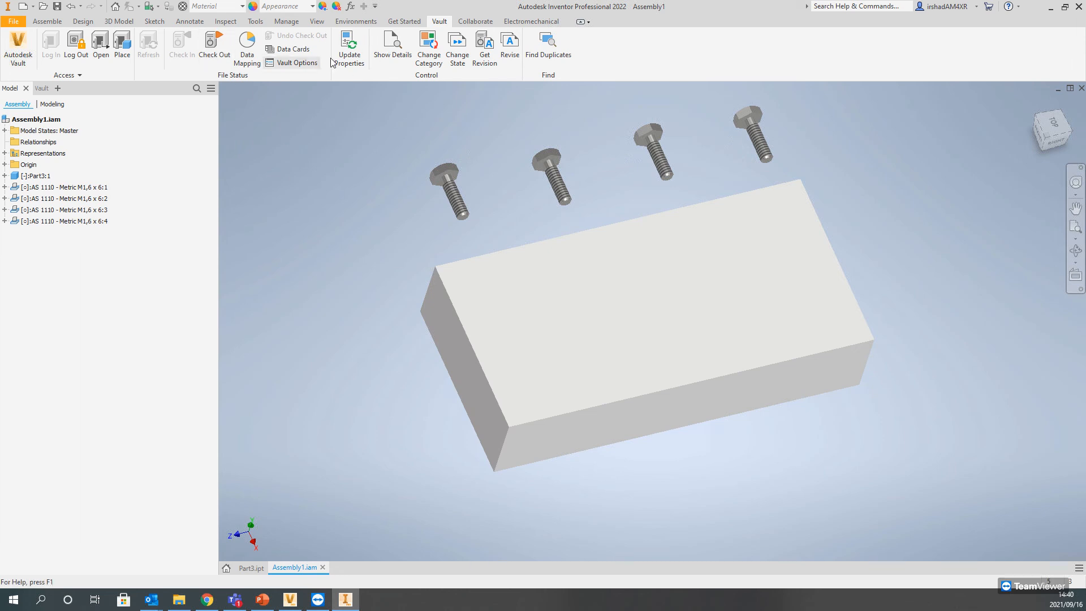
click(1047, 8)
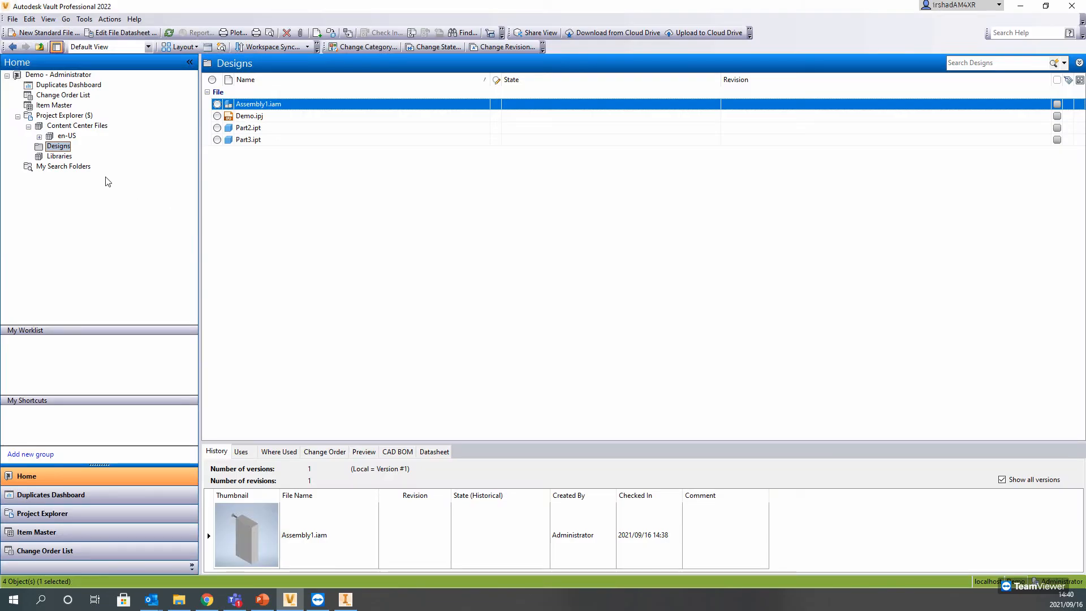
Step: Create a new standard folder named Documents under the Project Explorer root
click(56, 117)
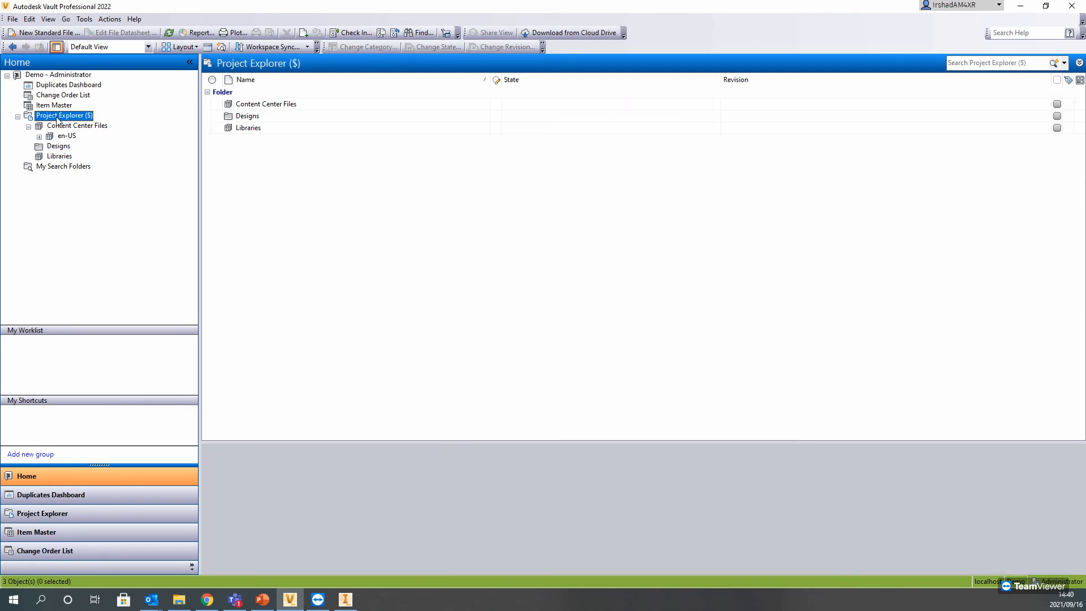
right_click(56, 116)
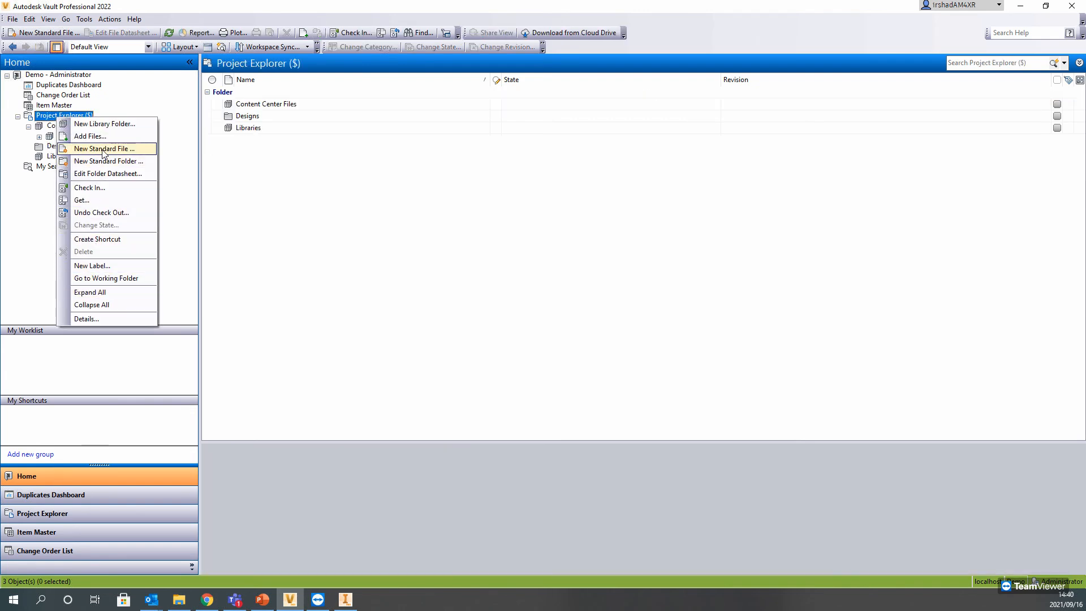
click(105, 161)
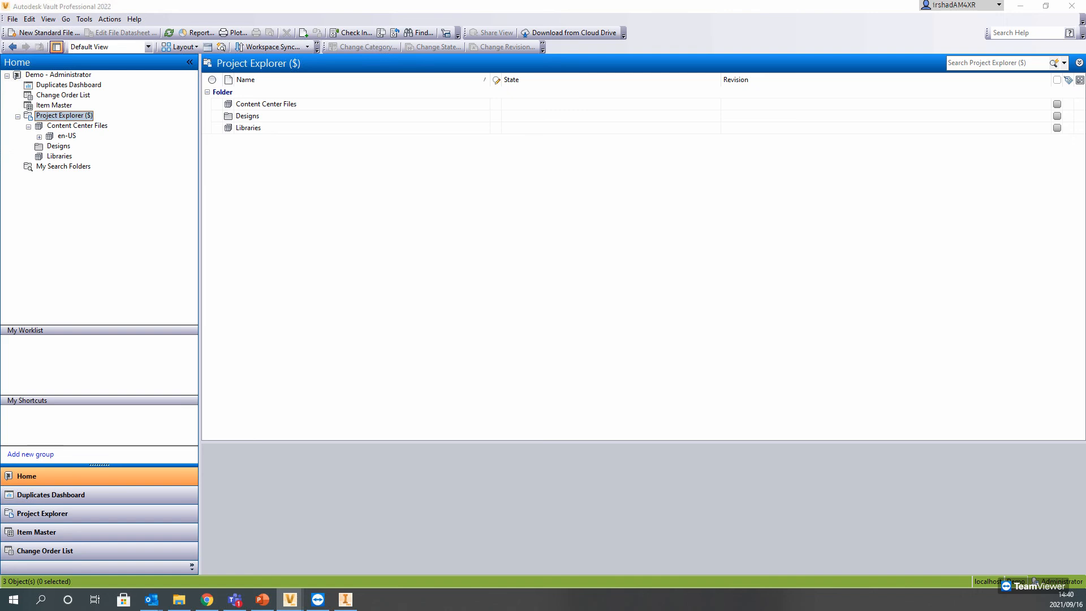
click(240, 153)
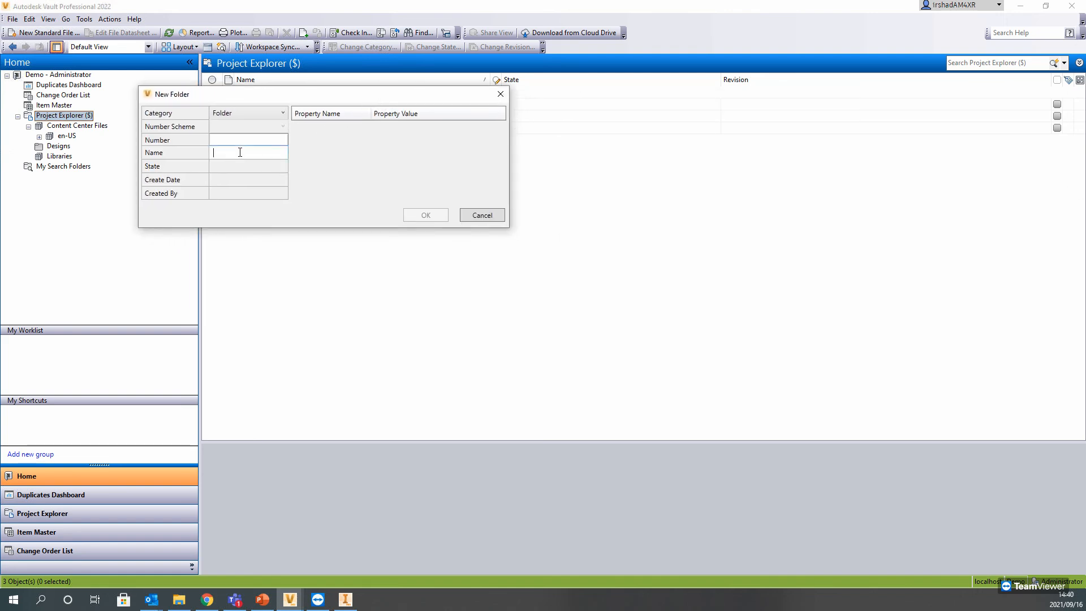
text(Docu)
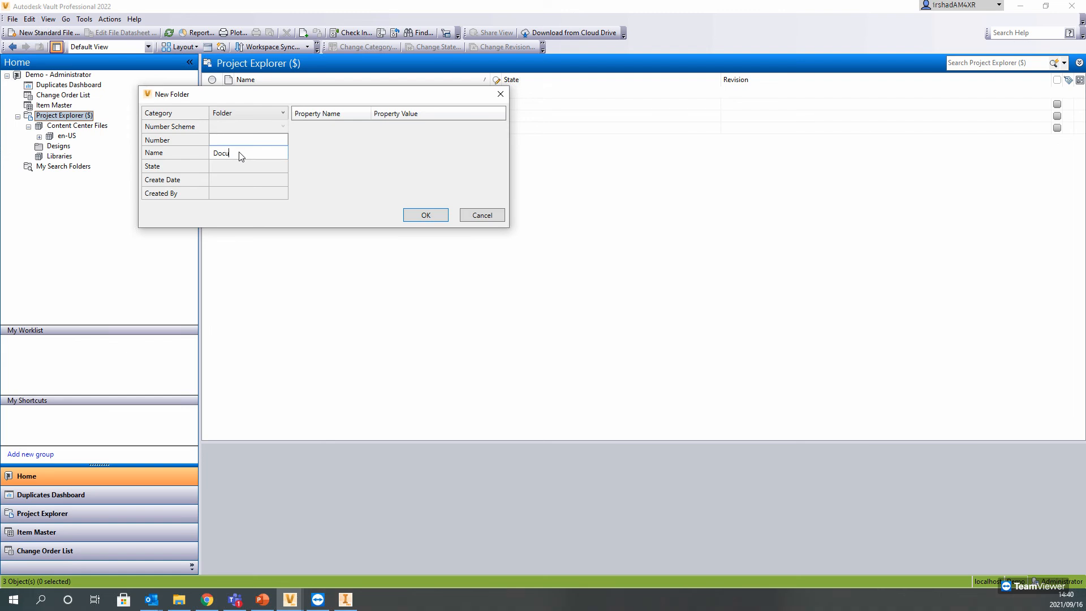
click(432, 219)
Step: Add vault - managing folders and data.pptx from the desktop's Micrographics folder to the Documents vault folder and select it
right_click(76, 162)
click(106, 176)
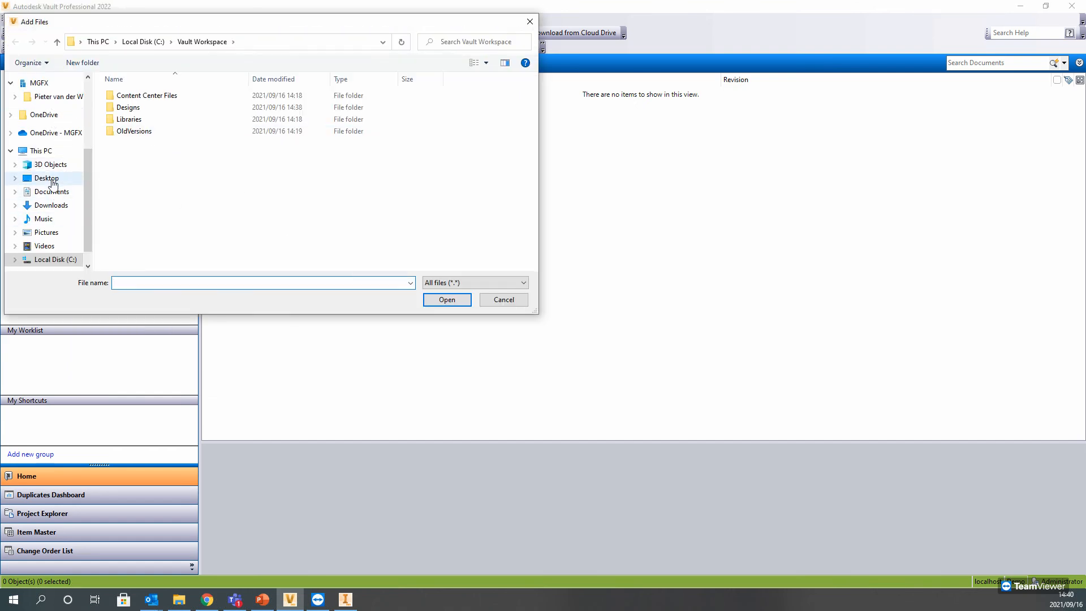
click(46, 178)
double_click(131, 97)
double_click(129, 106)
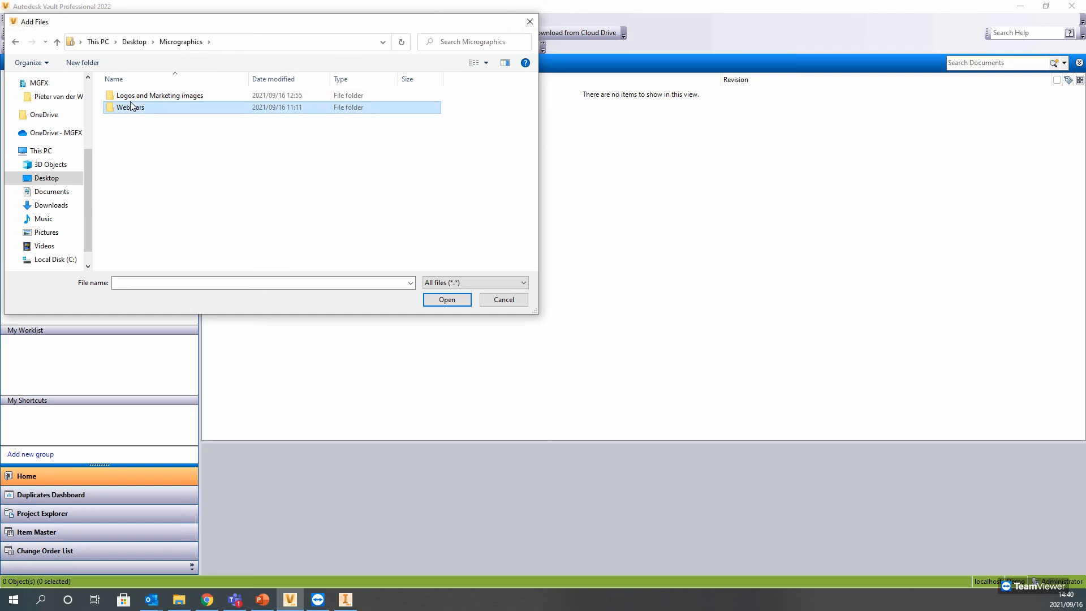
double_click(127, 97)
click(165, 99)
click(445, 300)
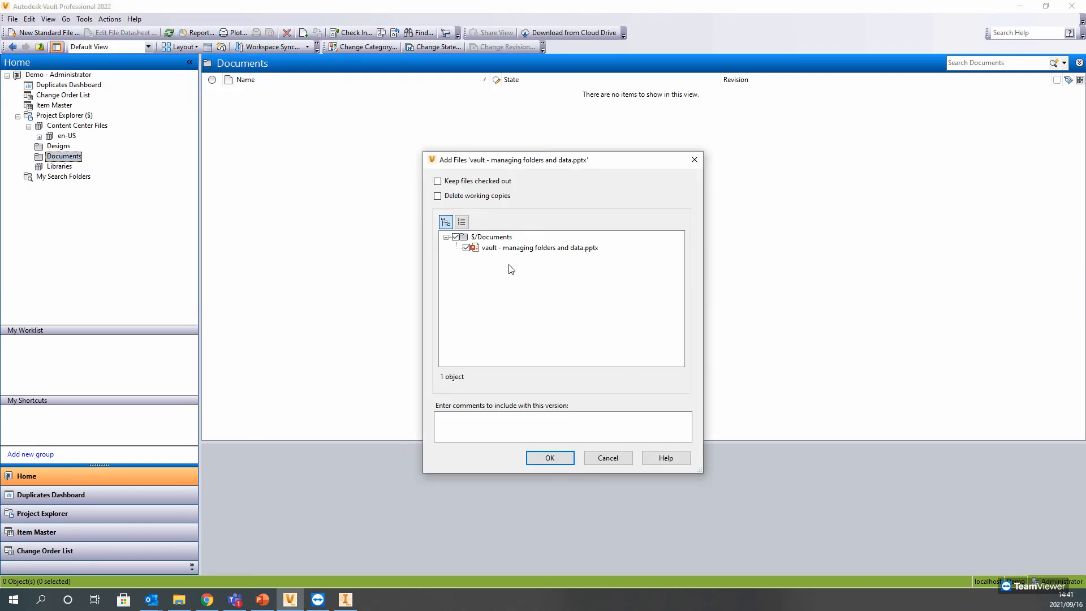
click(550, 459)
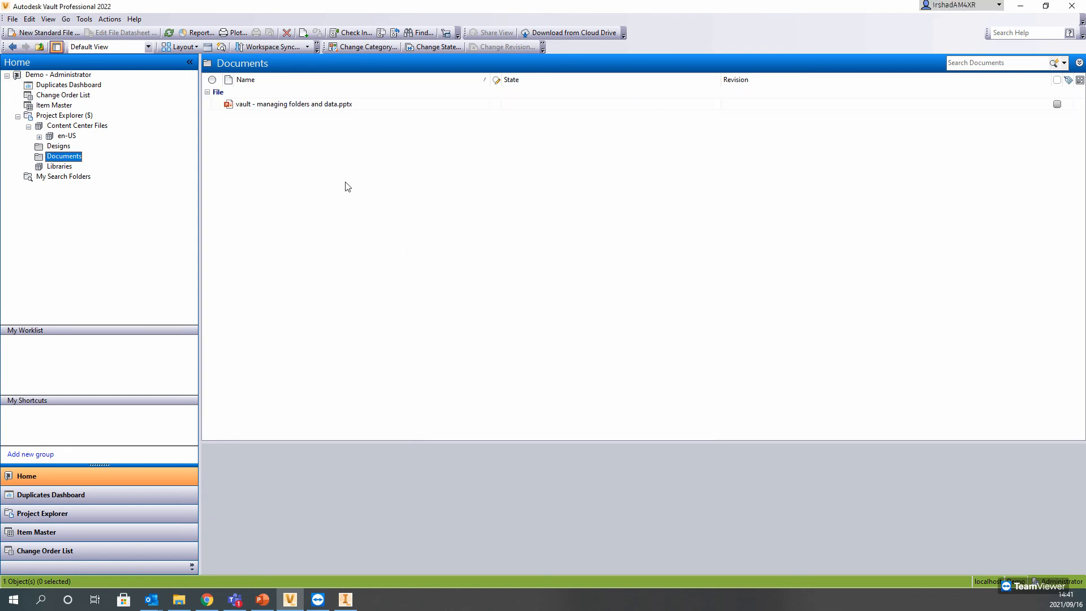
click(310, 105)
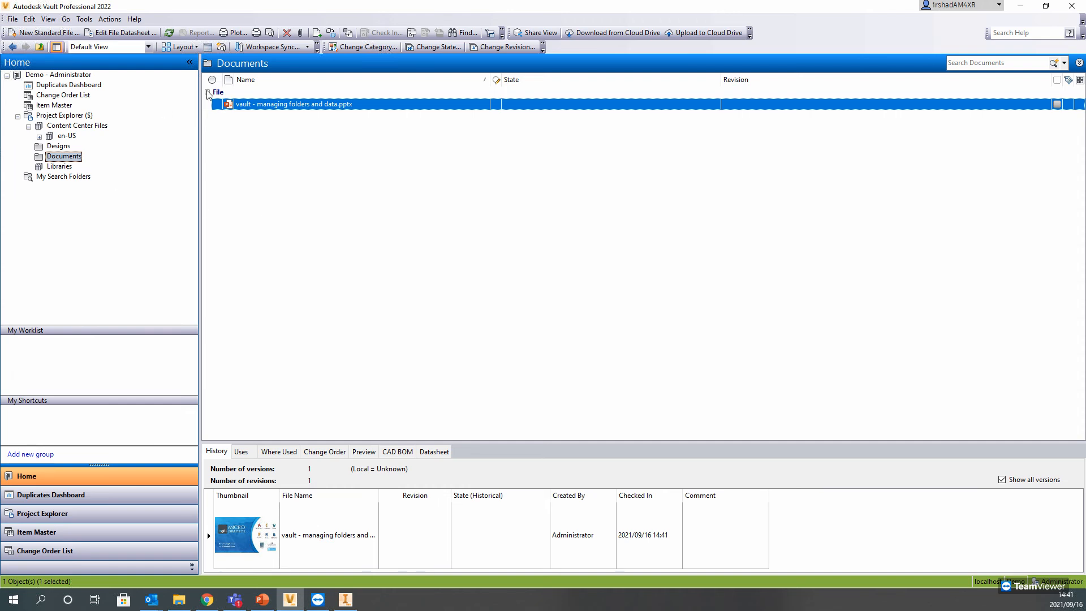
Step: Attach vault - managing folders and data.pptx from the Documents folder to Assembly1.iam in the Designs folder
click(56, 147)
click(241, 129)
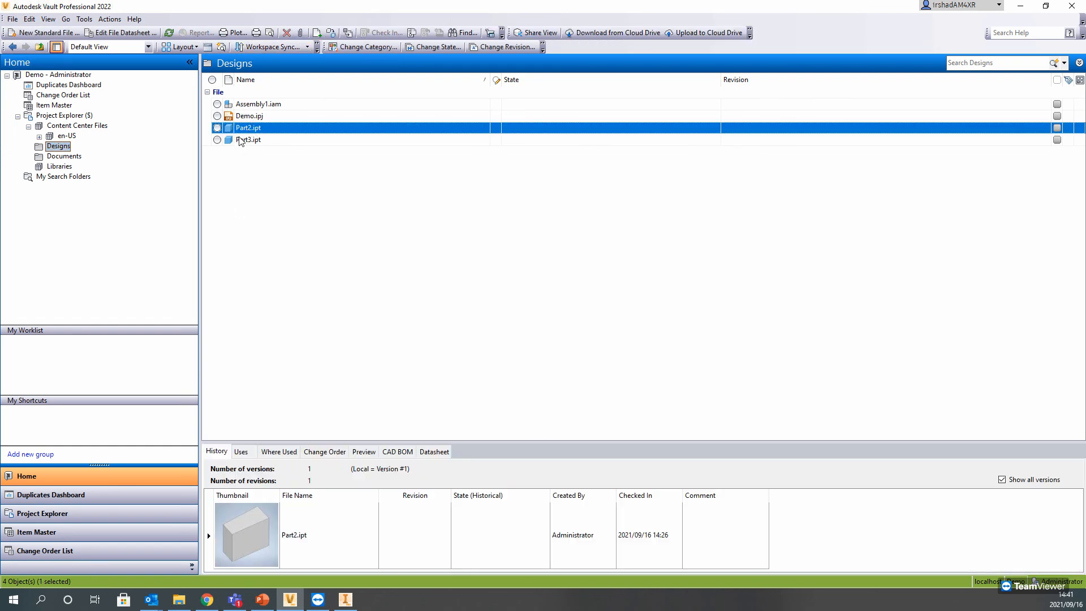
click(255, 106)
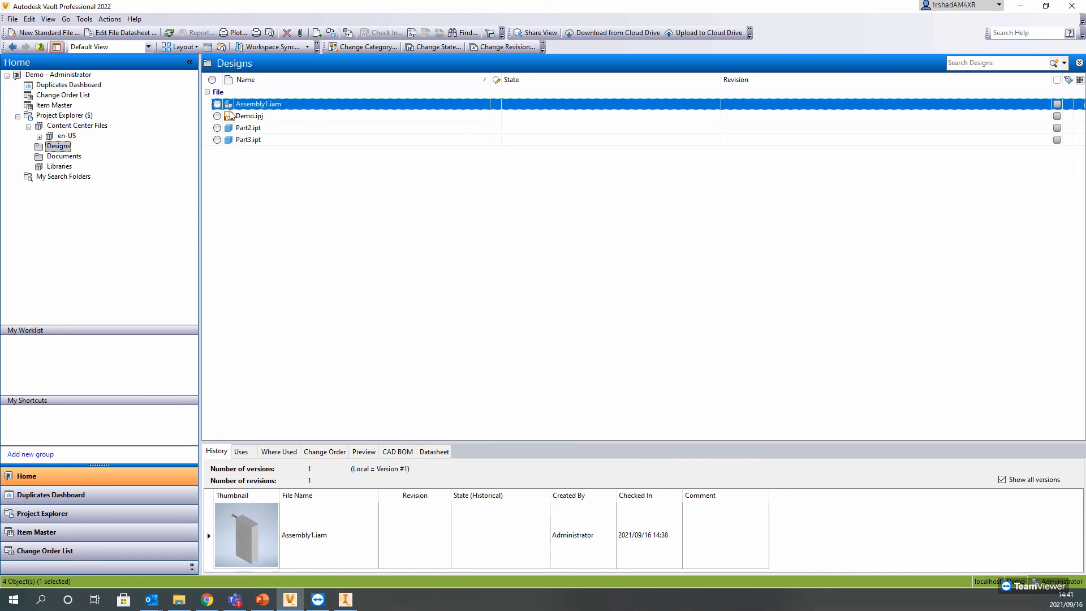
click(298, 31)
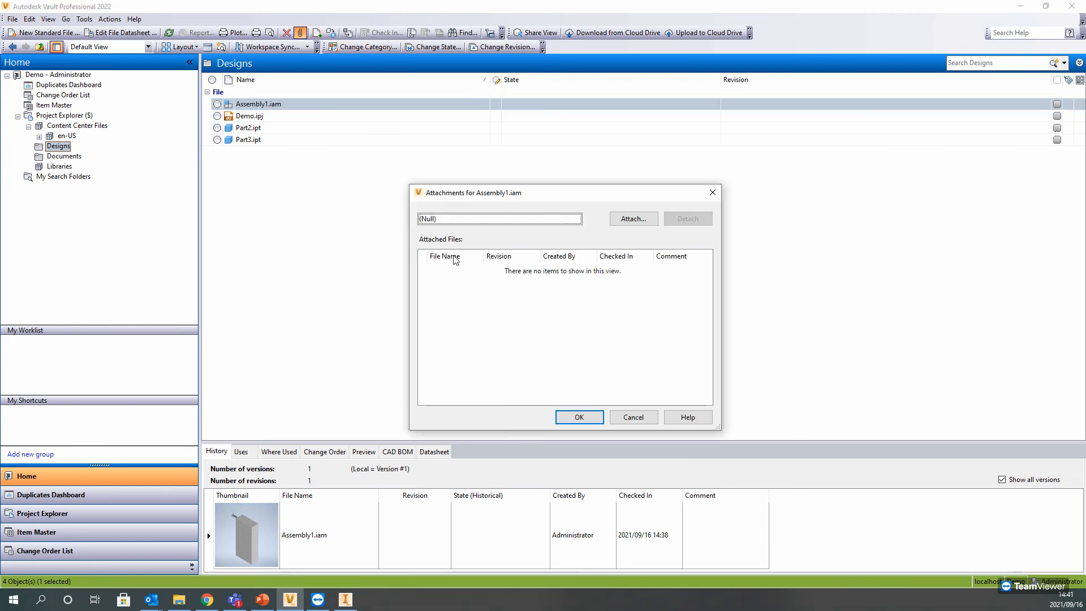
click(635, 219)
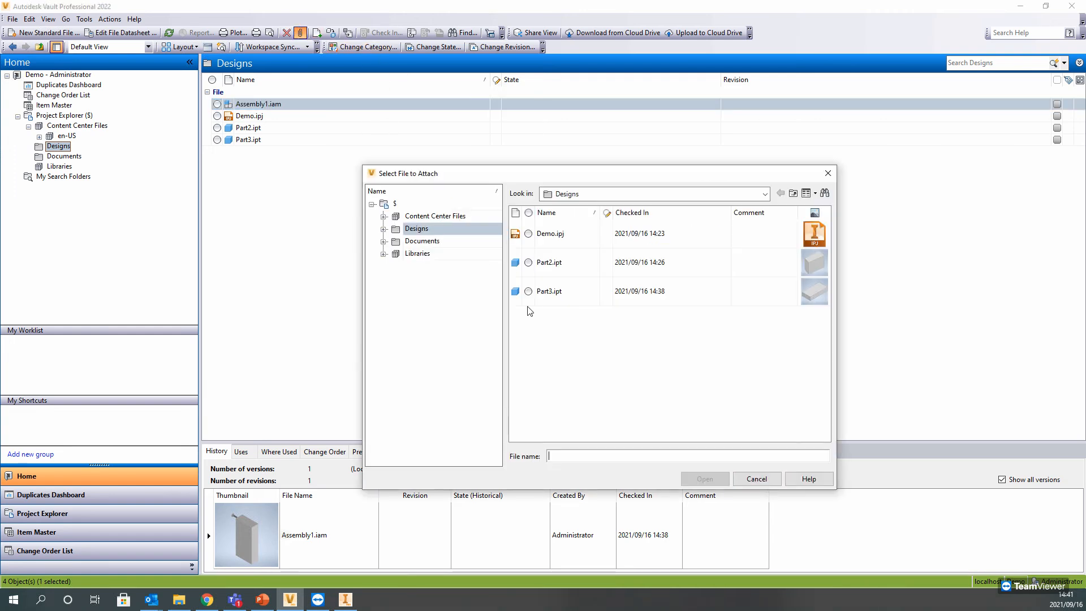
click(478, 242)
click(556, 234)
click(701, 478)
click(579, 418)
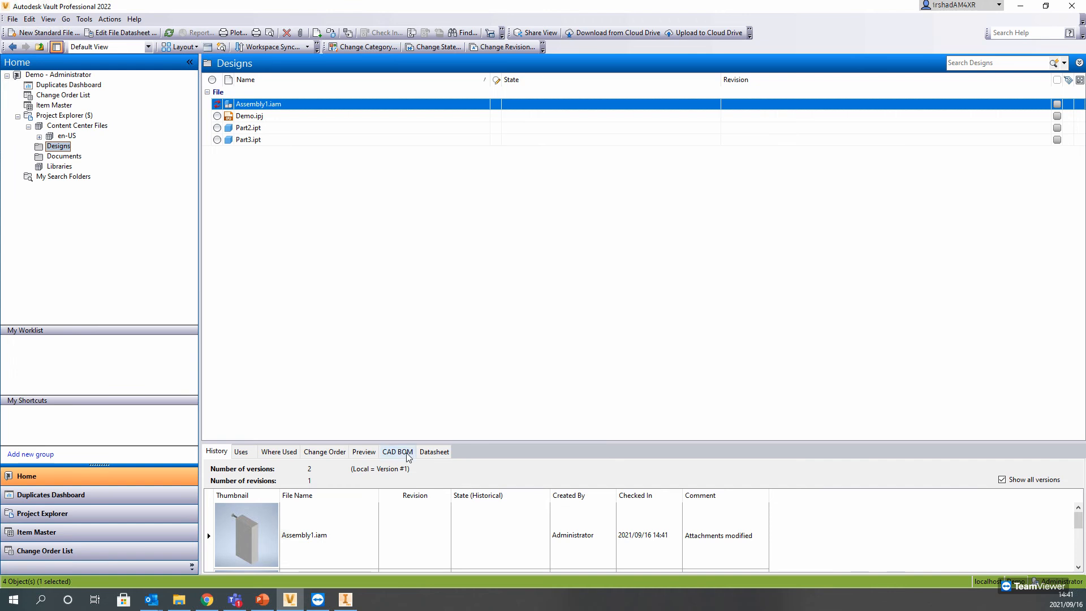
Step: Review the datasheet and version history of Assembly1.iam
click(433, 452)
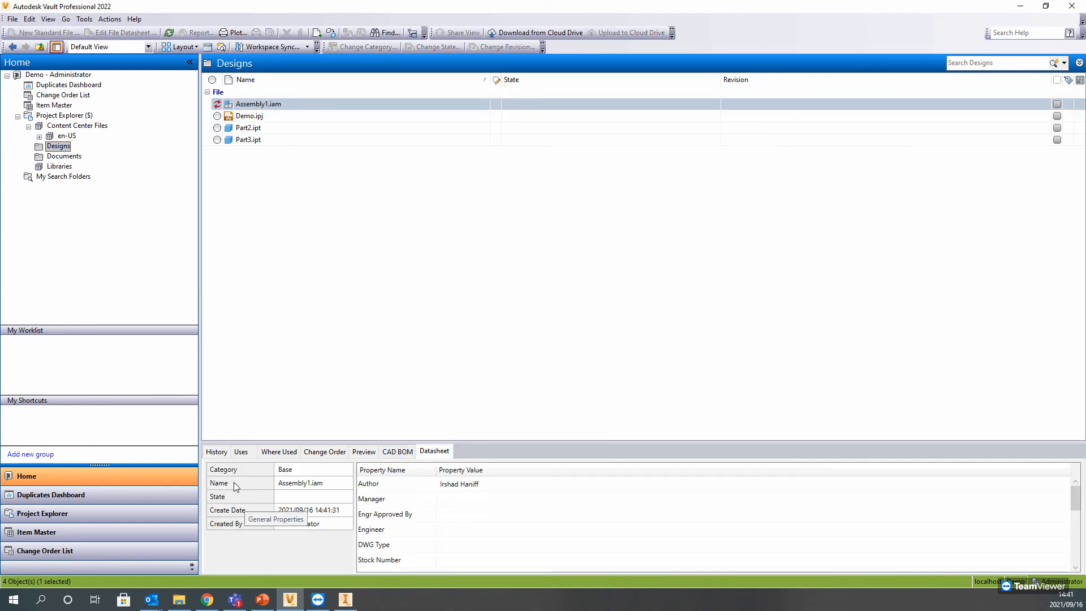
click(218, 453)
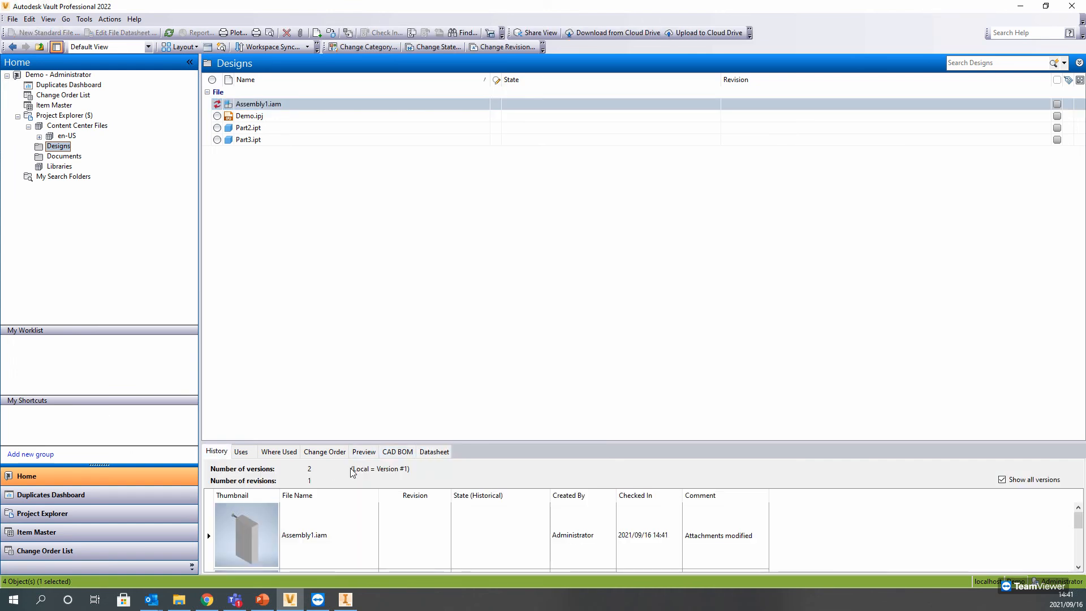
click(248, 107)
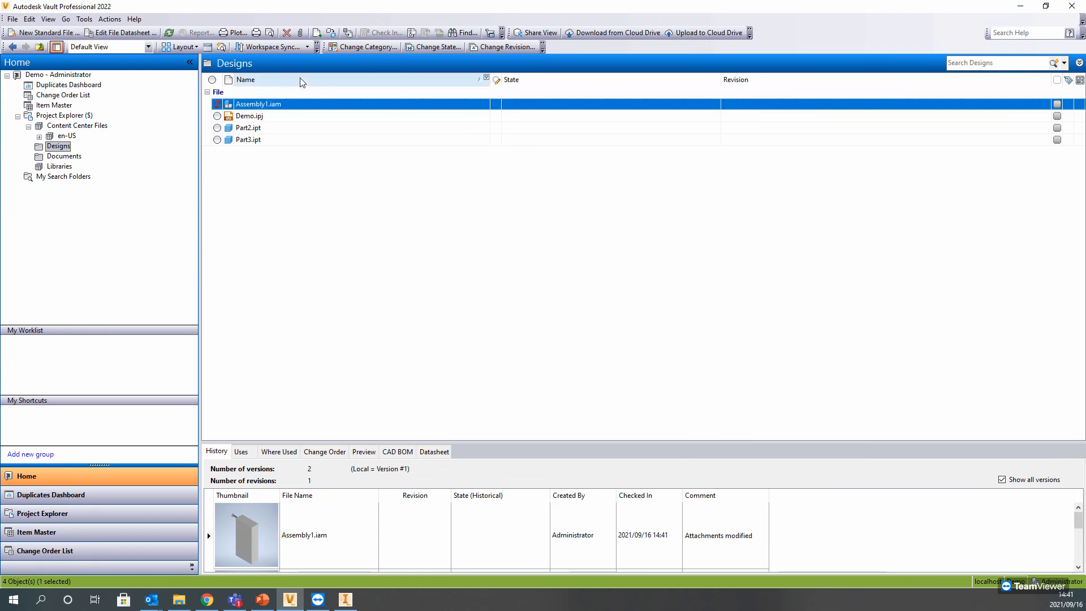
Step: Customize the file list view by adding the Attachments field and placing it directly after Vault Status
right_click(300, 77)
click(343, 206)
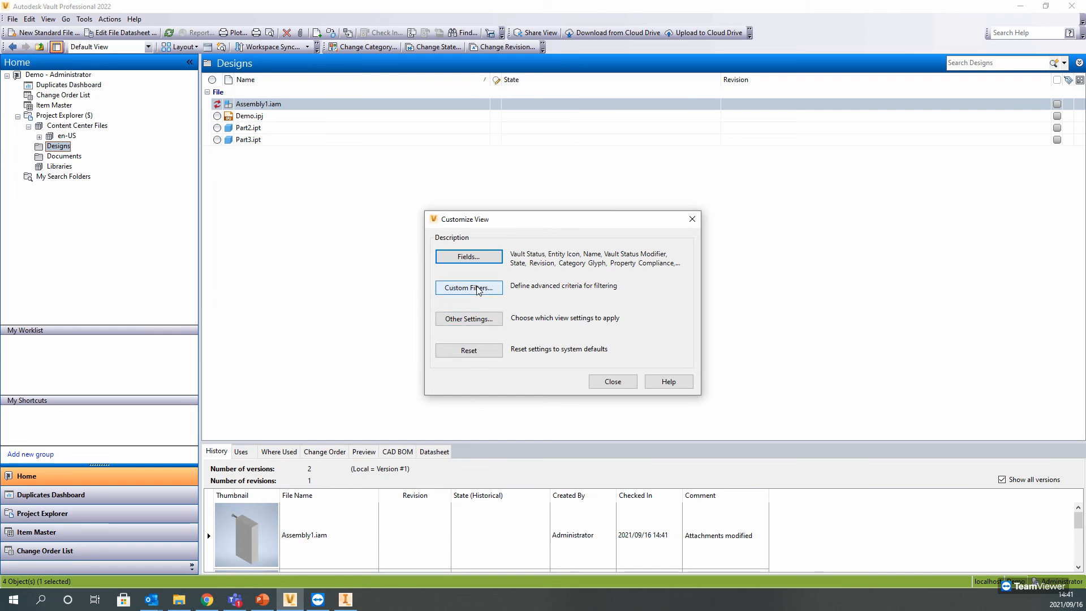
click(478, 257)
click(497, 275)
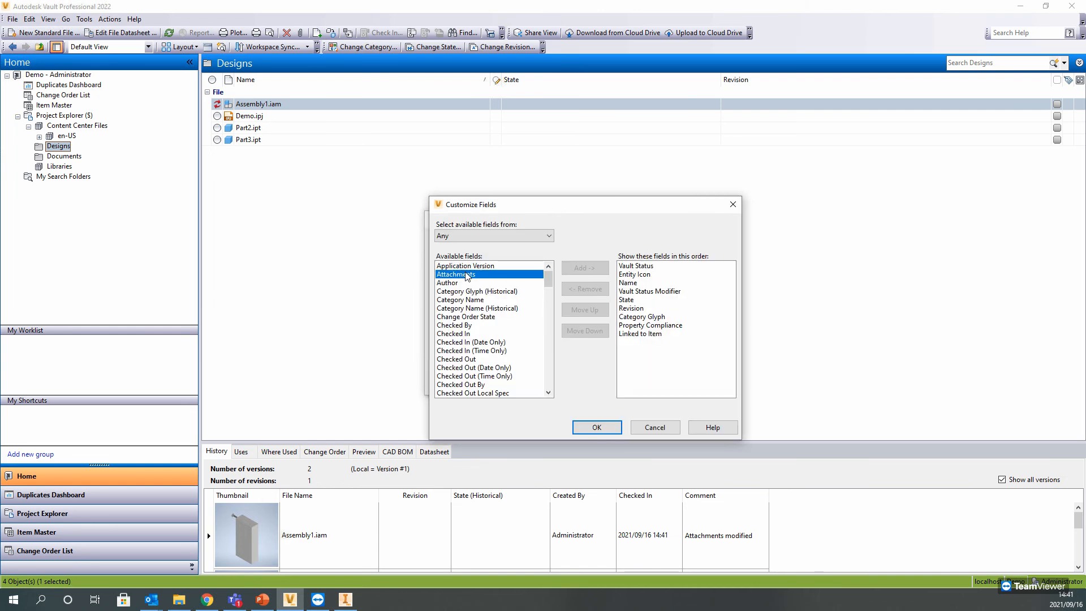
click(601, 270)
click(639, 342)
click(587, 308)
click(587, 309)
click(587, 308)
click(587, 309)
click(587, 308)
click(587, 308)
click(586, 308)
click(587, 309)
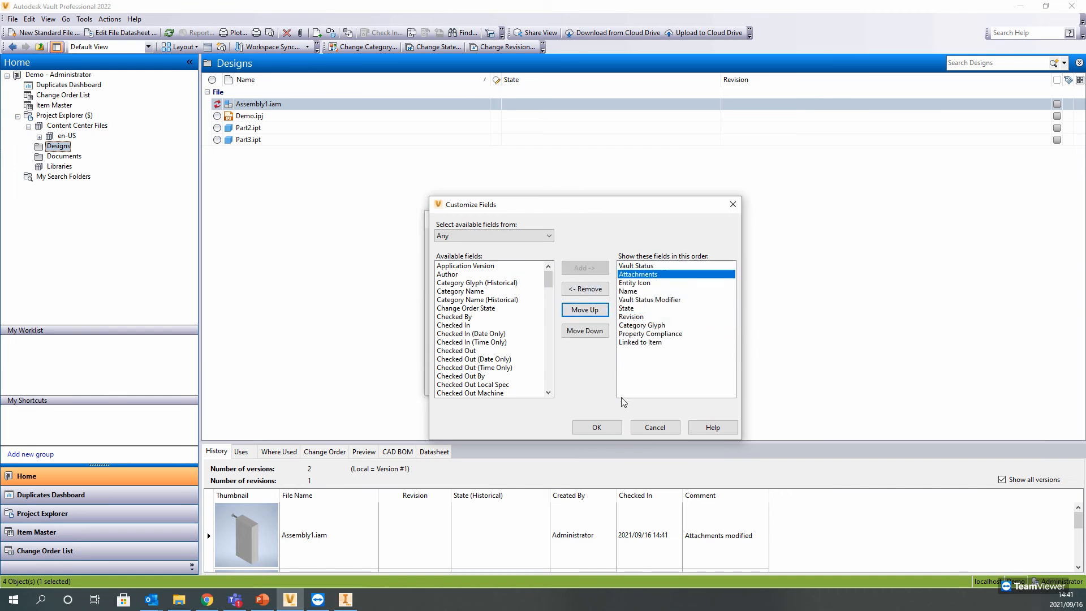
click(597, 427)
click(612, 381)
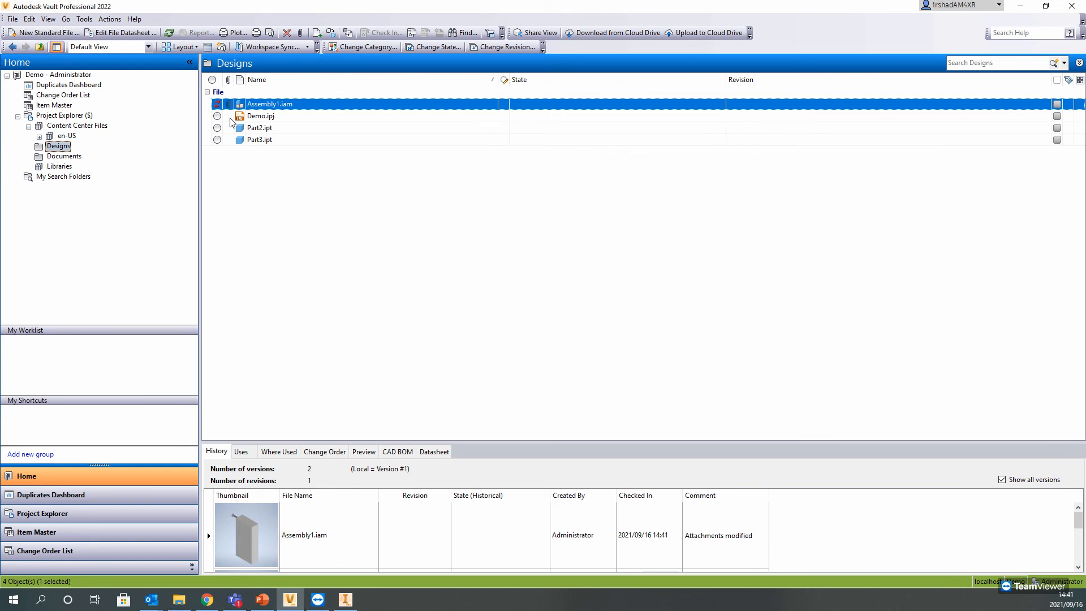
Step: Examine the files used by Assembly1.iam, including its bolt, Part3.ipt and attached presentation, and check its vault status
click(241, 451)
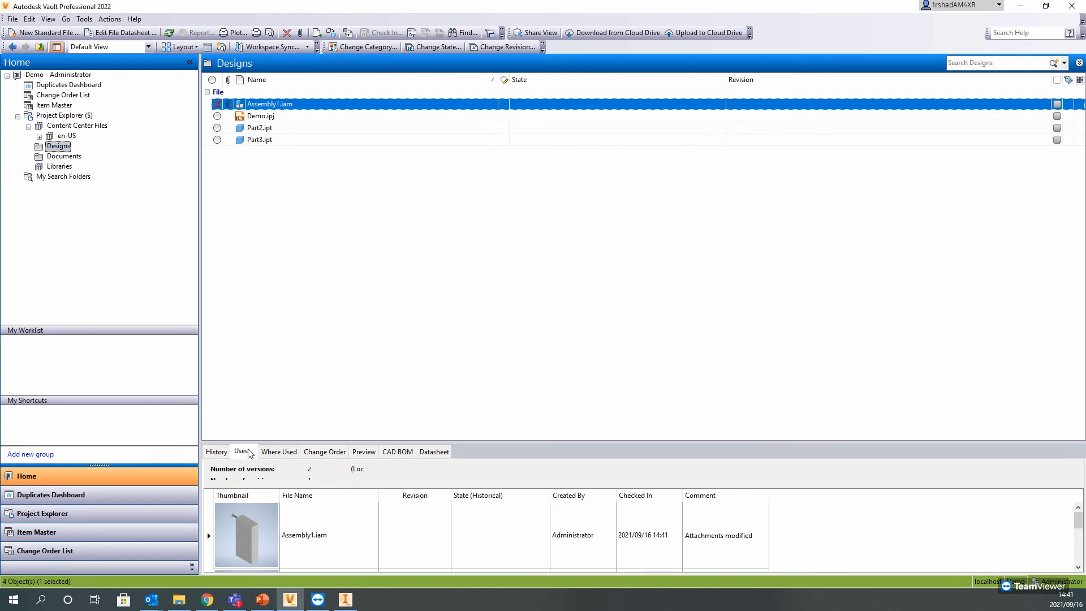
click(210, 507)
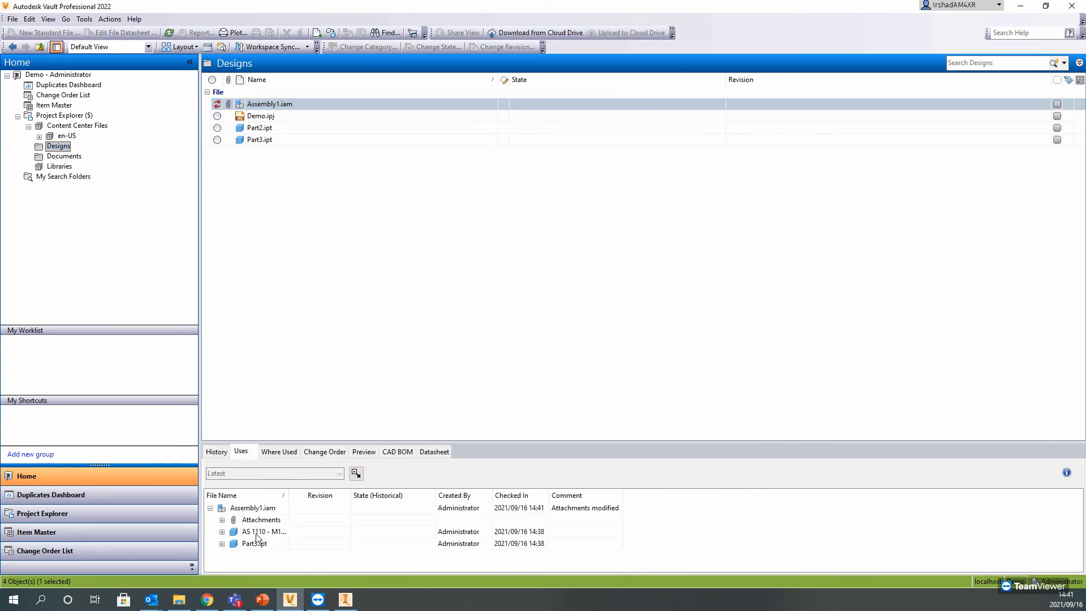
click(255, 534)
click(258, 544)
click(261, 533)
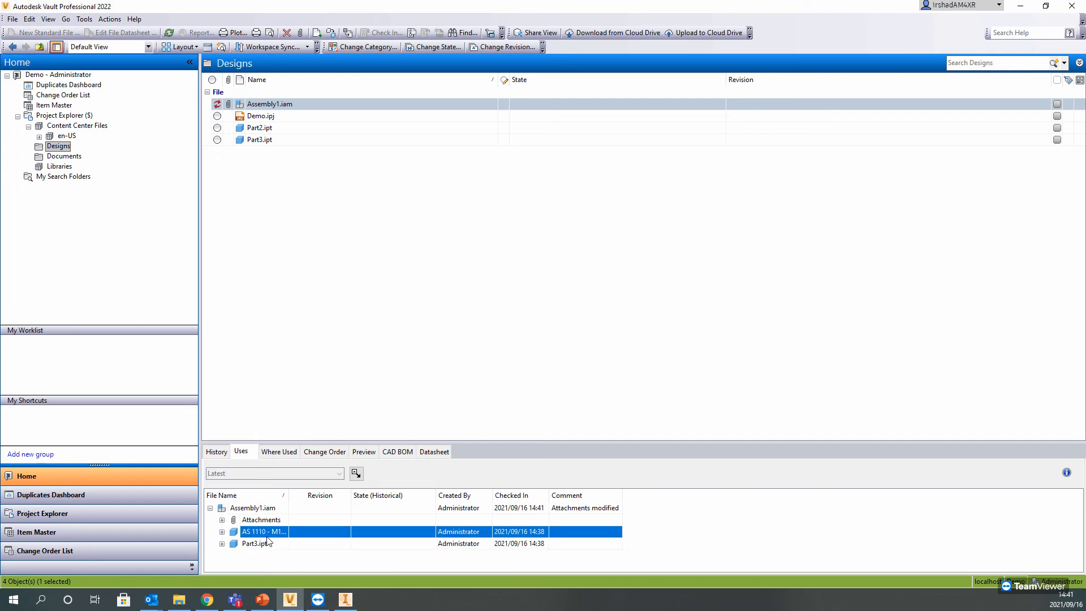
click(257, 544)
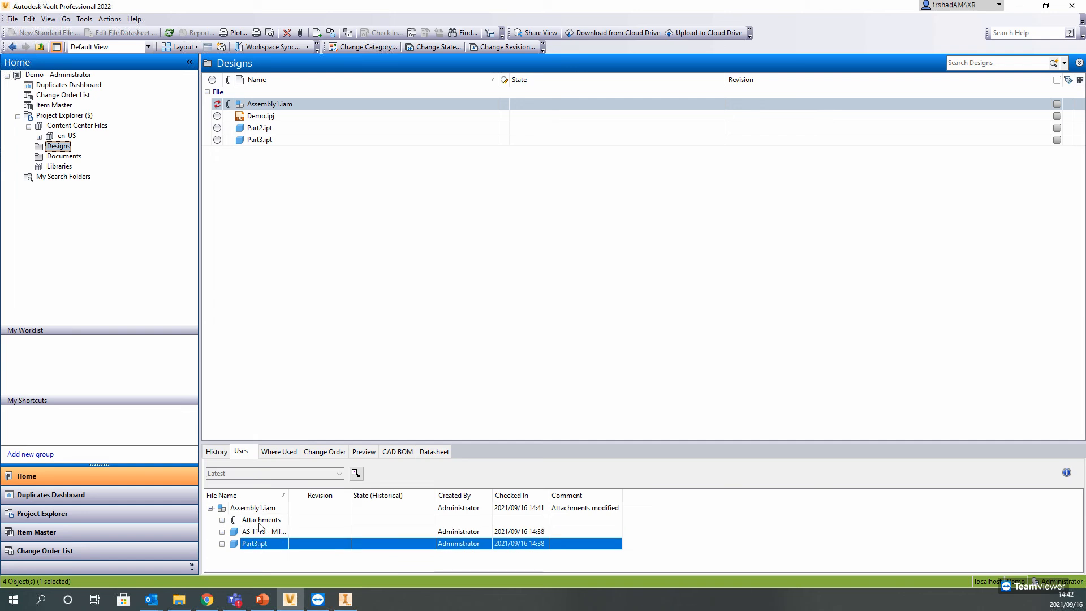
click(259, 522)
click(222, 520)
click(248, 532)
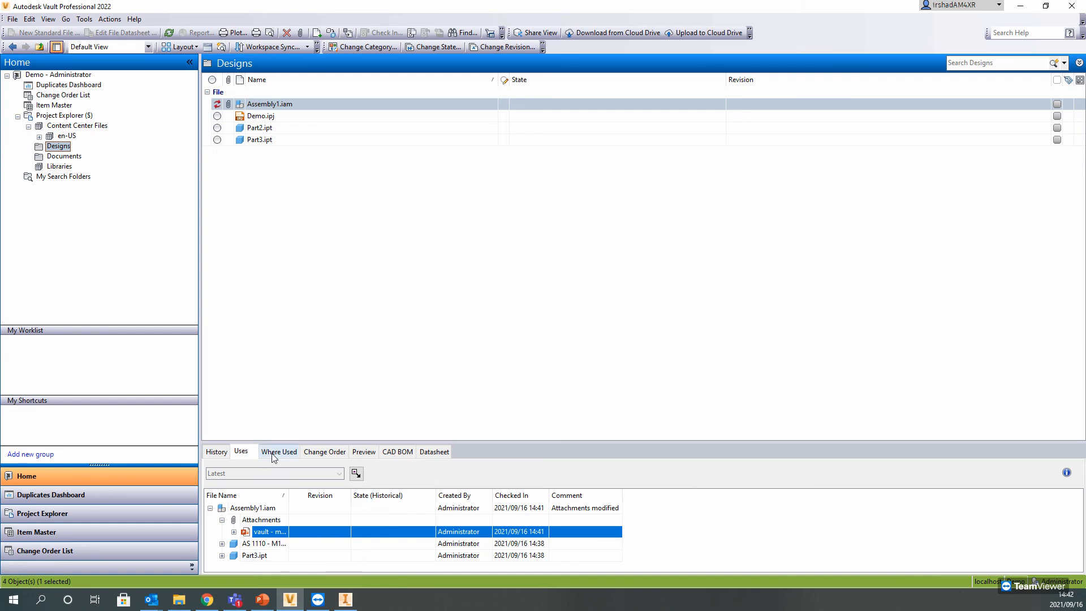
click(273, 140)
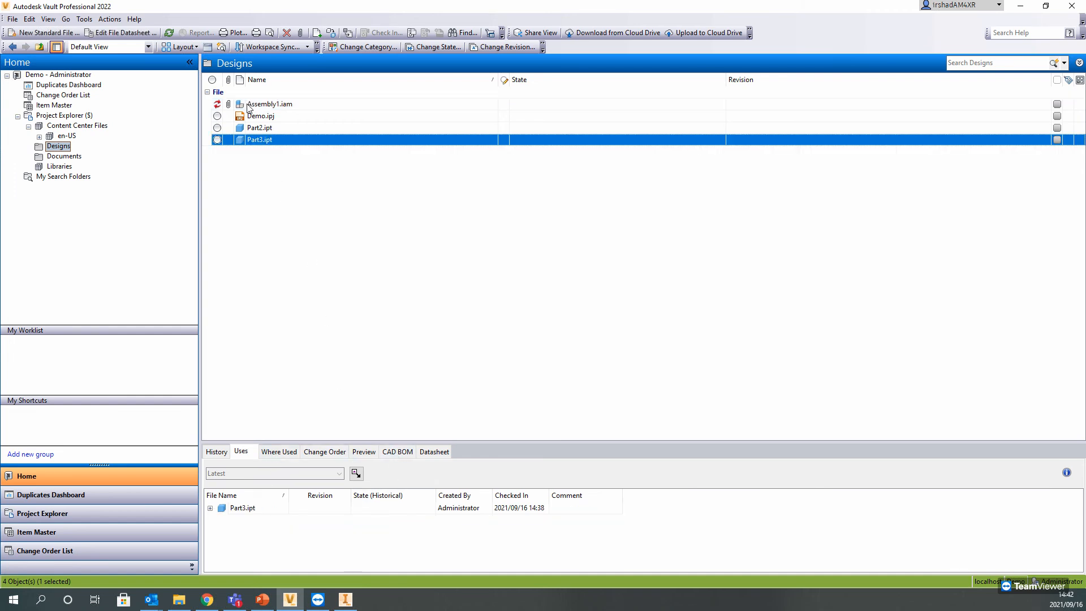
click(247, 105)
mouse_move(214, 108)
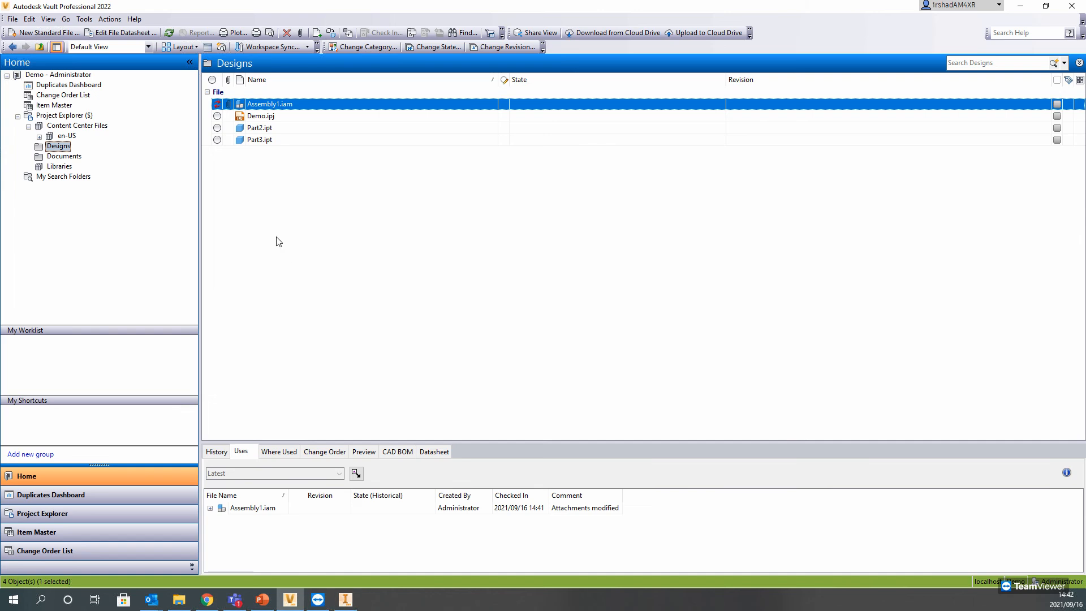
Step: Switch to Inventor and close Assembly1.iam and Part3.ipt
right_click(242, 105)
click(252, 112)
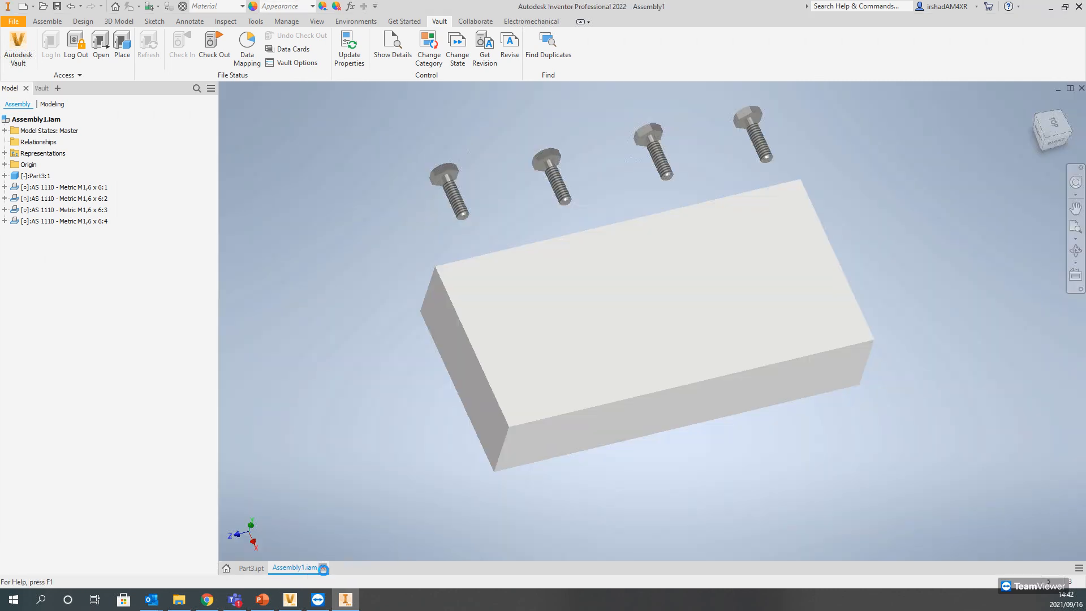
click(323, 567)
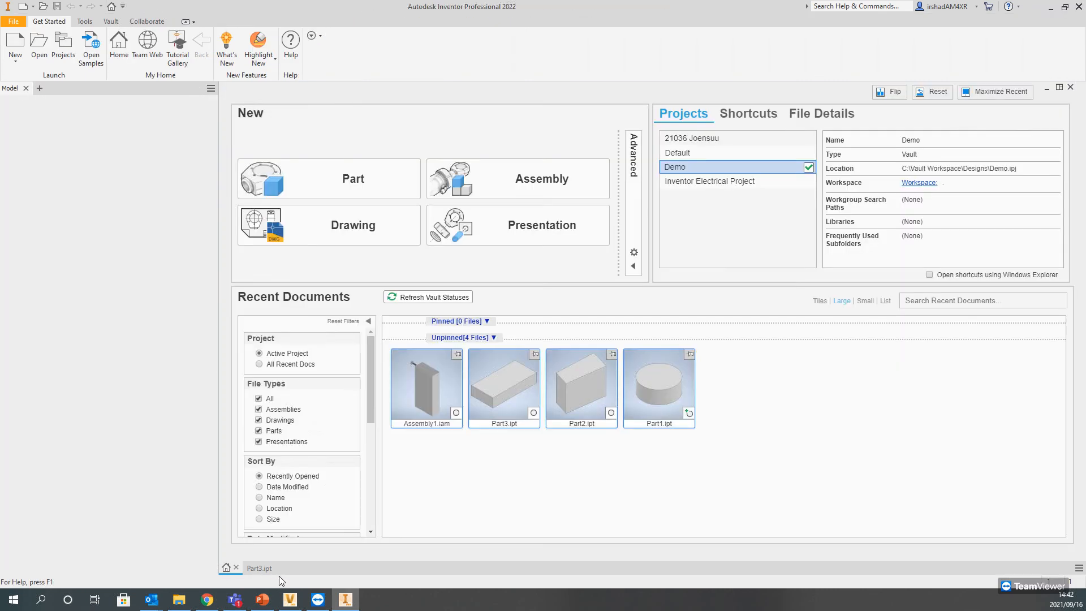
click(269, 568)
click(271, 569)
Step: Return to Autodesk Vault and get Assembly1.iam into the working folders
click(290, 599)
right_click(291, 109)
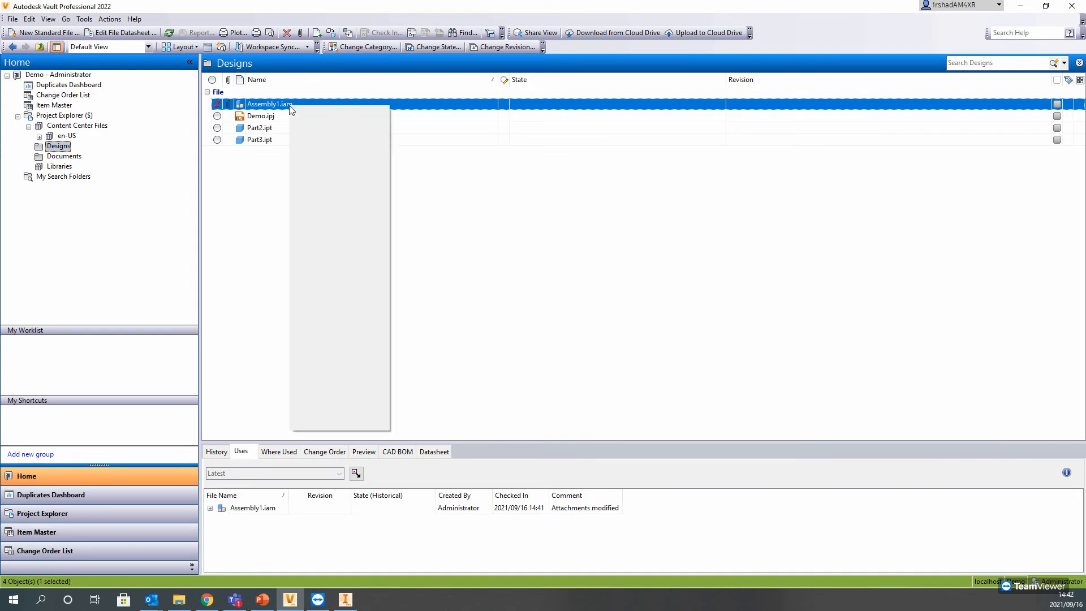
click(316, 227)
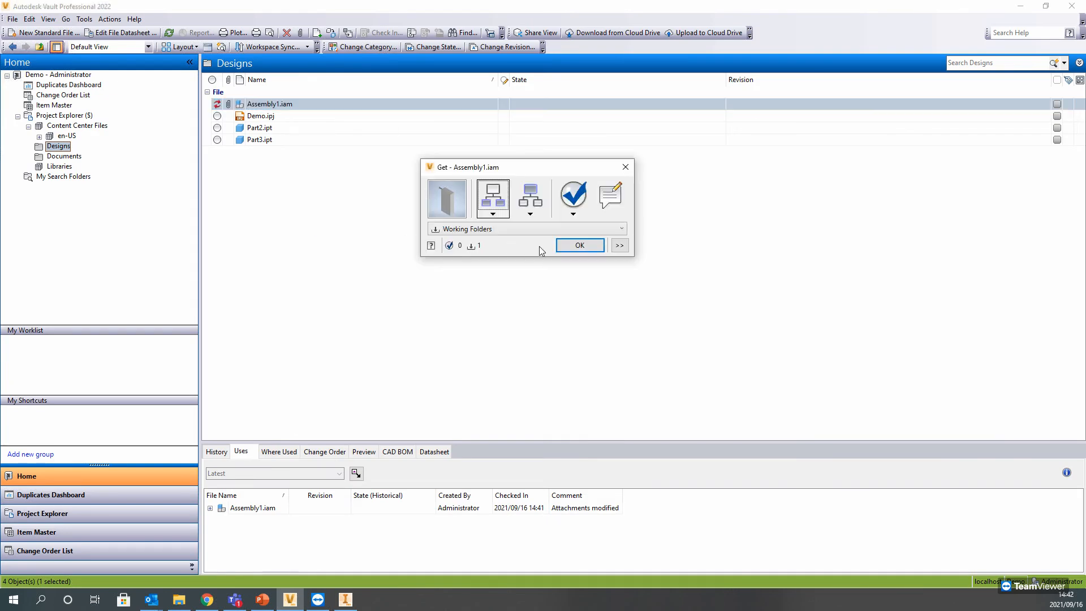
key(Return)
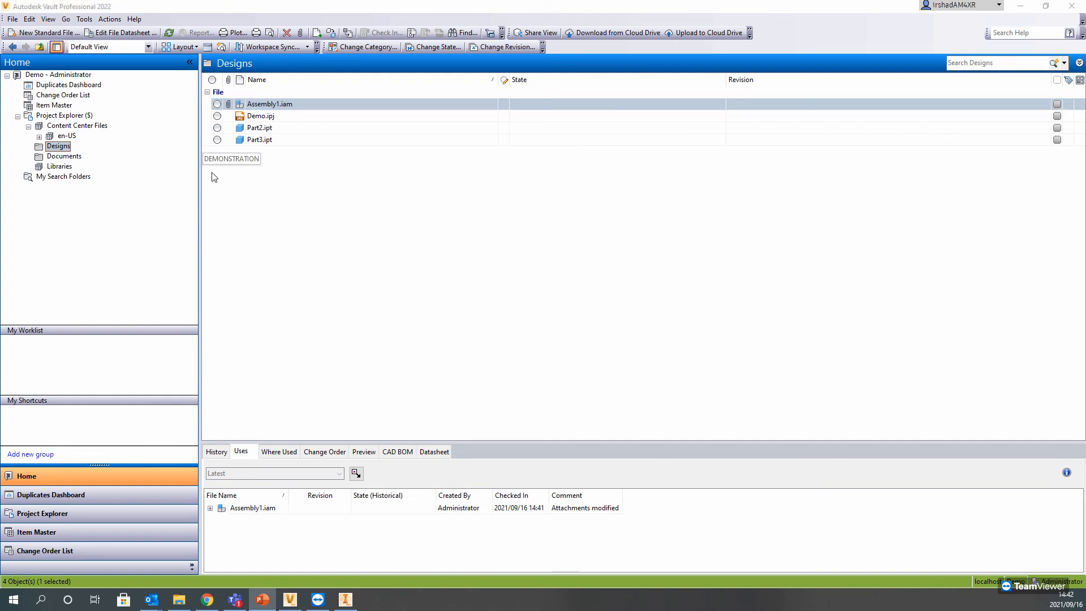
Step: Show the PowerPoint slide on moving data around on the Vault, return to Autodesk Vault, and look through the Designs files
key(shift+F5)
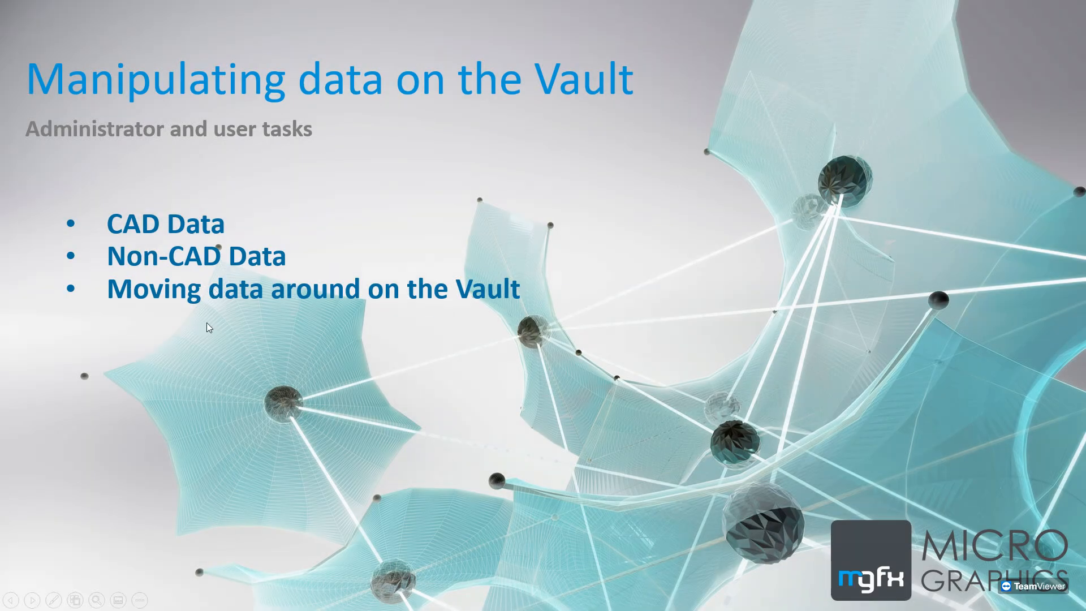
key(alt+Tab)
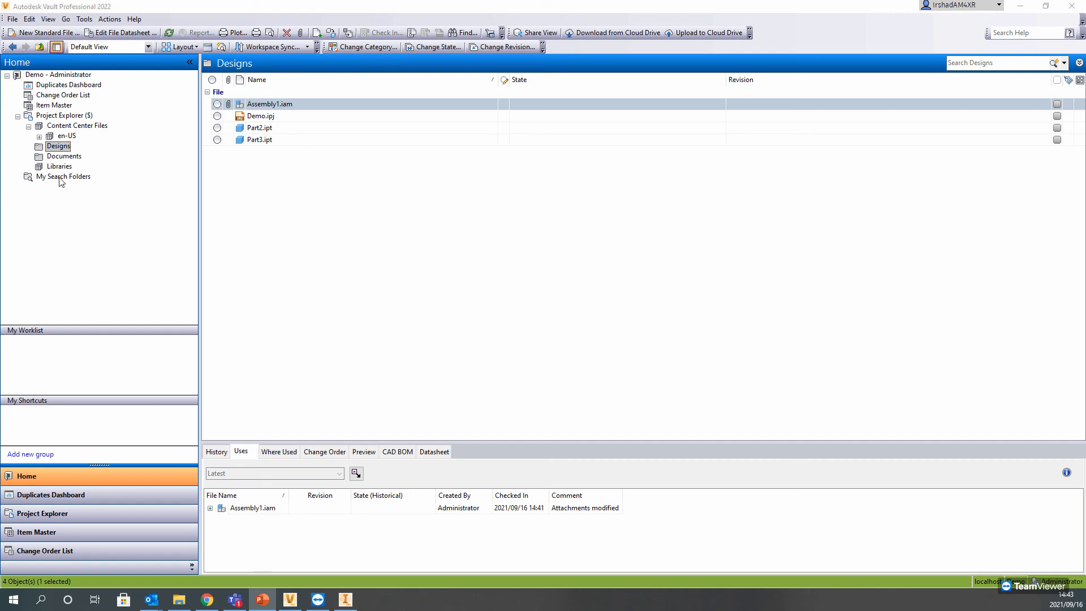
click(250, 141)
key(Up)
key(Up)
key(Up)
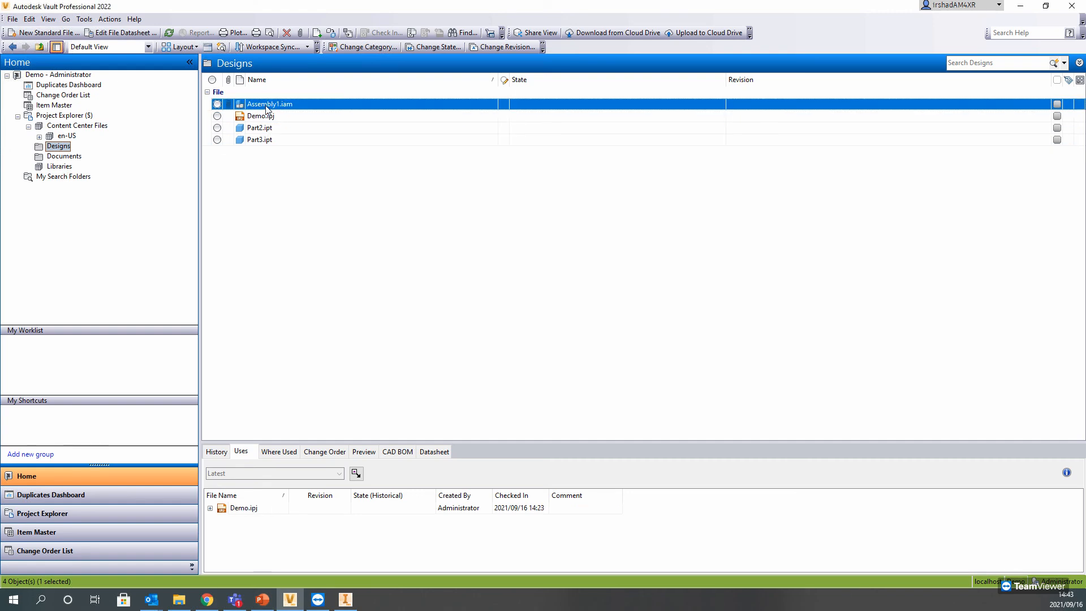
Step: Create a new folder named Client 1 inside the Designs folder
right_click(244, 195)
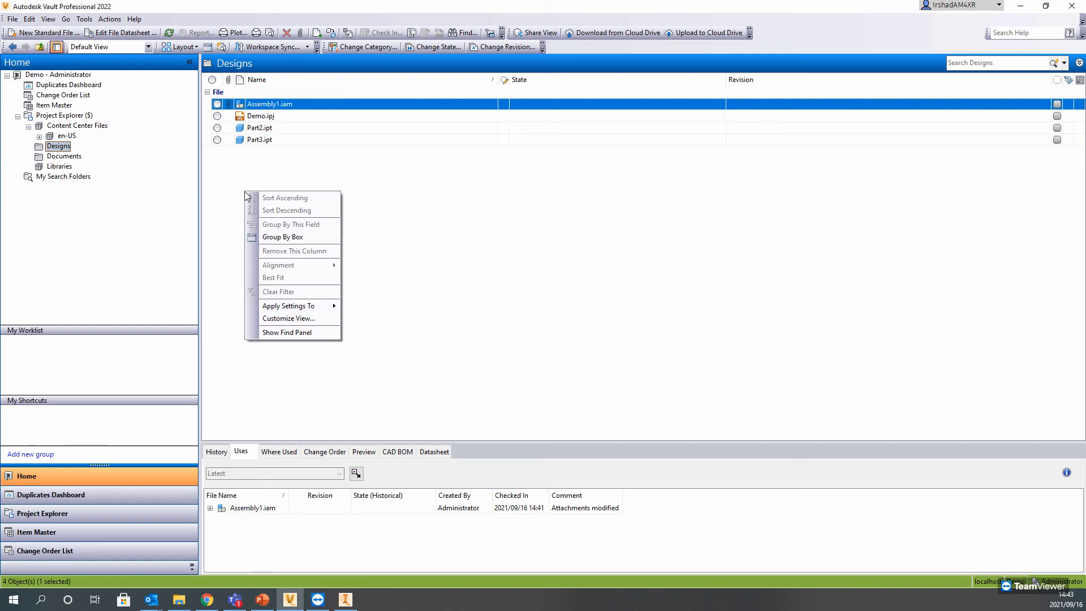
right_click(68, 146)
click(116, 187)
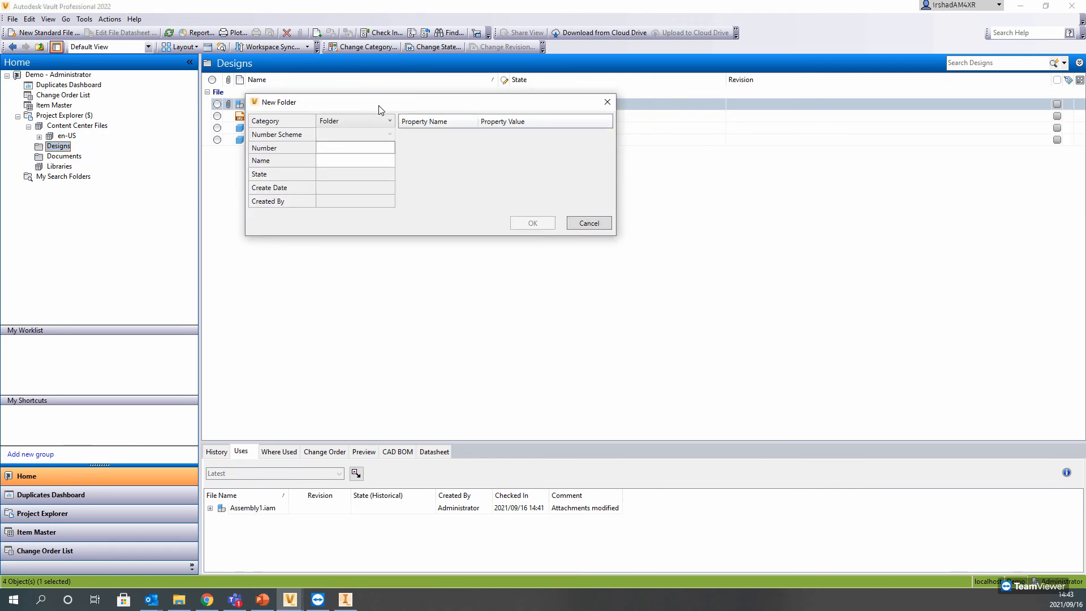
click(337, 161)
text(Client 1)
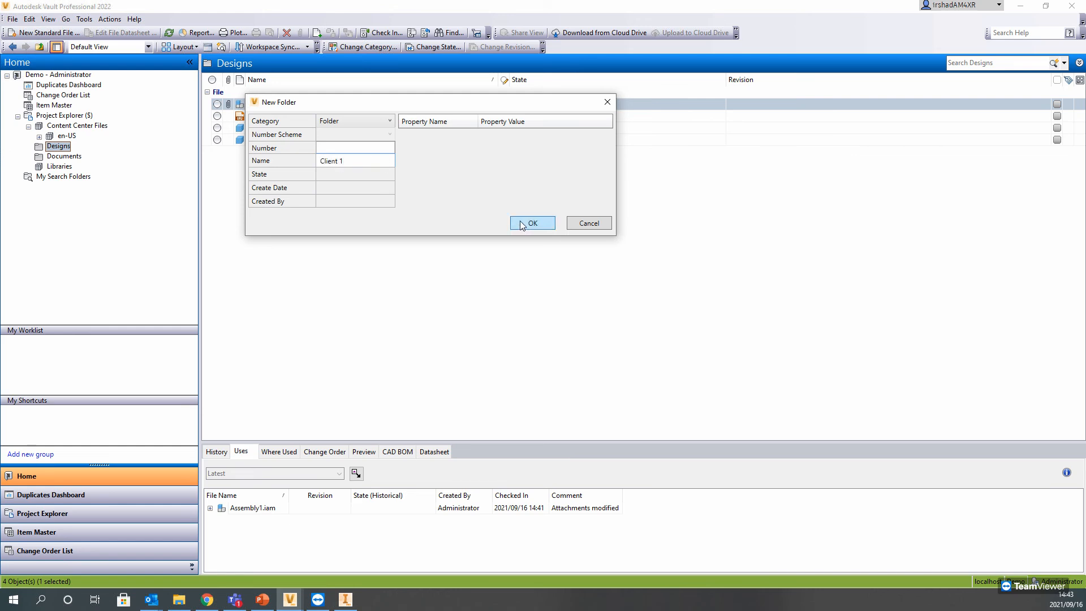
click(520, 221)
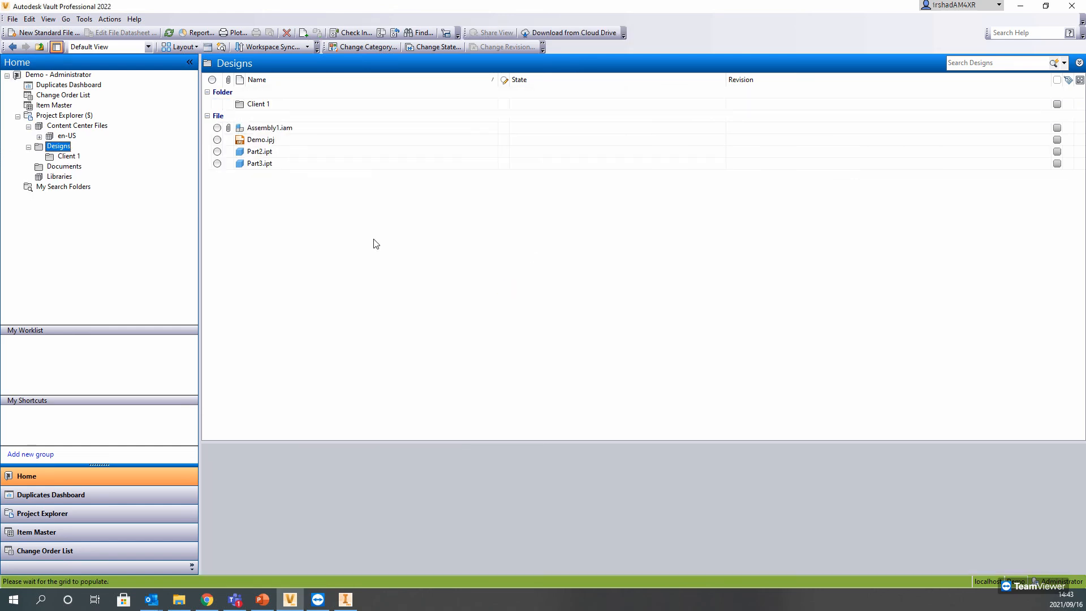
Step: Move Part2.ipt and Part3.ipt from Designs into the Client 1 folder and return to the Designs folder
drag(257, 152, 255, 105)
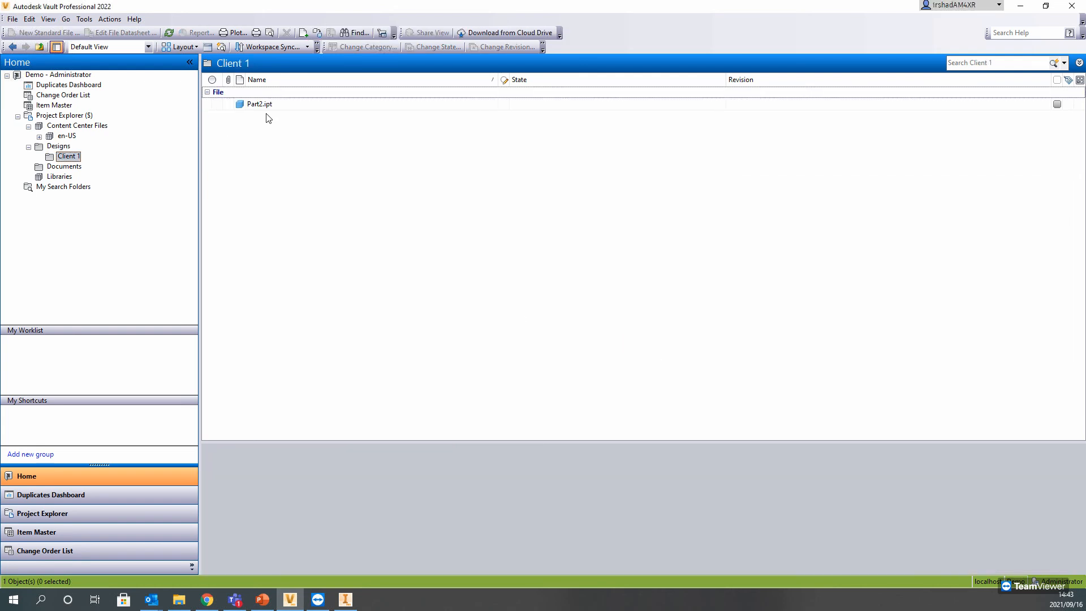
click(252, 105)
click(58, 146)
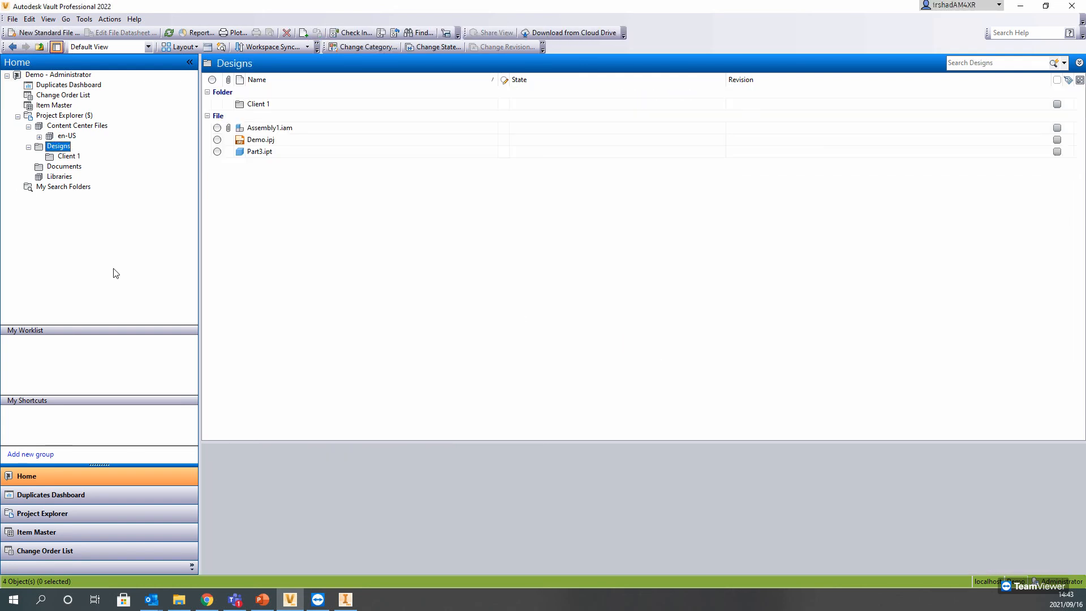
click(253, 128)
drag(256, 155, 254, 104)
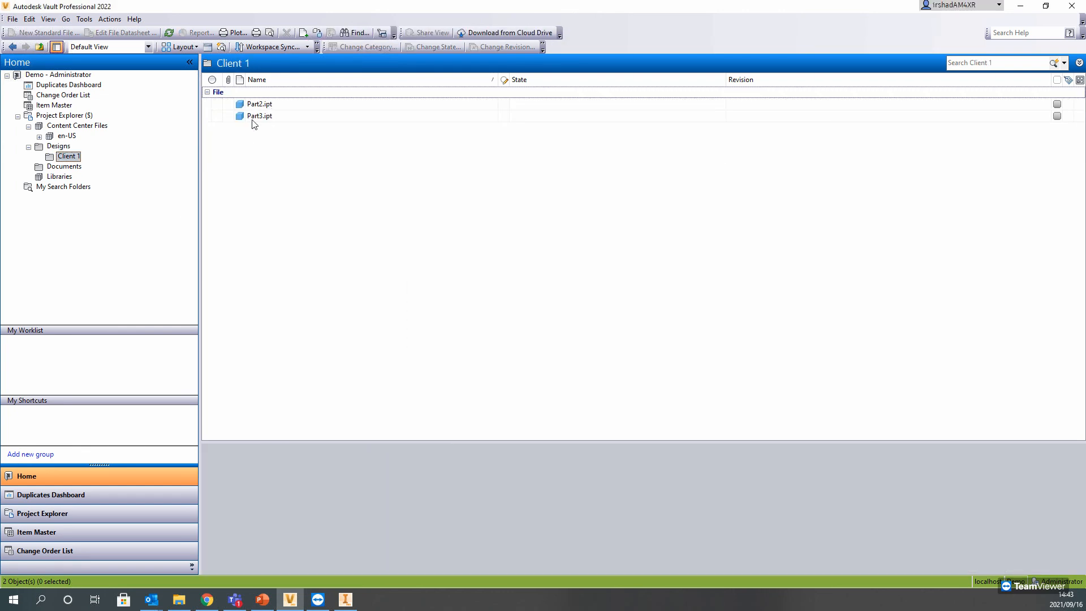
click(69, 146)
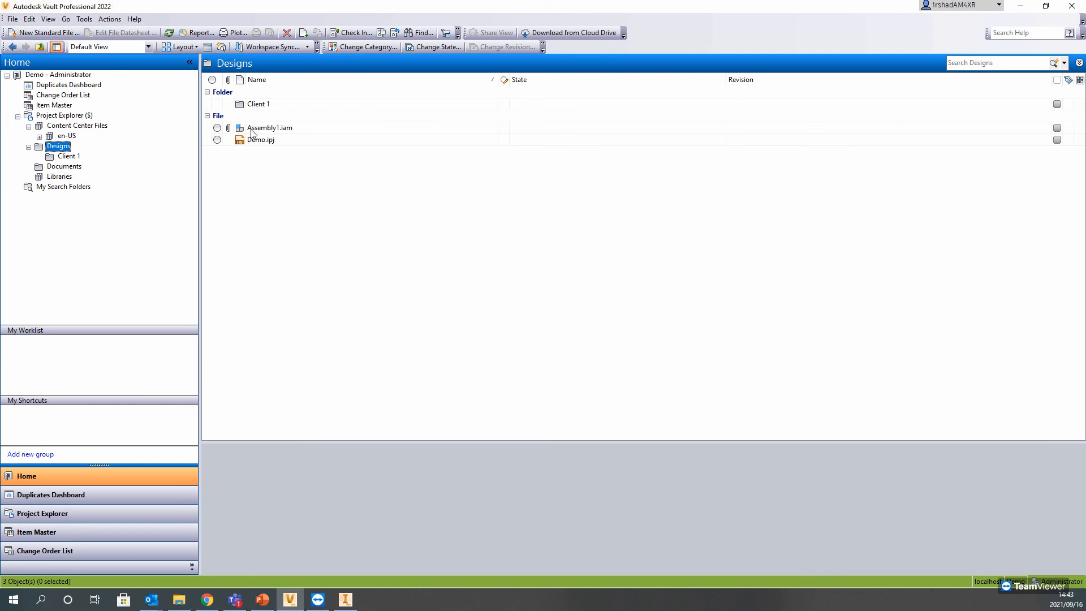
Step: Expand the files used by Assembly1.iam and inspect its Part3.ipt and AS 1110 bolt references
click(252, 129)
click(214, 510)
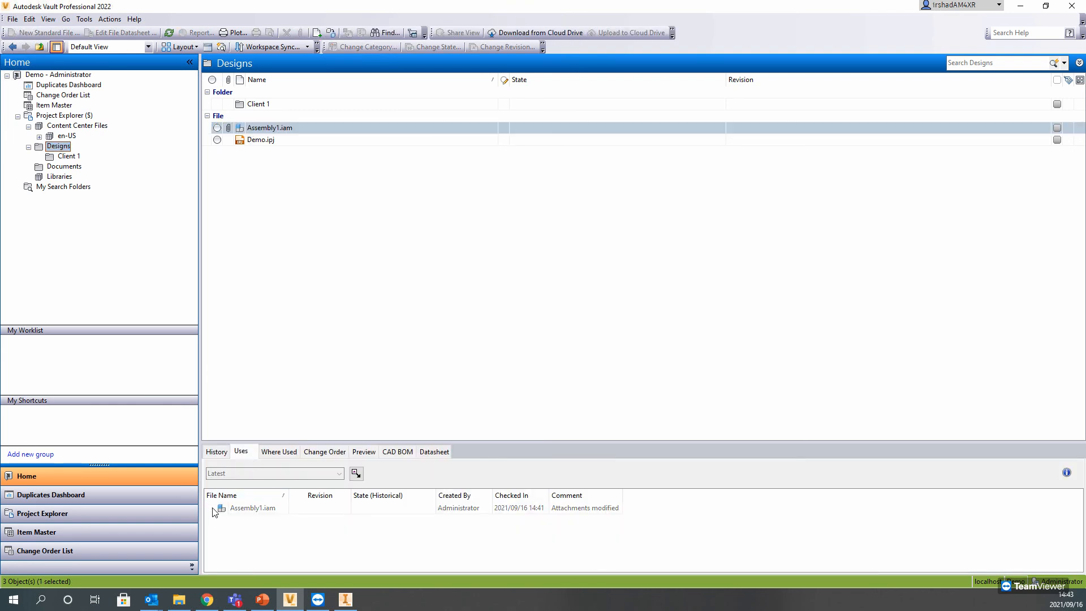
click(246, 543)
click(249, 531)
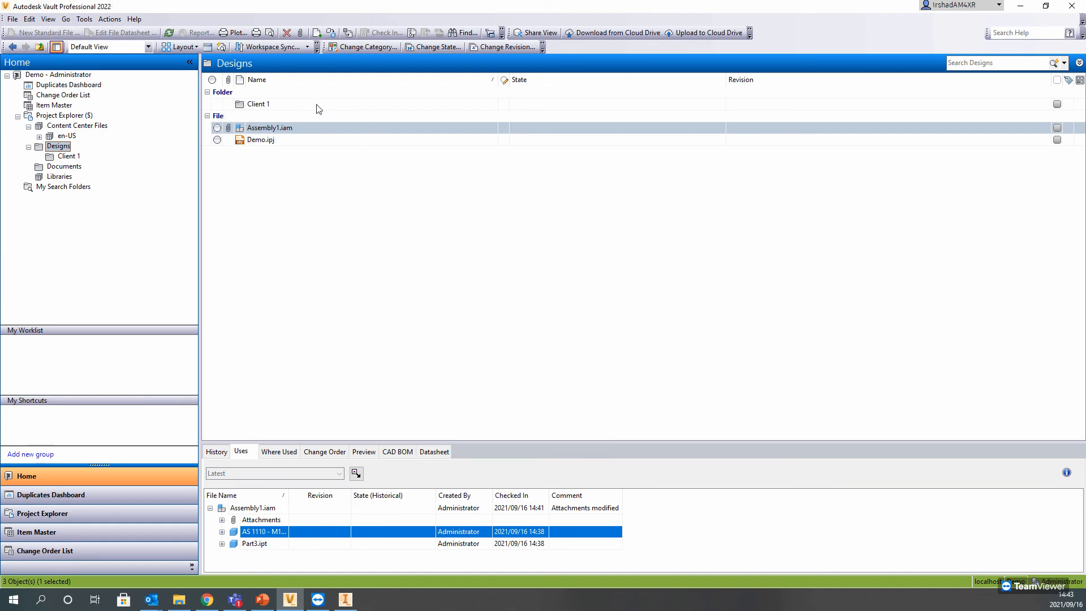
Step: Open Copy Design for Assembly1.iam, examine the assembly and its Part3.ipt component, and close it without executing a copy
right_click(257, 131)
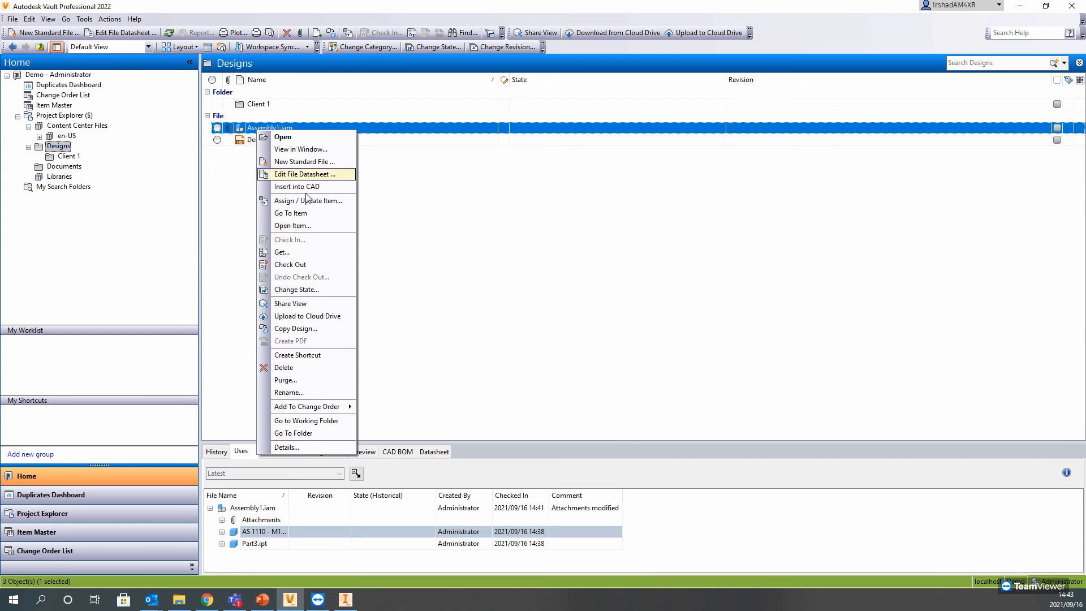
click(296, 330)
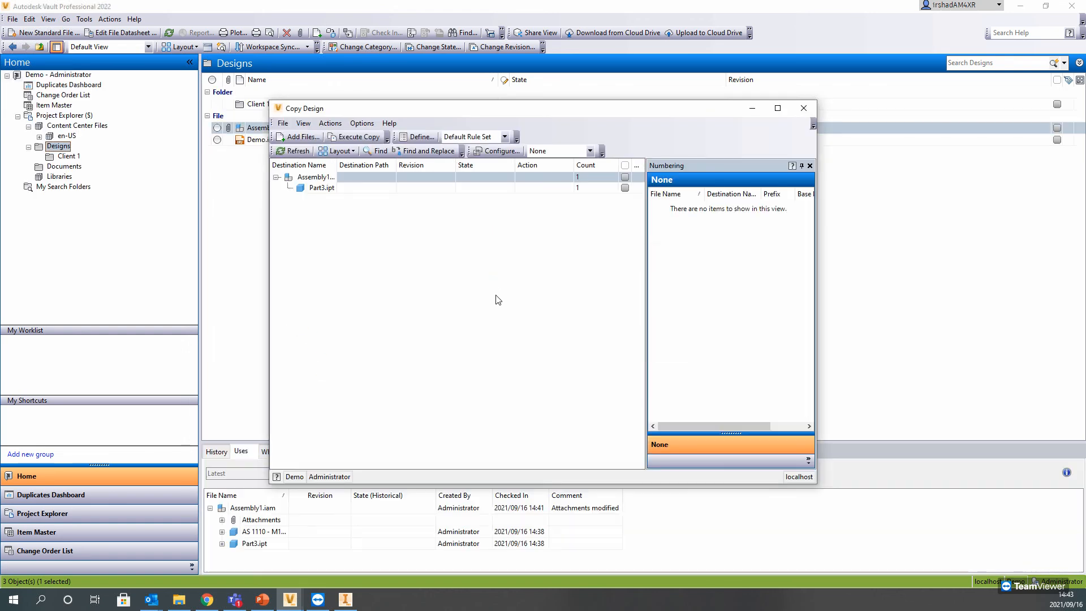
double_click(301, 179)
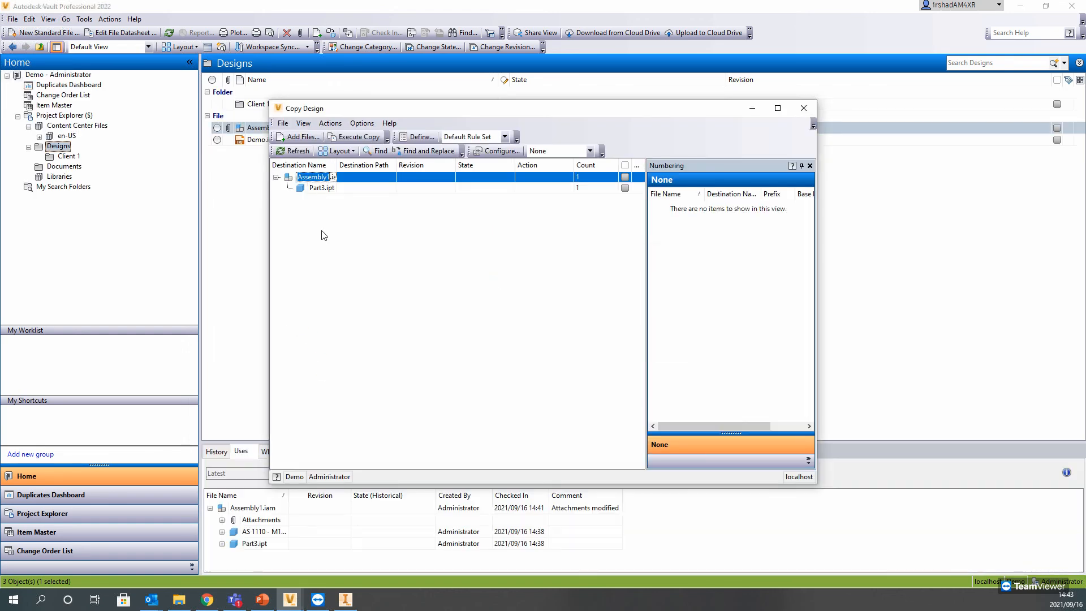
click(318, 188)
click(296, 178)
click(314, 189)
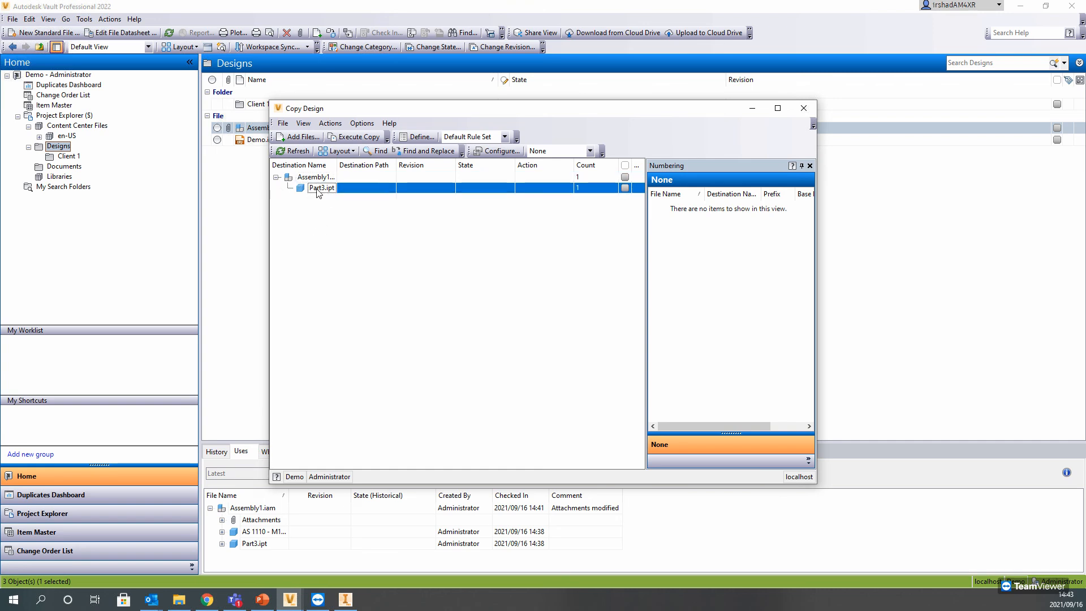
click(319, 178)
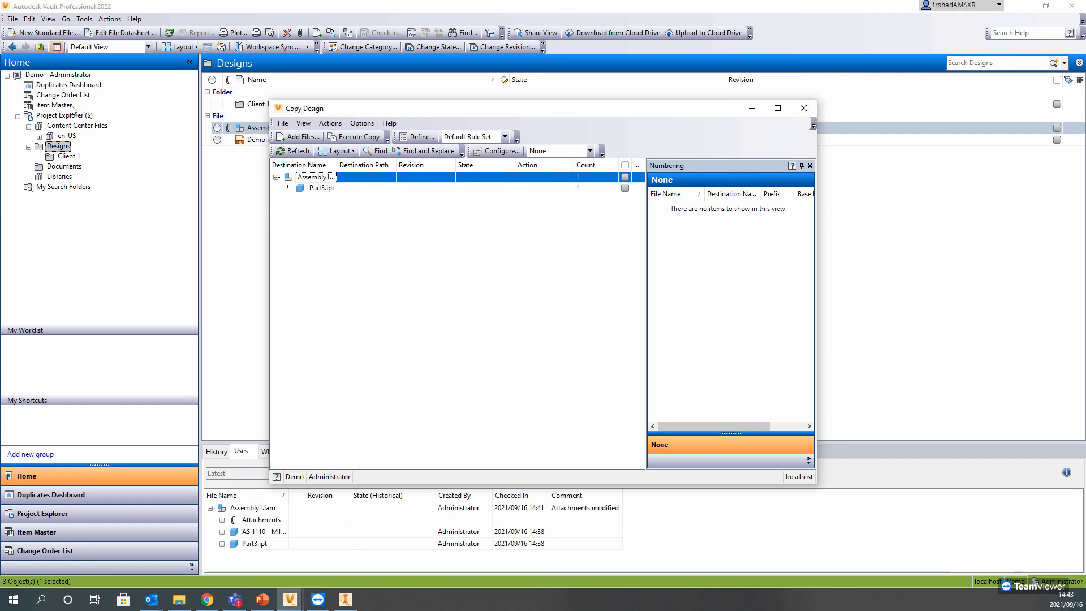
click(323, 190)
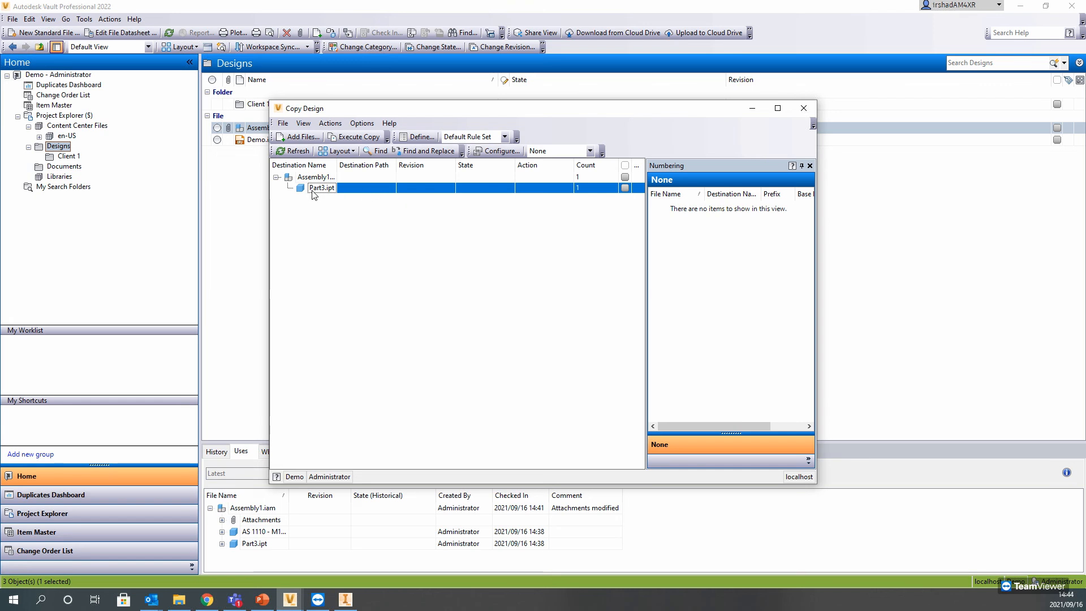
click(807, 110)
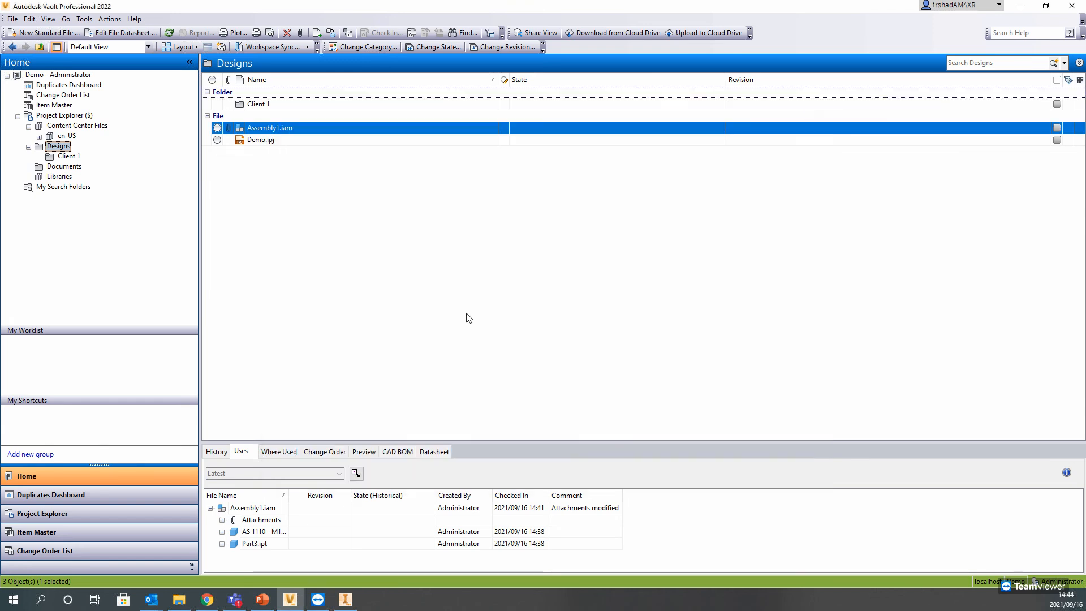
Step: Switch to the PowerPoint slideshow and advance past the demonstration slide to the closing Micrographics slide
click(263, 600)
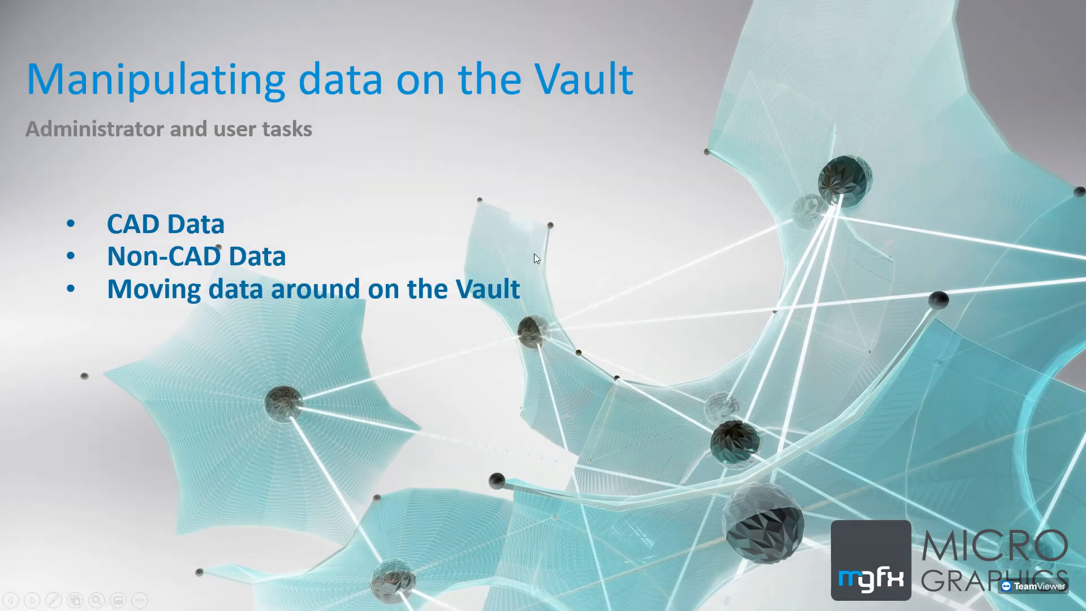
click(536, 258)
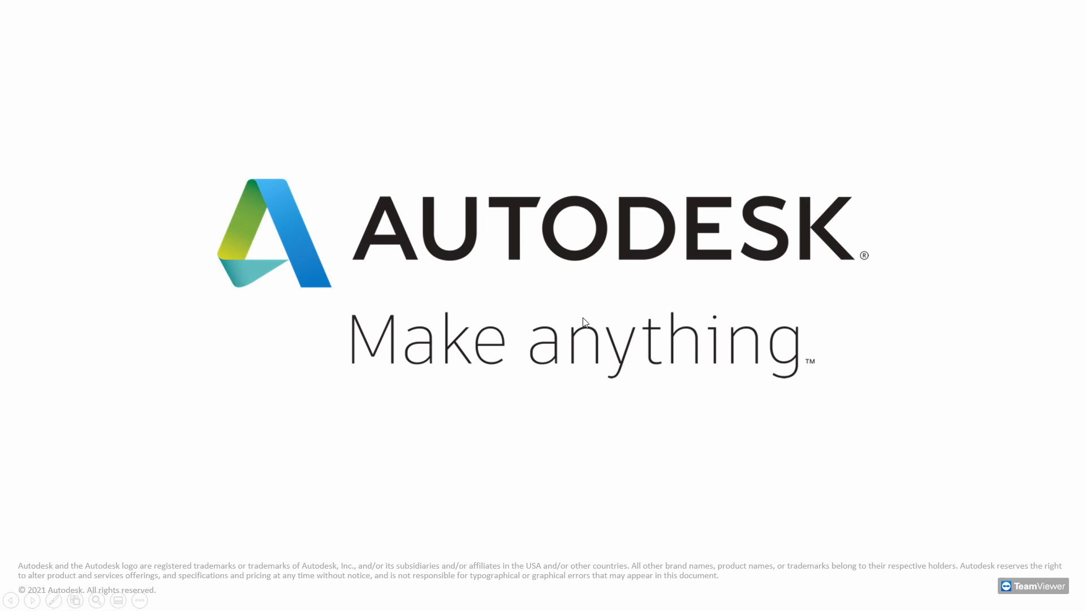
click(583, 318)
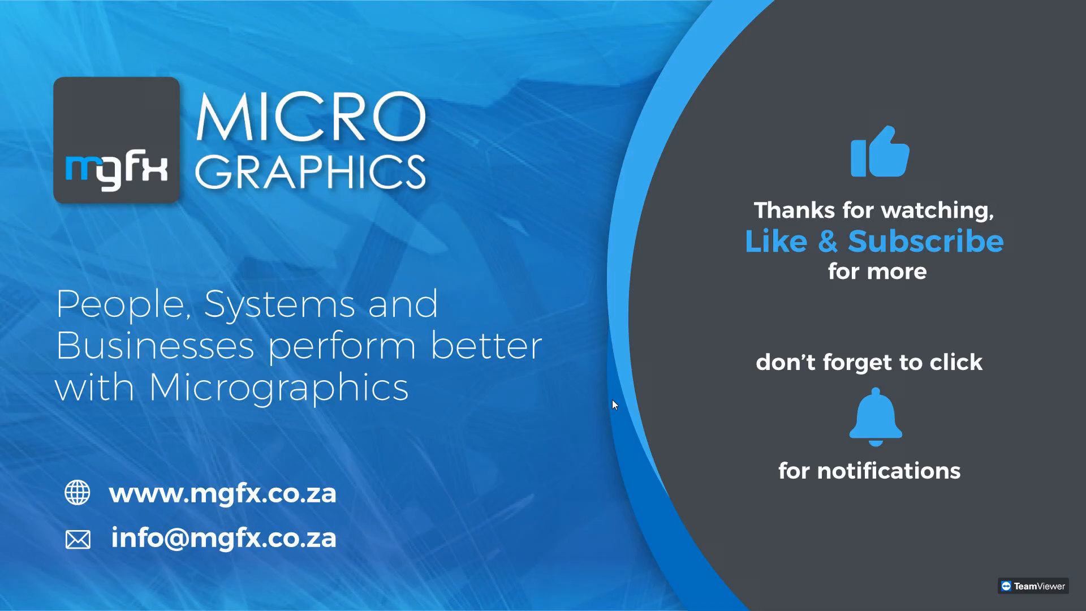